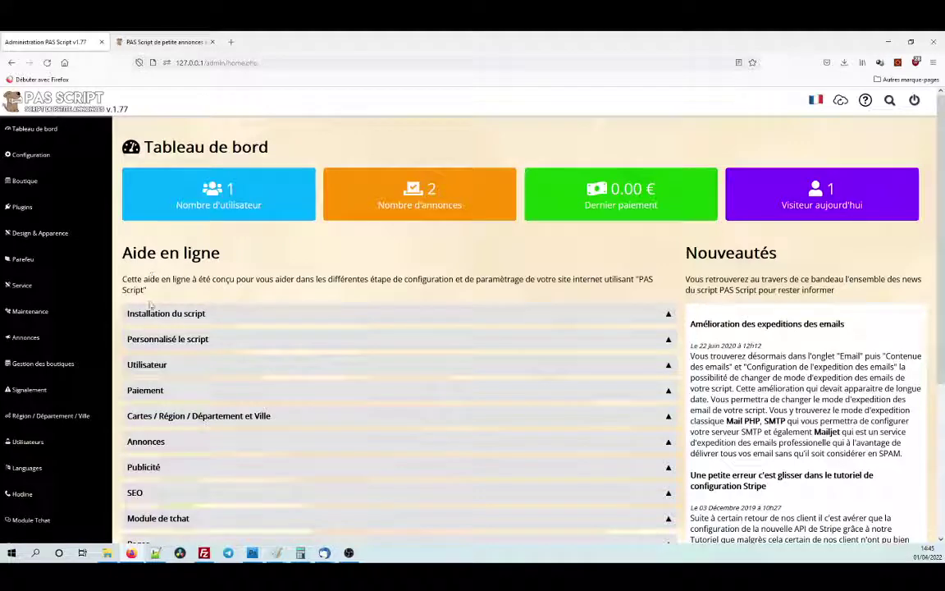
# Go to the still-empty Page(s) list and start a new page with 'Ajouter une page'.
pyautogui.scroll(-3, 58, 392)
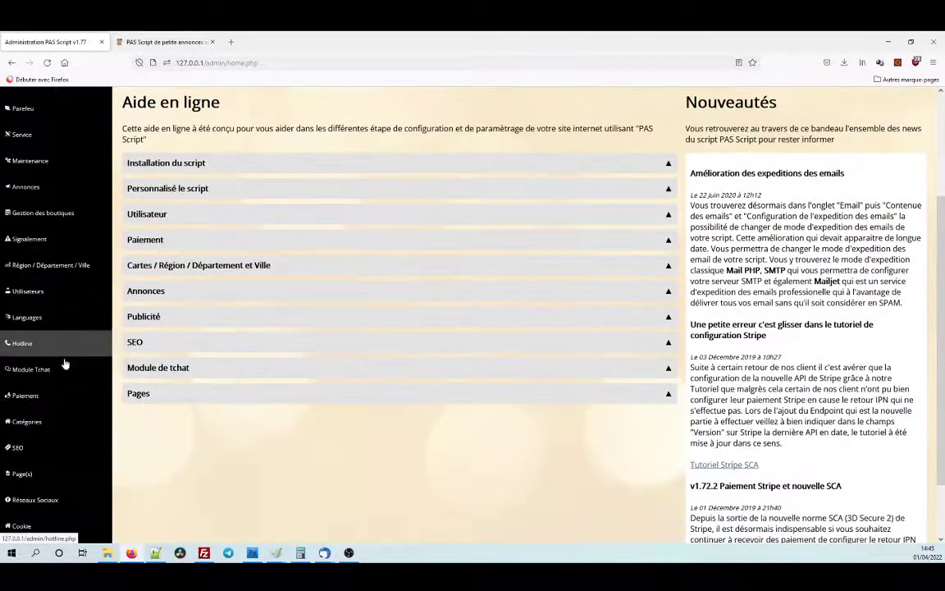
pyautogui.scroll(-2, 57, 369)
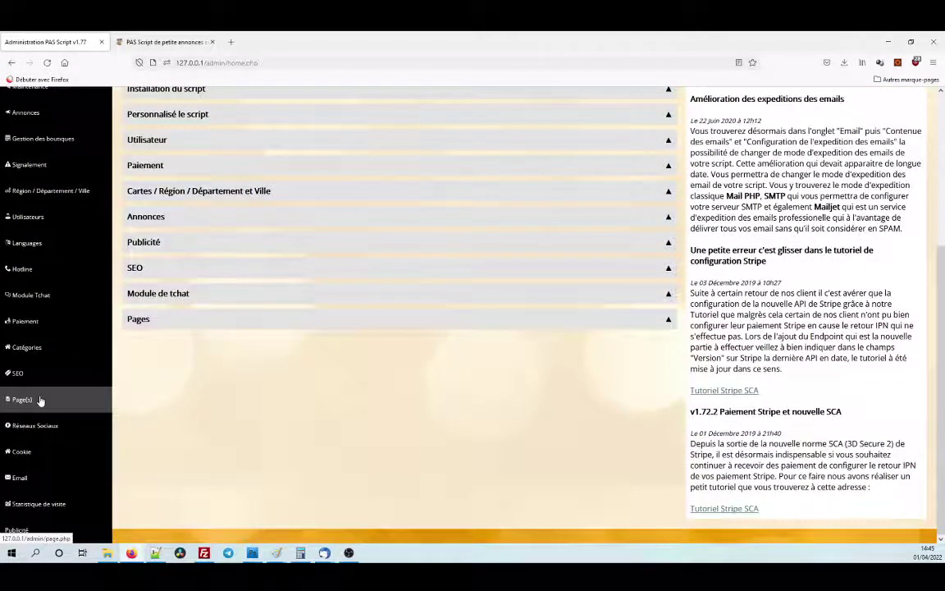
pyautogui.click(40, 400)
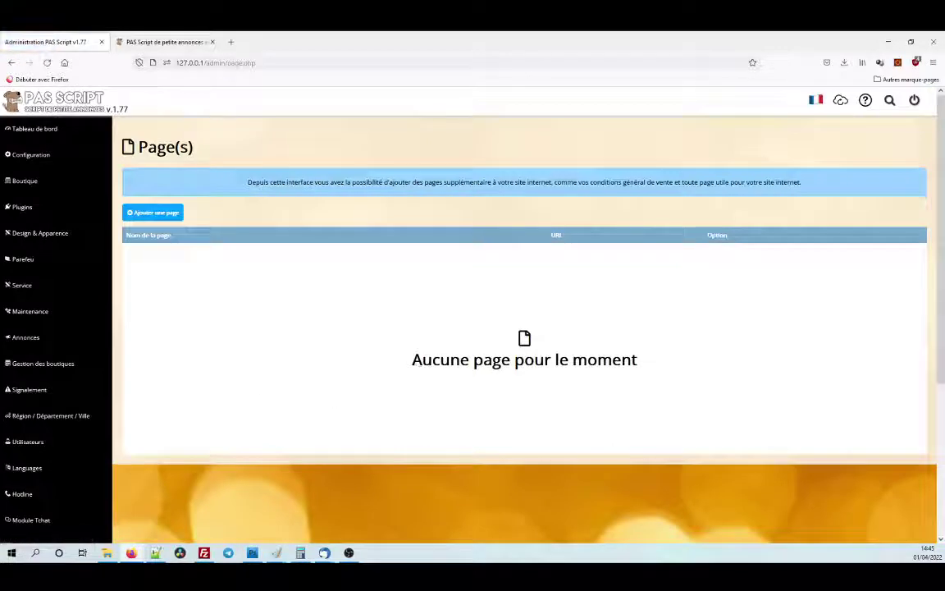
pyautogui.moveTo(412, 360); pyautogui.dragTo(622, 361)
pyautogui.click(525, 308)
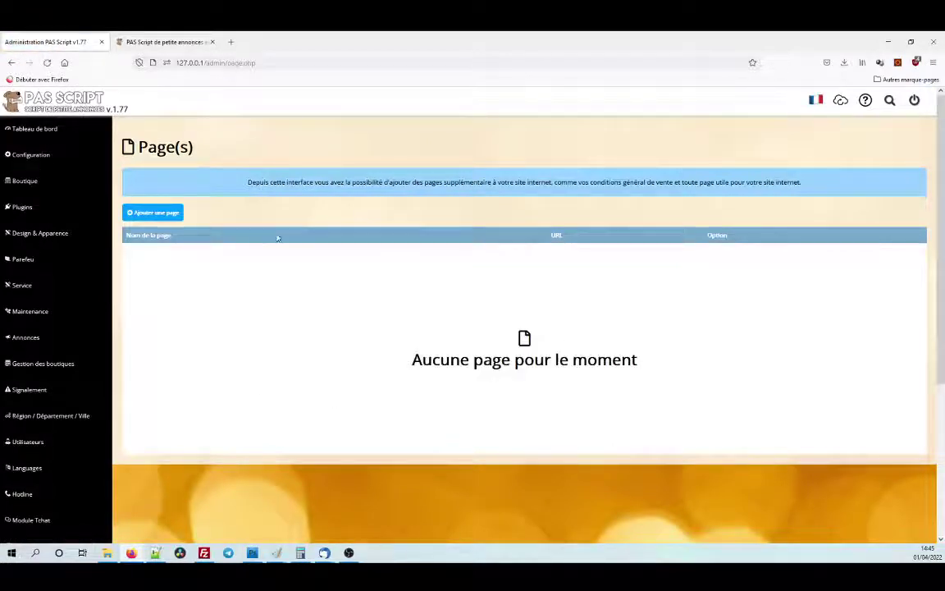
pyautogui.click(160, 215)
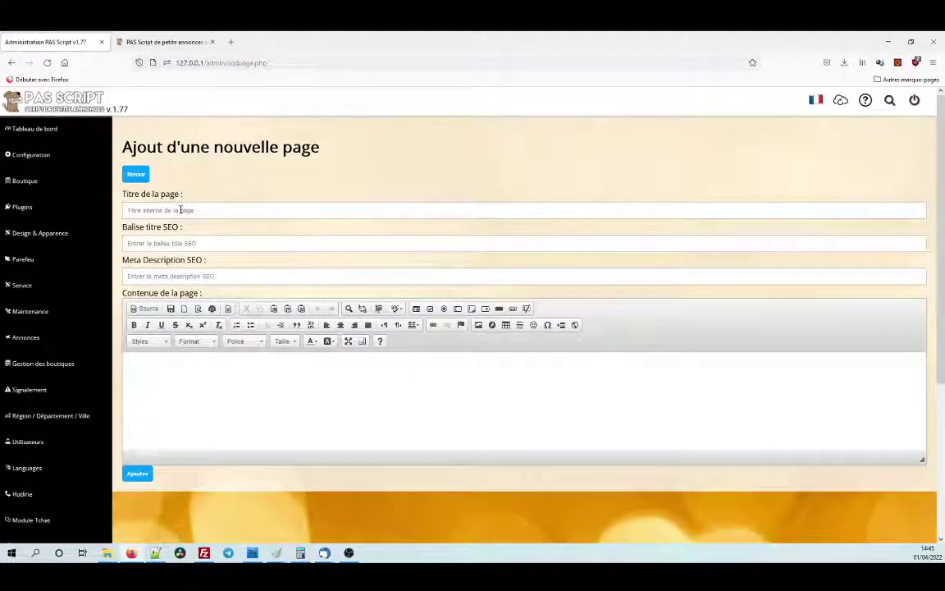
# Enter 'Conditions générale du site internet' as the page title using the remembered suggestion.
pyautogui.click(181, 210)
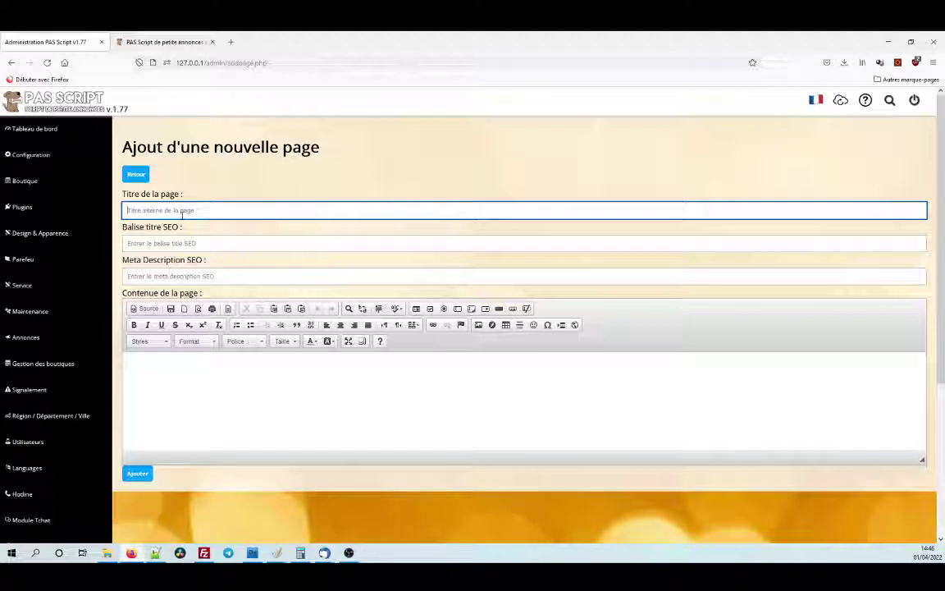
pyautogui.write('Cond')
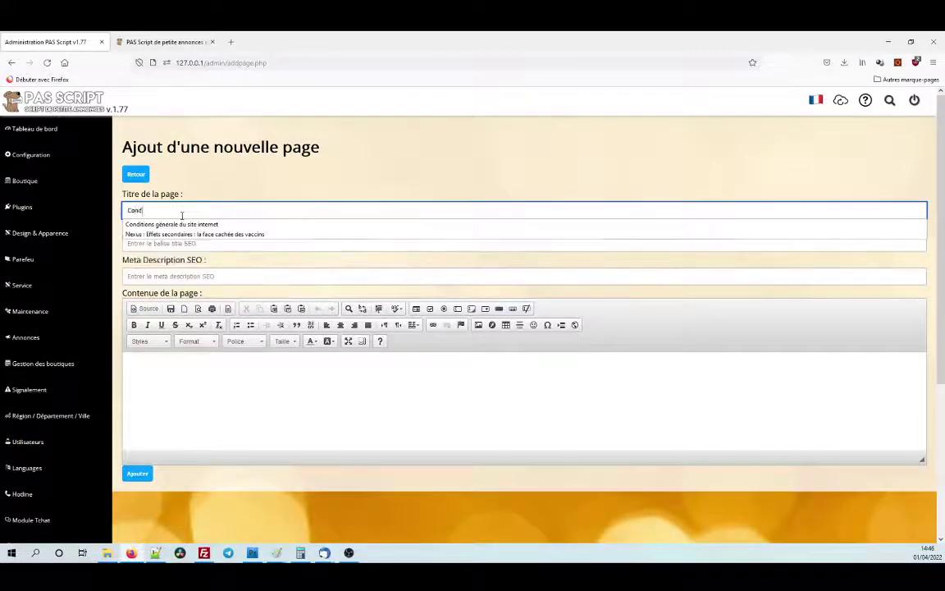
pyautogui.press('Down')
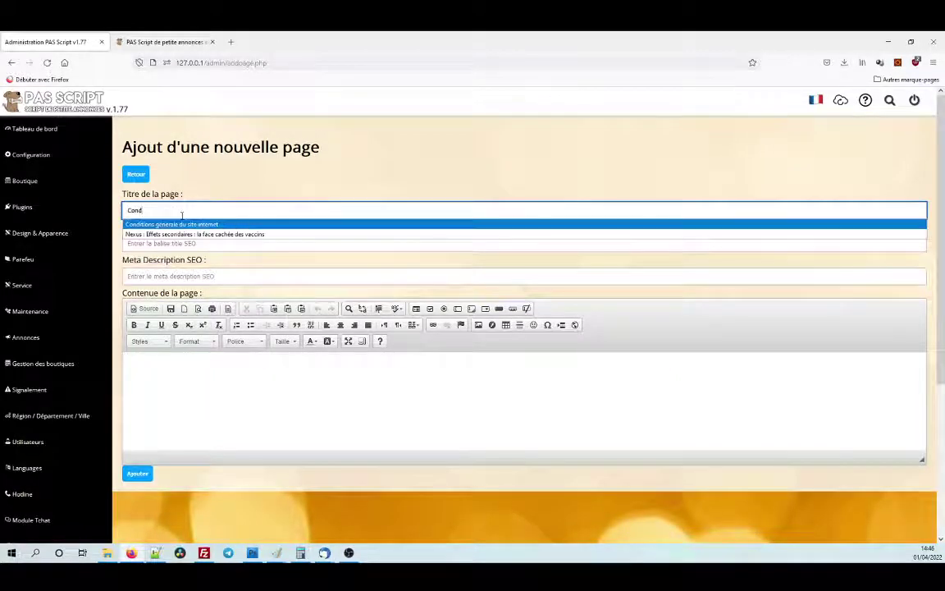
pyautogui.press('Return')
pyautogui.press('Tab')
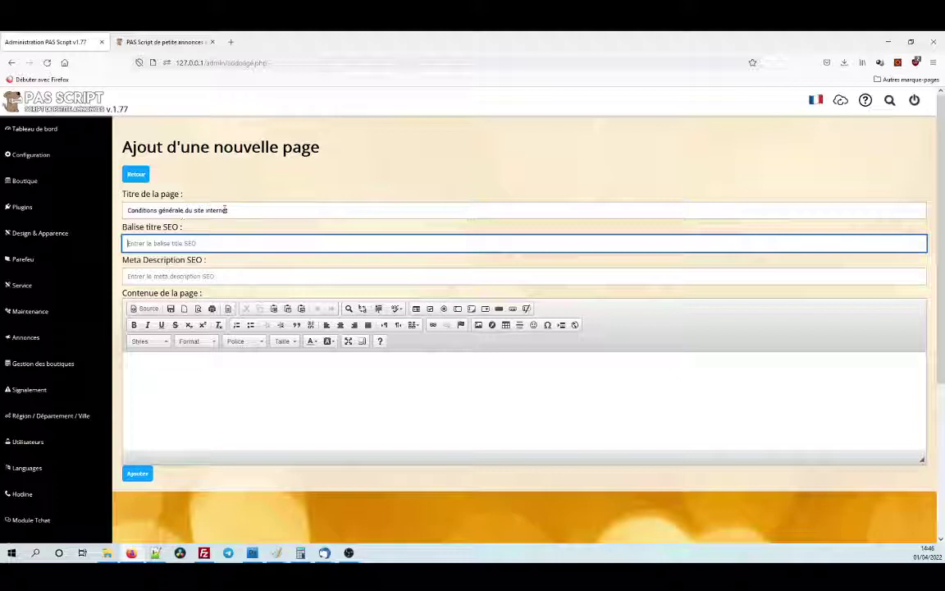
pyautogui.click(231, 42)
pyautogui.press('Return')
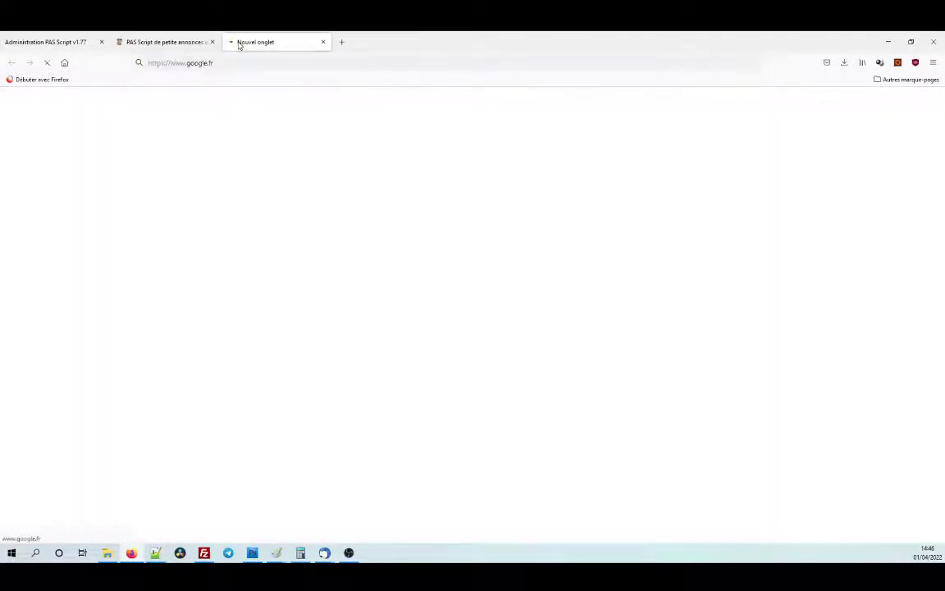
pyautogui.write('test')
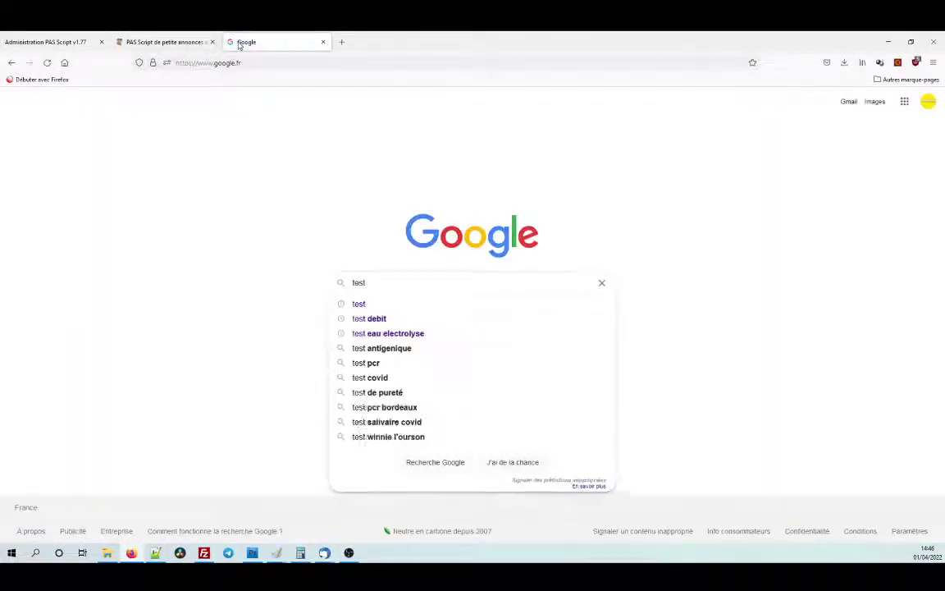
pyautogui.press('Return')
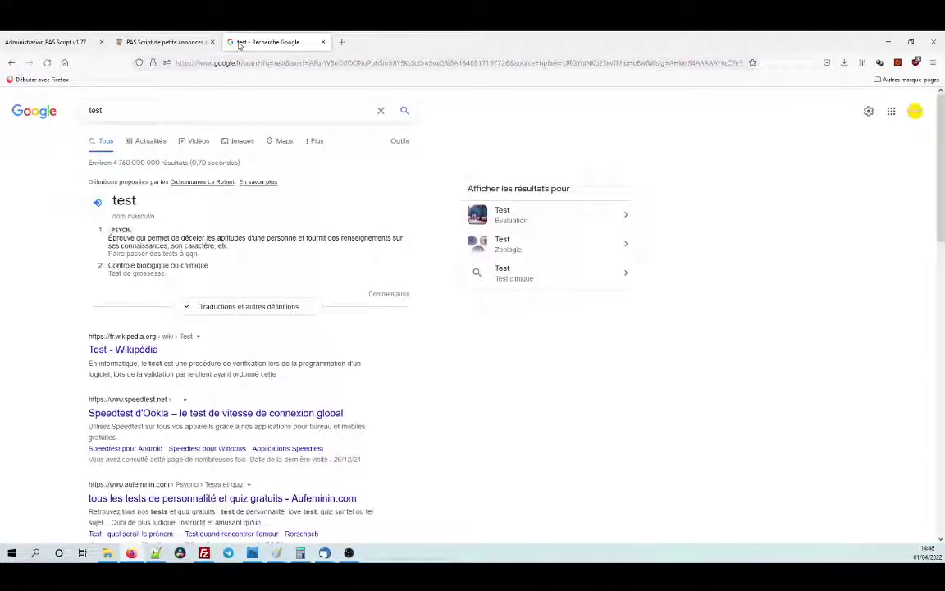
pyautogui.moveTo(84, 354); pyautogui.dragTo(162, 351)
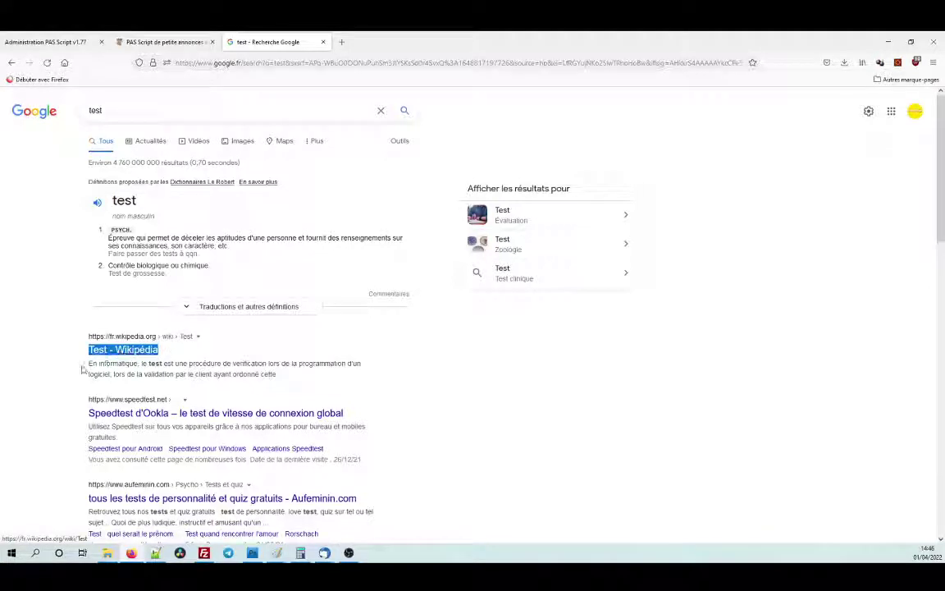
pyautogui.moveTo(86, 364); pyautogui.dragTo(275, 381)
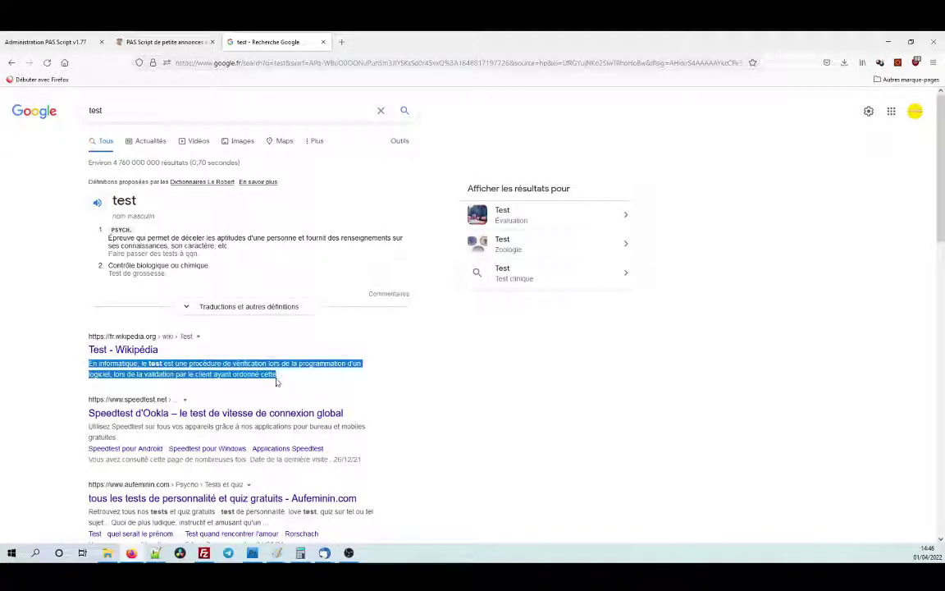
pyautogui.click(322, 42)
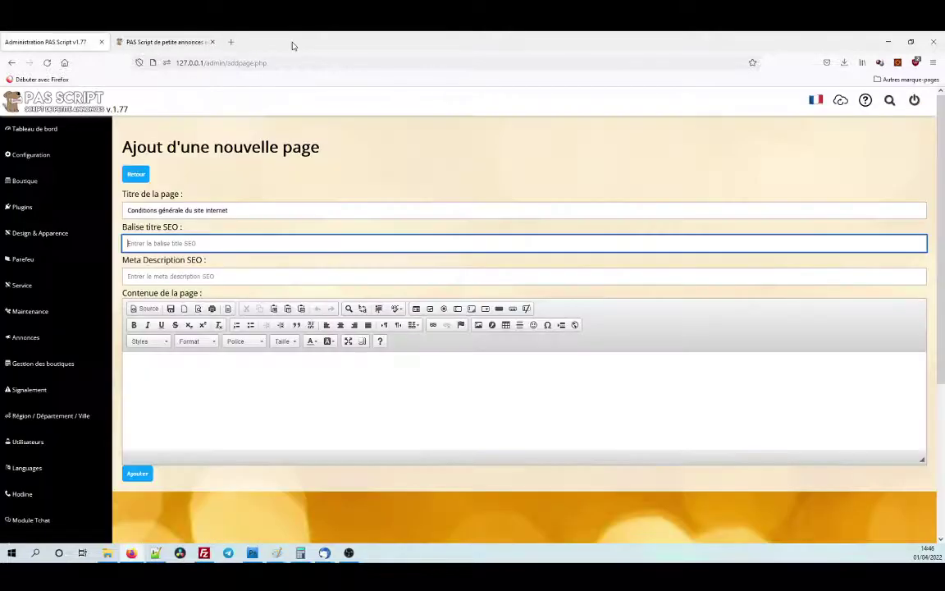
# Set the SEO title to 'Conditions générale du site internet' from the autocomplete suggestion.
pyautogui.click(208, 245)
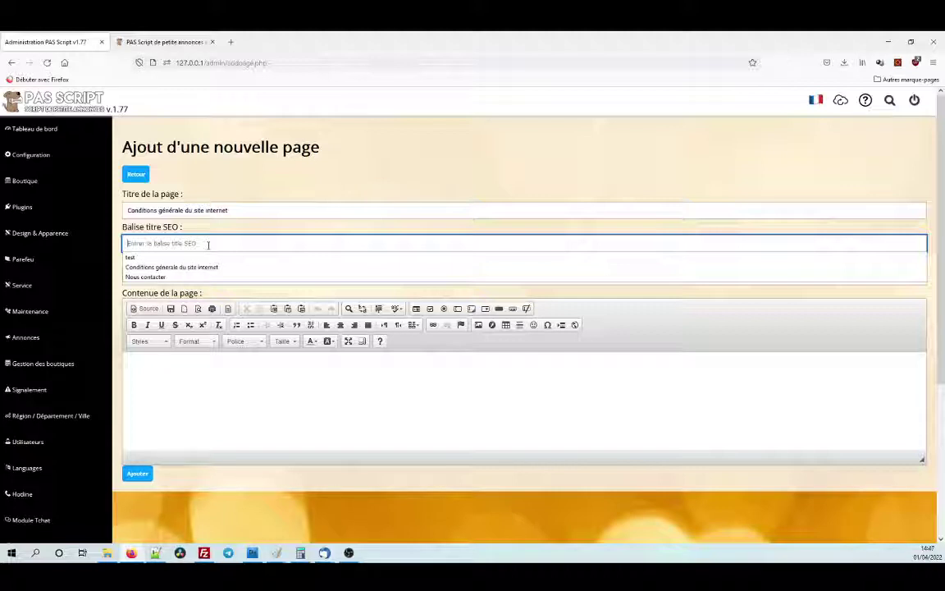
pyautogui.write('Con')
pyautogui.press('Down')
pyautogui.press('Return')
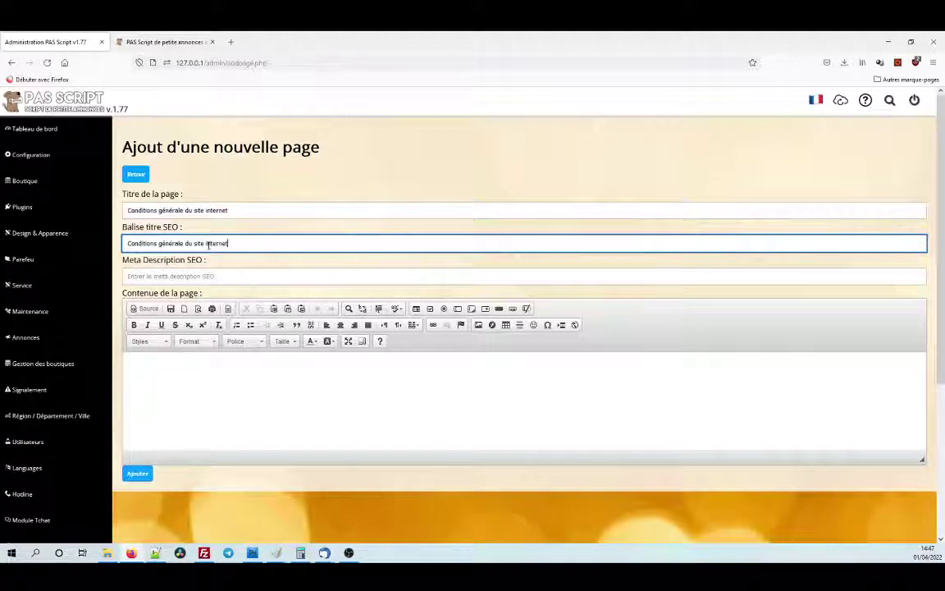
# Fill in the remembered meta description about finding the site's conditions and save the page.
pyautogui.press('Tab')
pyautogui.write('R')
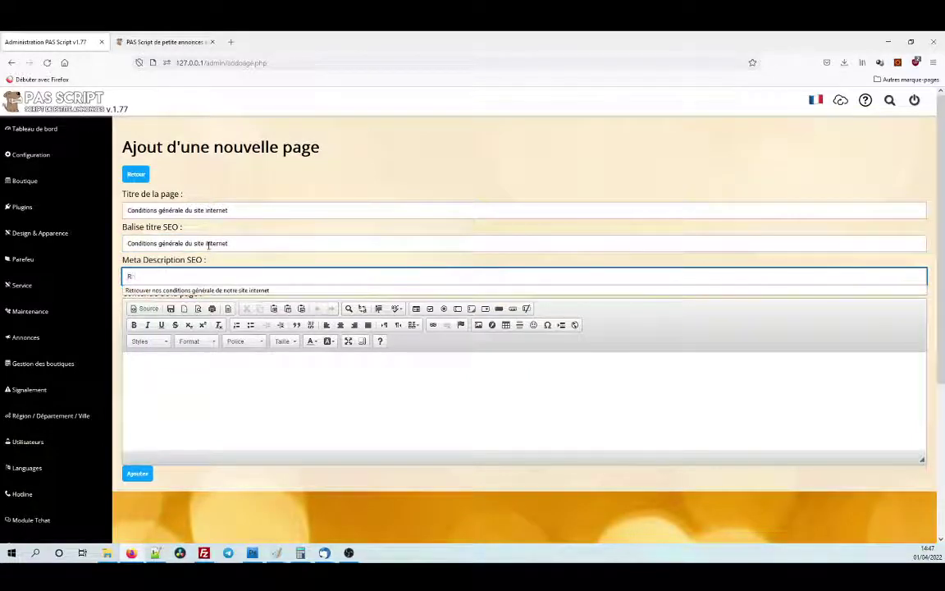
pyautogui.write('etr')
pyautogui.press('Down')
pyautogui.press('Return')
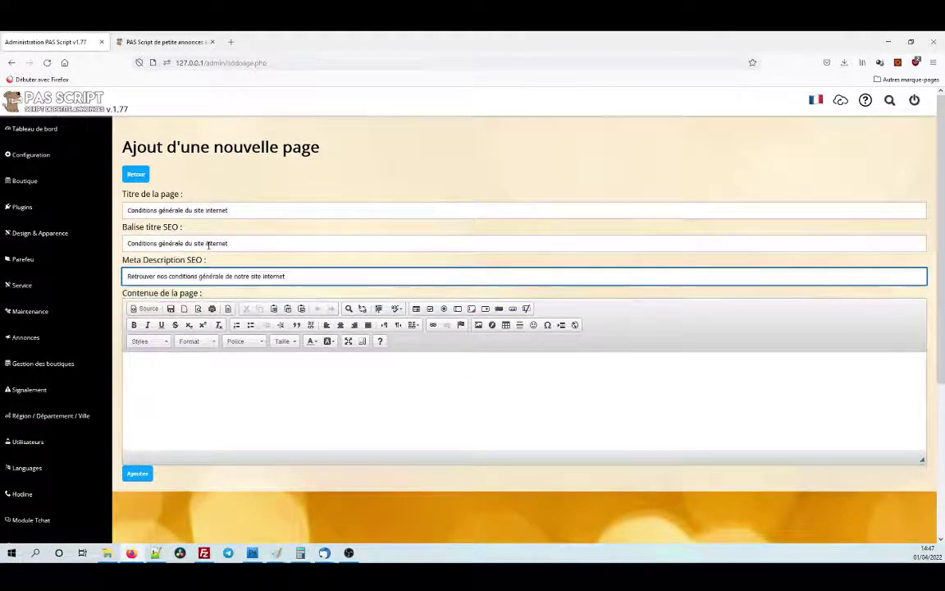
pyautogui.click(195, 363)
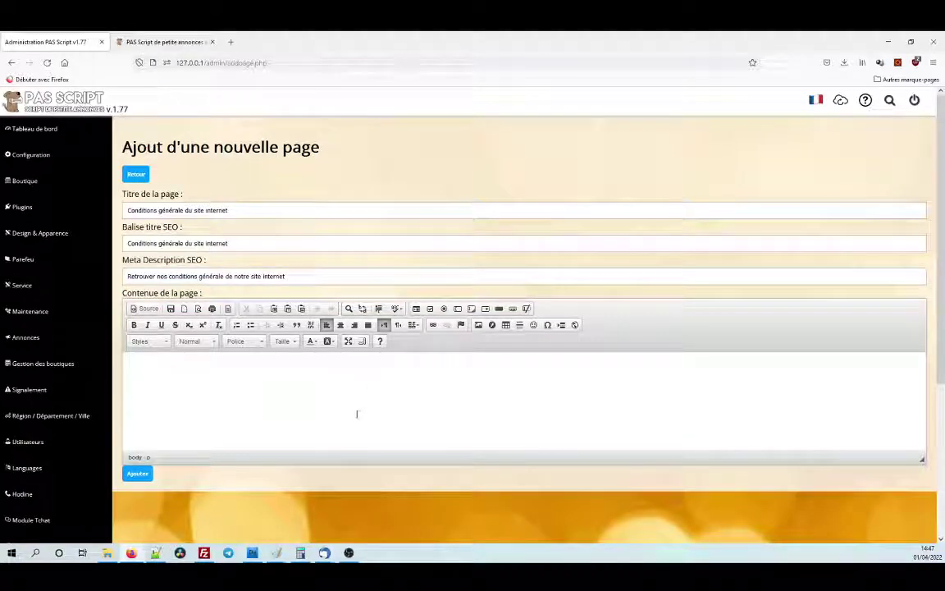
pyautogui.click(144, 479)
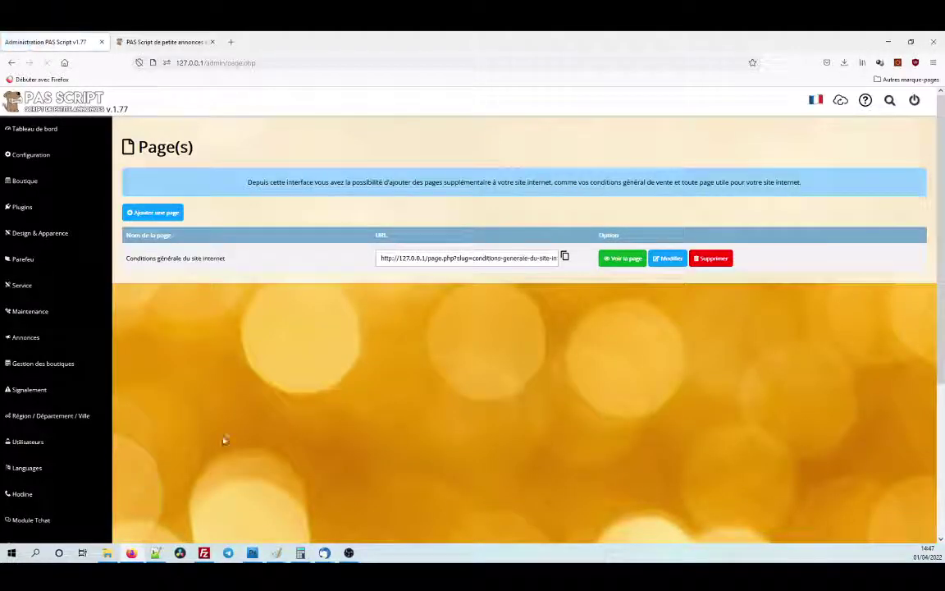
pyautogui.moveTo(126, 260); pyautogui.dragTo(233, 260)
pyautogui.click(233, 261)
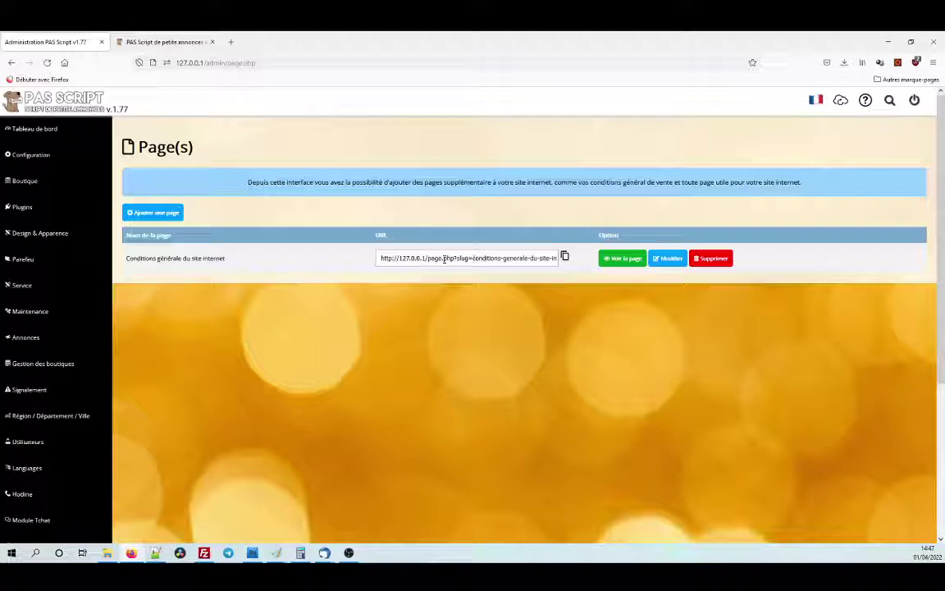
pyautogui.moveTo(226, 260); pyautogui.dragTo(124, 260)
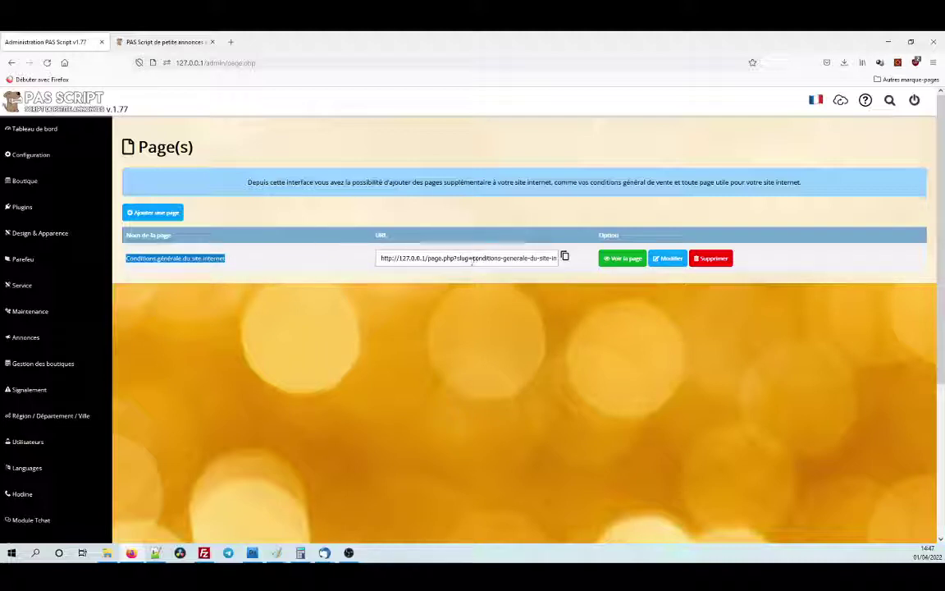
pyautogui.moveTo(473, 259); pyautogui.dragTo(558, 260)
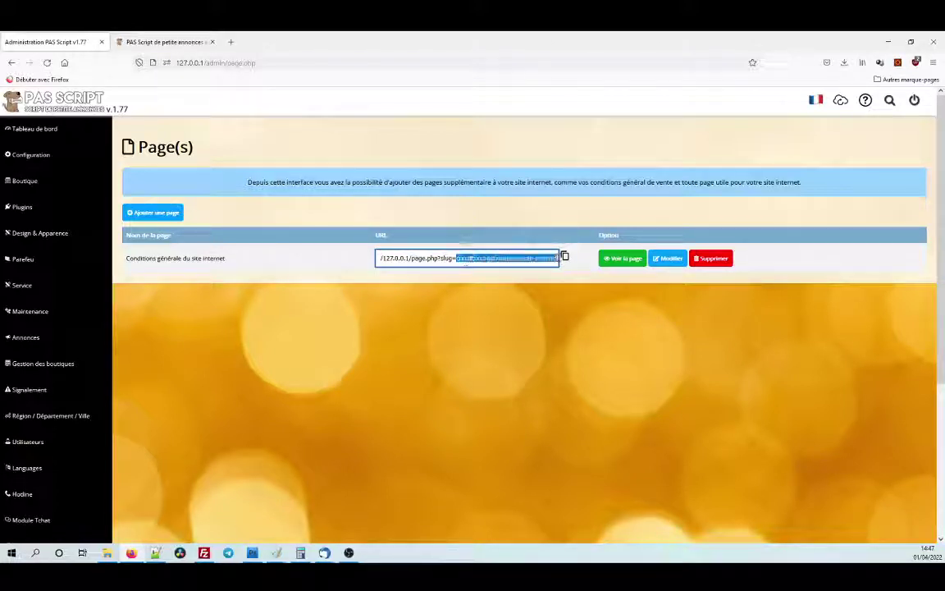
pyautogui.click(506, 284)
pyautogui.moveTo(456, 259); pyautogui.dragTo(548, 259)
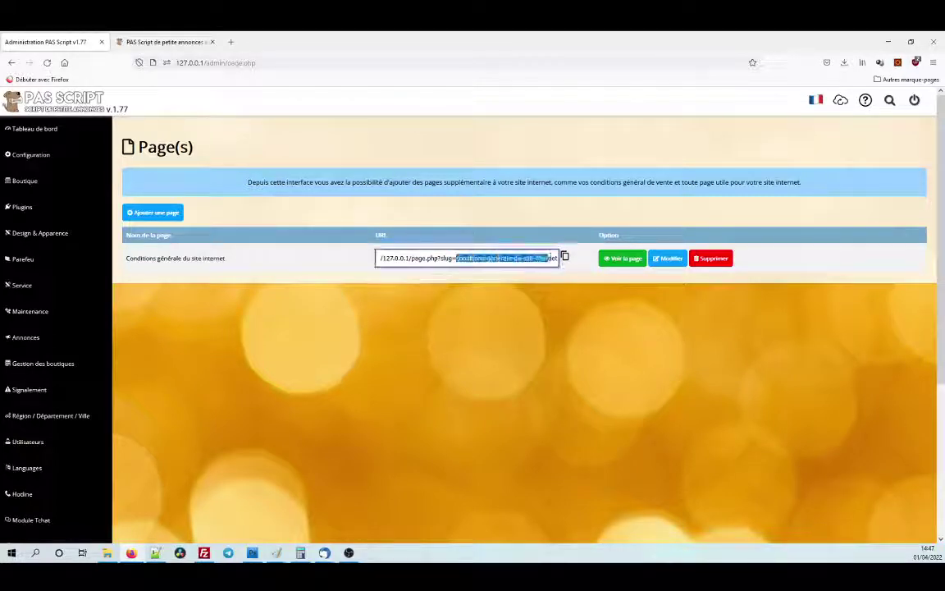
pyautogui.click(554, 281)
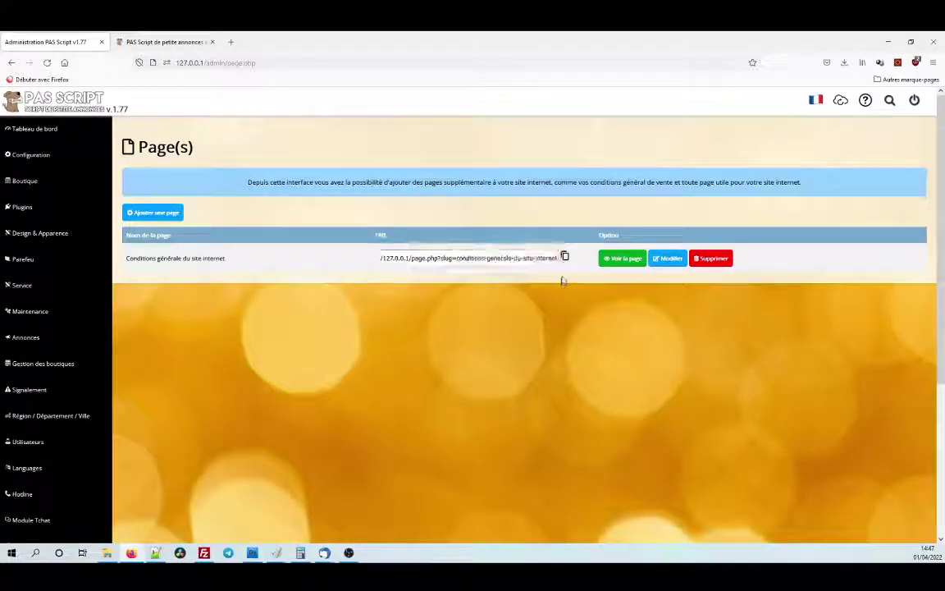
pyautogui.click(616, 261)
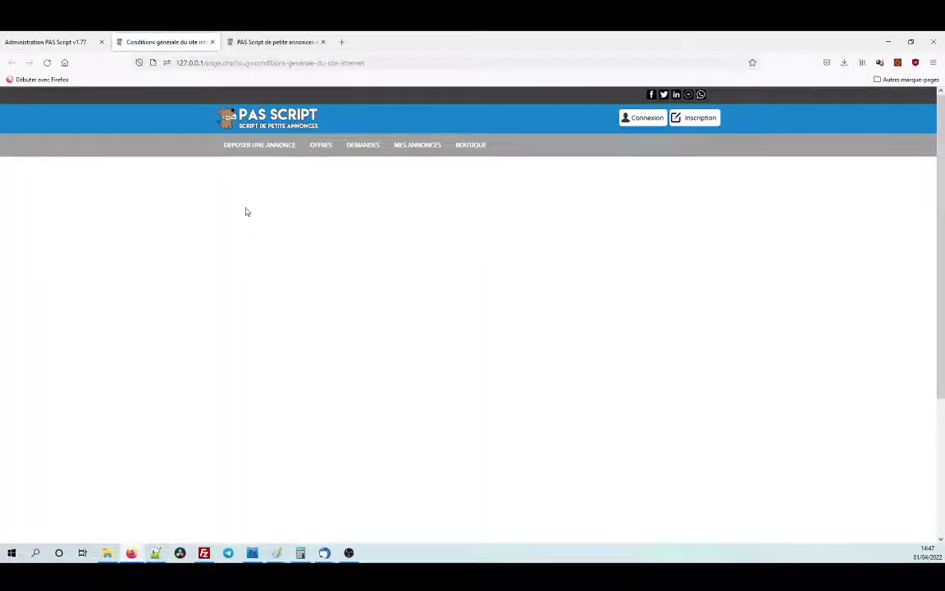
pyautogui.scroll(-5, 245, 210)
pyautogui.scroll(5, 245, 210)
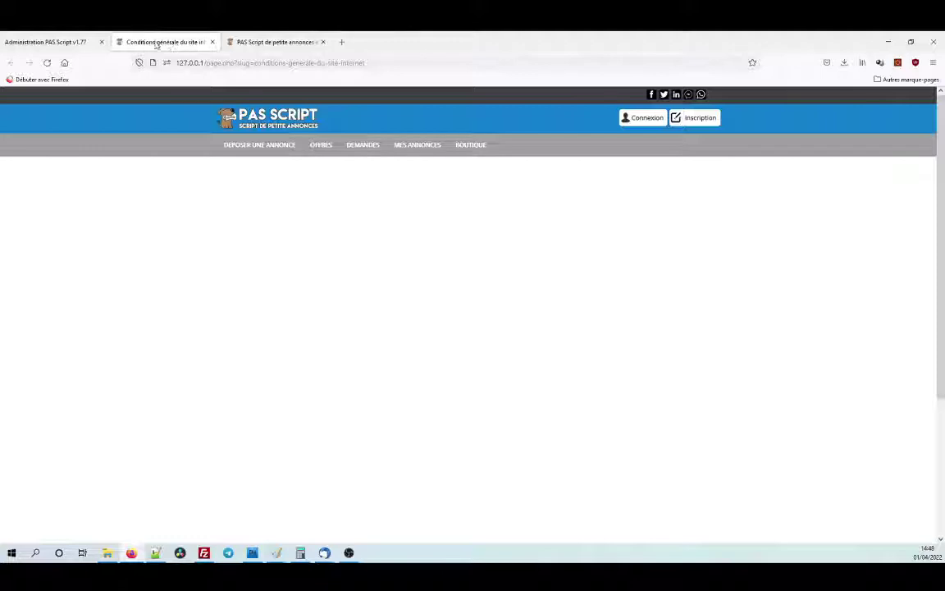
pyautogui.scroll(-1, 354, 219)
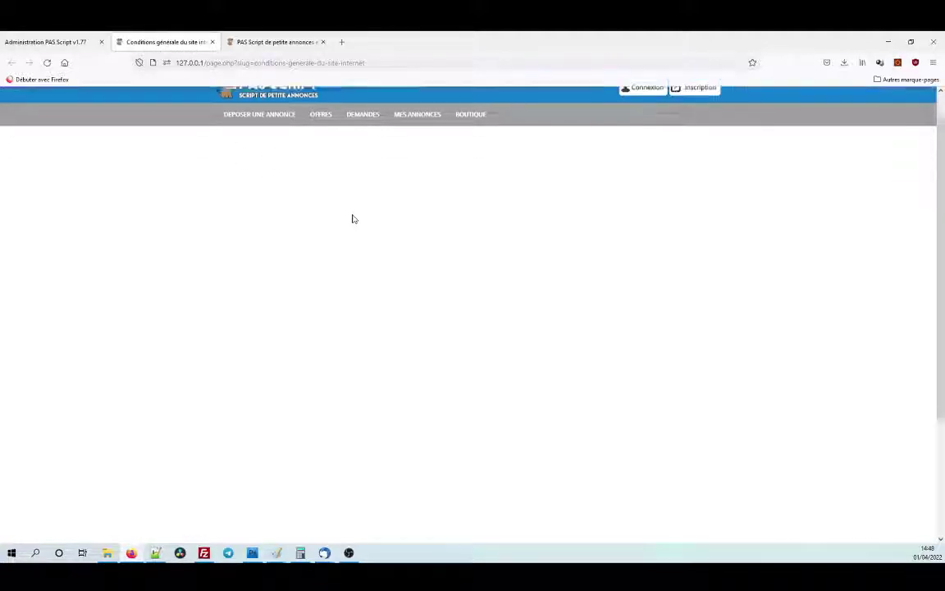
pyautogui.scroll(-5, 353, 218)
pyautogui.click(212, 42)
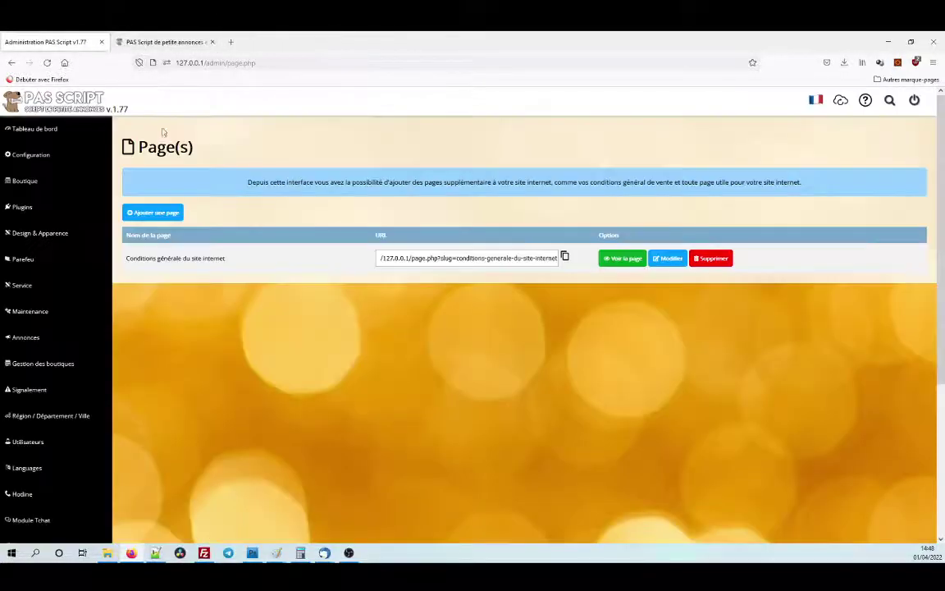
# Open the conditions page, enlarge the content editor, and write 'Conditions générale du site internet'.
pyautogui.click(670, 267)
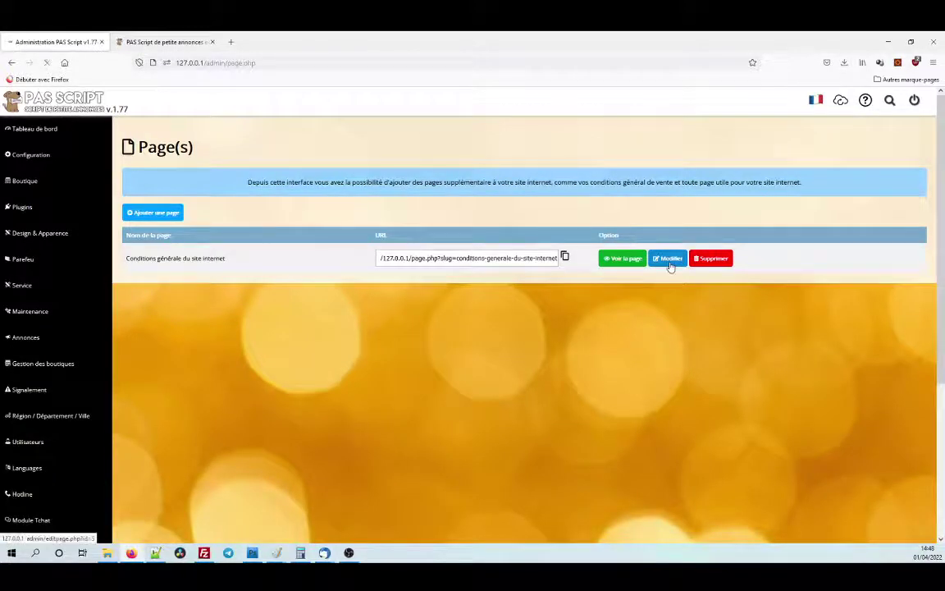
pyautogui.click(465, 405)
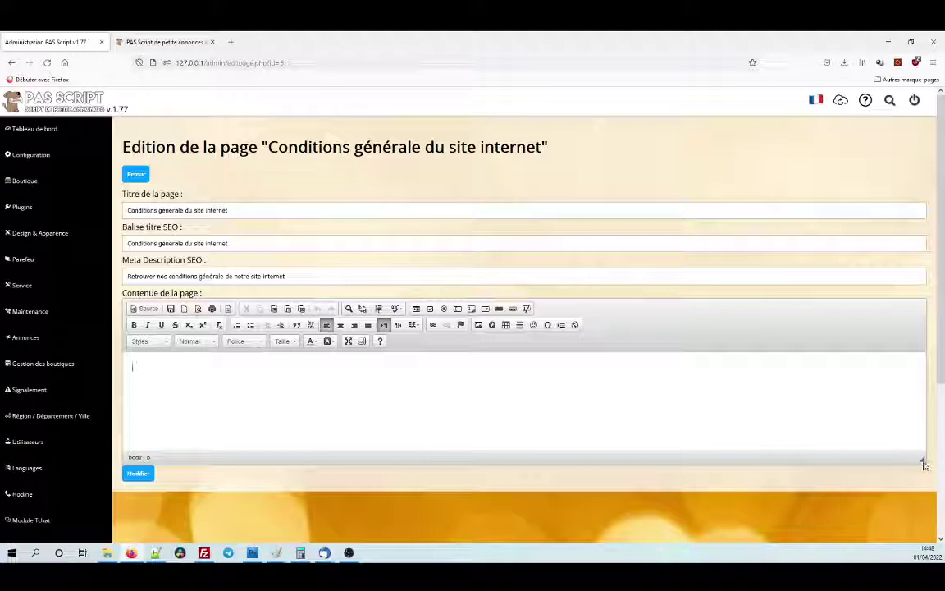
pyautogui.moveTo(924, 464); pyautogui.dragTo(922, 525)
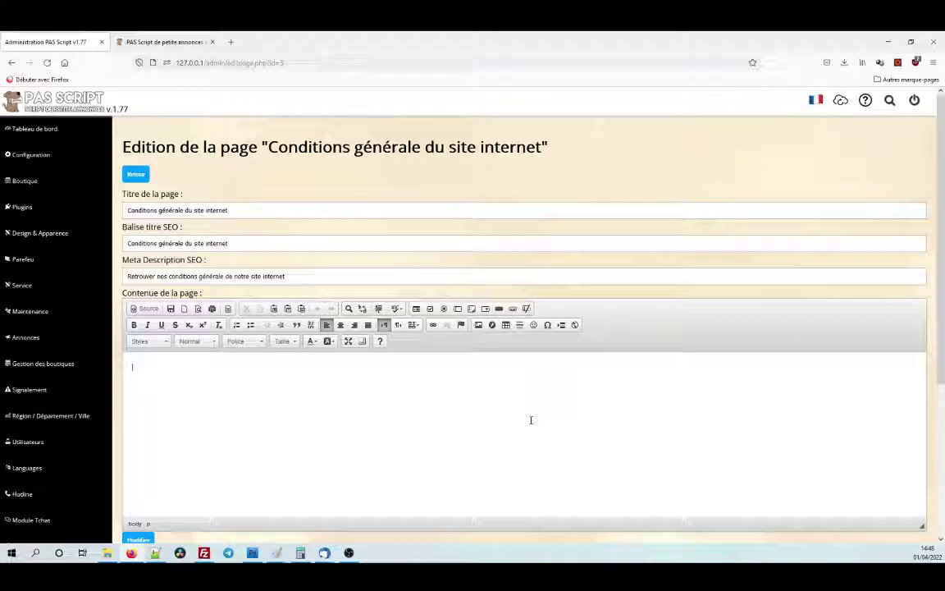
pyautogui.hotkey('ctrl', 'v')
pyautogui.write('ditions gén')
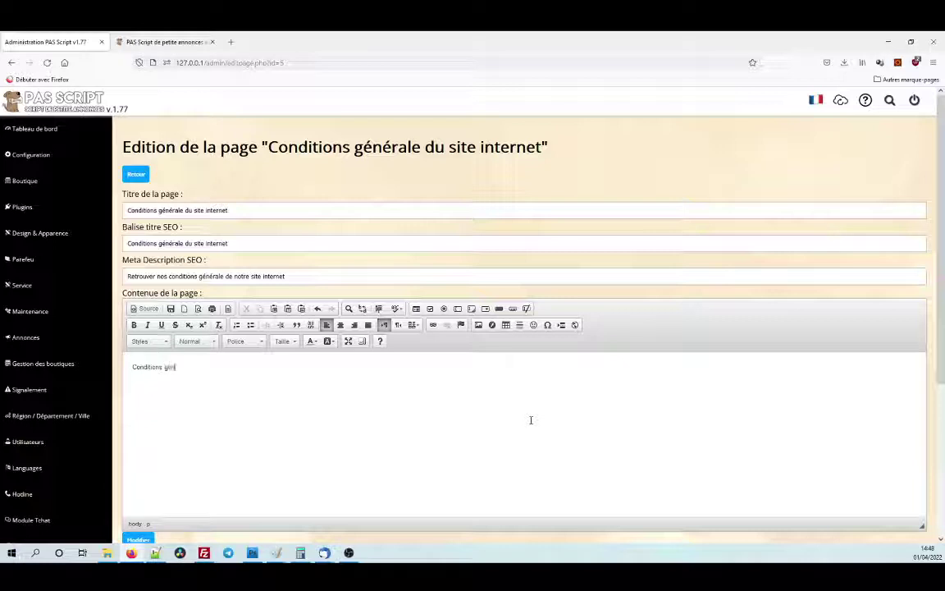
pyautogui.write('érale du')
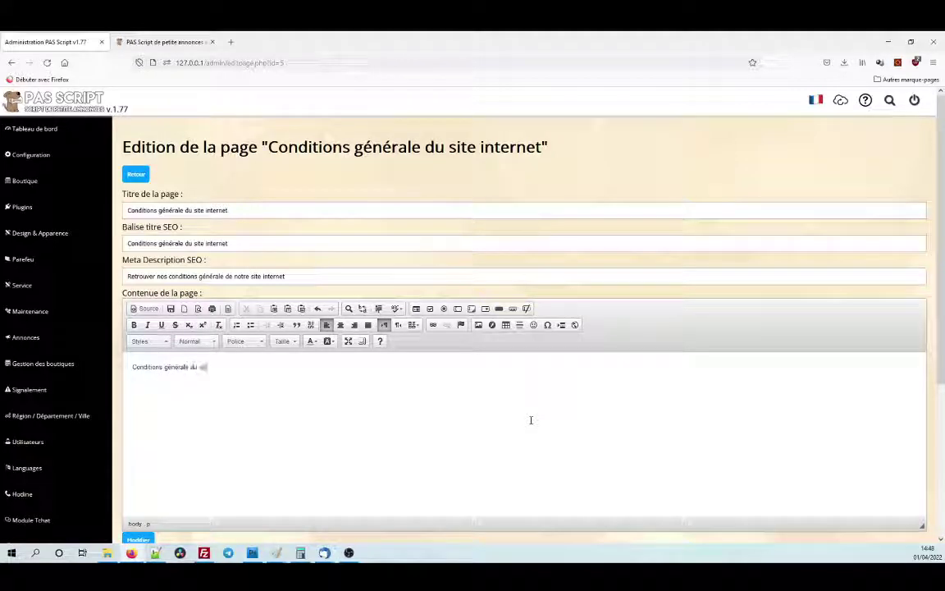
pyautogui.write(' site internet,')
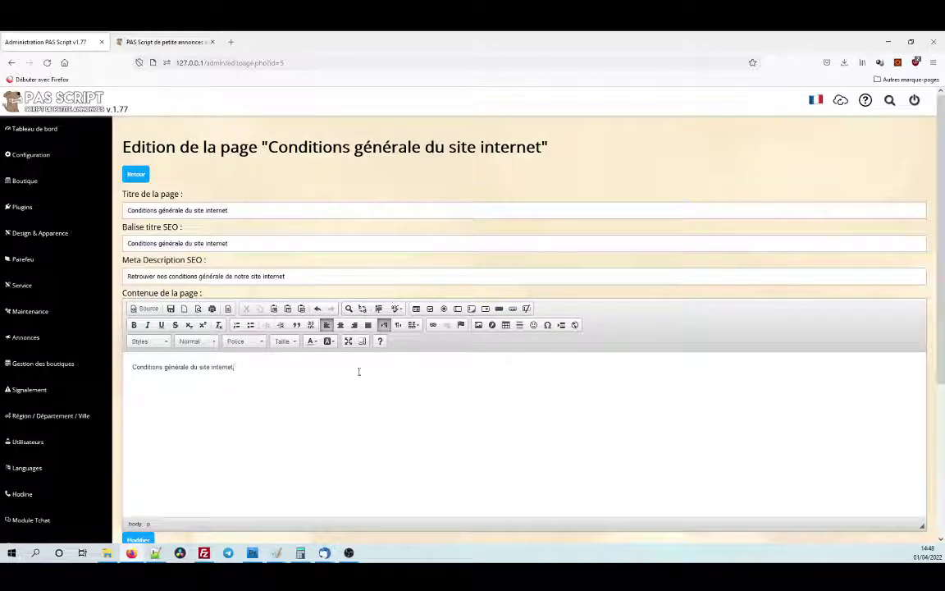
pyautogui.moveTo(237, 367); pyautogui.dragTo(136, 368)
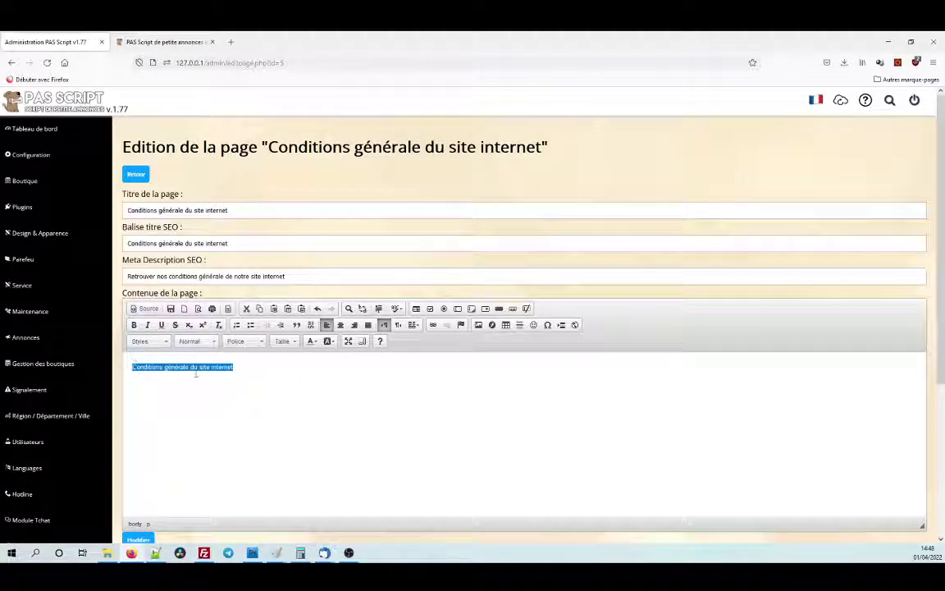
# Format the selected opening line as a Titre 1 heading.
pyautogui.click(240, 366)
pyautogui.moveTo(241, 367); pyautogui.dragTo(133, 367)
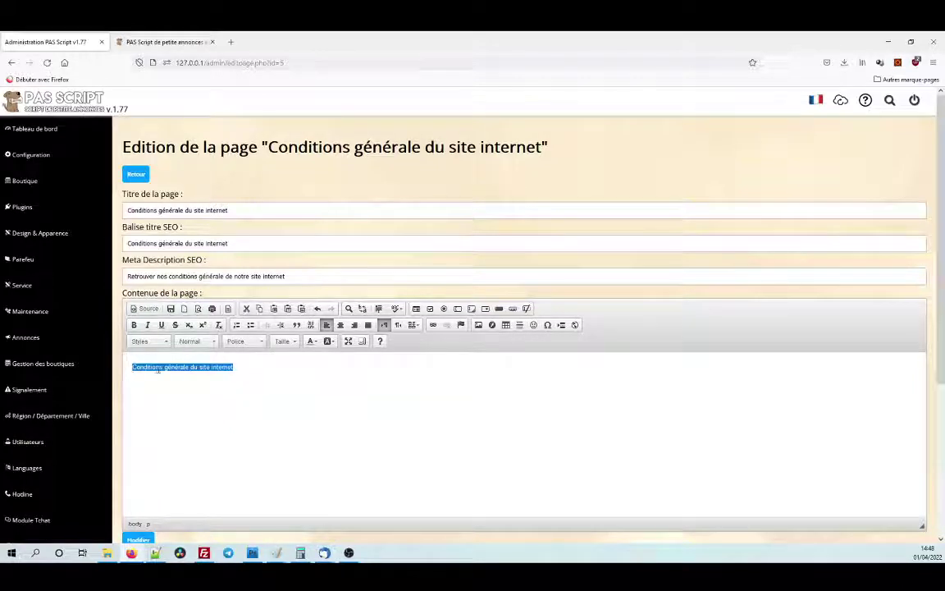
pyautogui.click(240, 366)
pyautogui.moveTo(240, 367); pyautogui.dragTo(133, 368)
pyautogui.click(238, 340)
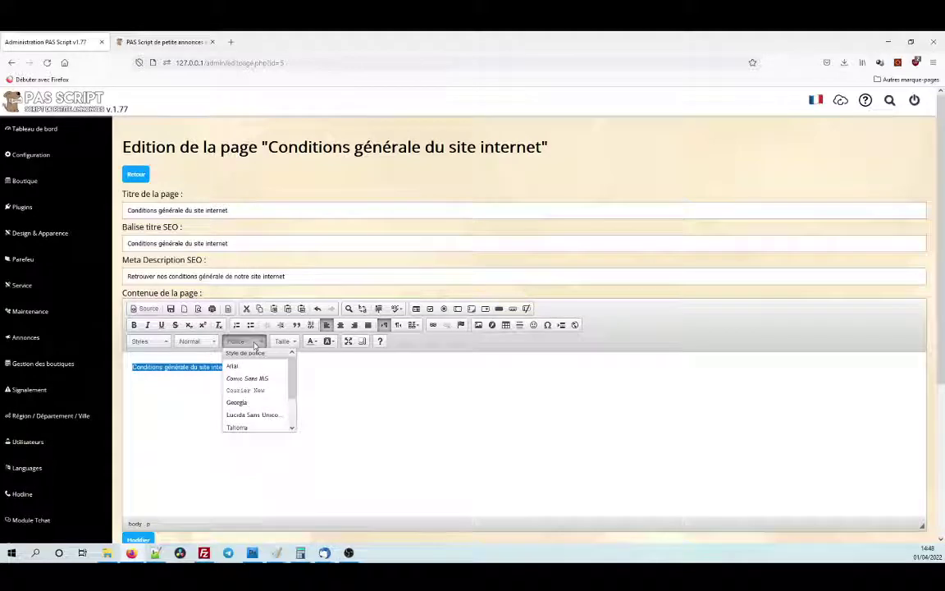
pyautogui.click(198, 347)
pyautogui.click(199, 344)
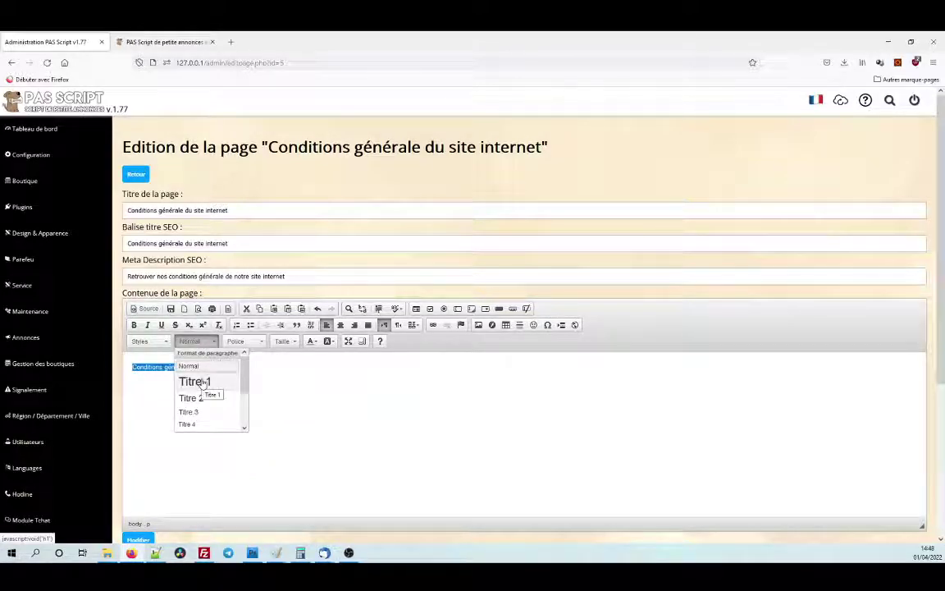
pyautogui.click(203, 382)
# Start the intro line 'Nos conditions générale pour notre site internet ce trouve i…' beneath the heading.
pyautogui.click(349, 368)
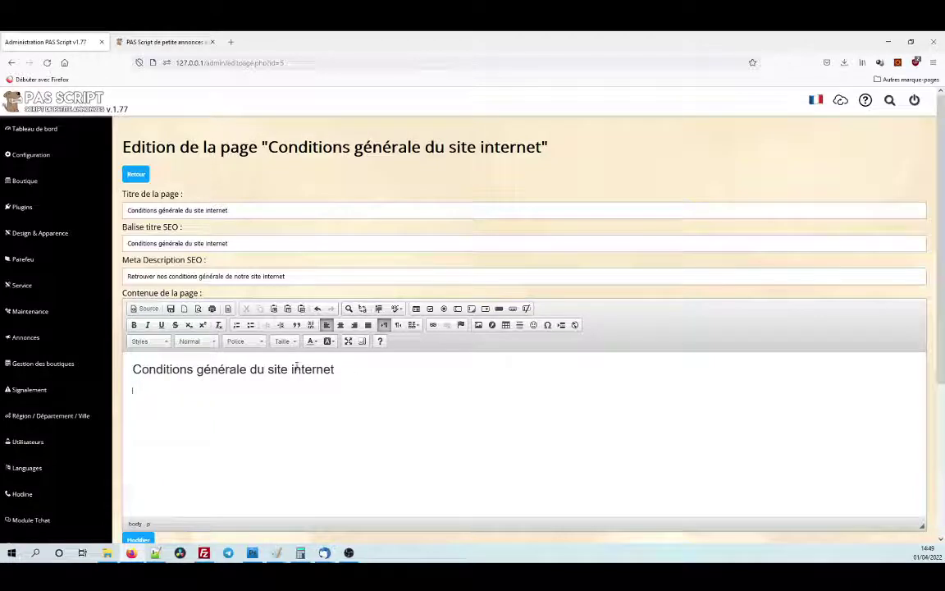
pyautogui.click(195, 341)
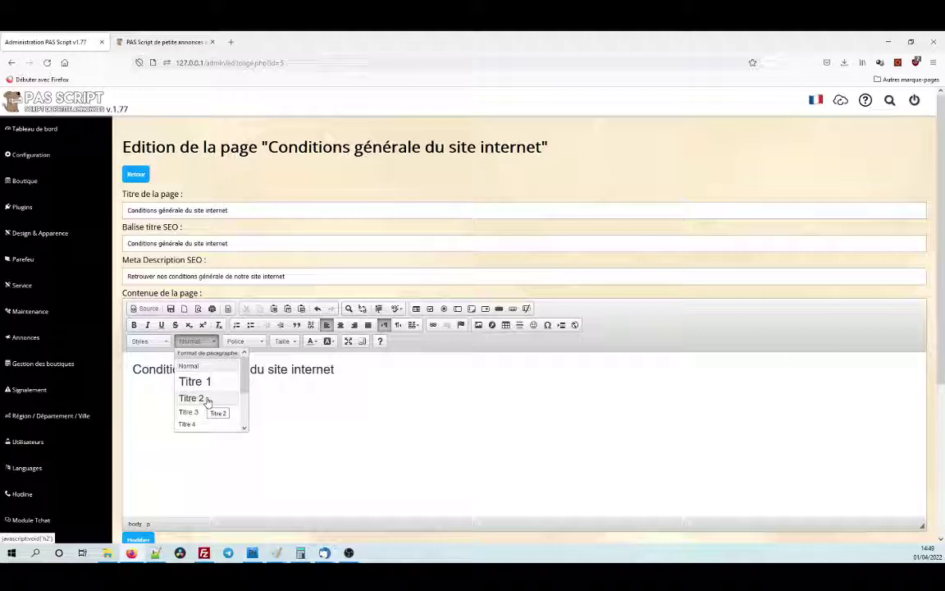
pyautogui.click(157, 393)
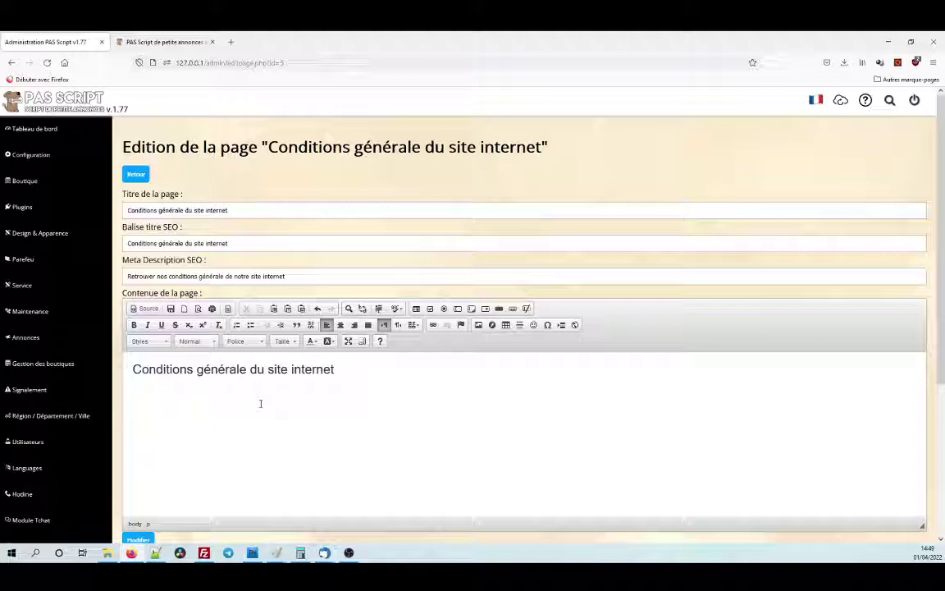
pyautogui.write('Nos conditions générale pour no')
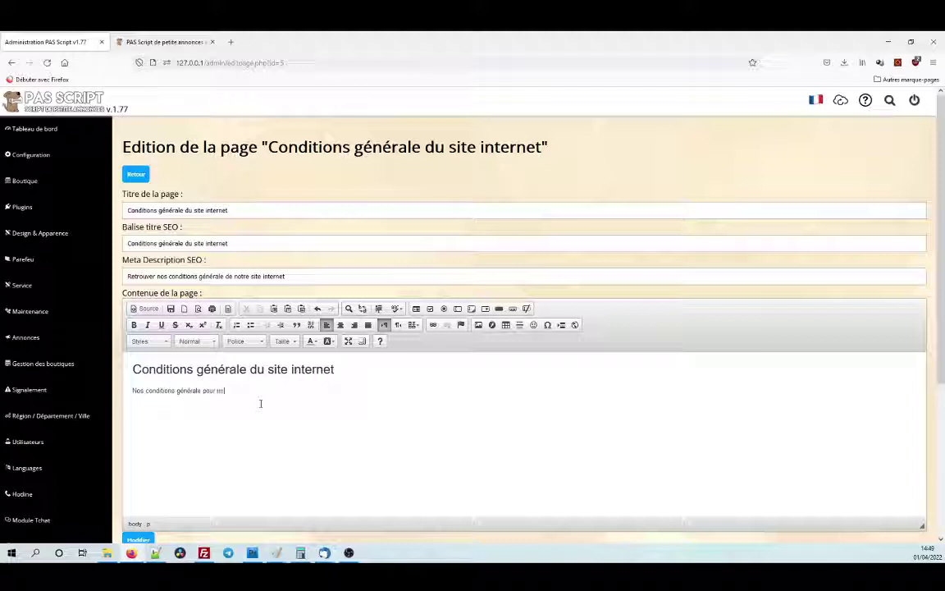
pyautogui.write('tre site internet ce trouve ici')
# Save the heading and intro, check them on the published page, then reopen the page for editing.
pyautogui.scroll(-3, 261, 403)
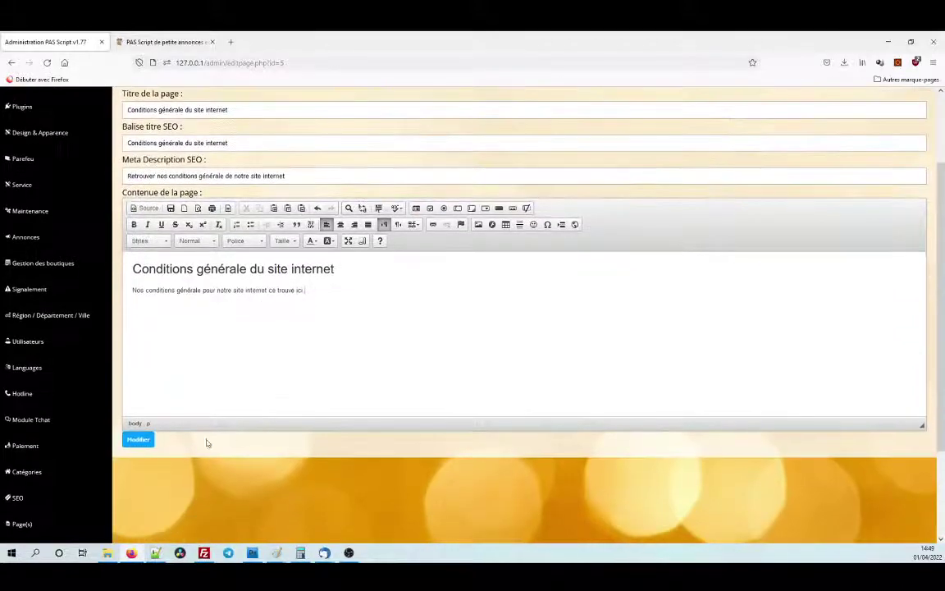
pyautogui.click(137, 440)
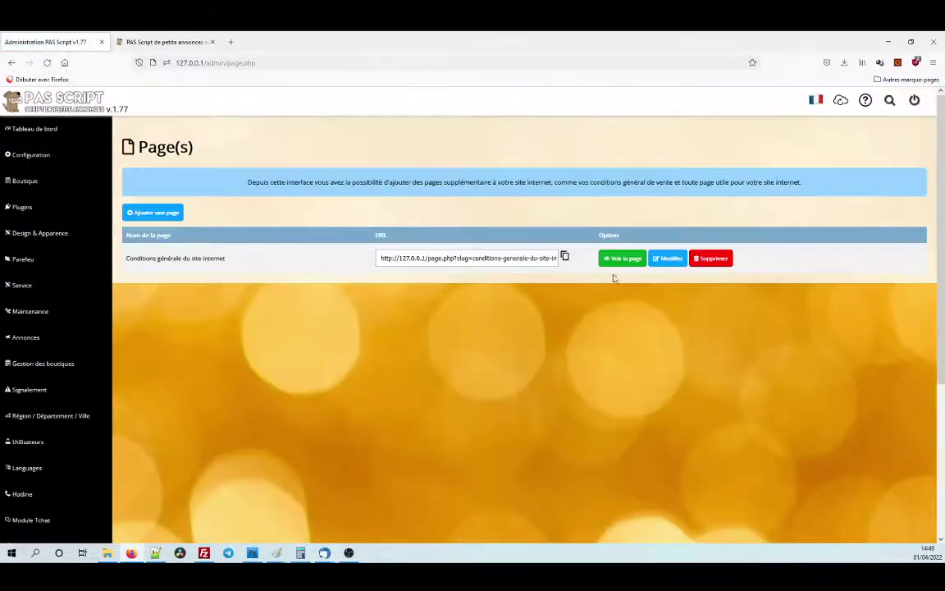
pyautogui.click(617, 260)
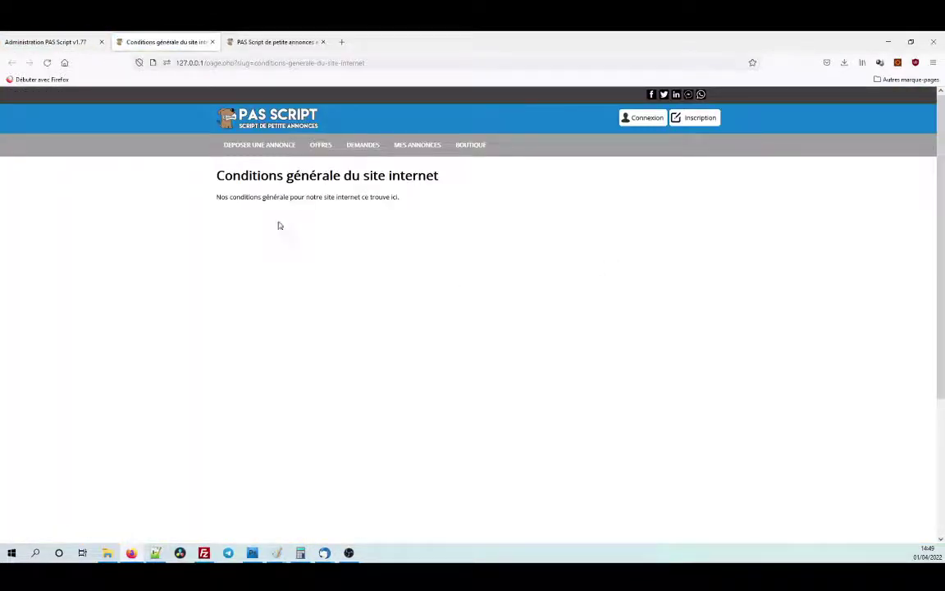
pyautogui.moveTo(211, 169); pyautogui.dragTo(451, 195)
pyautogui.click(415, 281)
pyautogui.scroll(-5, 415, 280)
pyautogui.scroll(5, 416, 281)
pyautogui.click(83, 43)
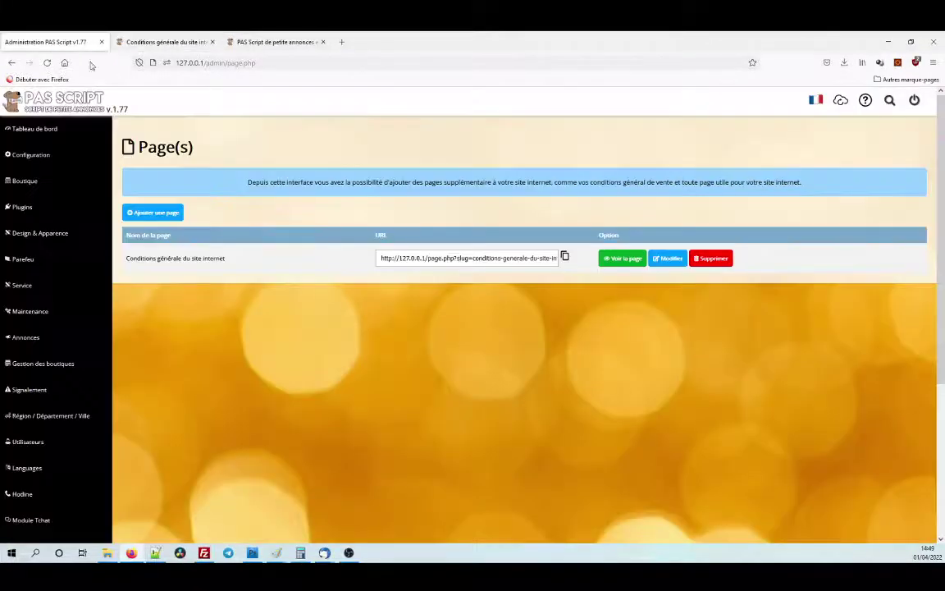
pyautogui.click(667, 261)
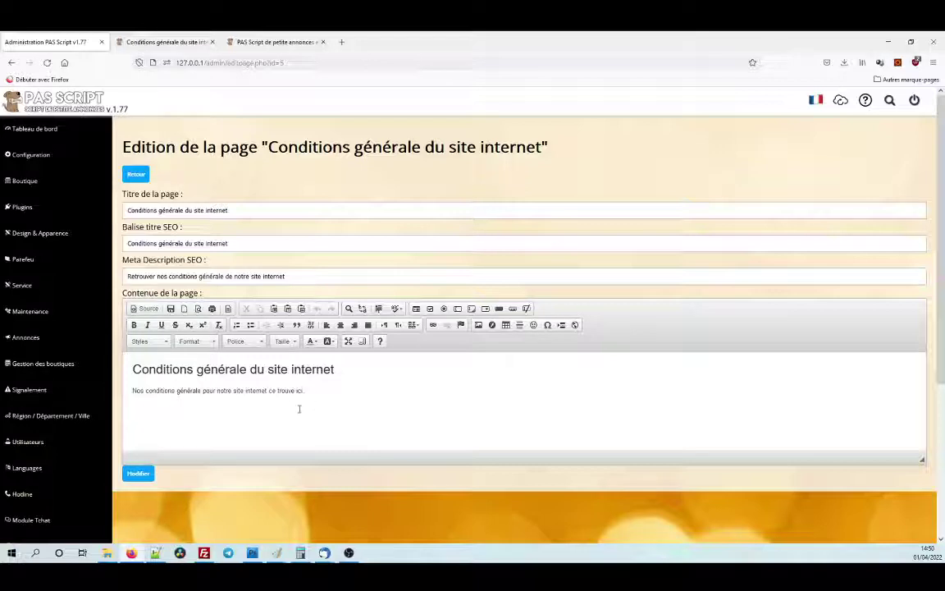
# Search google.fr for 'test' and open the Wikipédia Test article.
pyautogui.click(340, 43)
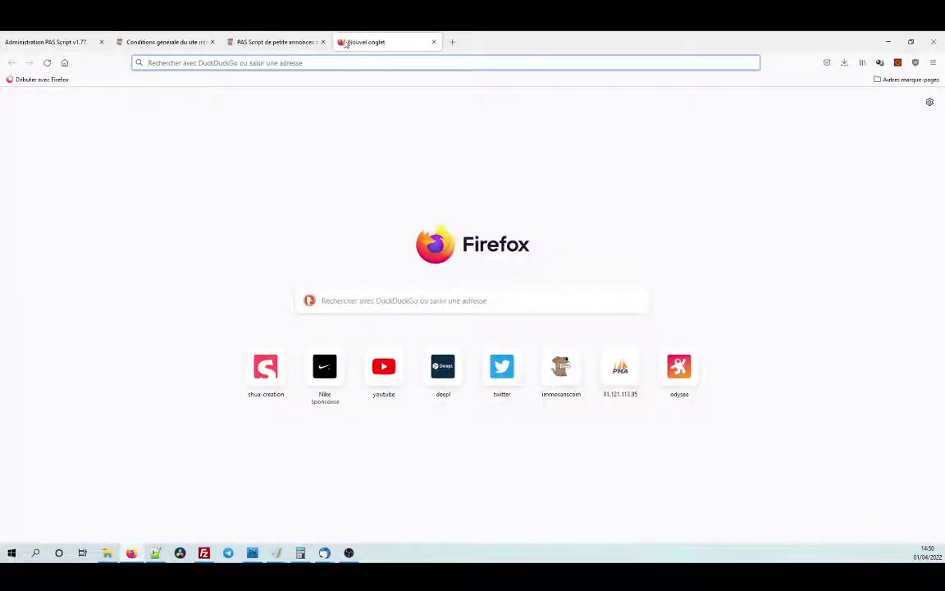
pyautogui.write('google.fr')
pyautogui.press('Return')
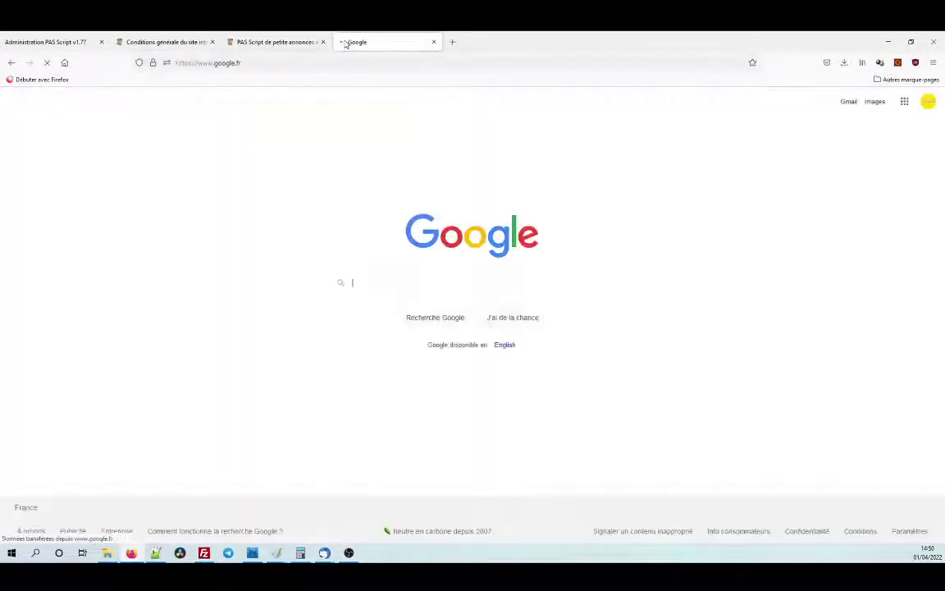
pyautogui.write('test')
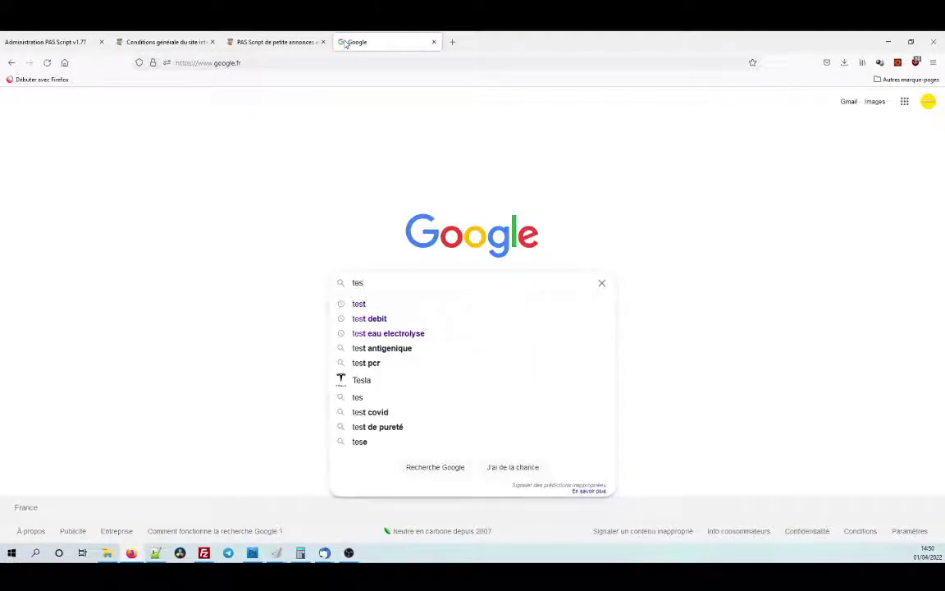
pyautogui.press('Return')
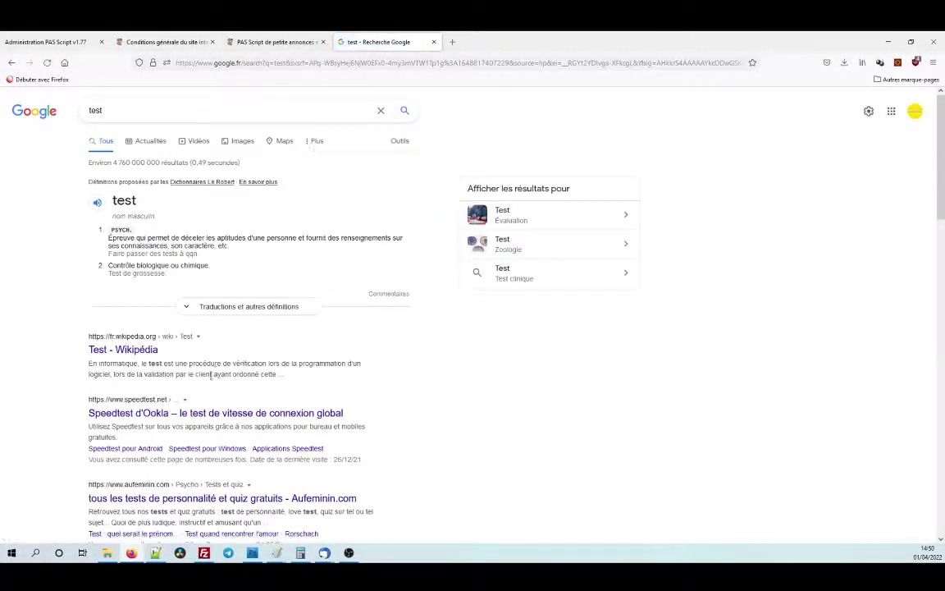
pyautogui.click(157, 355)
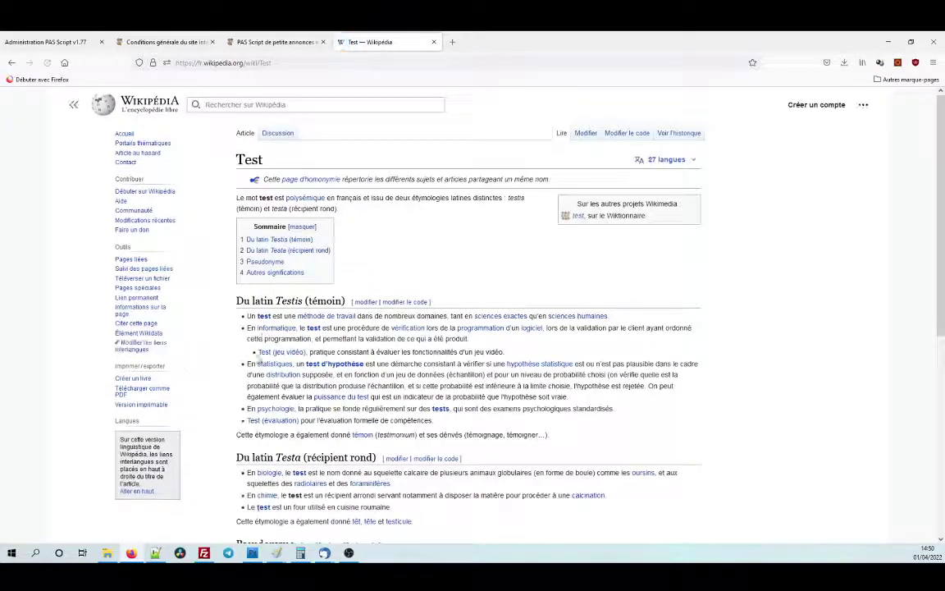
# Copy the first section's bullet list and return to the admin page editor.
pyautogui.scroll(-5, 274, 334)
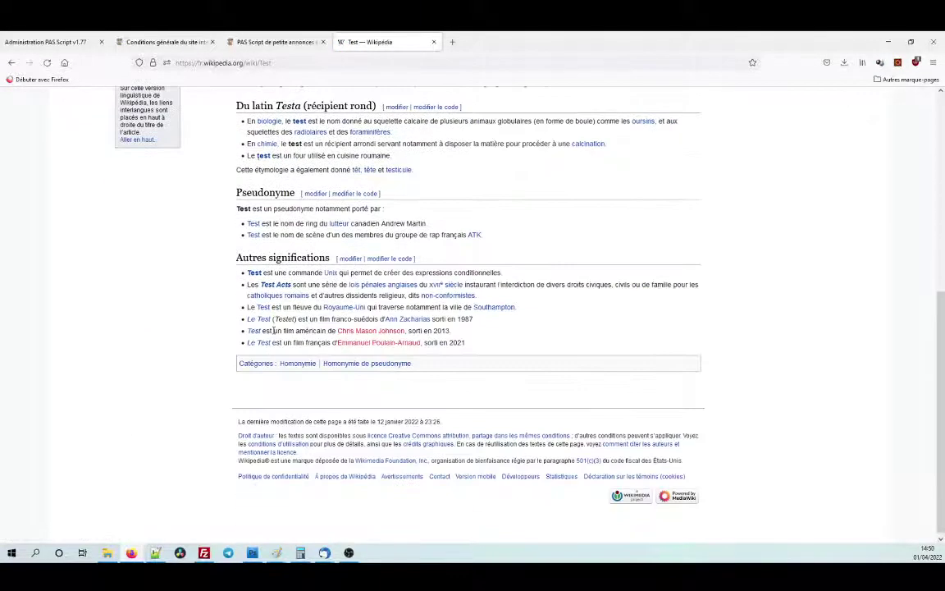
pyautogui.scroll(4, 275, 335)
pyautogui.scroll(1, 276, 334)
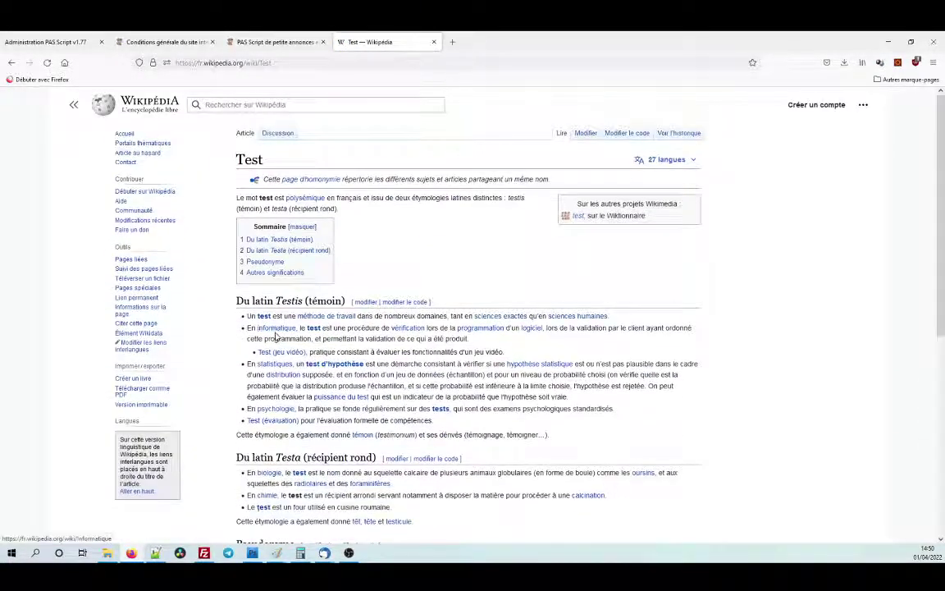
pyautogui.moveTo(247, 315); pyautogui.dragTo(481, 428)
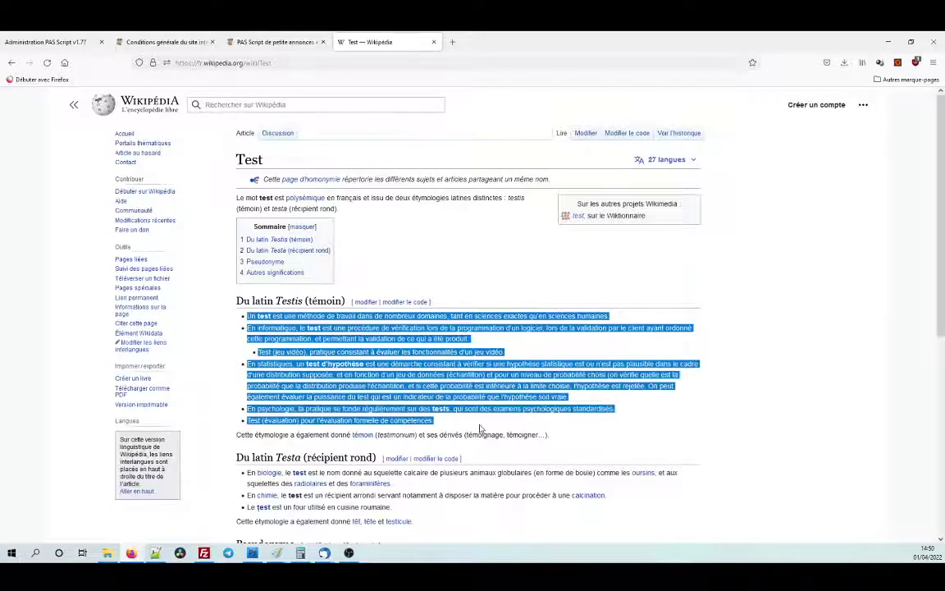
pyautogui.click(49, 42)
pyautogui.click(318, 395)
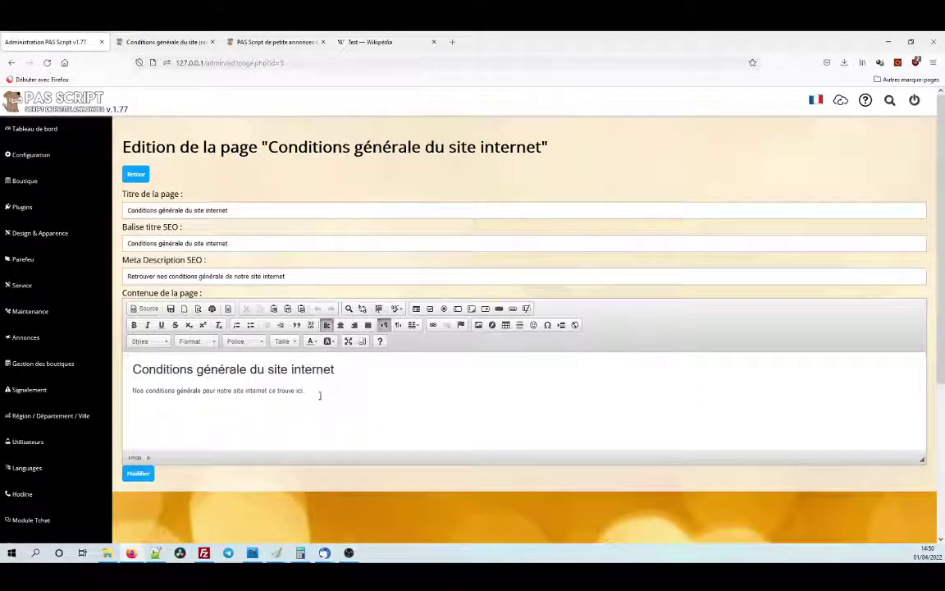
# Paste the Wikipedia bullet list, then delete it again and close the Wikipedia tab.
pyautogui.hotkey('ctrl', 'v')
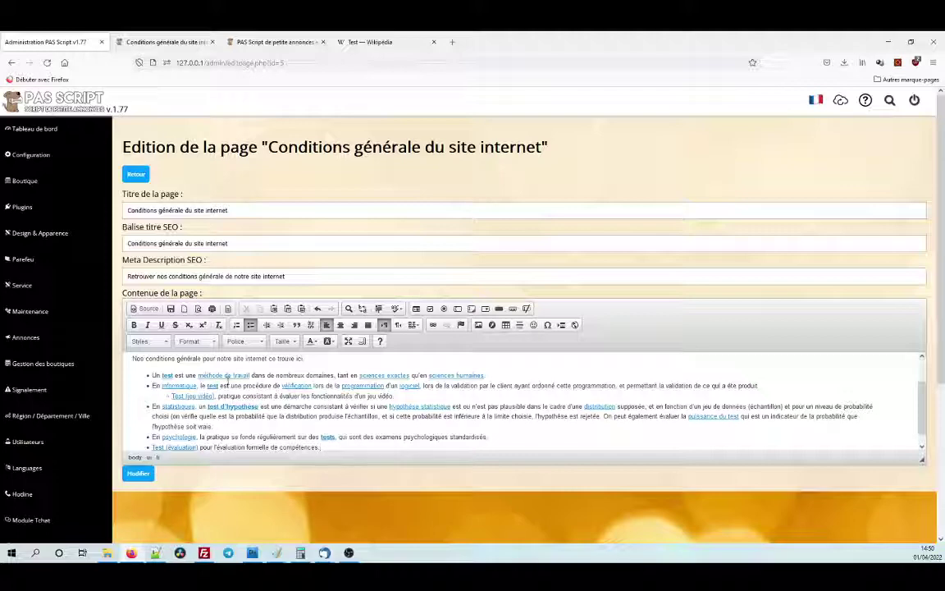
pyautogui.moveTo(220, 441); pyautogui.dragTo(127, 407)
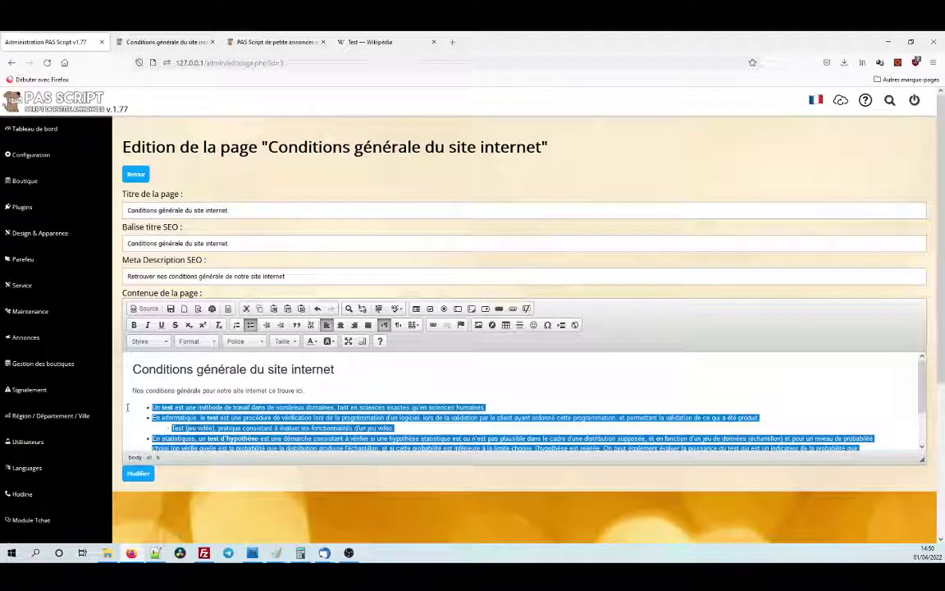
pyautogui.press('Delete')
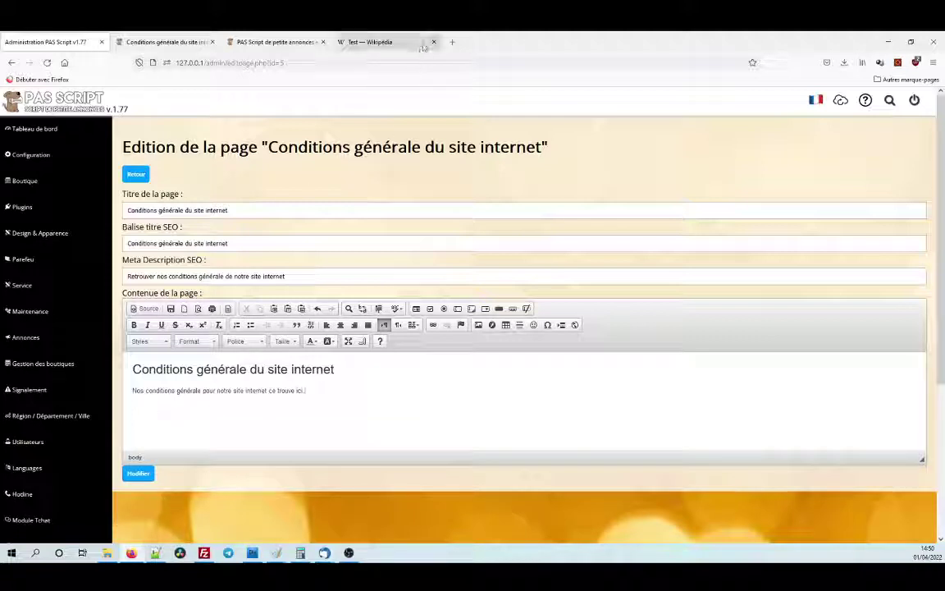
pyautogui.middleClick(385, 40)
# Add a new paragraph beginning 'Notre super site est génial' and select that opening phrase.
pyautogui.click(336, 390)
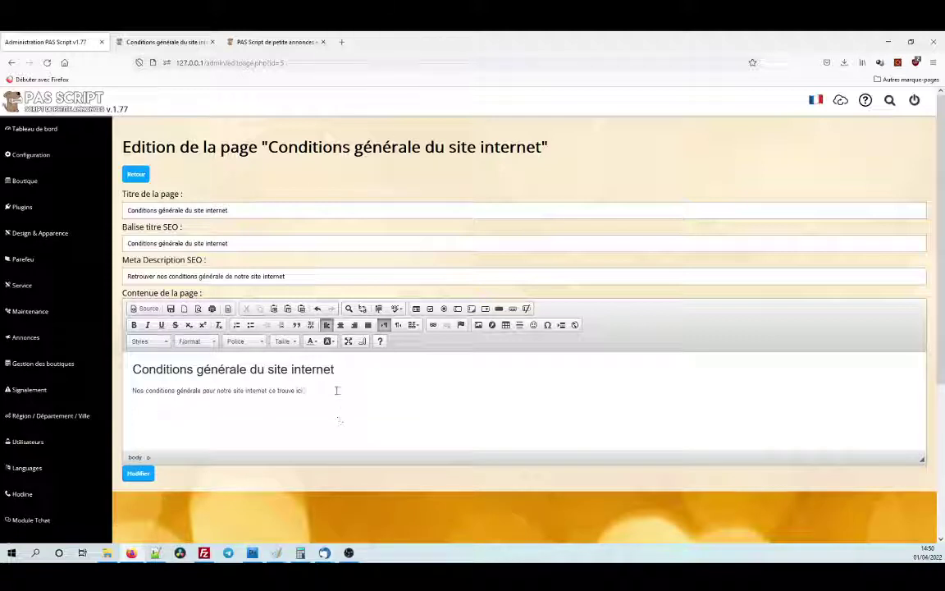
pyautogui.press('Return')
pyautogui.write('Nomre supe')
pyautogui.write('r site')
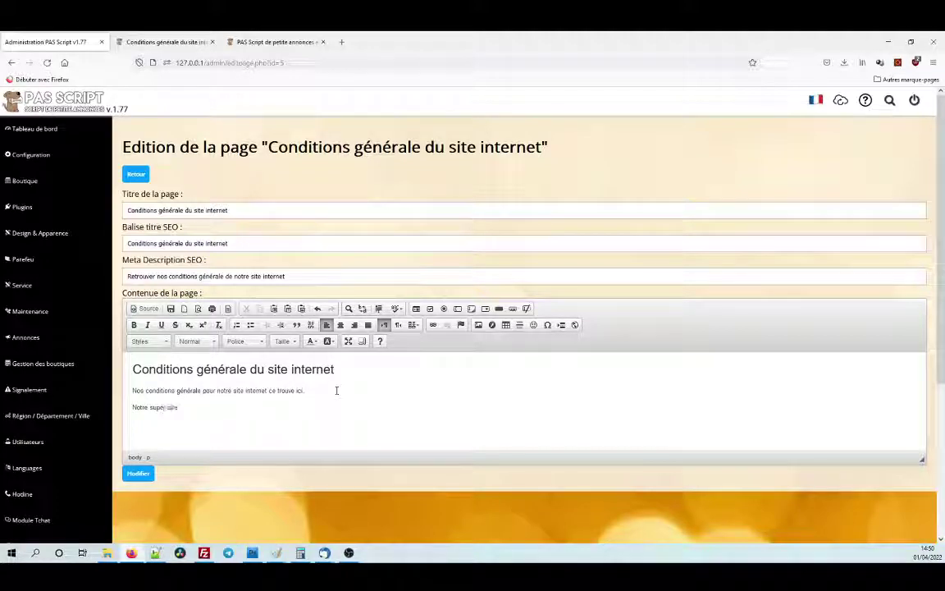
pyautogui.write(' est génial. nous pou')
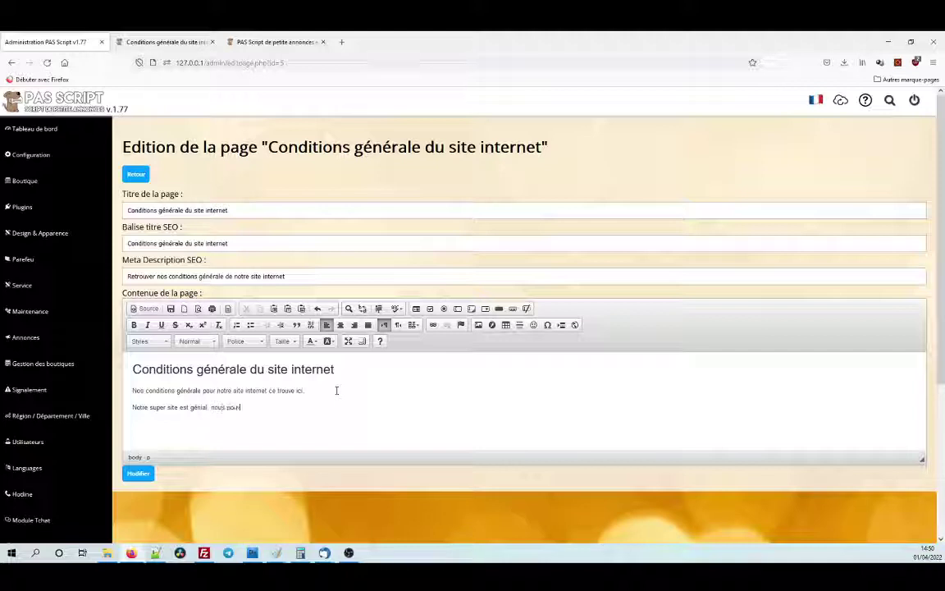
pyautogui.write('vons crée')
pyautogui.write('r des juges comme bon nous semb')
pyautogui.write('le')
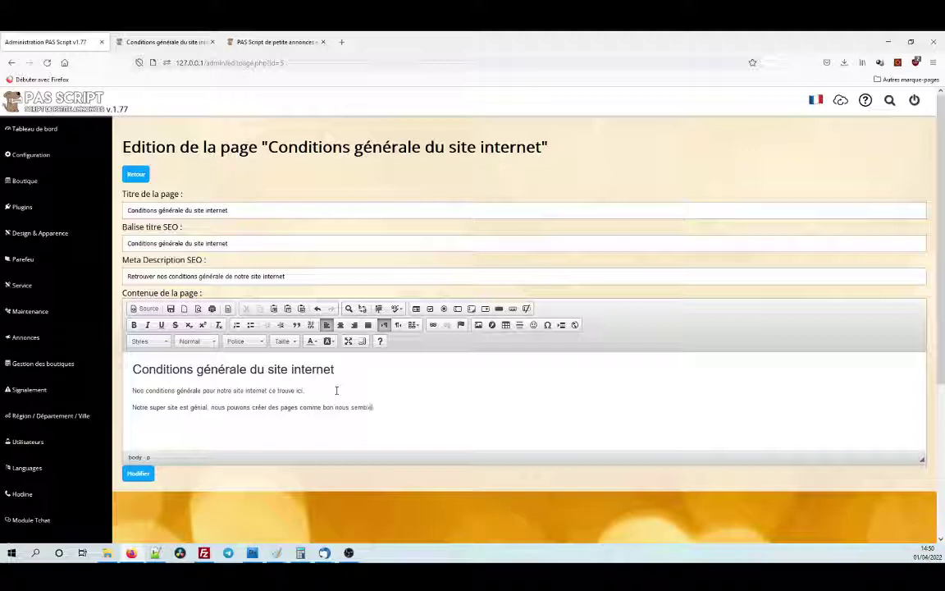
pyautogui.write(" c'est super.")
pyautogui.moveTo(133, 407); pyautogui.dragTo(208, 408)
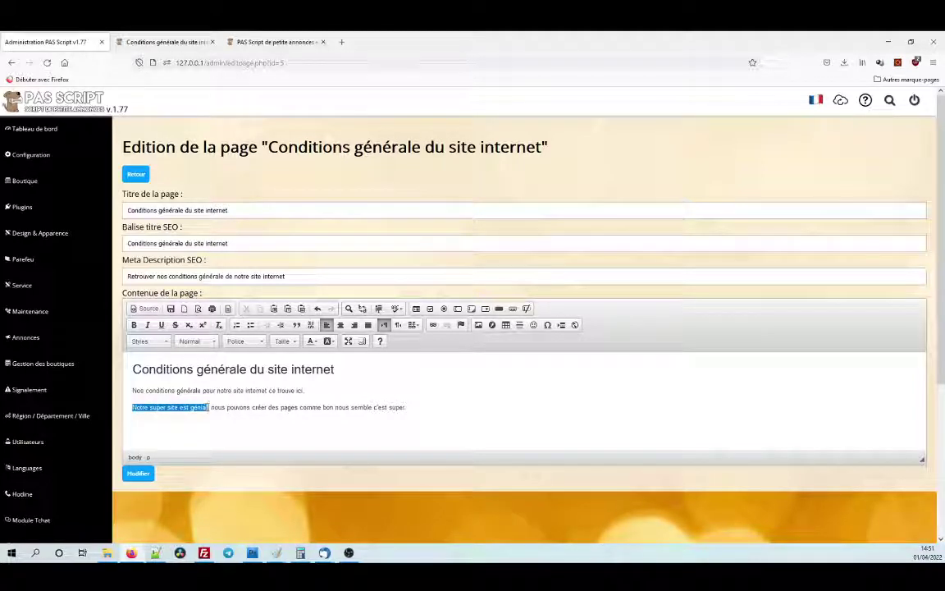
pyautogui.click(134, 326)
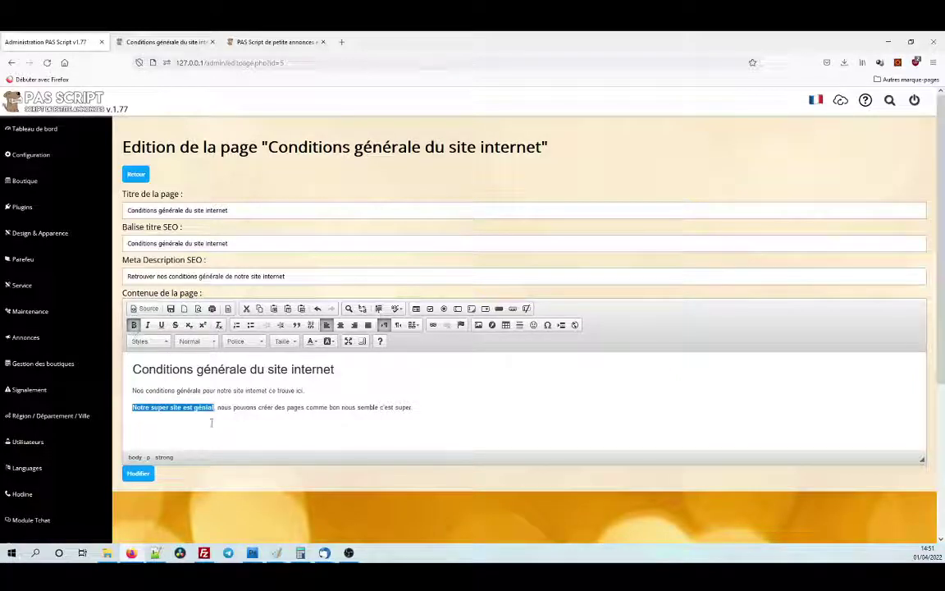
pyautogui.click(134, 326)
pyautogui.click(148, 326)
pyautogui.click(149, 326)
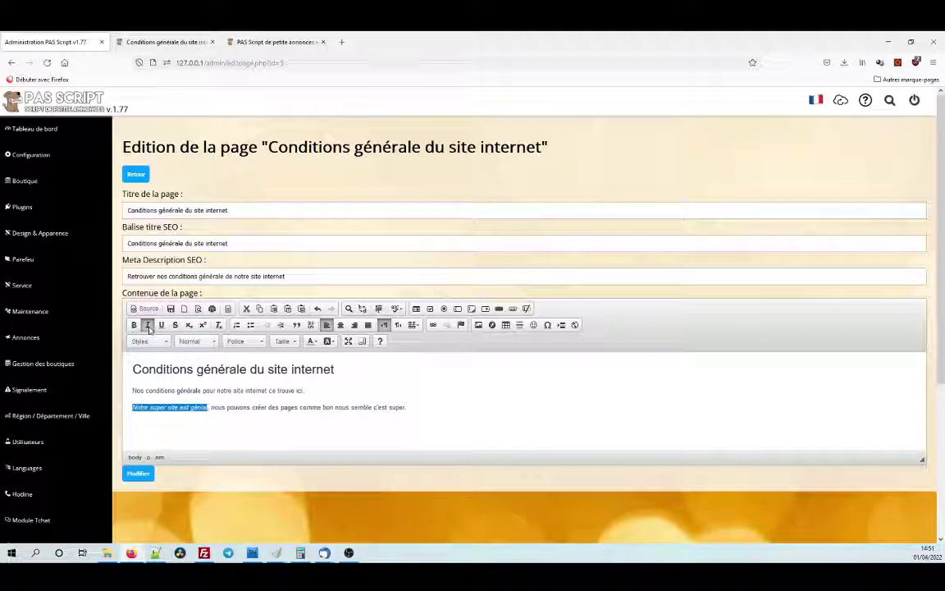
pyautogui.click(148, 326)
pyautogui.click(162, 326)
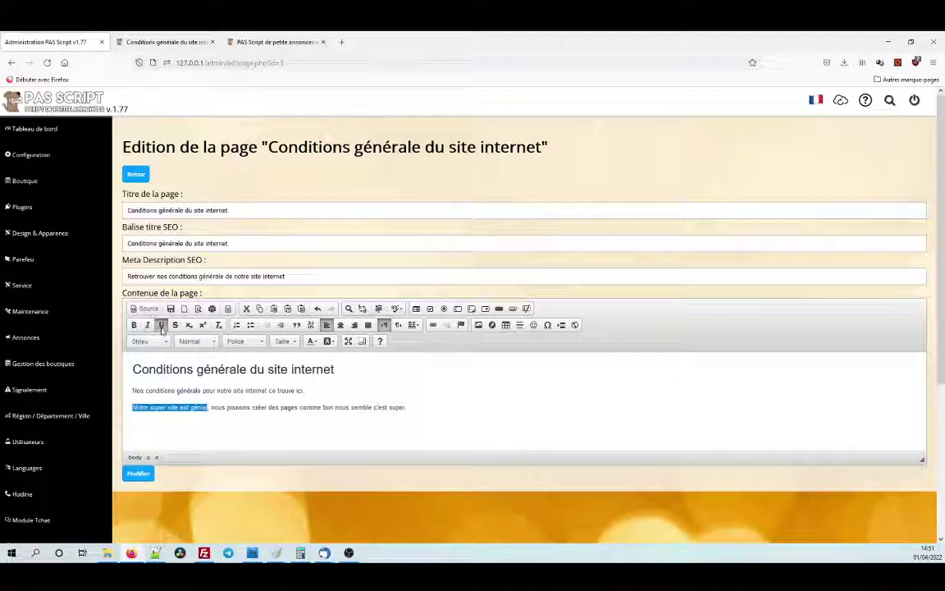
pyautogui.click(208, 408)
pyautogui.doubleClick(205, 408)
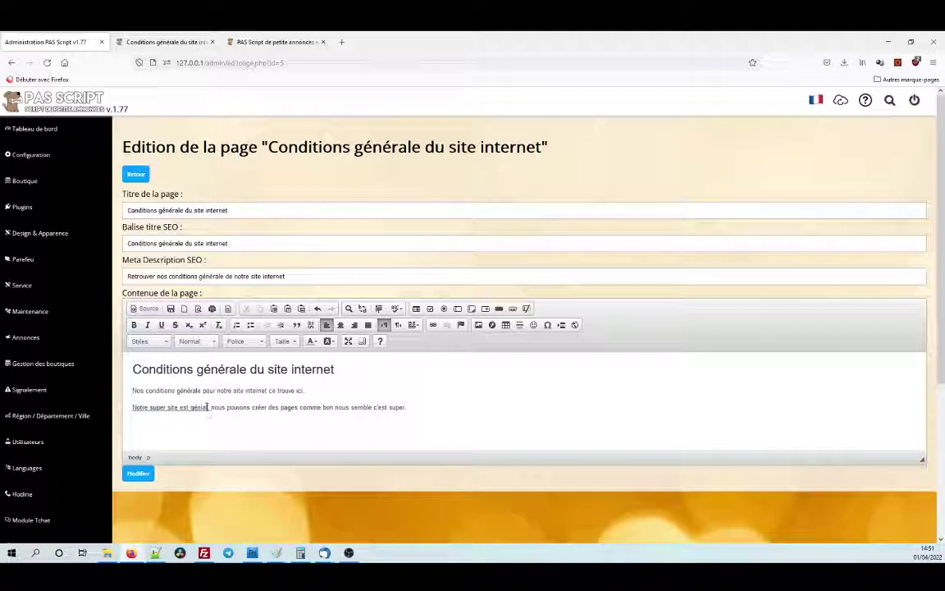
pyautogui.moveTo(209, 408); pyautogui.dragTo(132, 408)
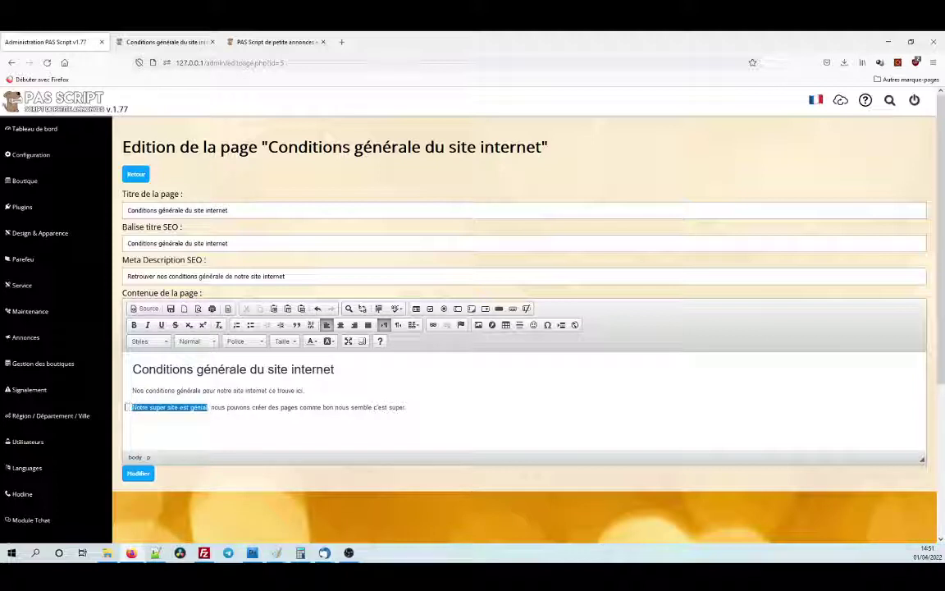
pyautogui.click(161, 326)
pyautogui.click(175, 326)
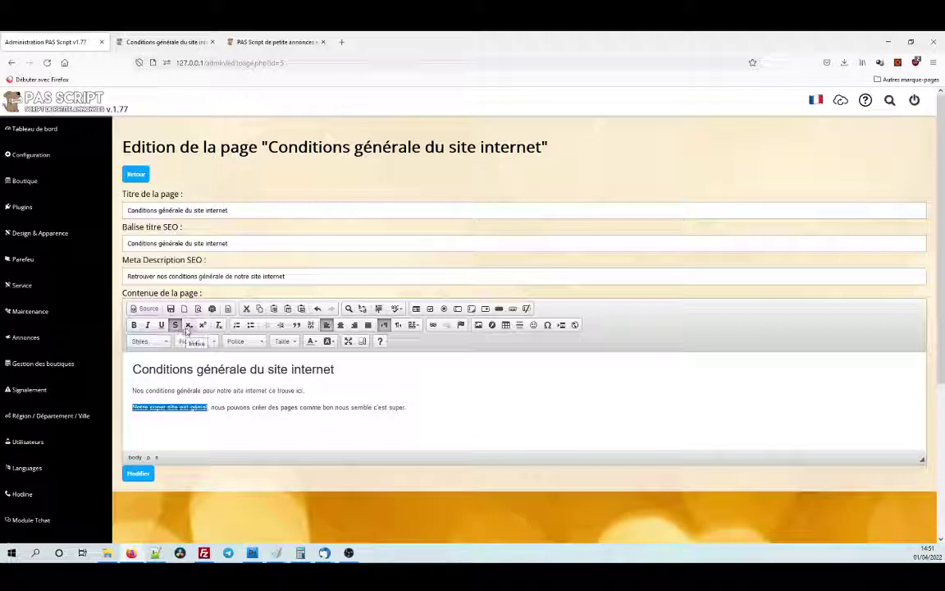
pyautogui.click(188, 326)
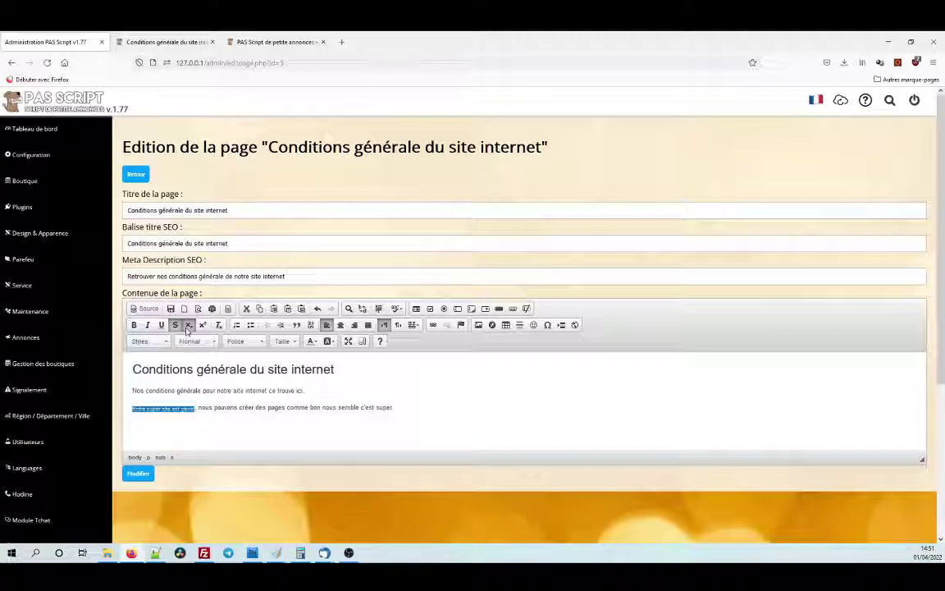
pyautogui.click(187, 326)
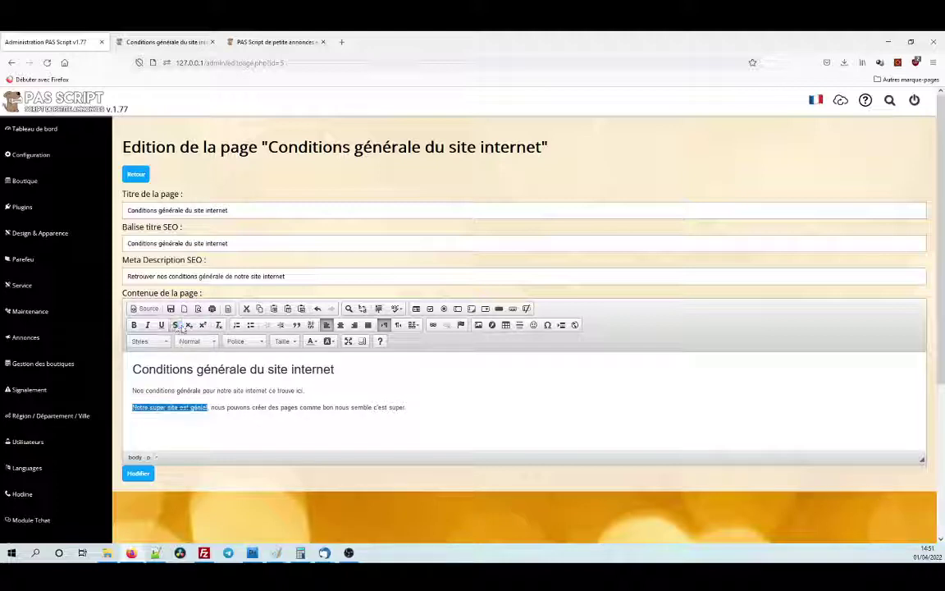
pyautogui.click(175, 326)
pyautogui.click(134, 325)
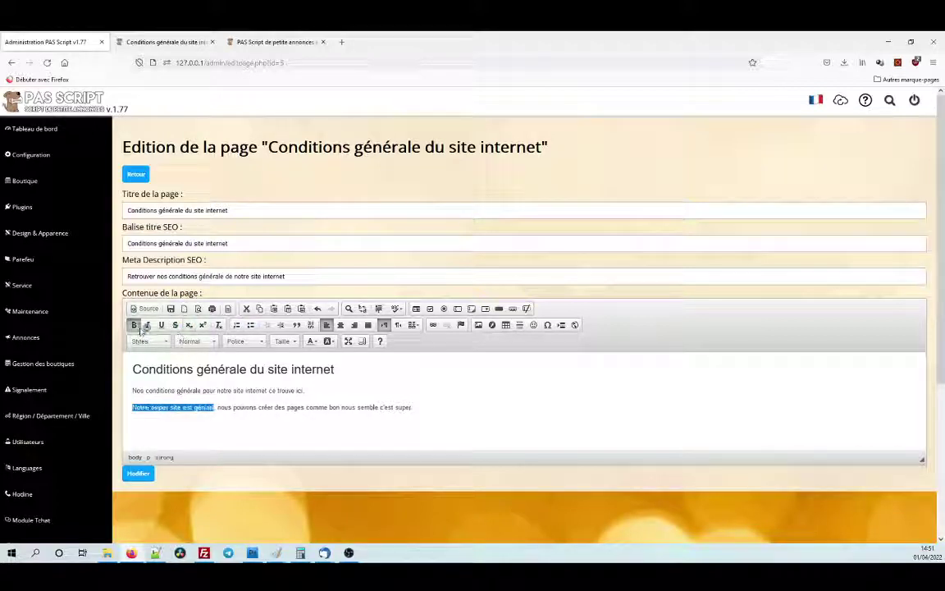
pyautogui.click(148, 325)
pyautogui.click(161, 326)
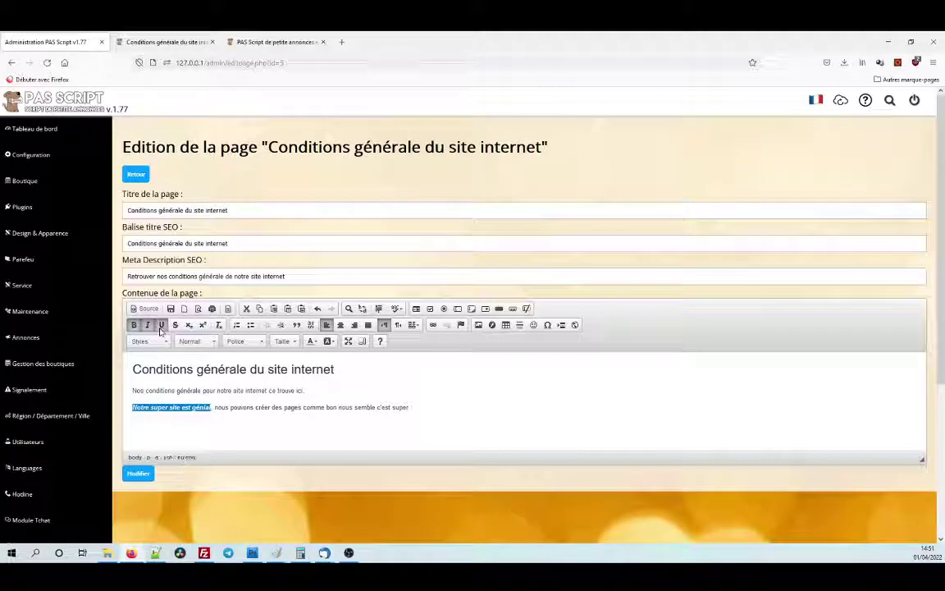
pyautogui.click(218, 325)
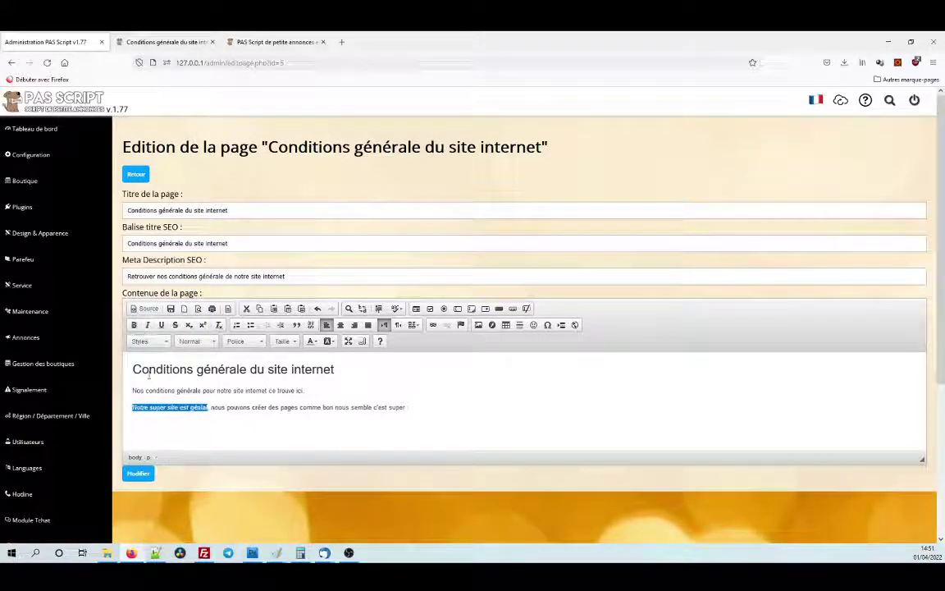
# Colour the phrase 'Notre super site est génial' red and reselect it.
pyautogui.click(313, 342)
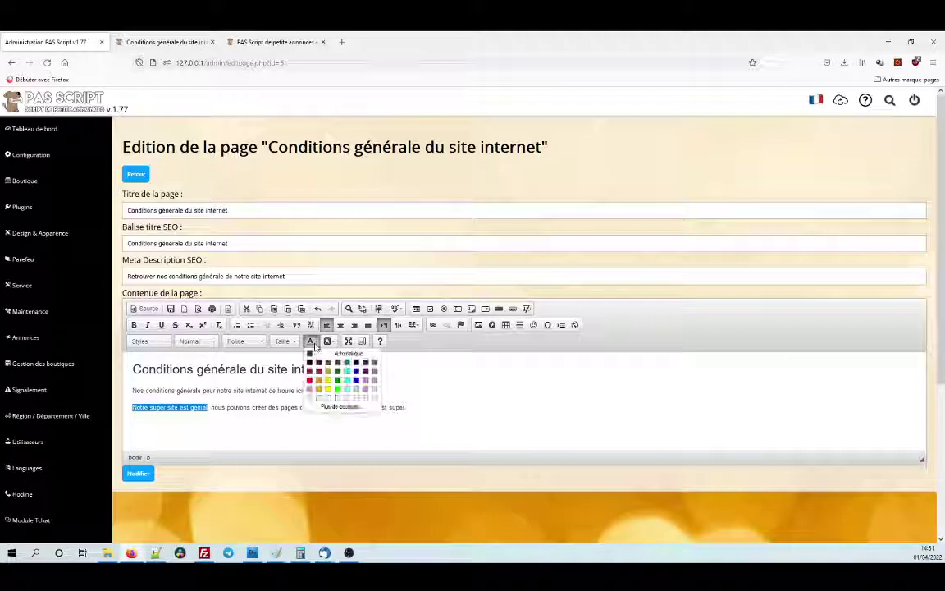
pyautogui.click(310, 381)
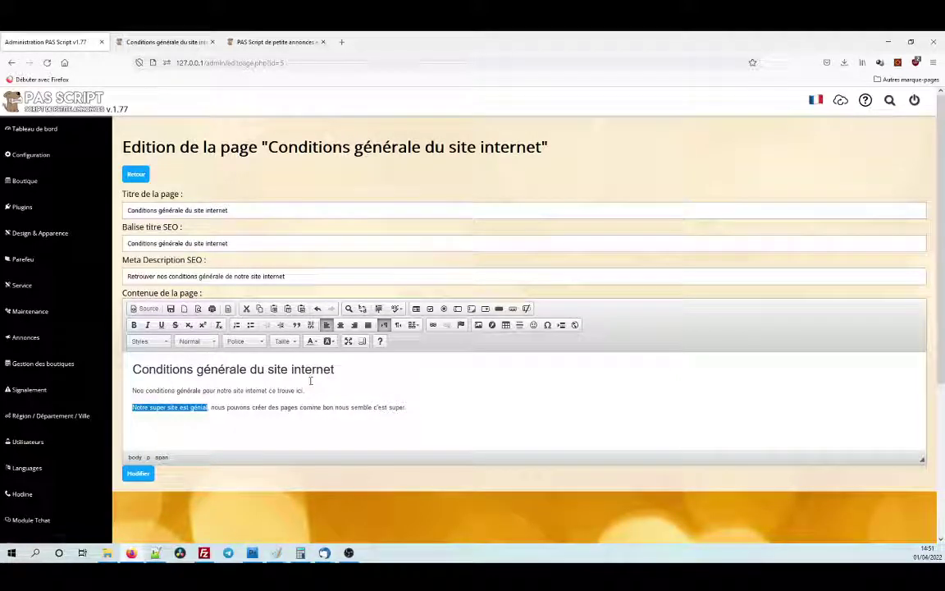
pyautogui.click(196, 411)
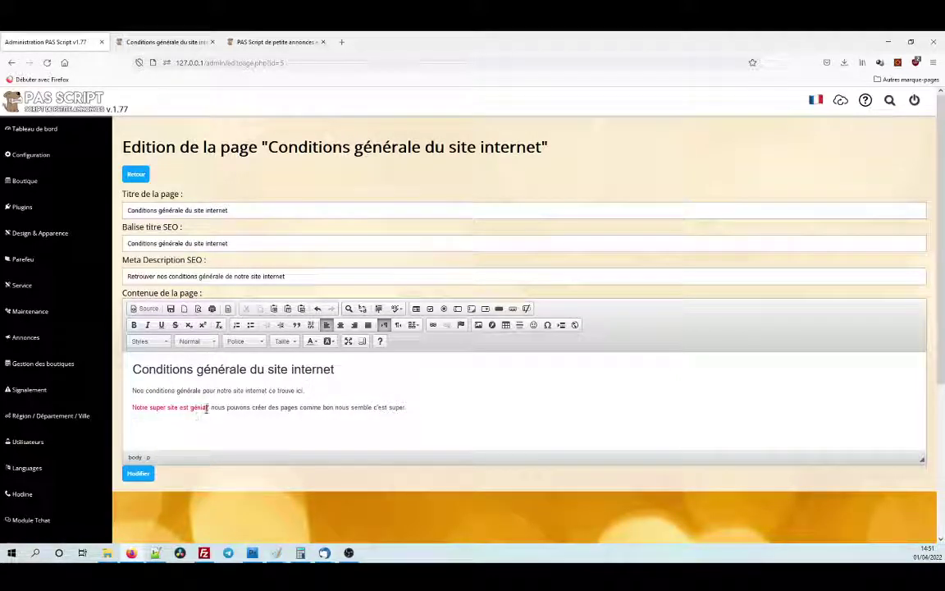
pyautogui.moveTo(207, 408); pyautogui.dragTo(132, 407)
# Try a custom #ff0 text colour in the colour picker, then cancel it.
pyautogui.click(315, 342)
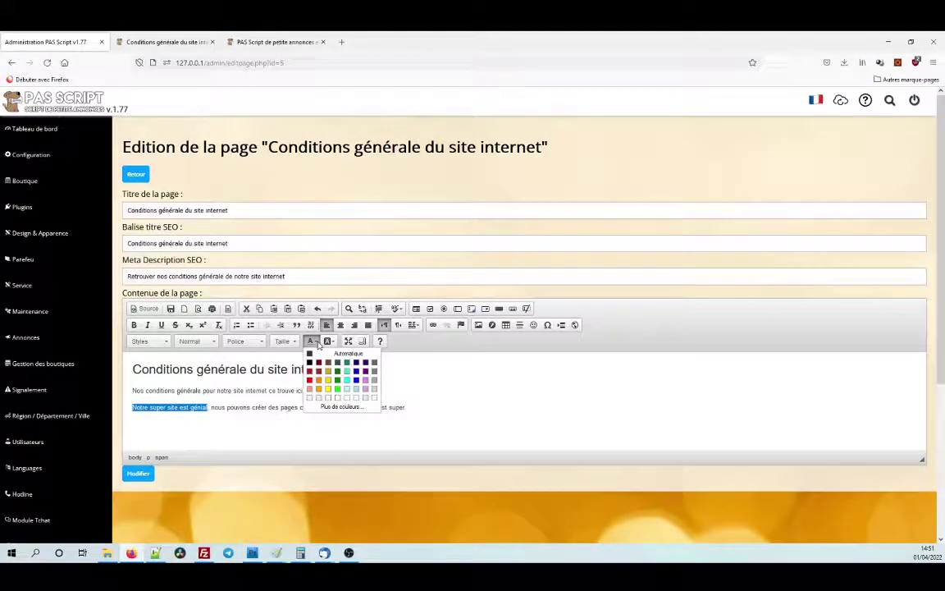
pyautogui.click(335, 408)
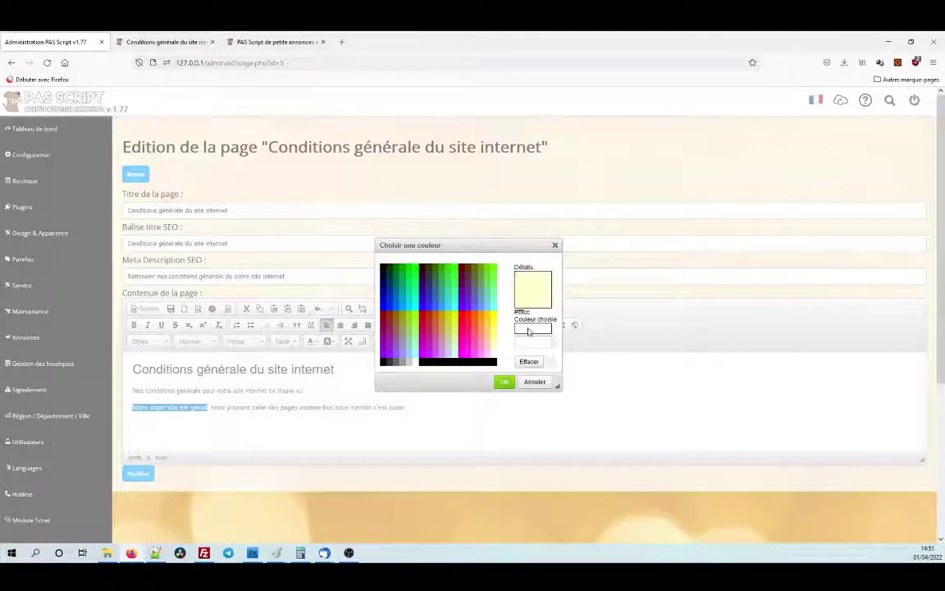
pyautogui.click(527, 343)
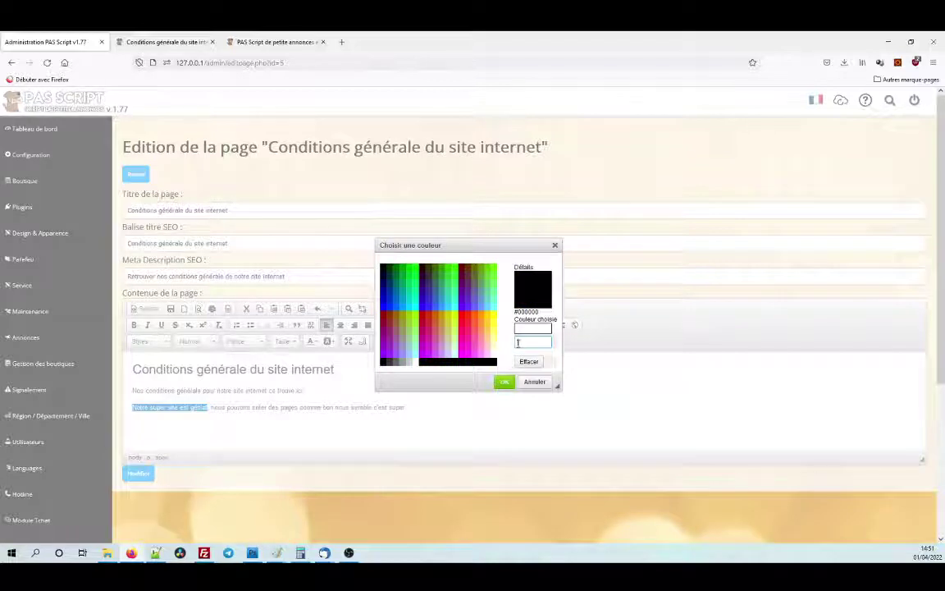
pyautogui.write('#ff0')
pyautogui.click(535, 328)
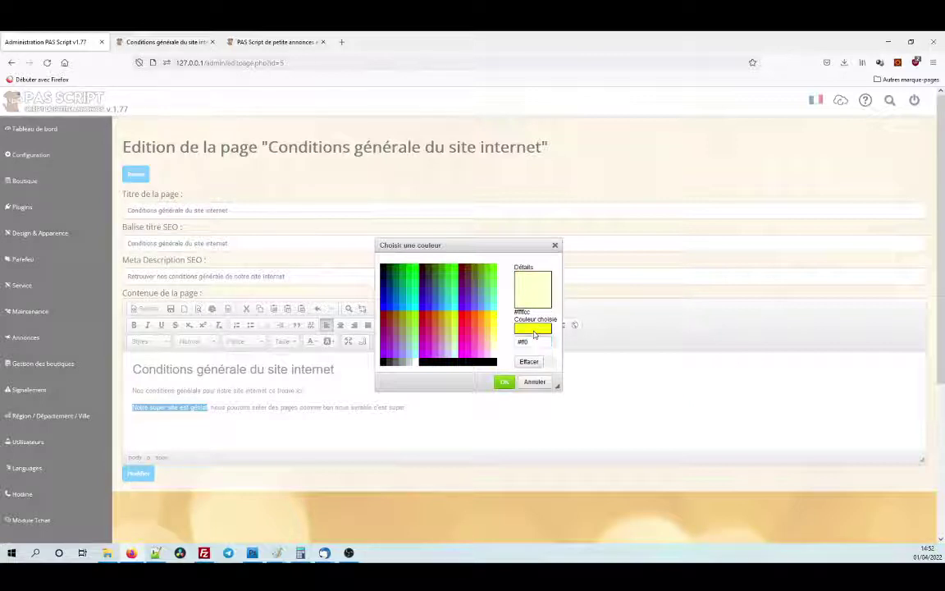
pyautogui.click(531, 344)
pyautogui.press('BackSpace')
pyautogui.press('BackSpace')
pyautogui.press('BackSpace')
pyautogui.press('BackSpace')
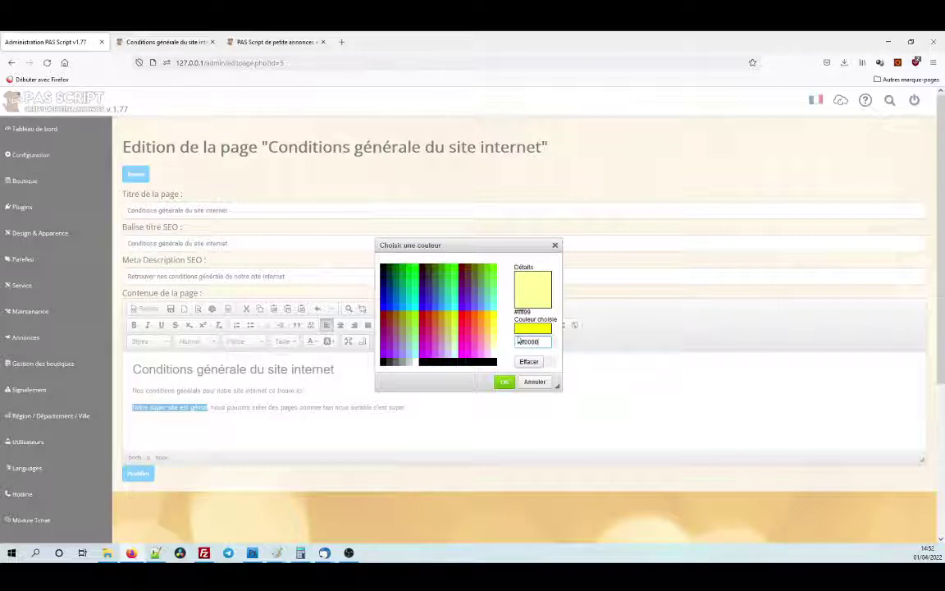
pyautogui.press('Return')
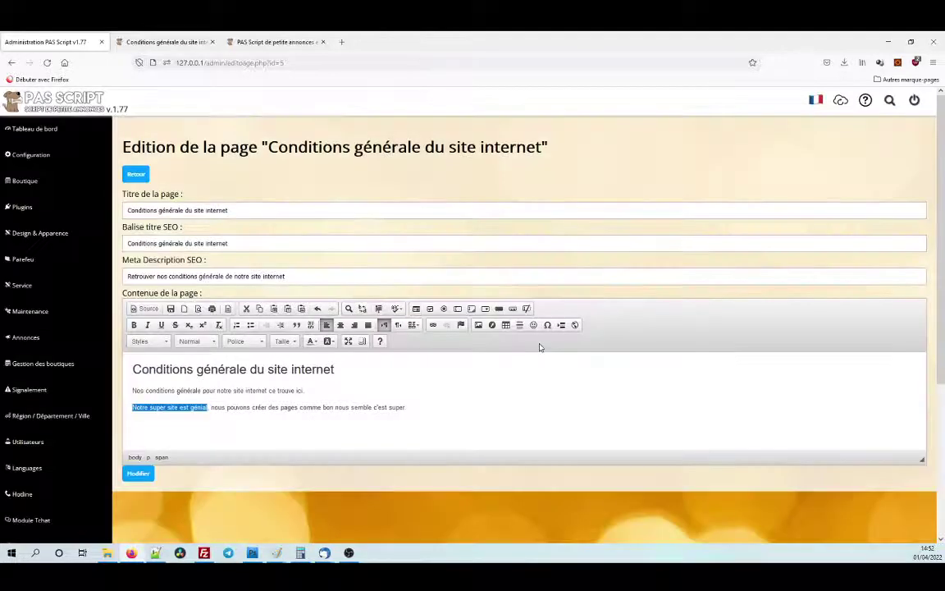
# Add a full stop at the end of the paragraph and reselect the phrase.
pyautogui.click(408, 407)
pyautogui.write('.')
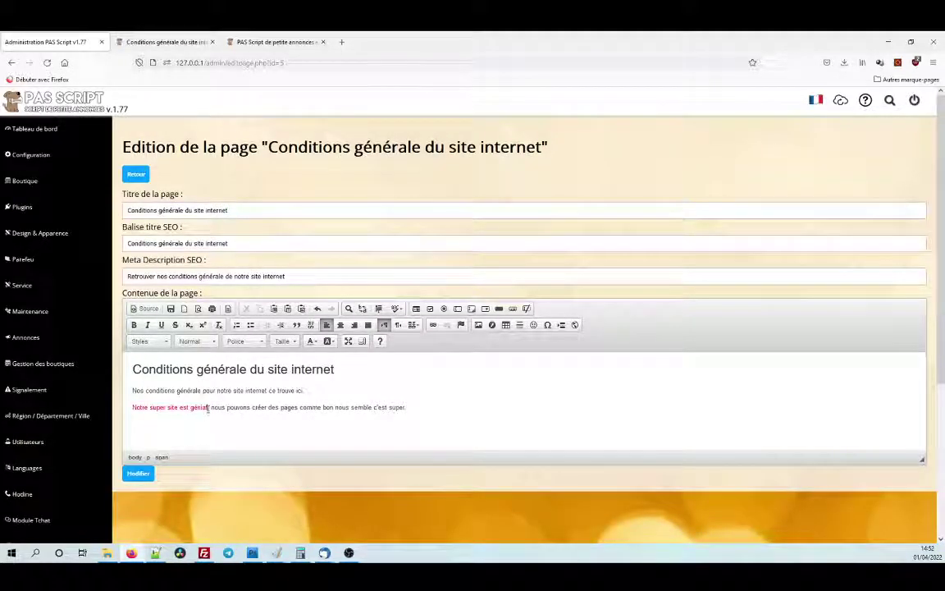
pyautogui.moveTo(208, 408); pyautogui.dragTo(132, 408)
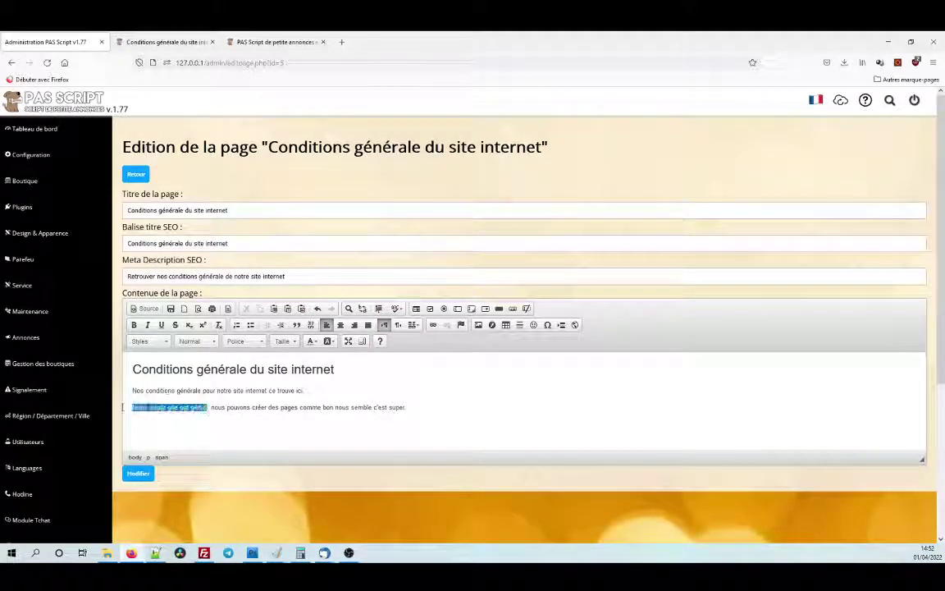
# Apply a purple text colour from the custom colour grid to the phrase.
pyautogui.click(310, 343)
pyautogui.click(336, 404)
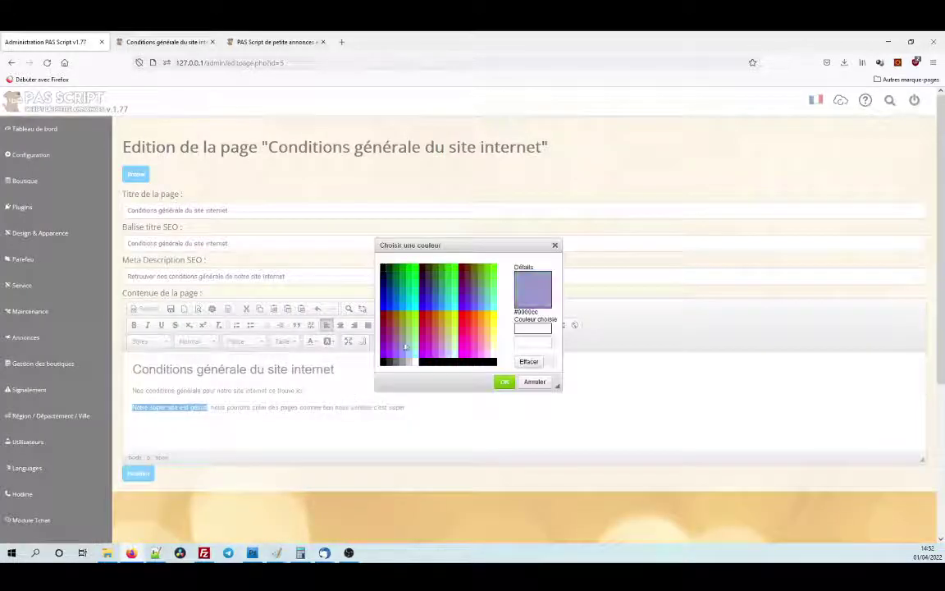
pyautogui.scroll(-1, 405, 328)
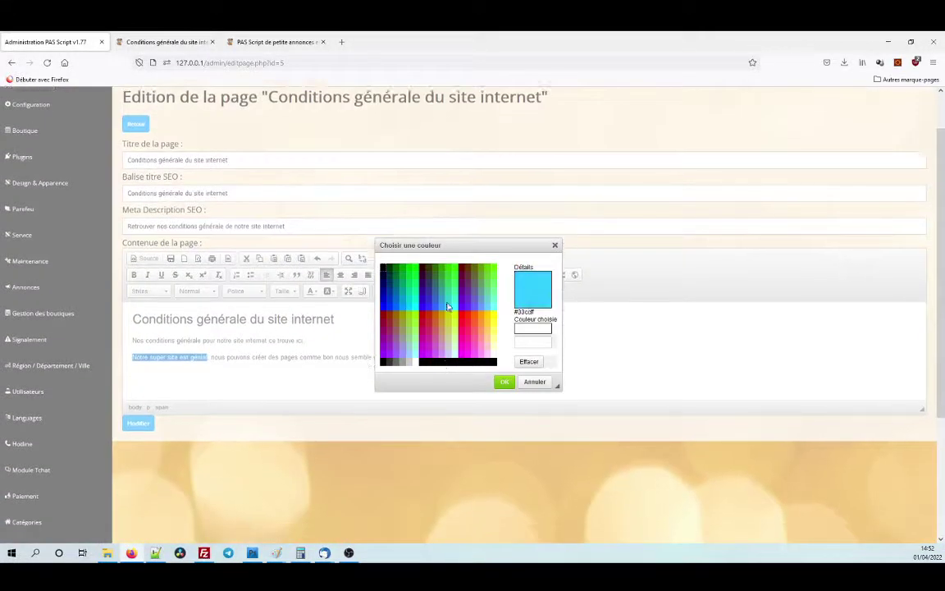
pyautogui.click(457, 309)
pyautogui.click(505, 381)
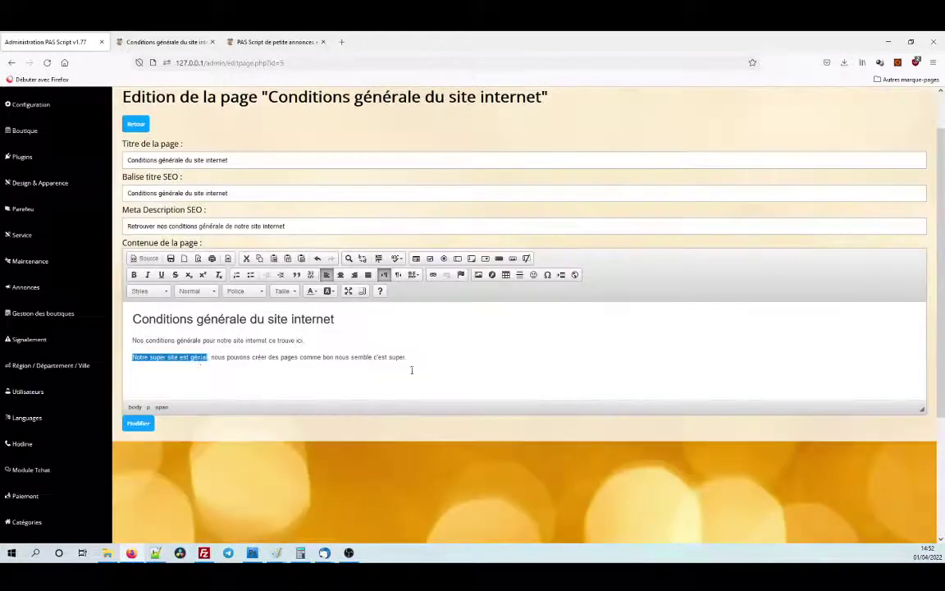
pyautogui.click(197, 357)
pyautogui.moveTo(209, 357); pyautogui.dragTo(132, 357)
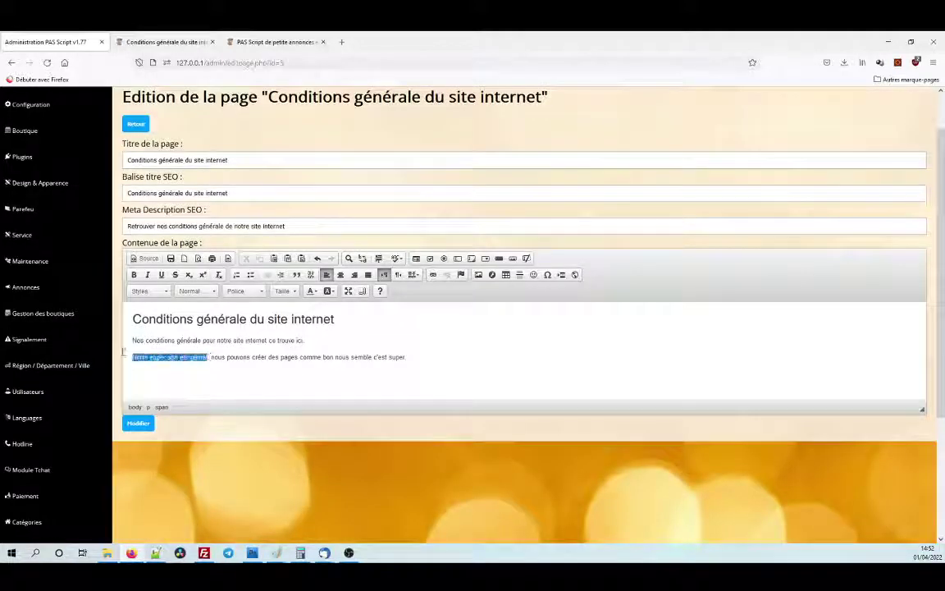
# Give the phrase a crimson background colour and save the page with Modifier.
pyautogui.click(330, 292)
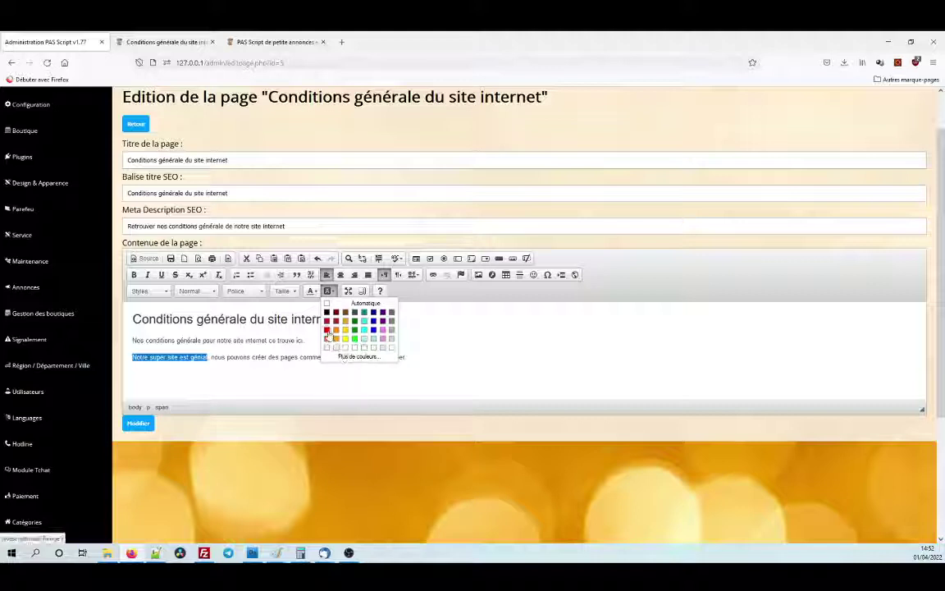
pyautogui.click(327, 329)
pyautogui.click(211, 357)
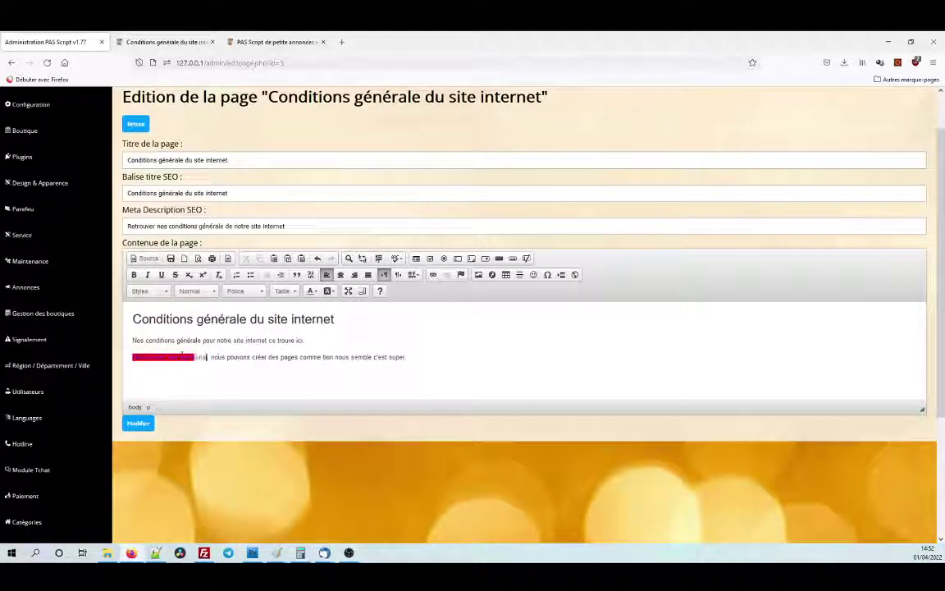
pyautogui.hotkey('shift', 'Home')
pyautogui.click(206, 363)
pyautogui.moveTo(208, 358); pyautogui.dragTo(133, 359)
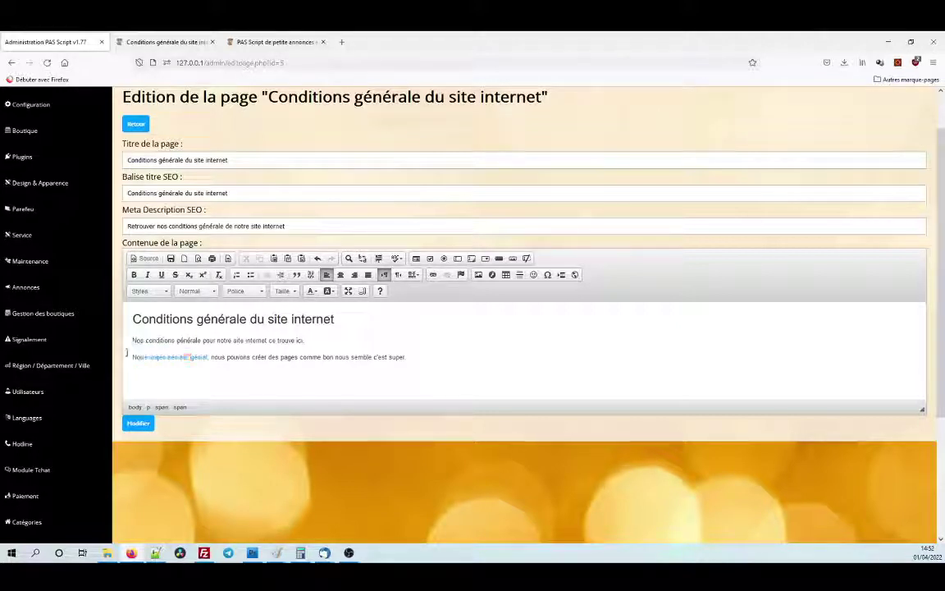
pyautogui.moveTo(132, 358); pyautogui.dragTo(206, 358)
pyautogui.click(154, 423)
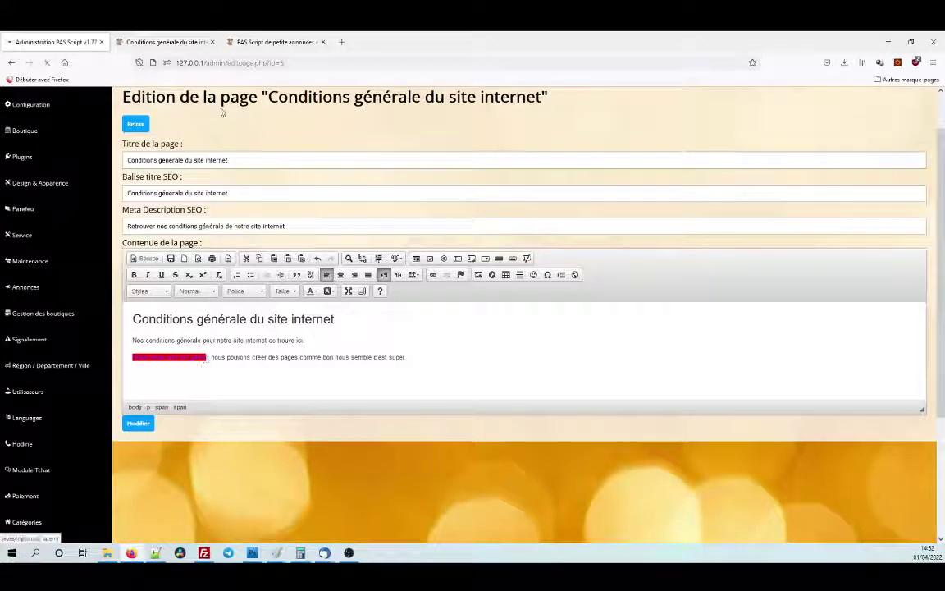
# Reload the public page to check the changes and close the old admin tab.
pyautogui.click(164, 42)
pyautogui.click(46, 63)
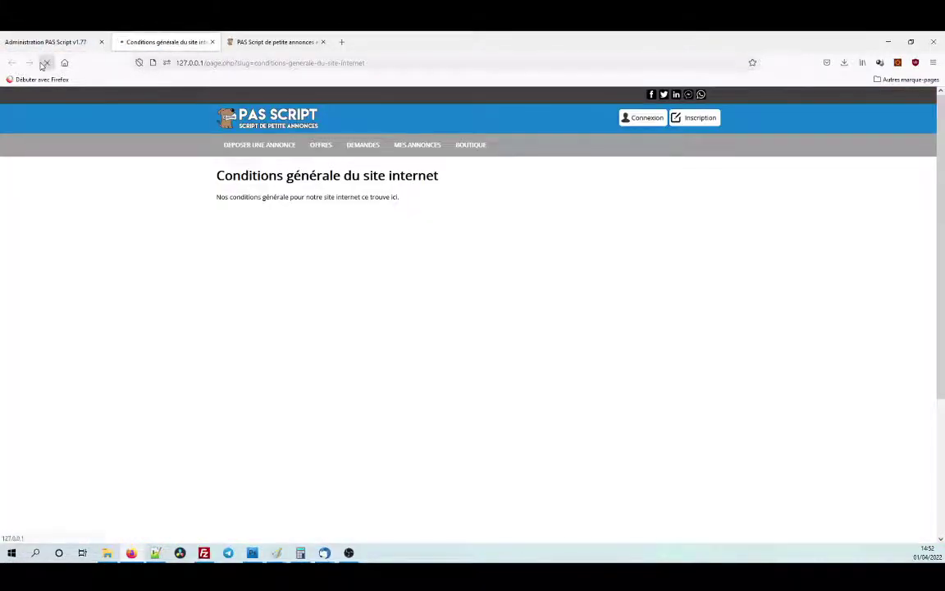
pyautogui.click(101, 42)
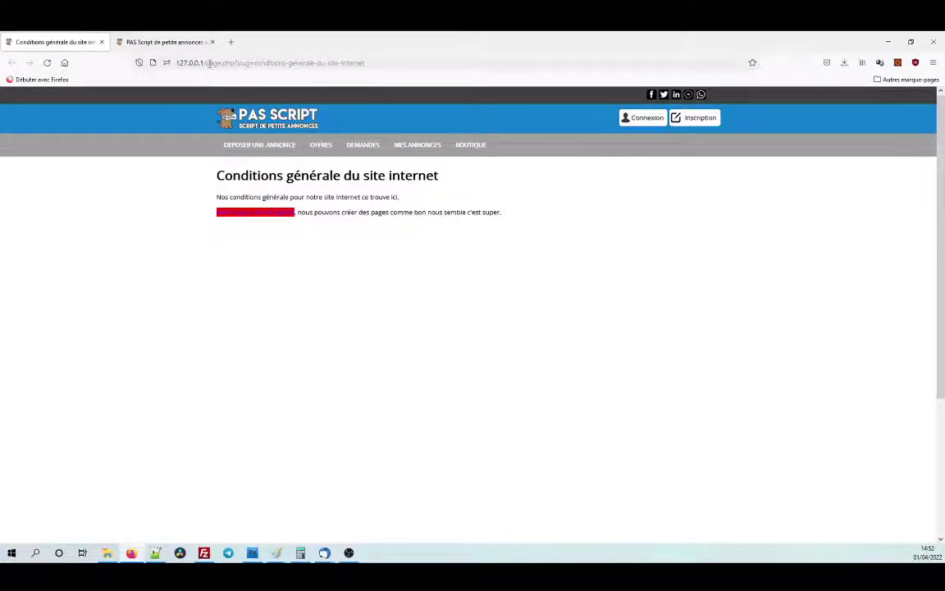
# Go to the /admin address, log in, and edit the conditions page from Page(s).
pyautogui.moveTo(207, 63); pyautogui.dragTo(443, 84)
pyautogui.write('a')
pyautogui.press('Return')
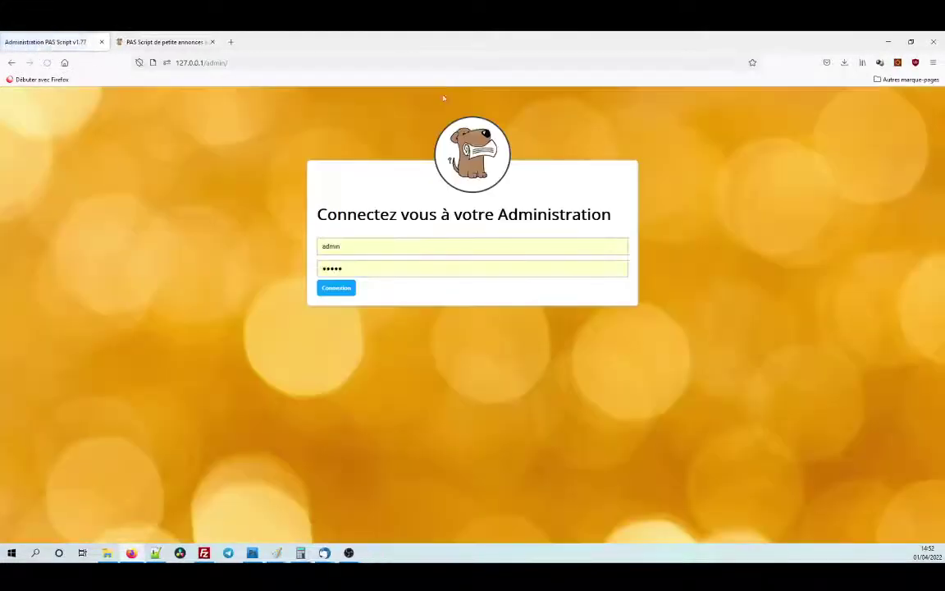
pyautogui.click(328, 287)
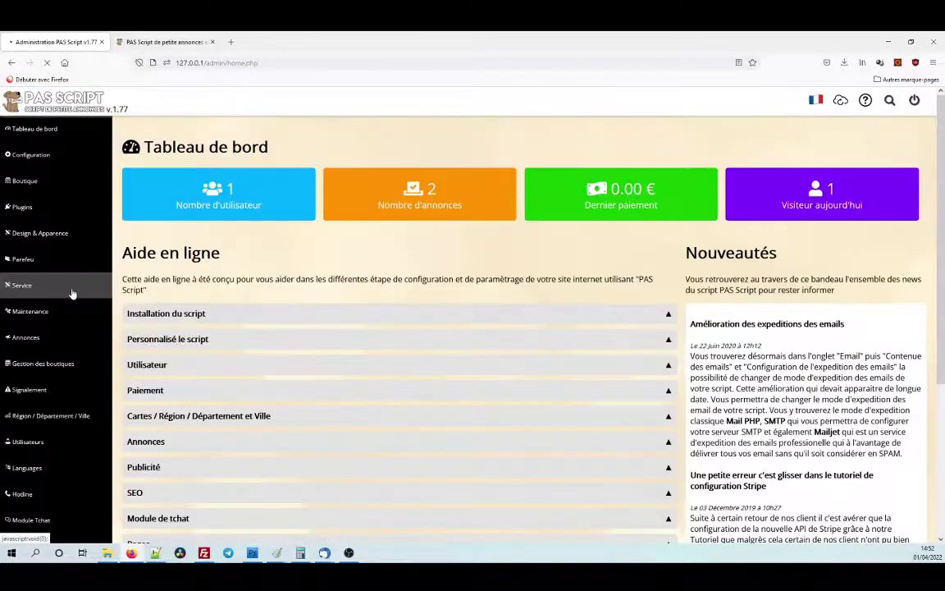
pyautogui.scroll(-5, 66, 328)
pyautogui.click(47, 402)
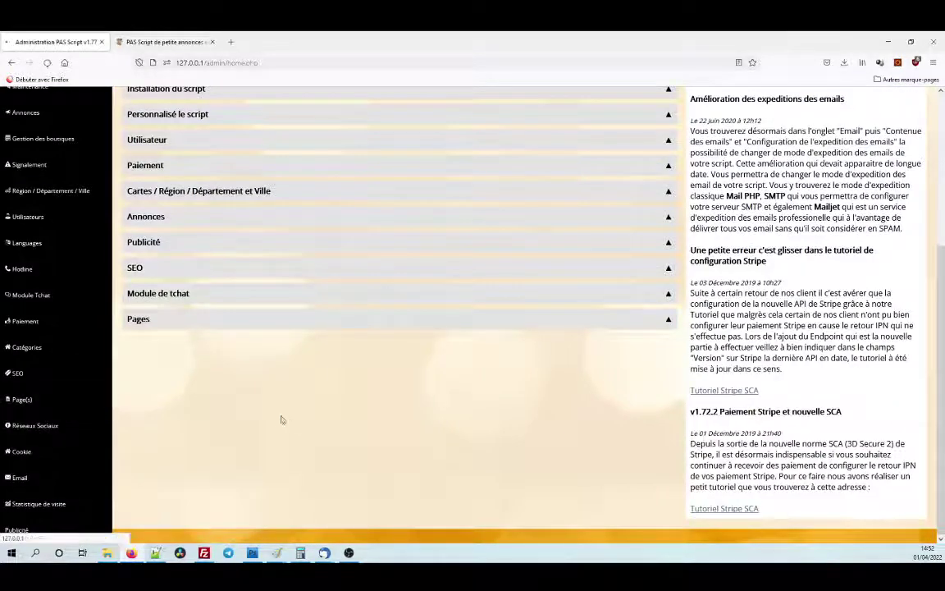
pyautogui.click(659, 260)
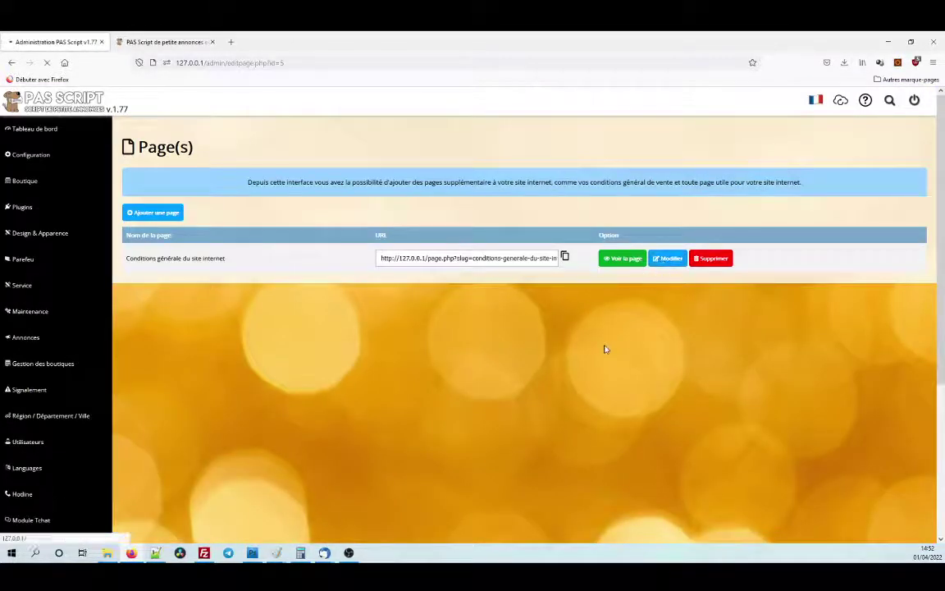
pyautogui.moveTo(133, 408)
pyautogui.mouseDown()
pyautogui.moveTo(209, 409)
pyautogui.moveTo(131, 409)
pyautogui.mouseUp()
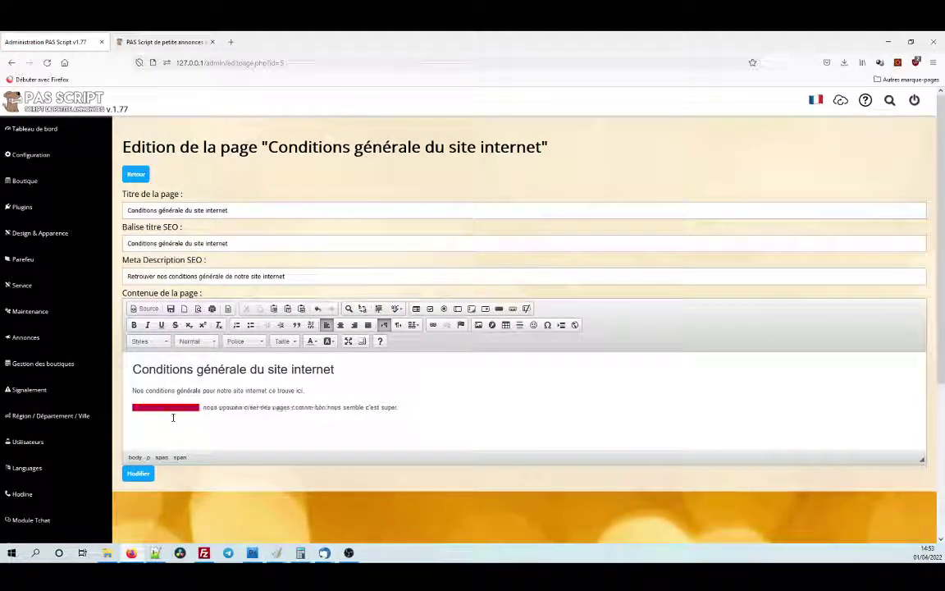
# Replace the red opening words with 'Mon super site génial' and select the phrase.
pyautogui.press('Delete')
pyautogui.press('Delete')
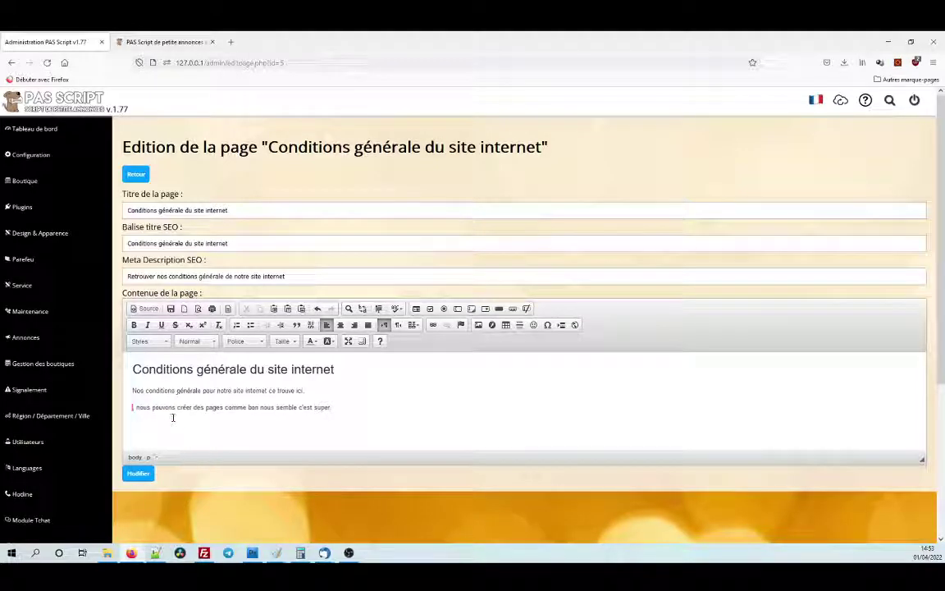
pyautogui.write('Mon super sit')
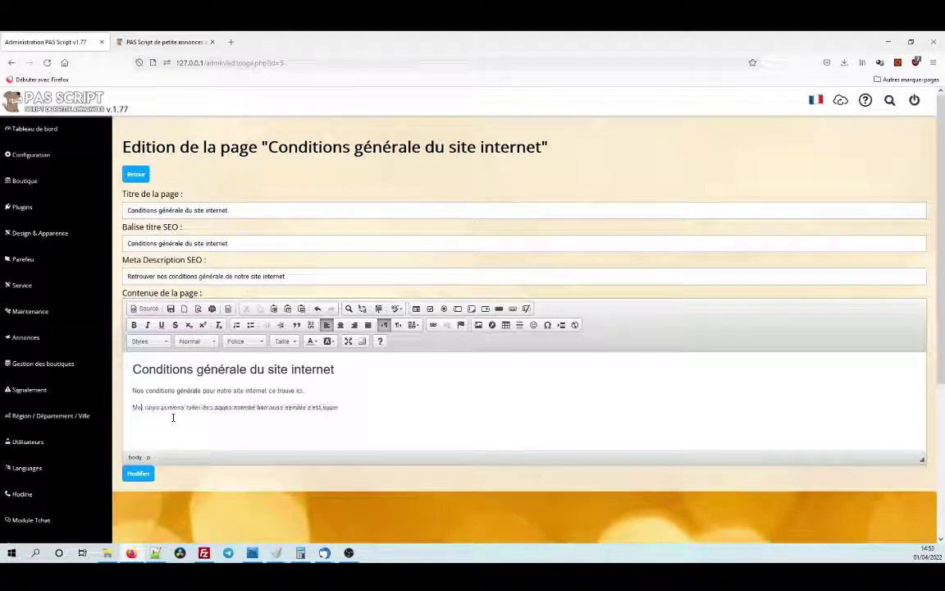
pyautogui.write('e génial')
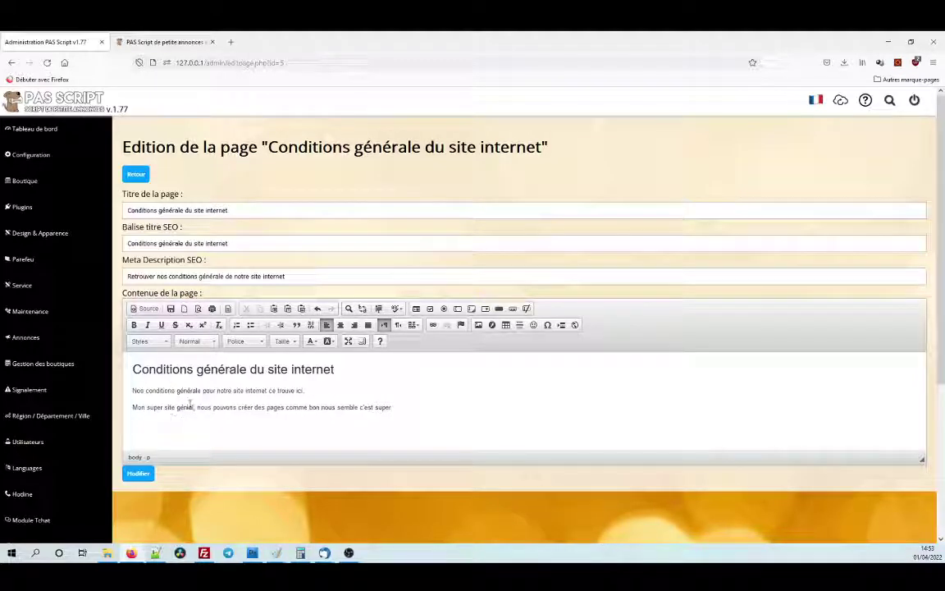
pyautogui.hotkey('shift', 'Home')
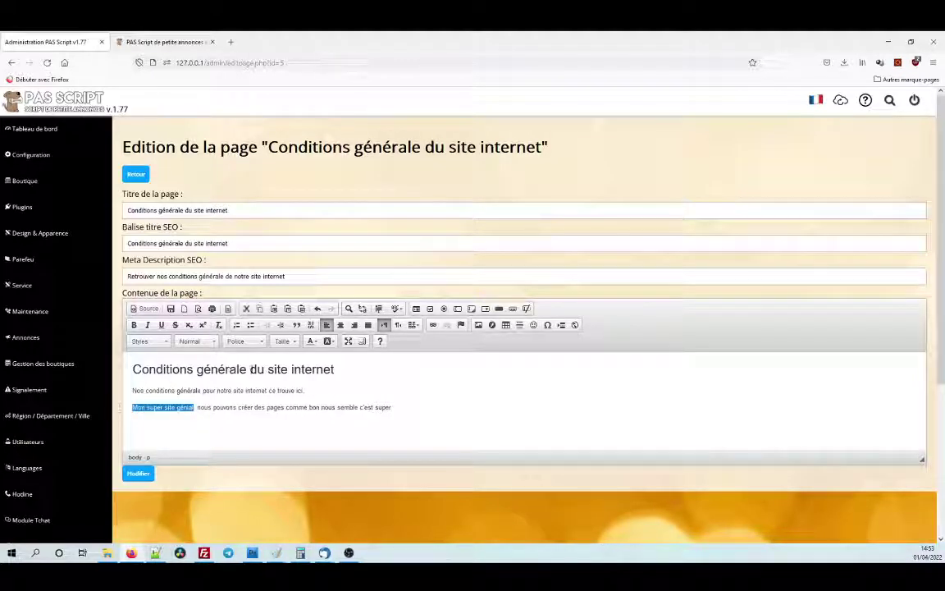
# Try font sizes 14, 48, 16 and 10 on the phrase, ending on size 12.
pyautogui.click(284, 342)
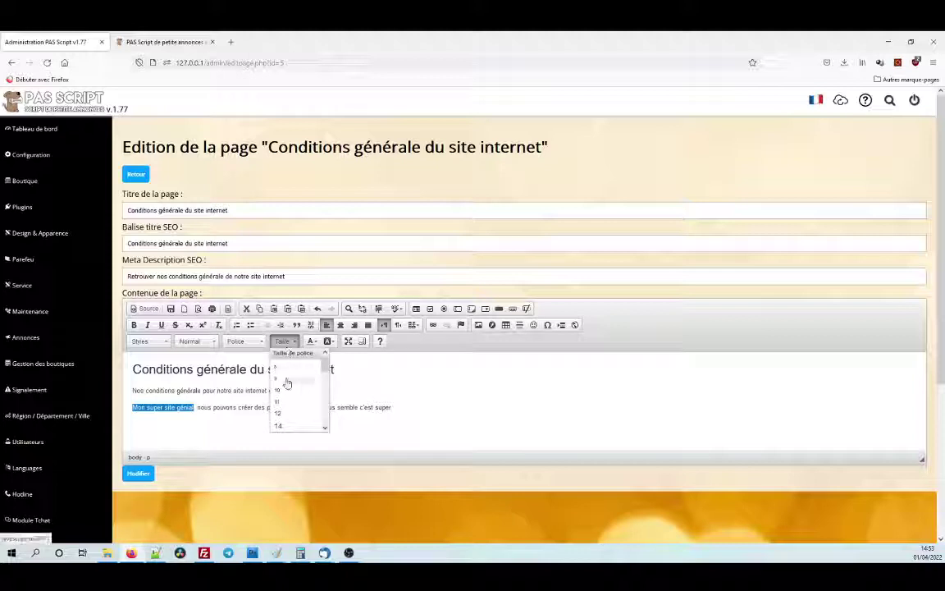
pyautogui.click(289, 425)
pyautogui.click(284, 342)
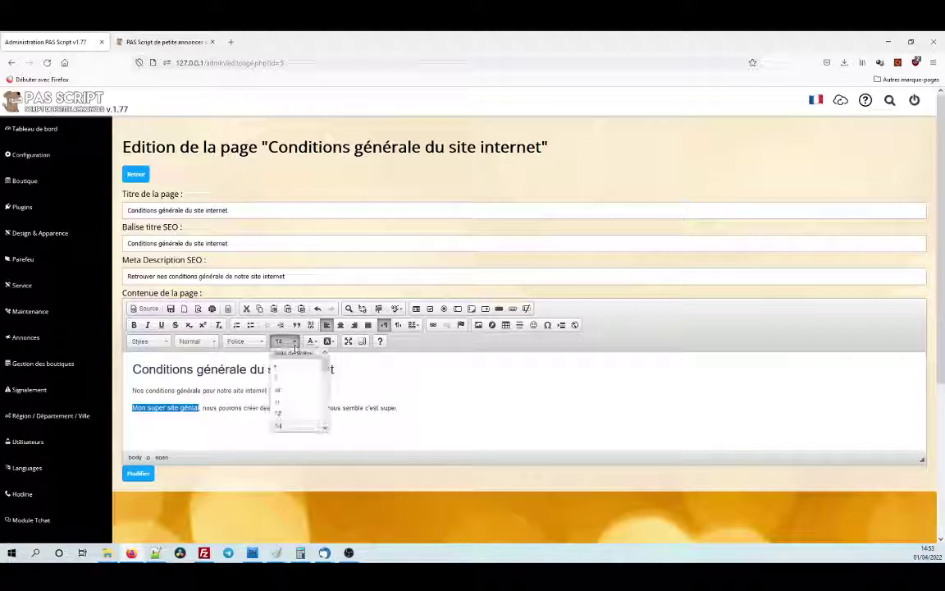
pyautogui.scroll(-5, 317, 378)
pyautogui.click(304, 390)
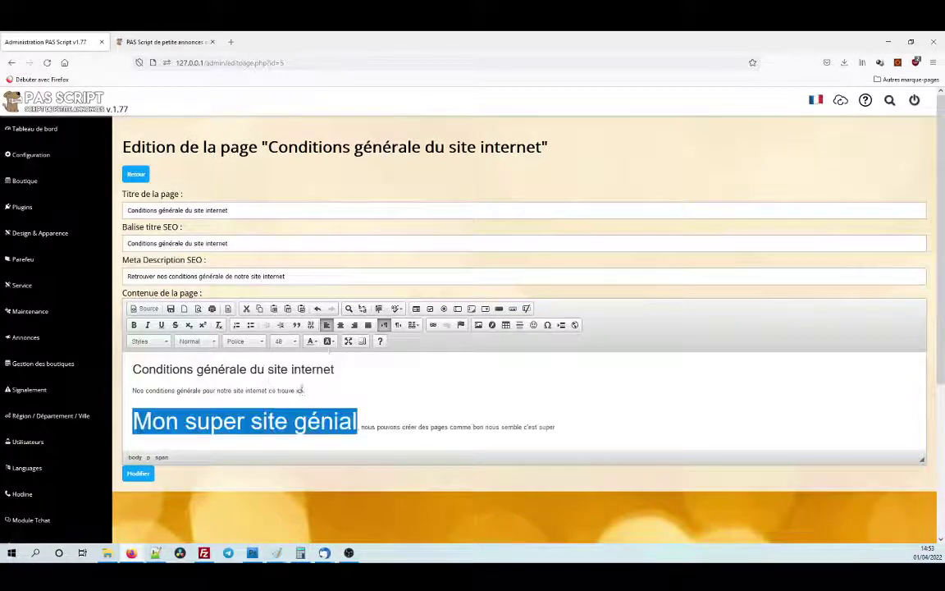
pyautogui.click(293, 341)
pyautogui.scroll(5, 293, 376)
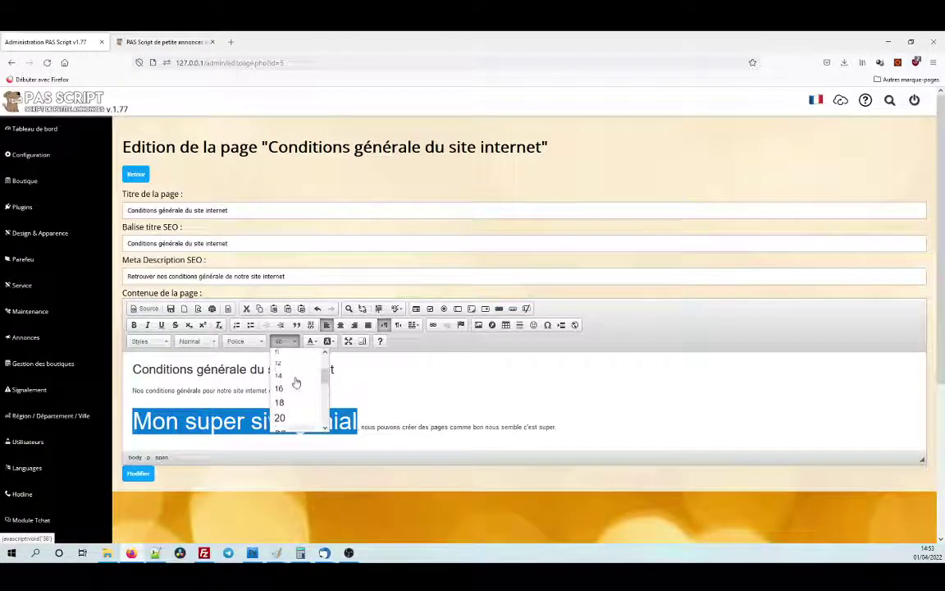
pyautogui.click(293, 391)
pyautogui.click(284, 341)
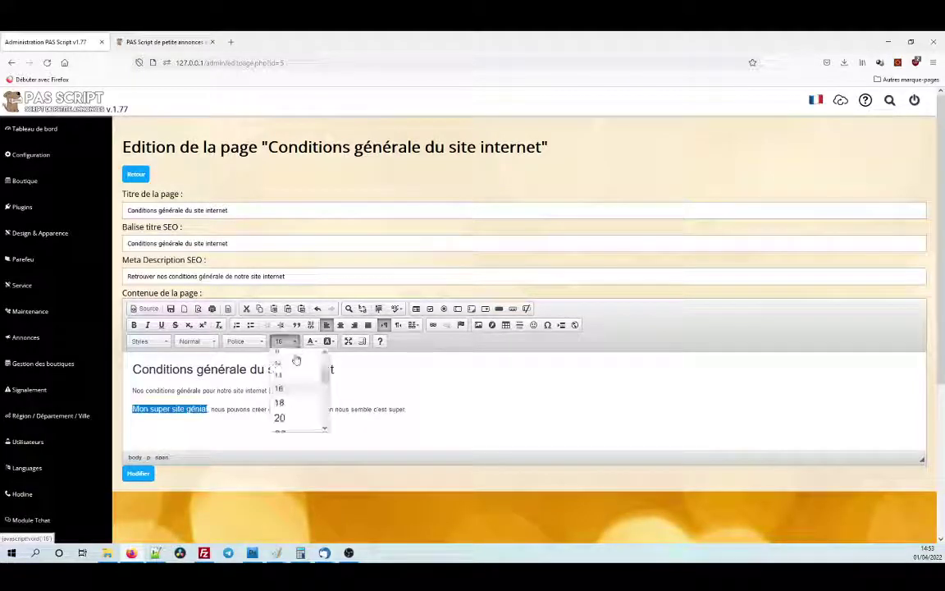
pyautogui.click(288, 391)
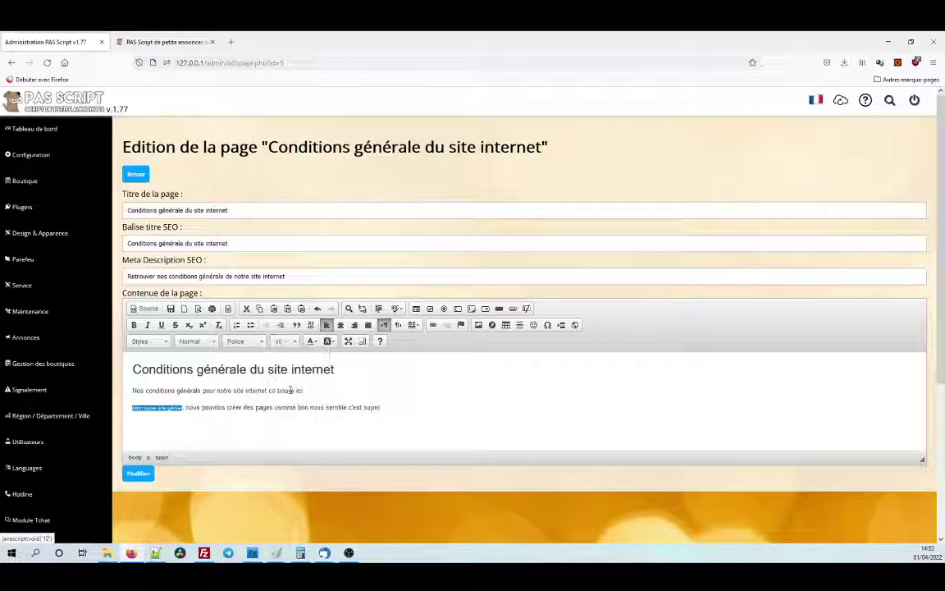
pyautogui.click(284, 341)
pyautogui.click(288, 409)
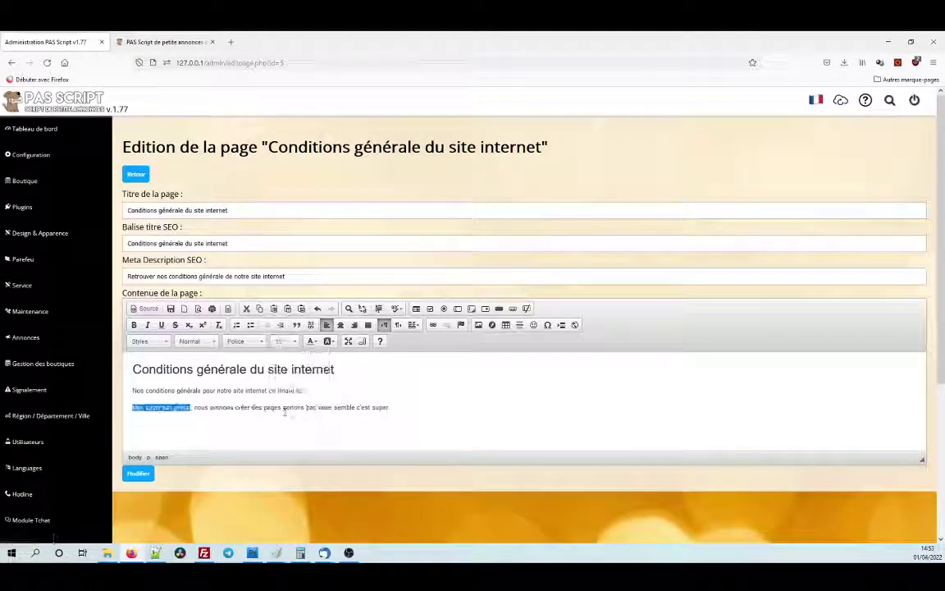
# Reselect the phrase and set its font to Arial after trying Lucida Sans Unicode.
pyautogui.click(221, 410)
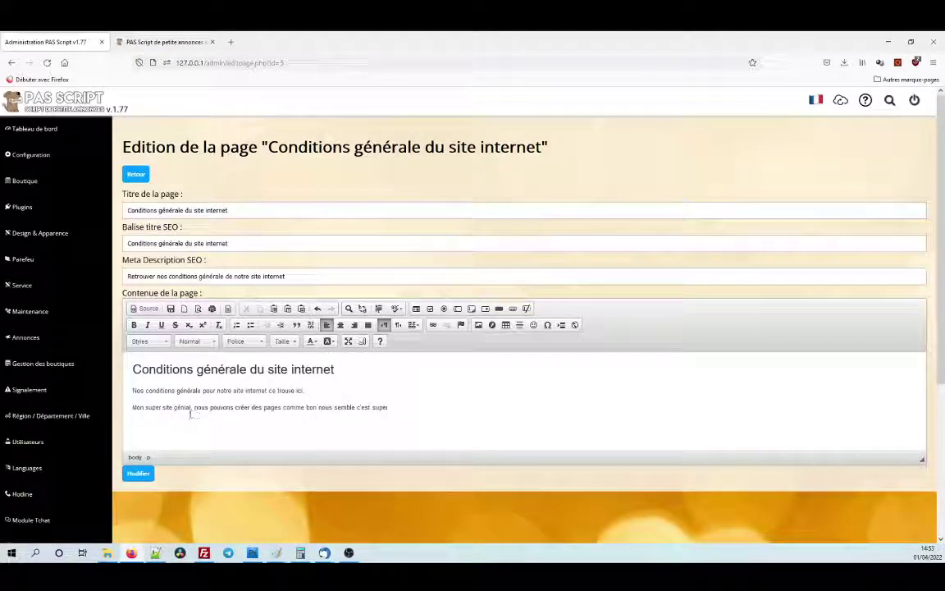
pyautogui.moveTo(191, 408); pyautogui.dragTo(131, 408)
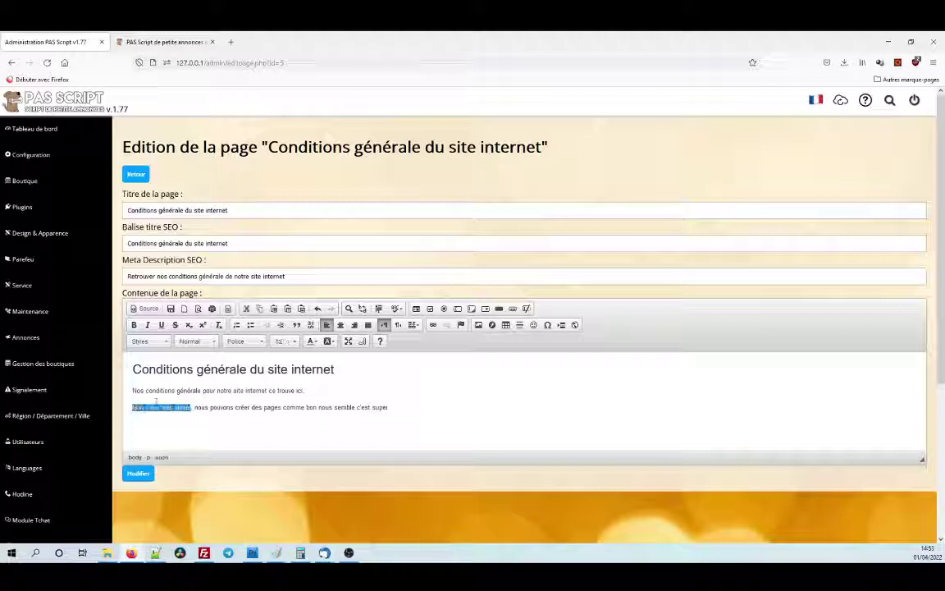
pyautogui.click(261, 343)
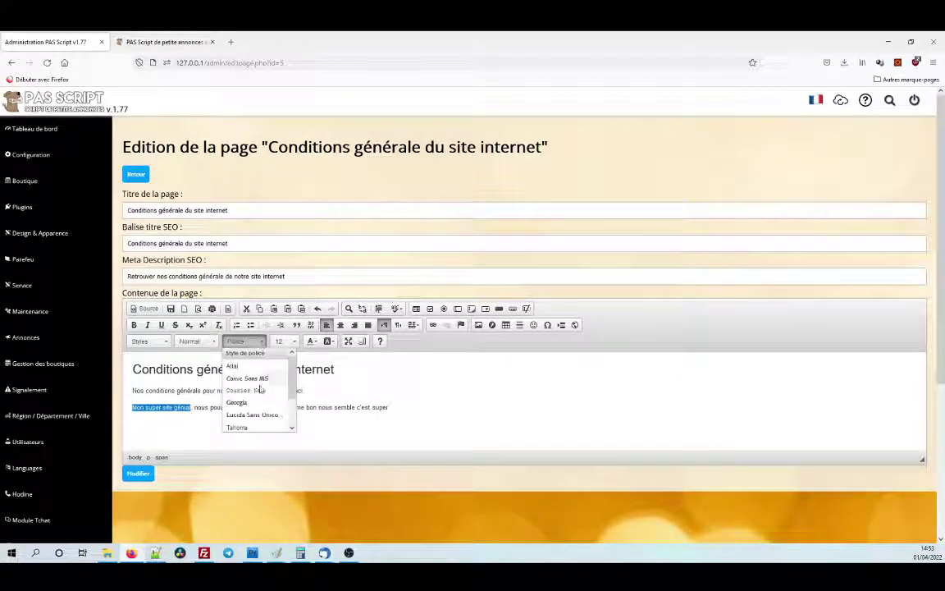
pyautogui.scroll(-3, 261, 375)
pyautogui.click(254, 376)
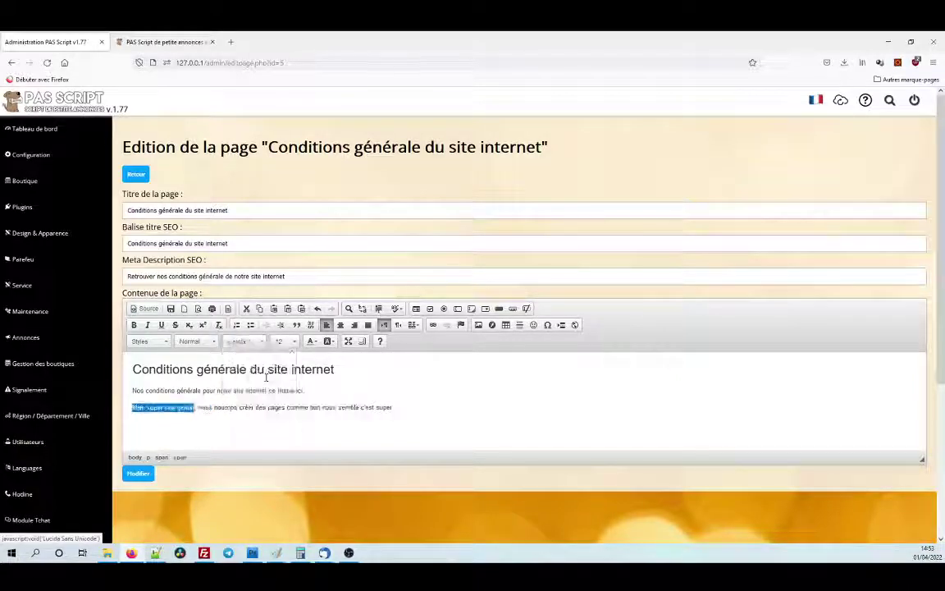
pyautogui.click(261, 343)
pyautogui.scroll(3, 263, 361)
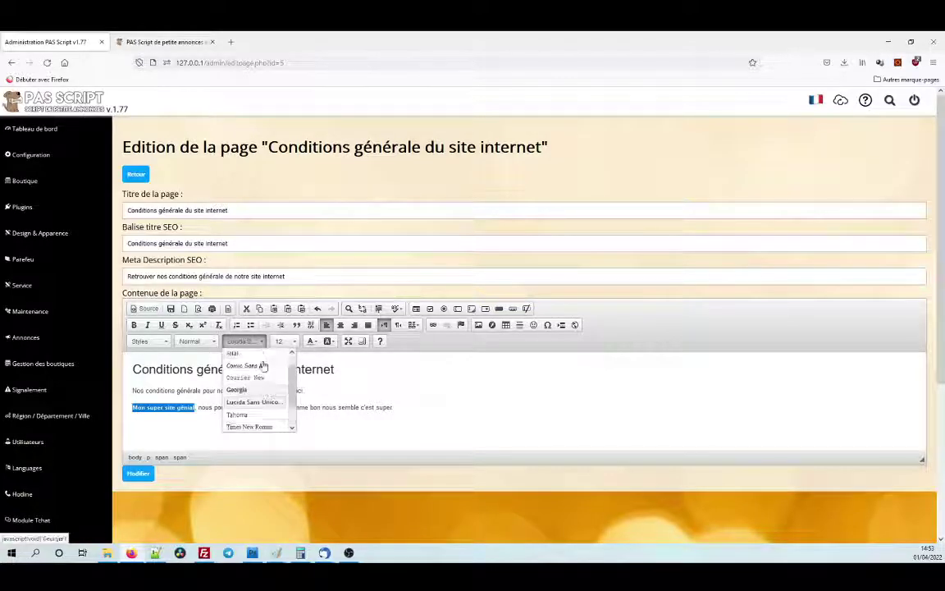
pyautogui.click(264, 365)
pyautogui.click(228, 407)
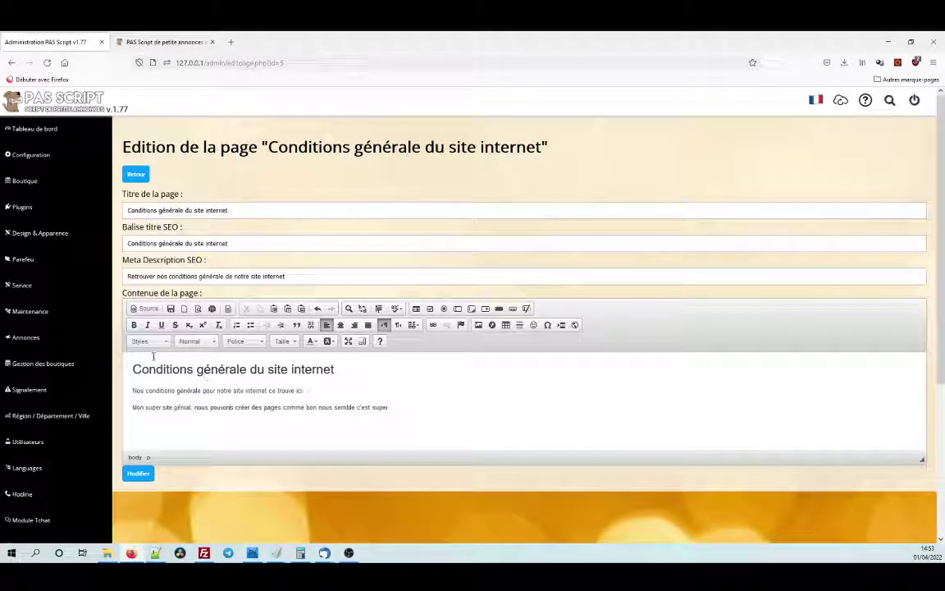
# Apply the yellow Marker style to the whole second line.
pyautogui.moveTo(135, 408); pyautogui.dragTo(417, 409)
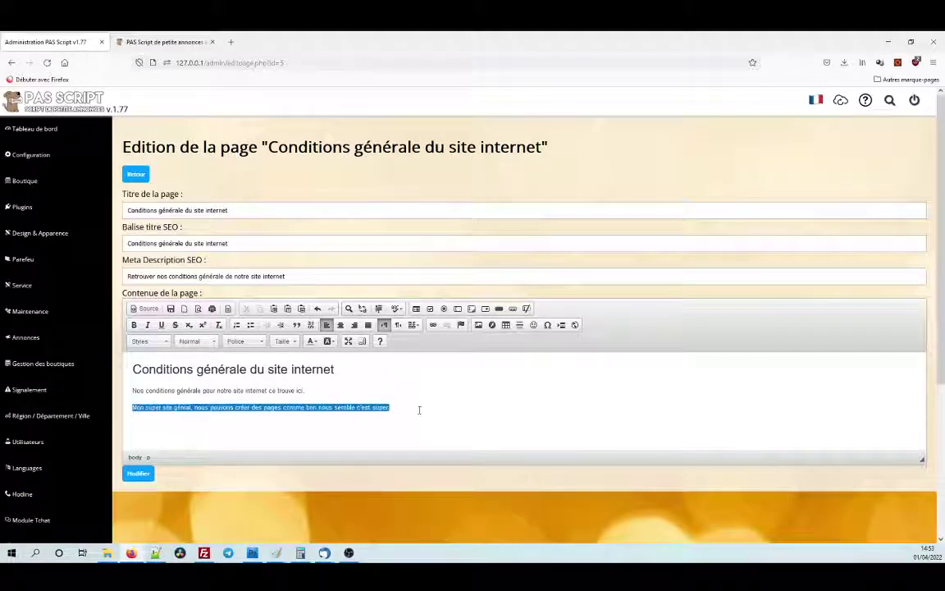
pyautogui.click(168, 342)
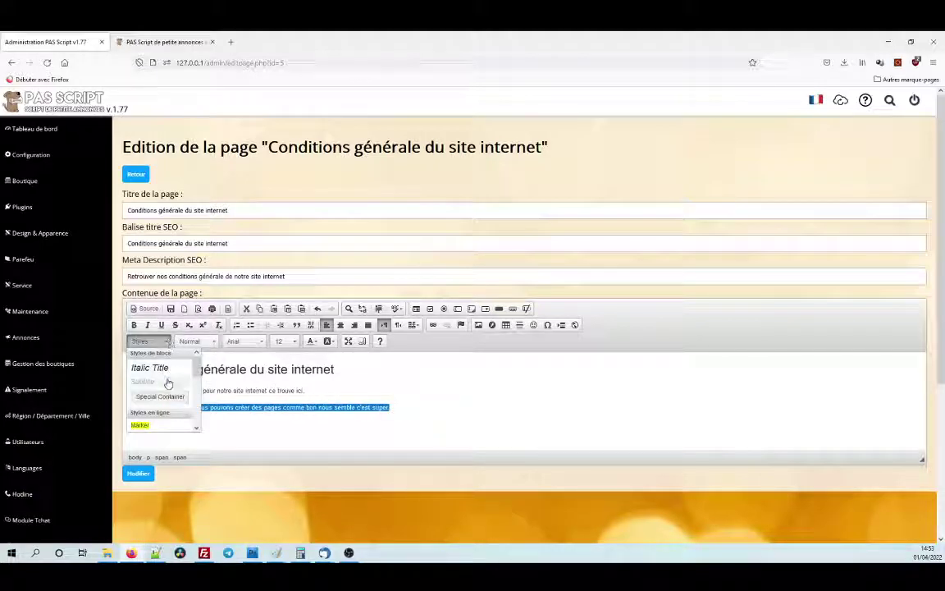
pyautogui.scroll(-5, 168, 385)
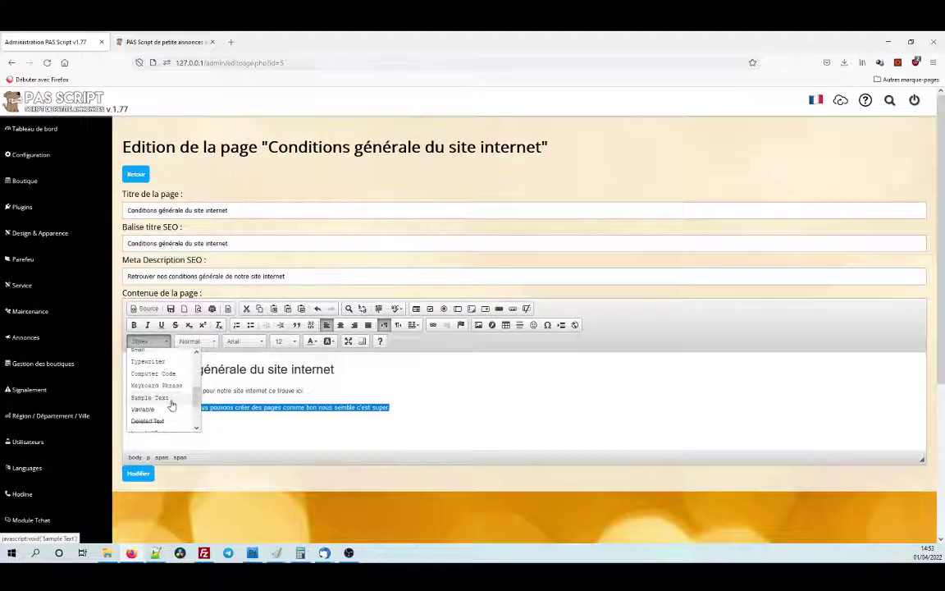
pyautogui.scroll(5, 171, 403)
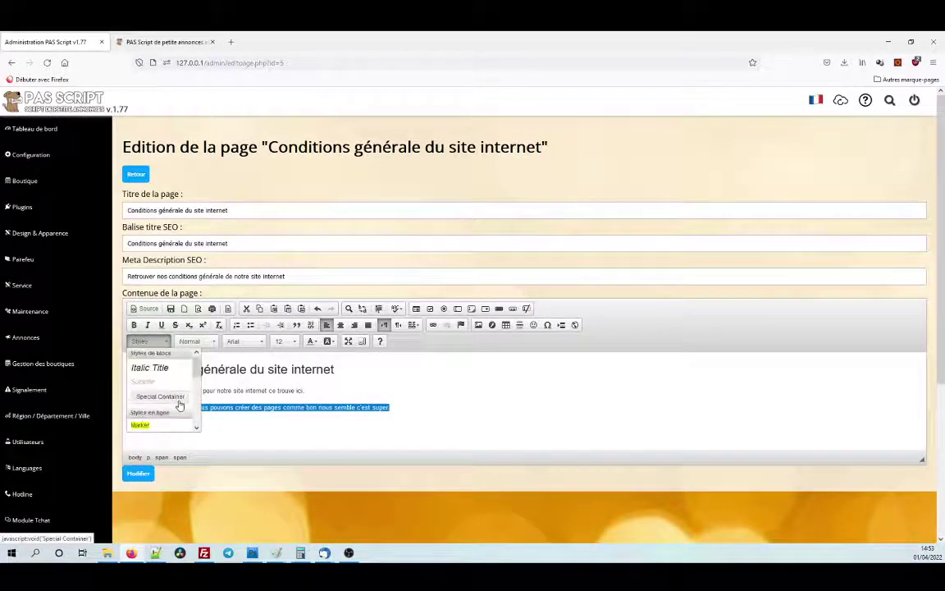
pyautogui.scroll(-2, 172, 393)
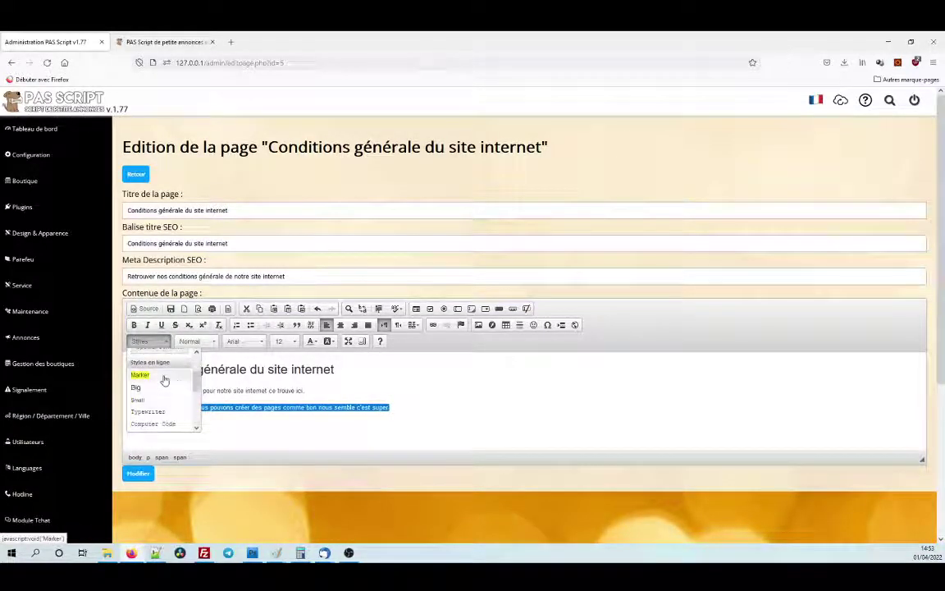
pyautogui.click(164, 375)
pyautogui.click(200, 415)
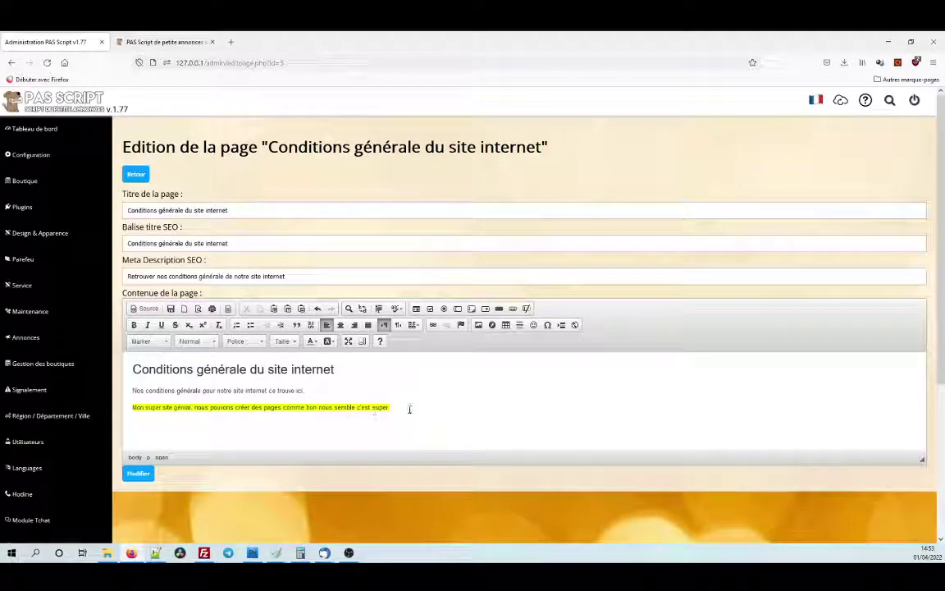
# Reselect the highlighted line and add another inline style from Styles.
pyautogui.moveTo(390, 408); pyautogui.dragTo(117, 407)
pyautogui.click(164, 341)
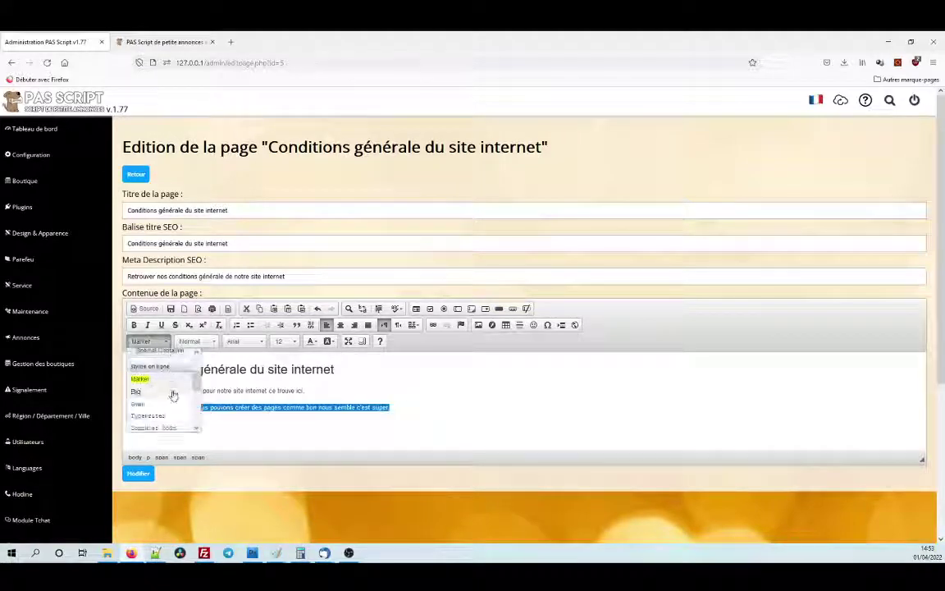
pyautogui.scroll(2, 174, 389)
pyautogui.scroll(-5, 172, 390)
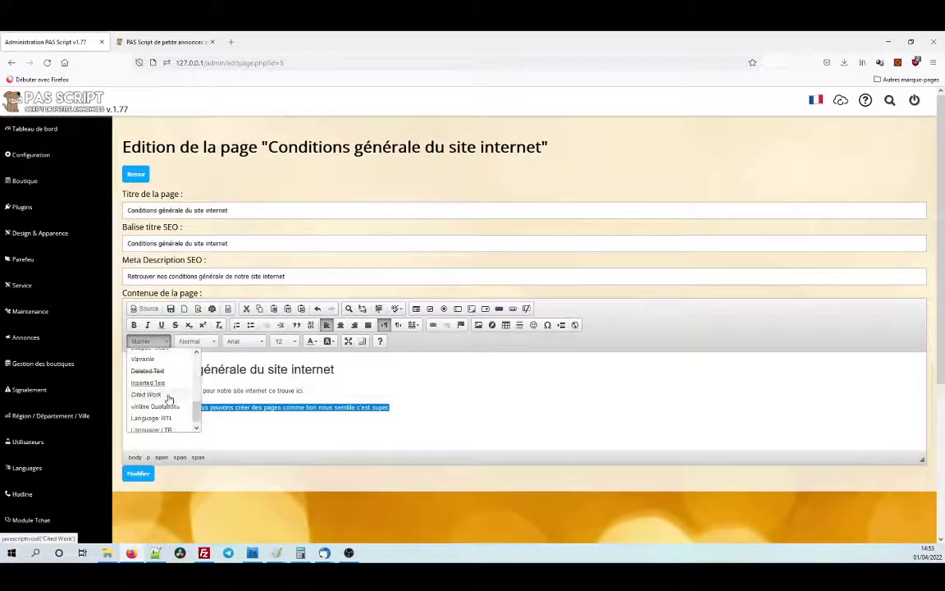
pyautogui.click(166, 394)
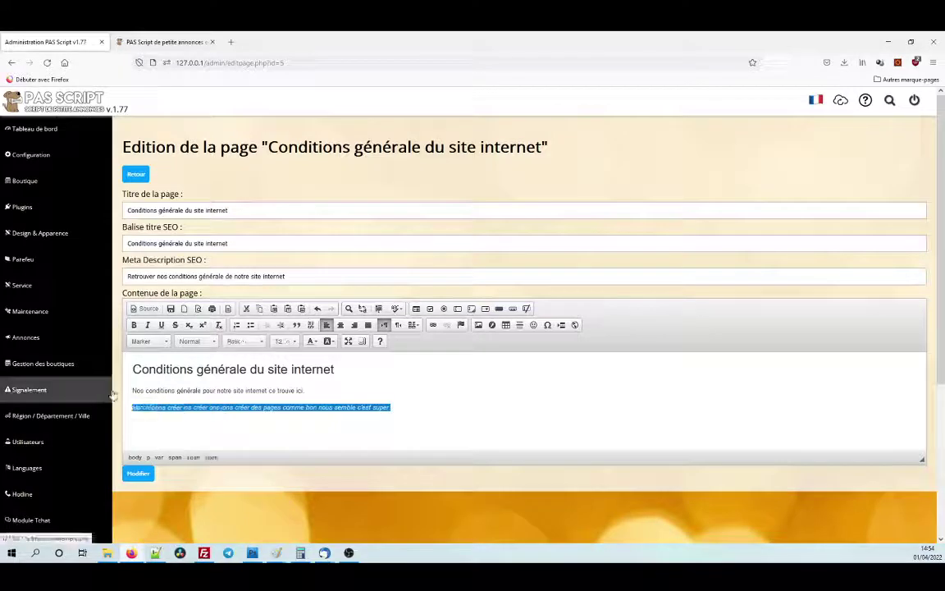
# Delete the struck-through line and type 'Mon super site génial' in its place.
pyautogui.press('Delete')
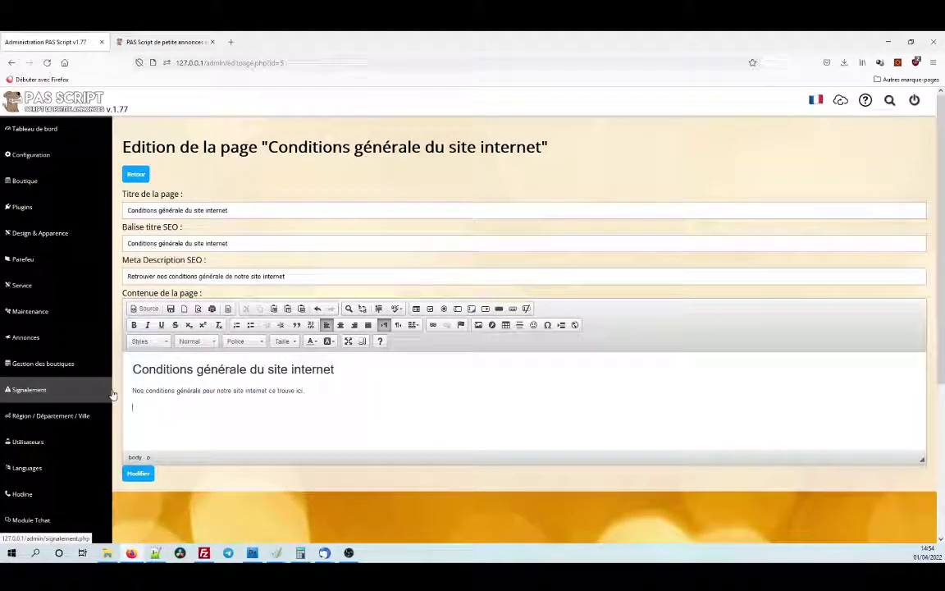
pyautogui.write('Mon')
pyautogui.press('BackSpace')
pyautogui.press('BackSpace')
pyautogui.press('BackSpace')
pyautogui.press('BackSpace')
pyautogui.press('BackSpace')
pyautogui.press('BackSpace')
pyautogui.write('Mon super site i')
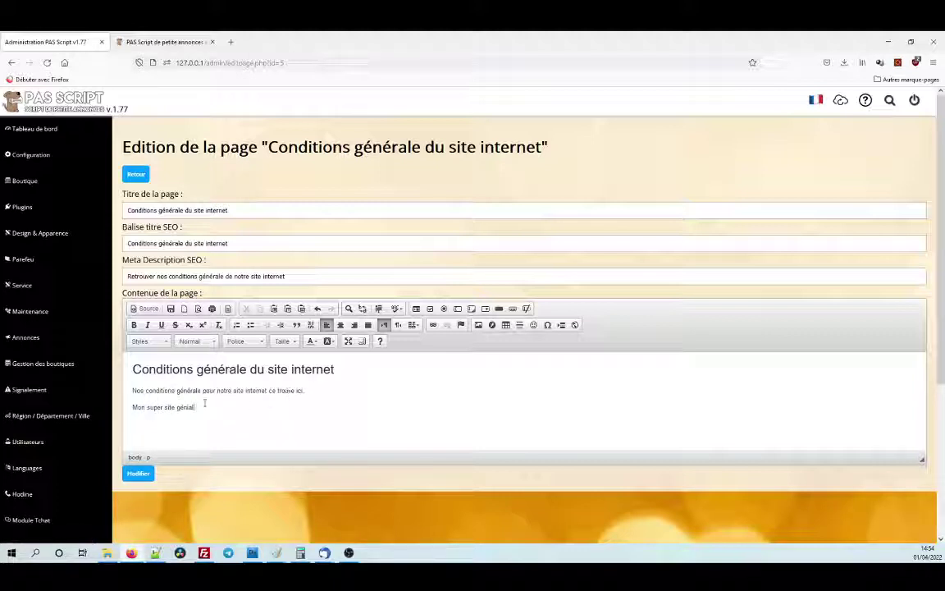
# Justify the new sentence after trying centre and right alignment.
pyautogui.moveTo(195, 407); pyautogui.dragTo(132, 407)
pyautogui.click(340, 326)
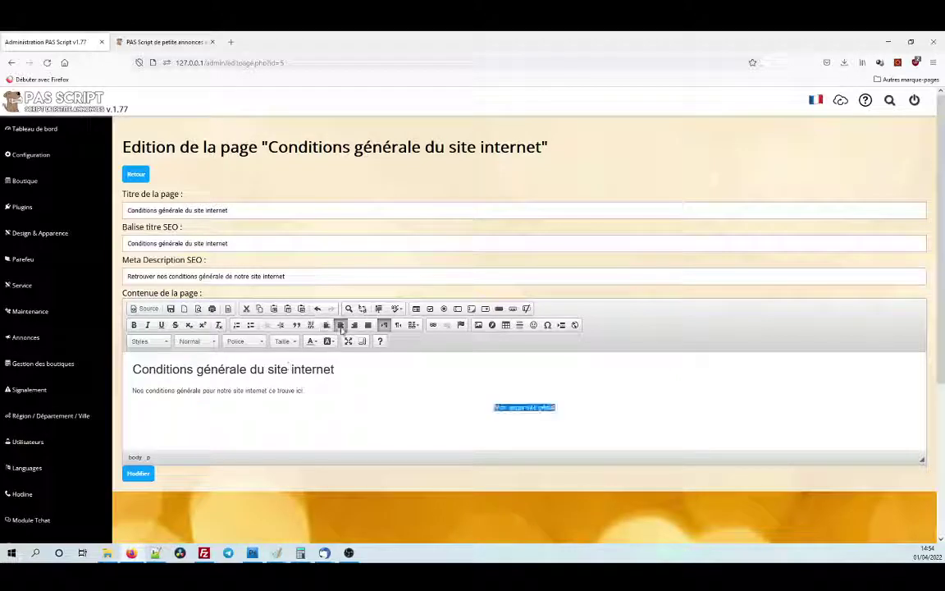
pyautogui.click(353, 326)
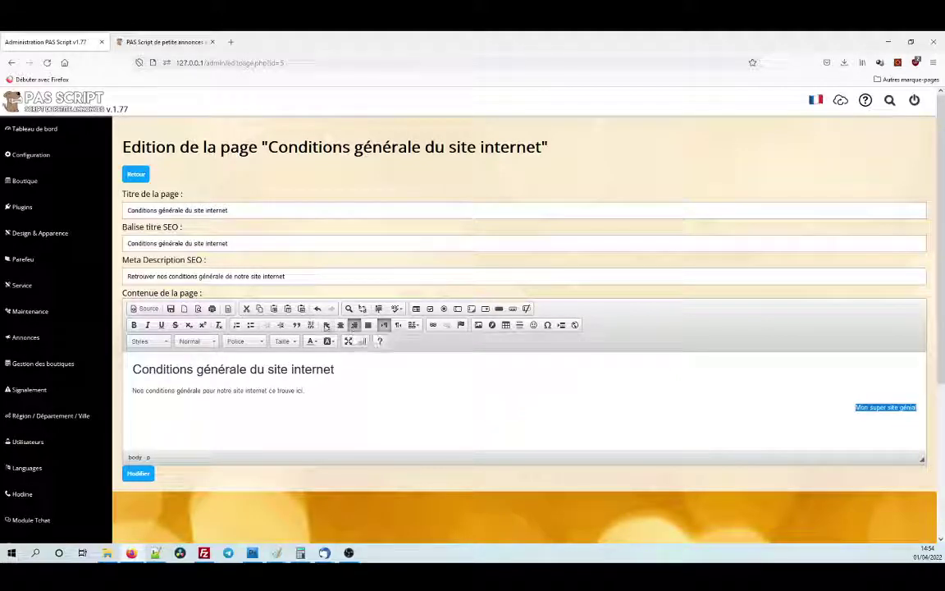
pyautogui.click(368, 325)
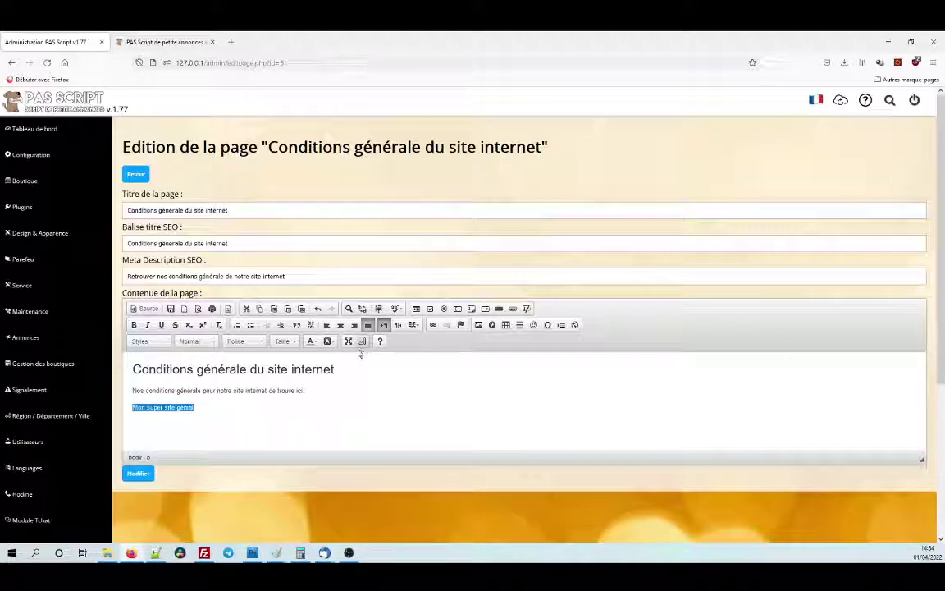
pyautogui.click(210, 404)
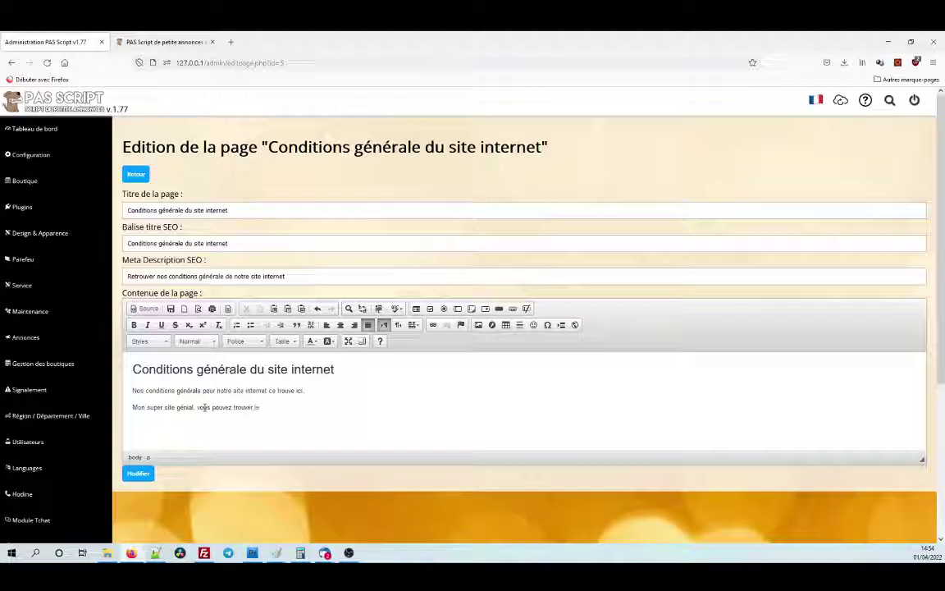
pyautogui.write('ici.')
pyautogui.moveTo(255, 408); pyautogui.dragTo(308, 407)
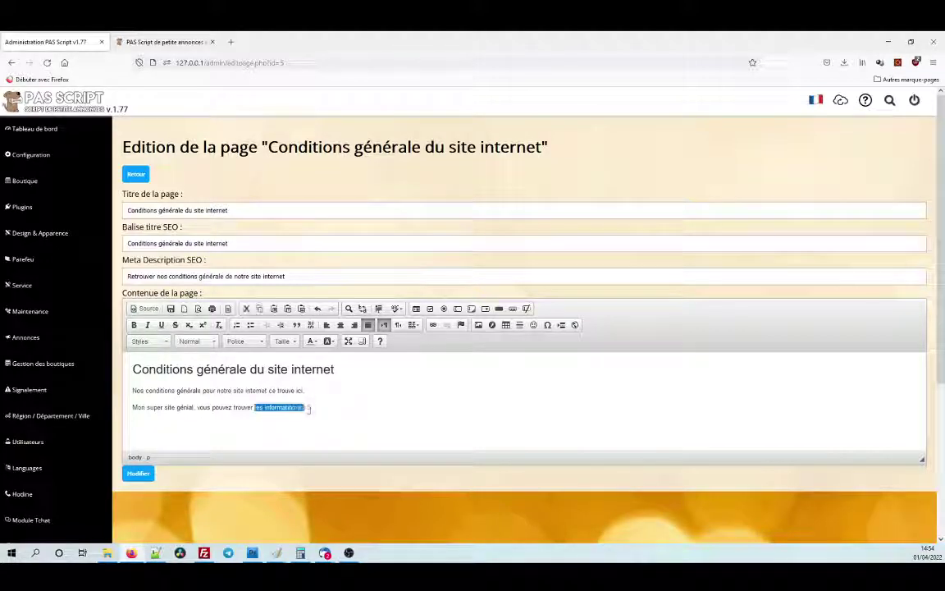
pyautogui.click(434, 326)
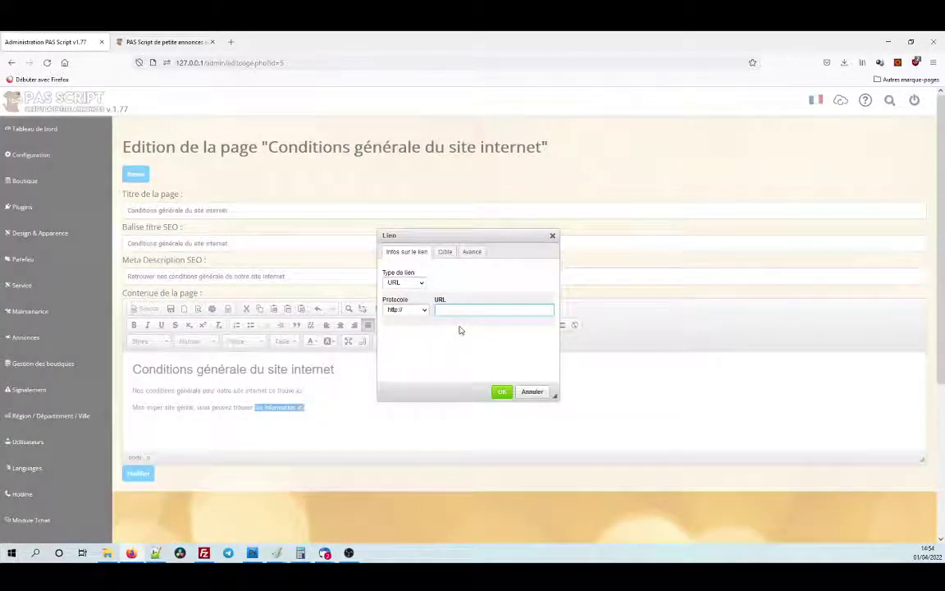
pyautogui.write('www.google.fr')
pyautogui.click(503, 392)
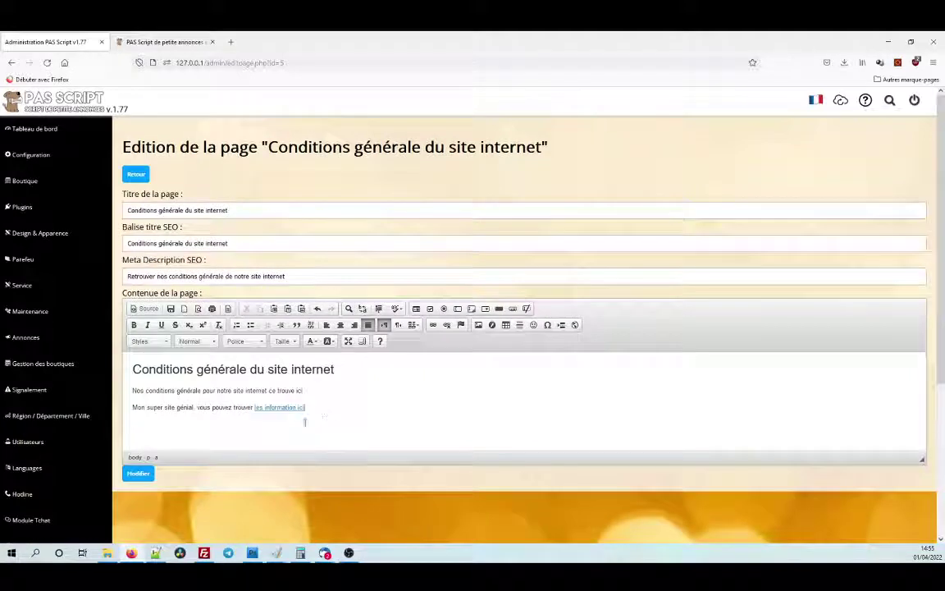
pyautogui.click(148, 476)
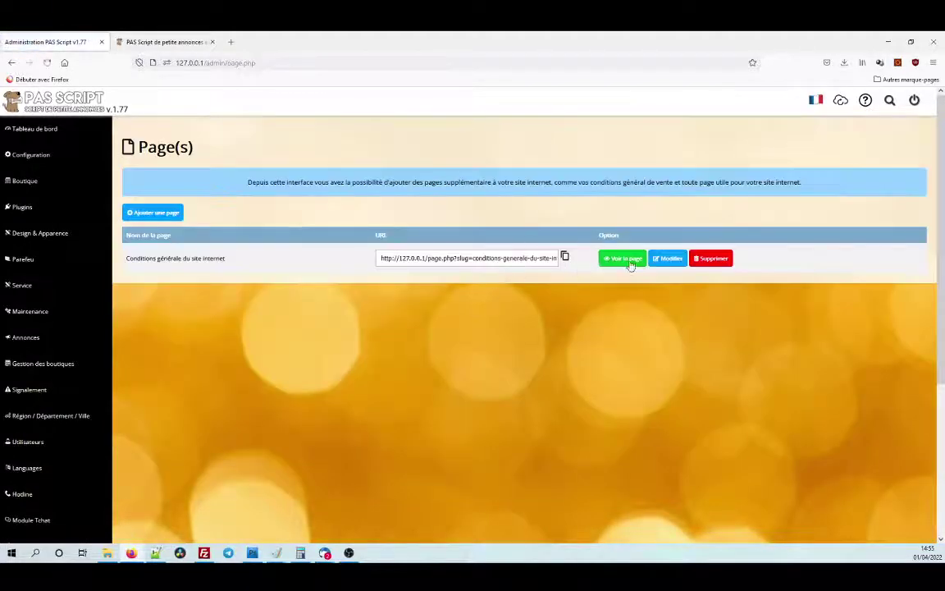
# View the published page and test the 'les information ici' link.
pyautogui.click(622, 259)
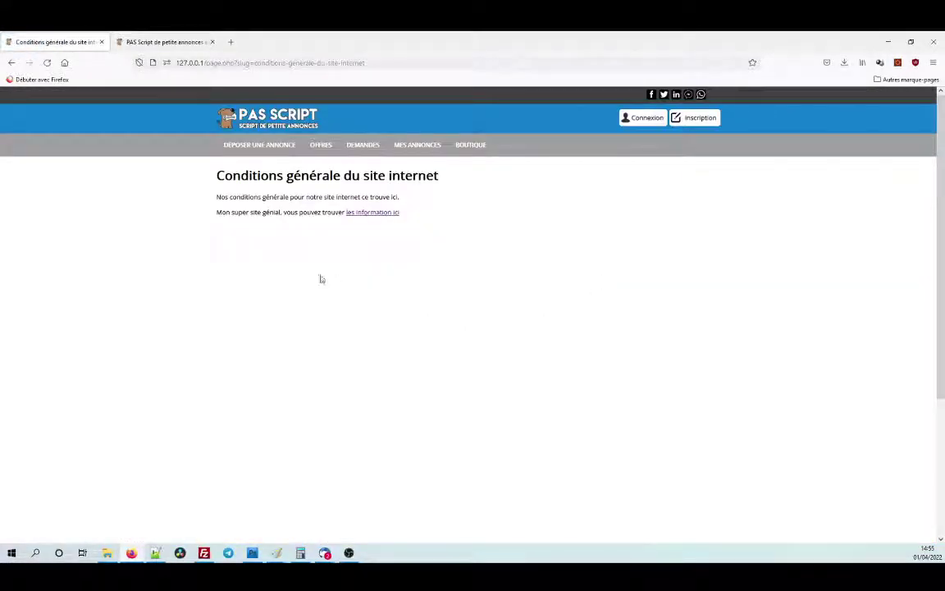
pyautogui.click(358, 215)
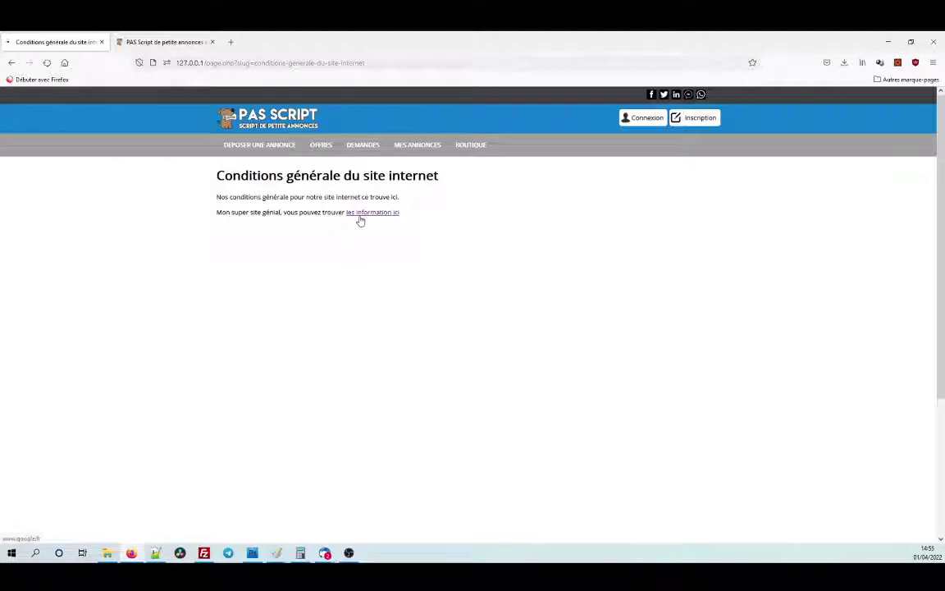
pyautogui.click(12, 63)
pyautogui.click(12, 63)
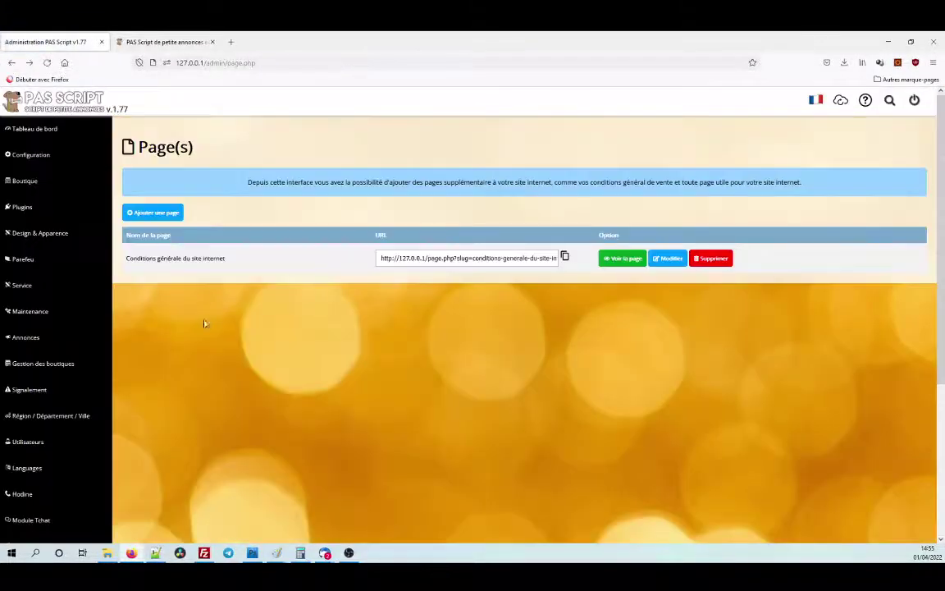
# Load 127.0.0.1/admin/page.php in a new tab and reopen the conditions page for editing.
pyautogui.click(240, 63)
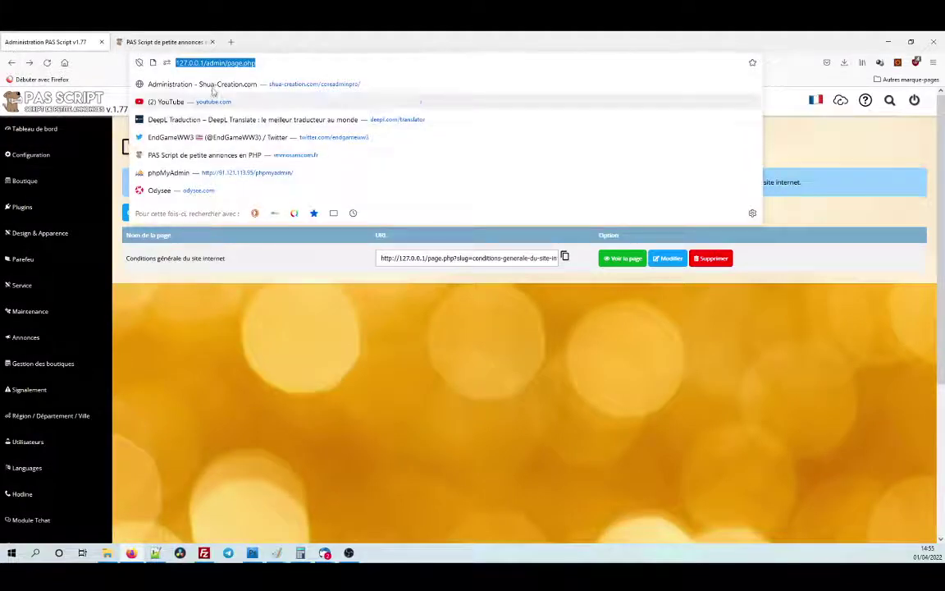
pyautogui.click(230, 42)
pyautogui.write('127.0.0.1/admin/page.php')
pyautogui.press('Return')
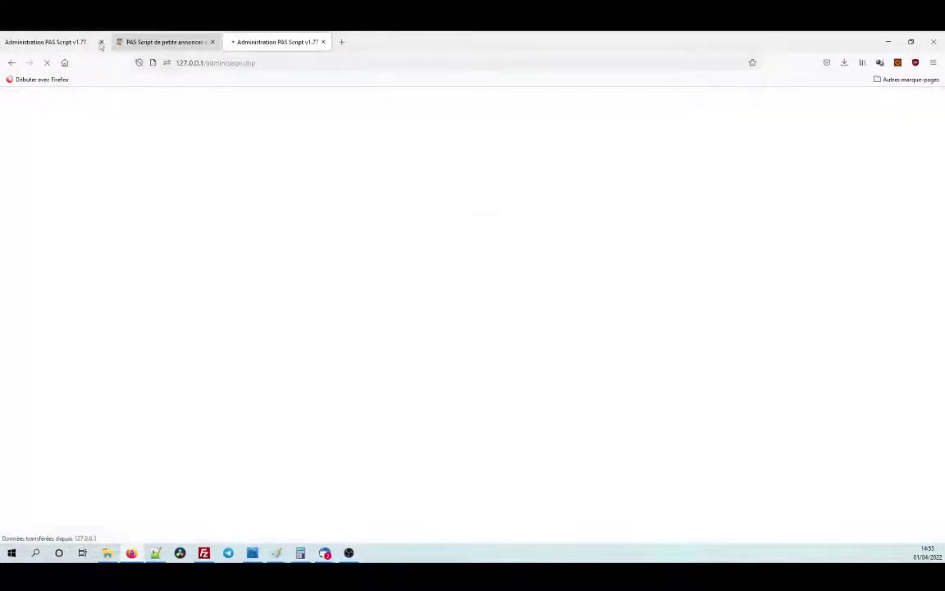
pyautogui.moveTo(263, 42); pyautogui.dragTo(72, 59)
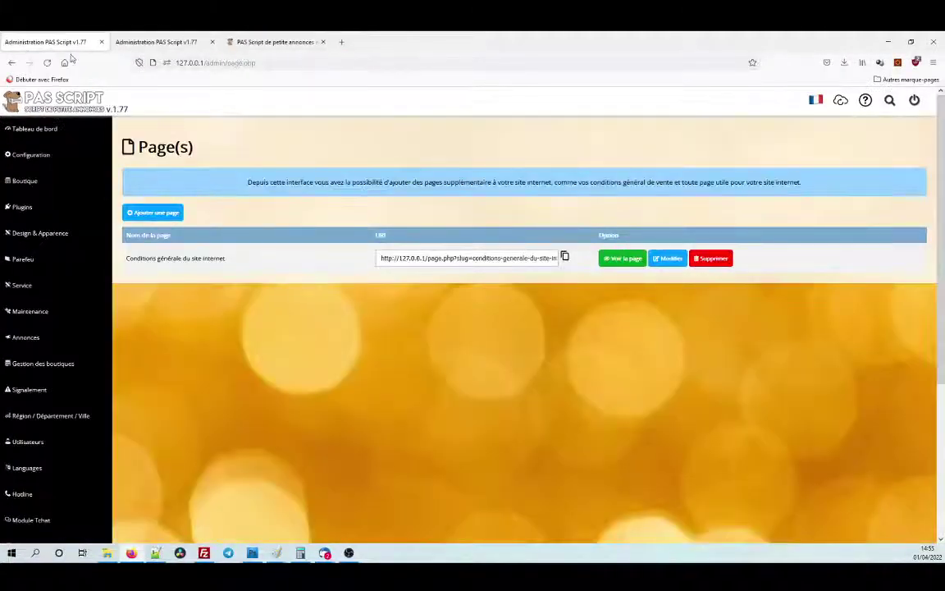
pyautogui.click(212, 42)
pyautogui.click(668, 258)
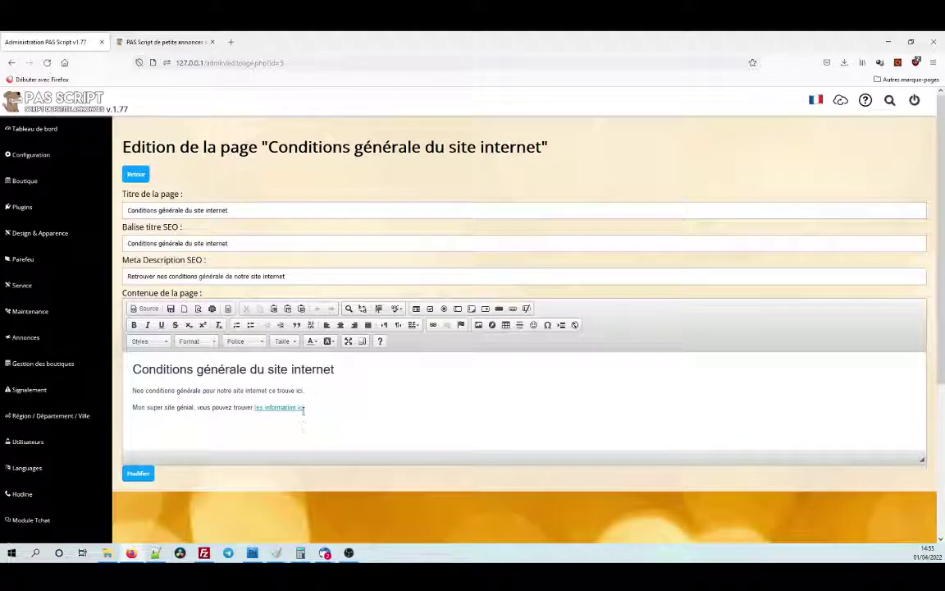
# Replace the linked phrase with plain text 'les information ici.'.
pyautogui.moveTo(306, 408); pyautogui.dragTo(254, 408)
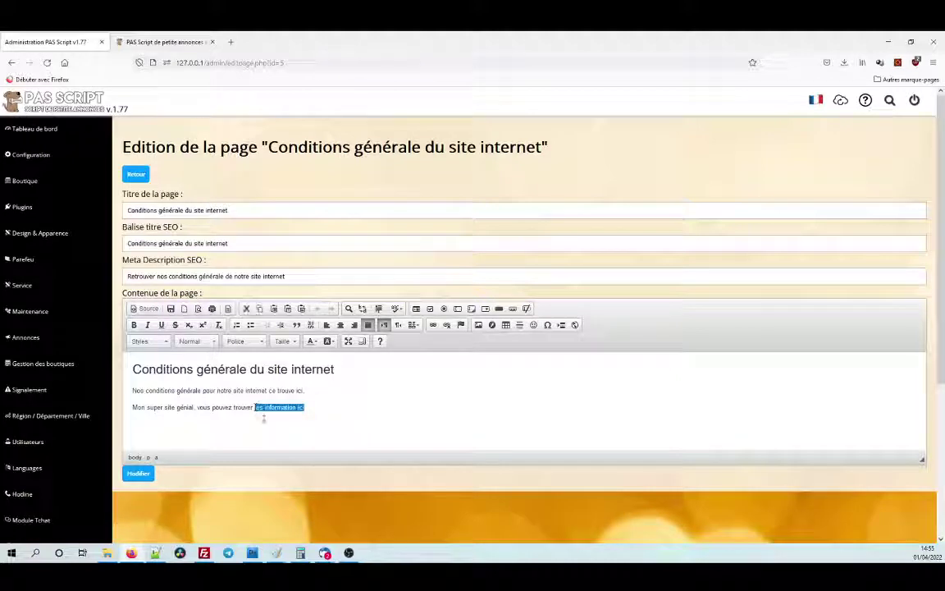
pyautogui.press('BackSpace')
pyautogui.write('les information ici')
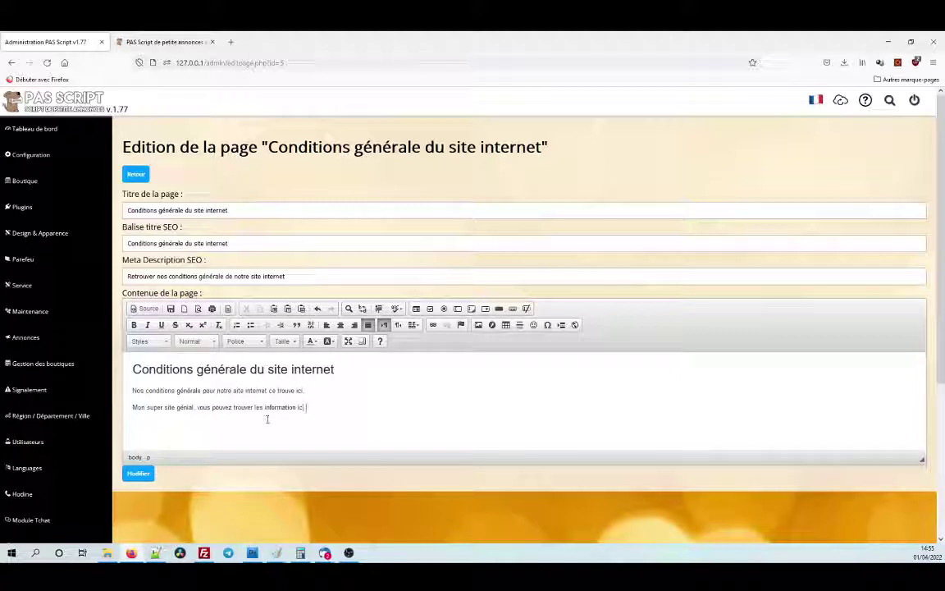
pyautogui.write('.')
# Copy the public site's Offres page address and return to the admin editor.
pyautogui.click(889, 99)
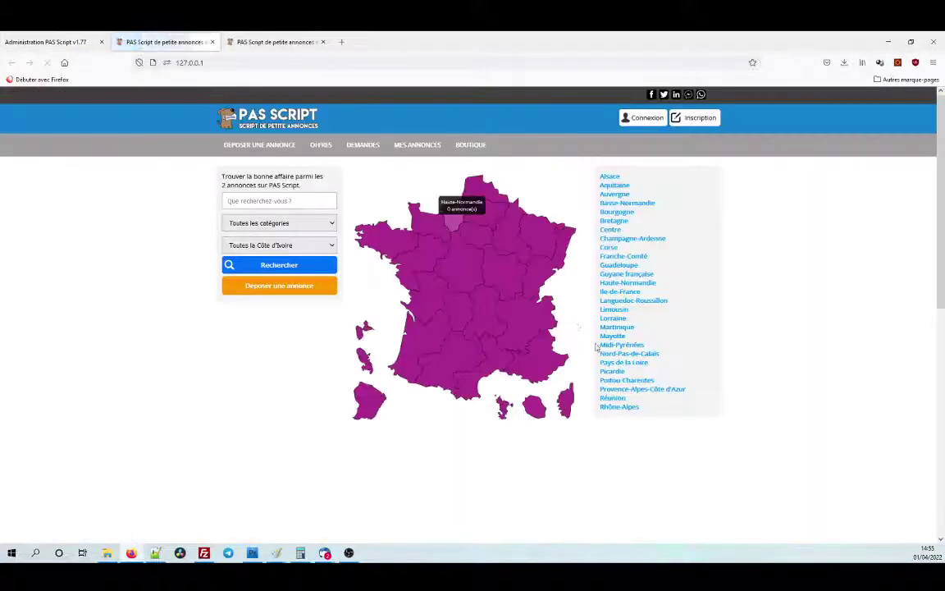
pyautogui.click(322, 147)
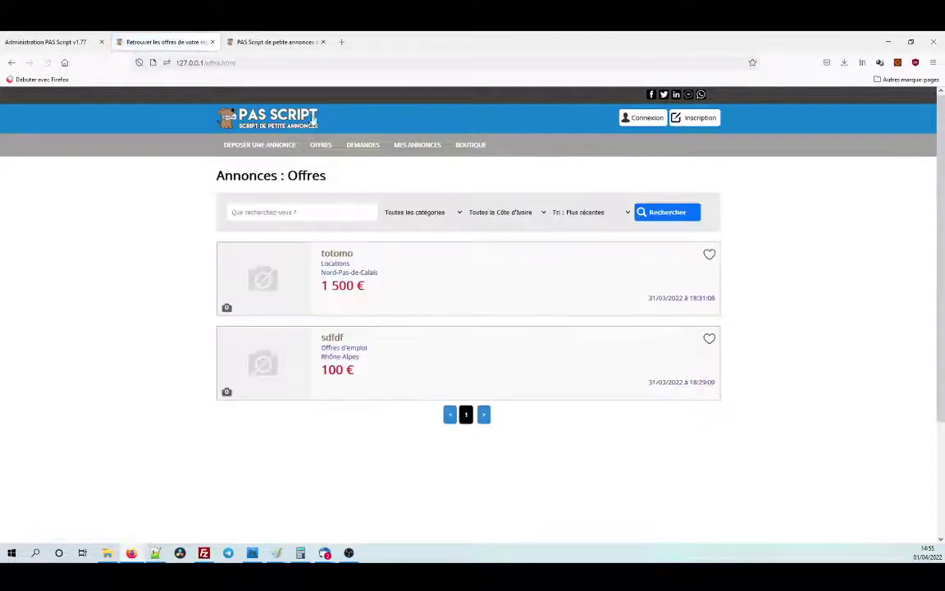
pyautogui.click(224, 63)
pyautogui.hotkey('ctrl', 'c')
pyautogui.rightClick(224, 63)
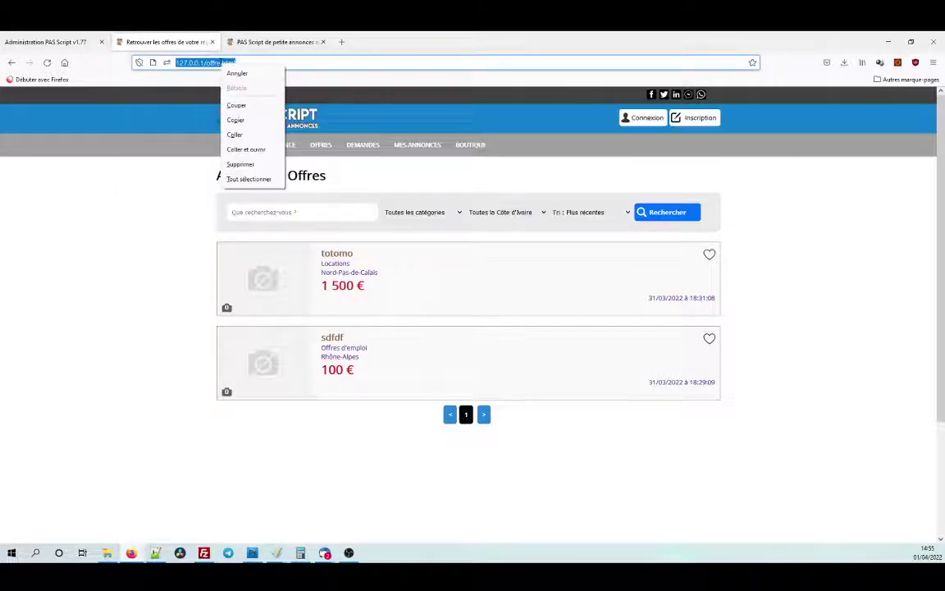
pyautogui.click(237, 121)
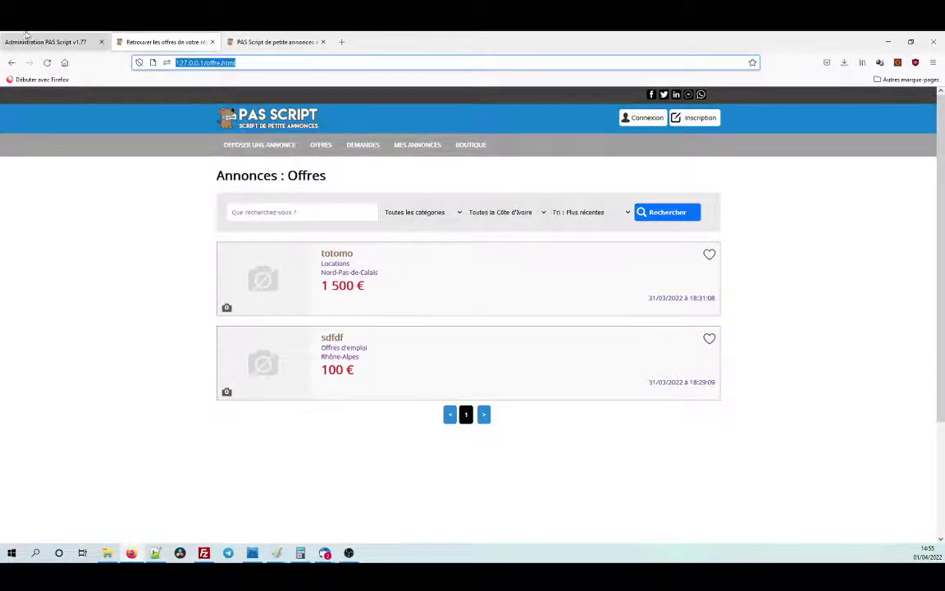
pyautogui.click(25, 39)
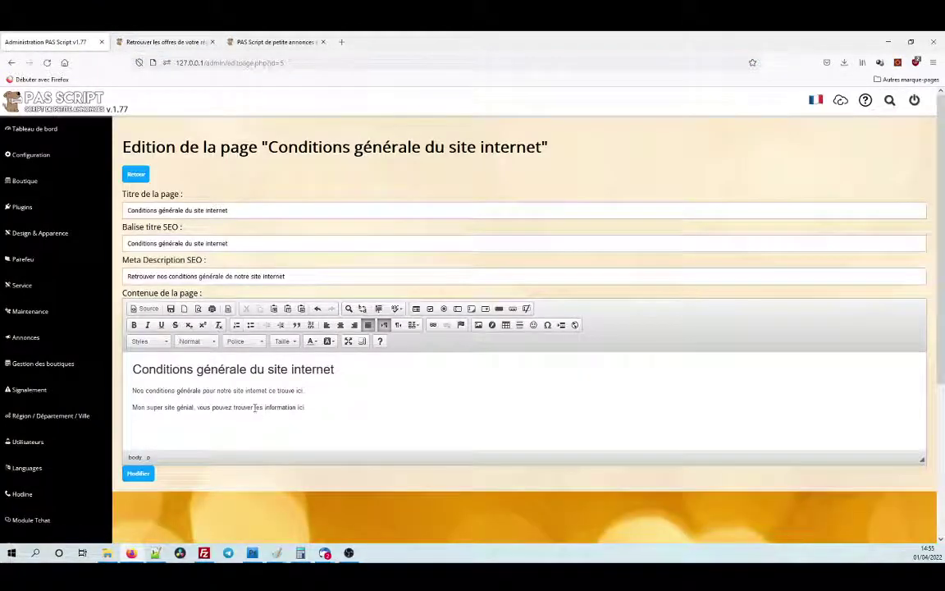
# Link 'les information ici' to the pasted Offres page address and save the page.
pyautogui.moveTo(254, 408); pyautogui.dragTo(288, 408)
pyautogui.click(308, 407)
pyautogui.doubleClick(258, 408)
pyautogui.moveTo(254, 407); pyautogui.dragTo(304, 408)
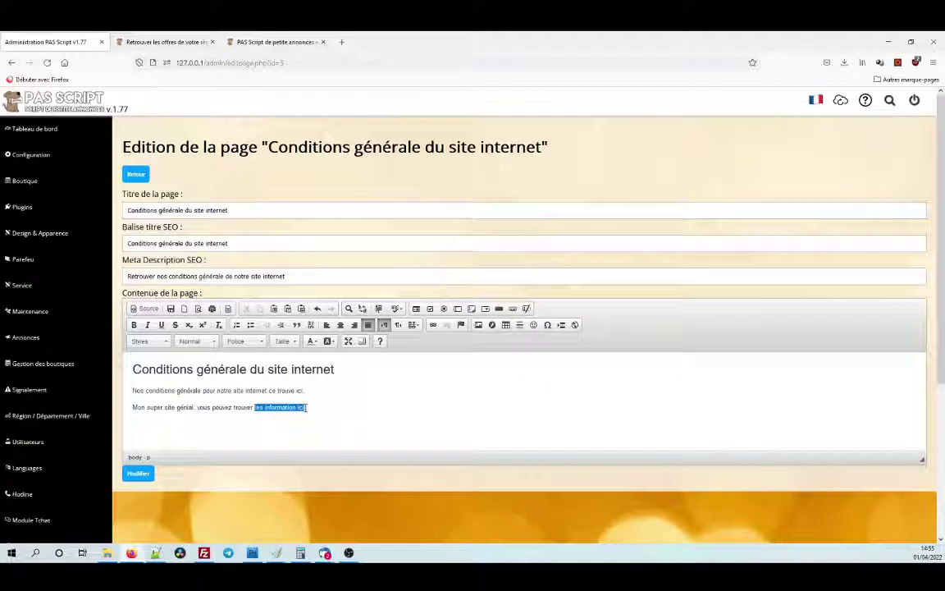
pyautogui.click(432, 325)
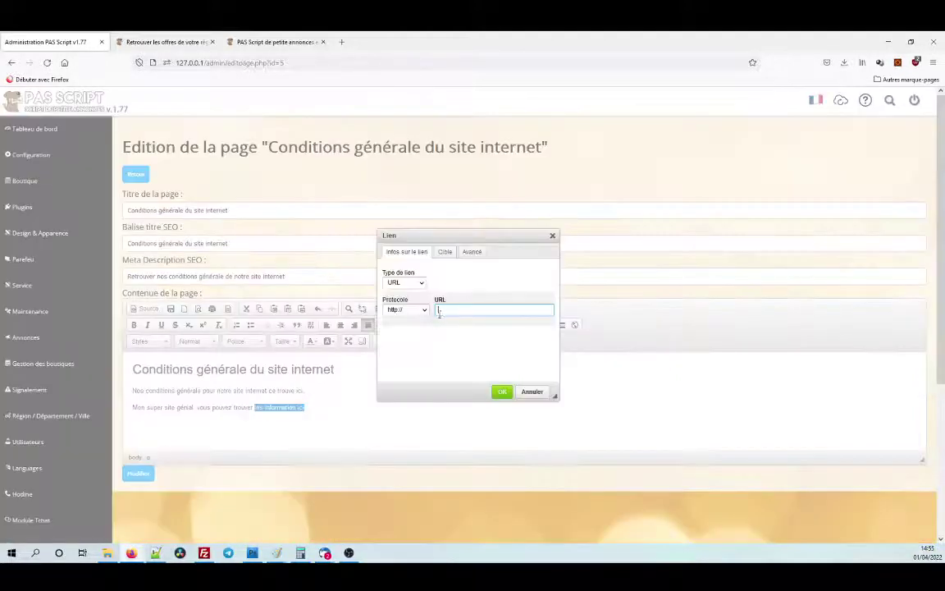
pyautogui.rightClick(439, 310)
pyautogui.click(470, 384)
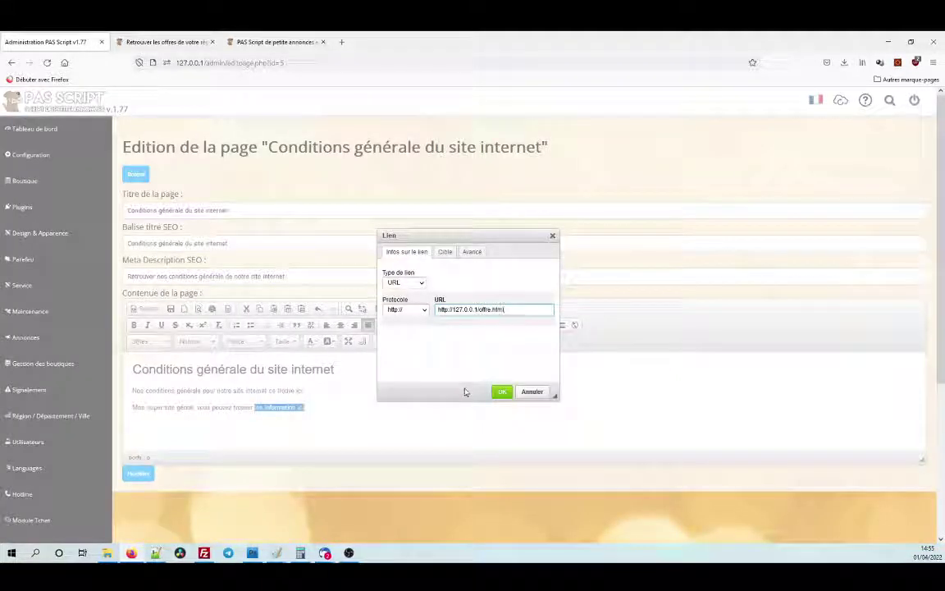
pyautogui.click(500, 391)
pyautogui.click(369, 389)
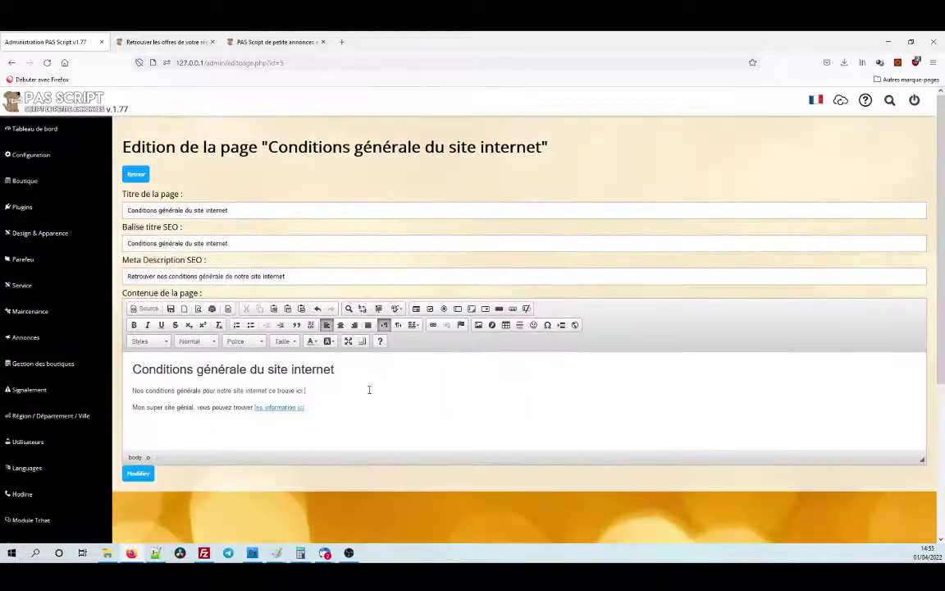
pyautogui.click(139, 473)
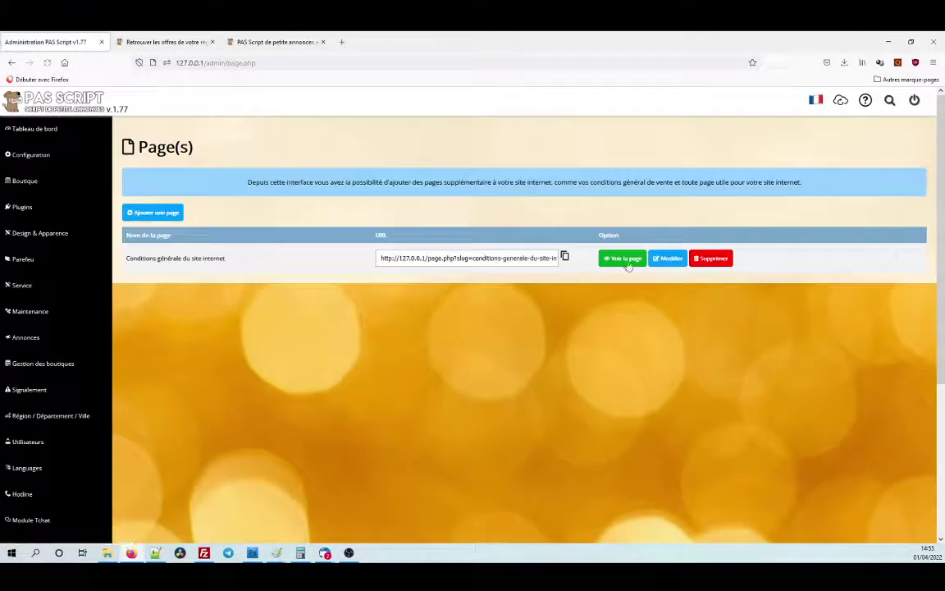
# View the published page and test the link to the Offres page.
pyautogui.click(624, 261)
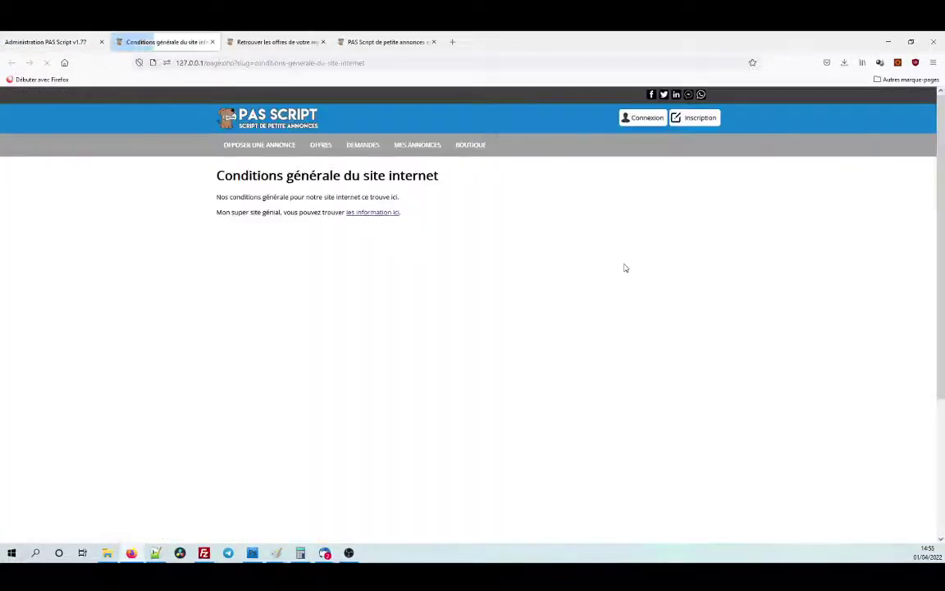
pyautogui.click(390, 215)
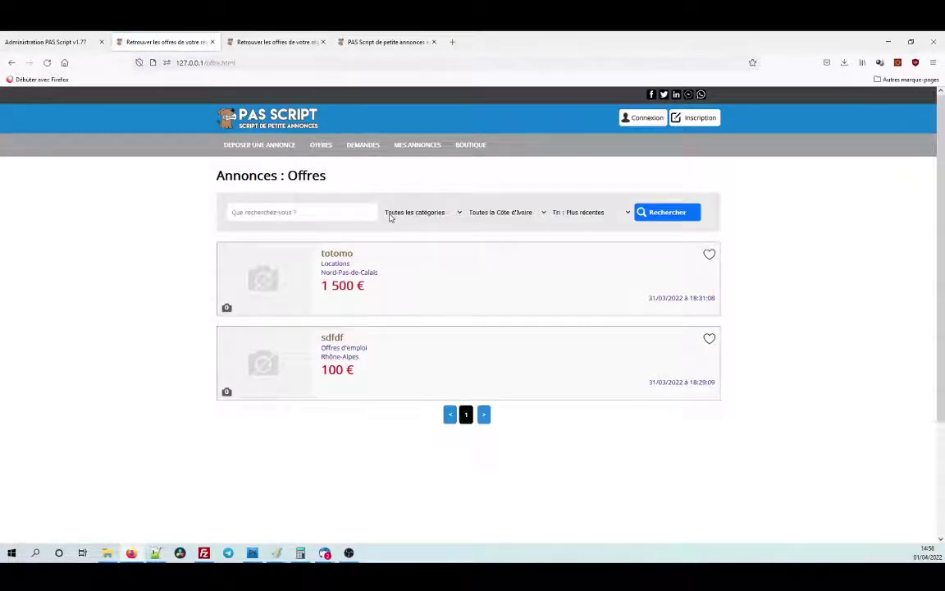
pyautogui.hotkey('ctrl', 'shift', 'Tab')
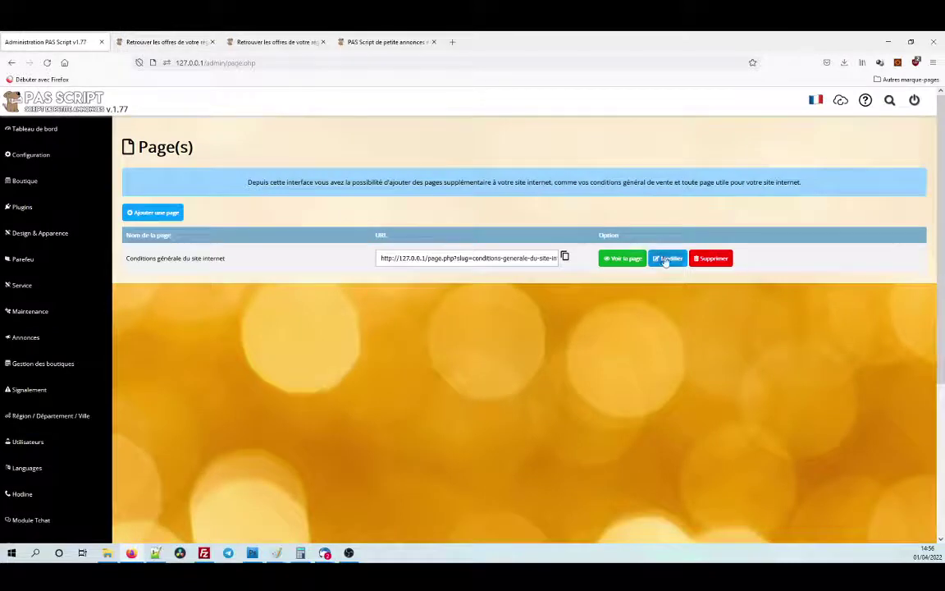
# Reopen the conditions page, place the caret after the link, and dismiss the Image dialog.
pyautogui.click(663, 260)
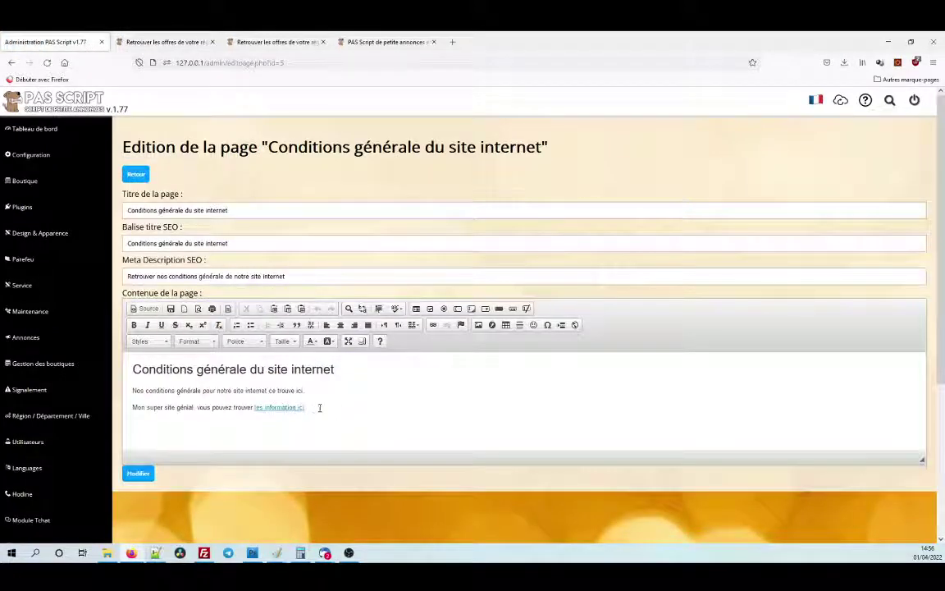
pyautogui.click(319, 408)
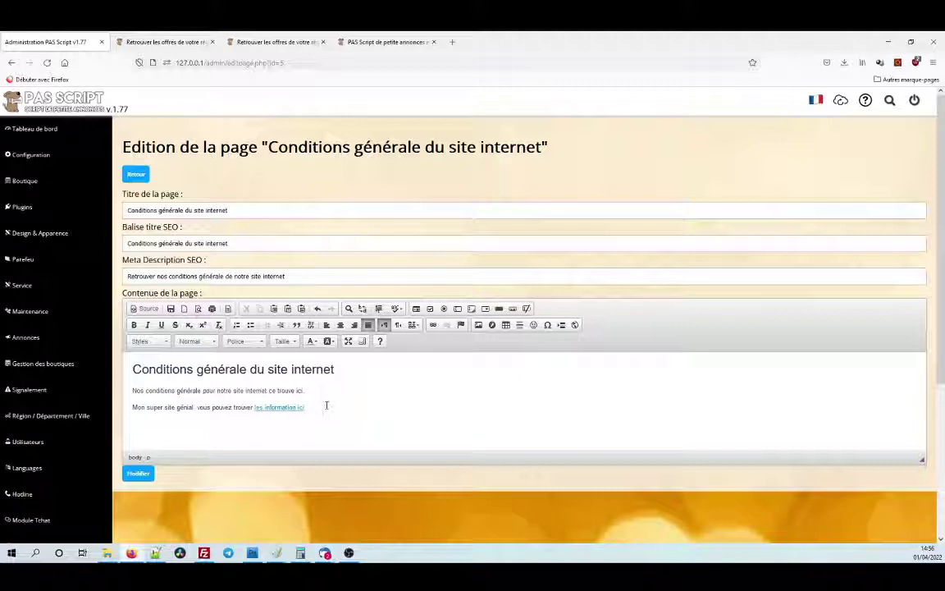
pyautogui.click(479, 326)
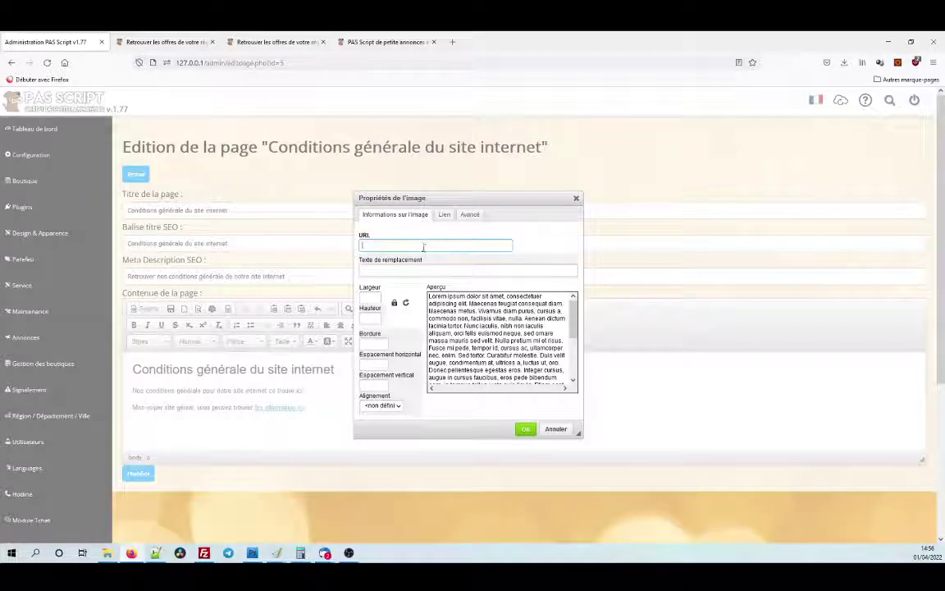
pyautogui.click(576, 198)
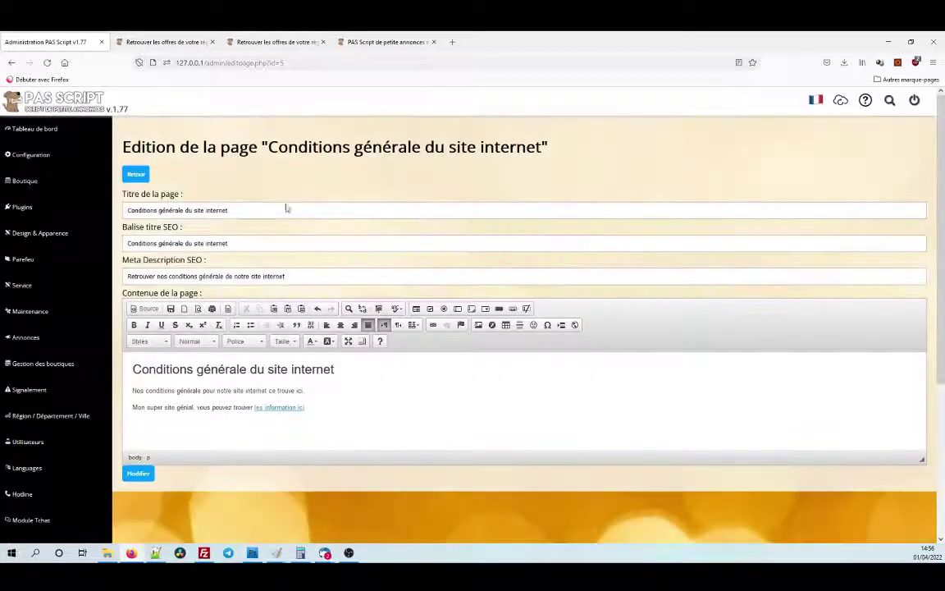
# Upload the kitchen JPG through Design & Apparence > Gestionnaire de médias.
pyautogui.click(51, 242)
pyautogui.click(54, 340)
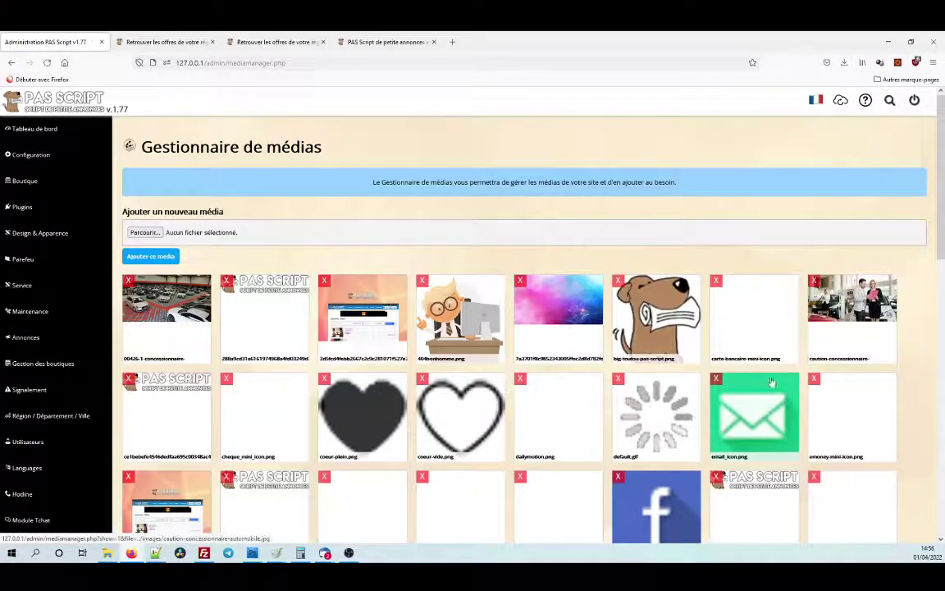
pyautogui.scroll(-5, 772, 382)
pyautogui.scroll(4, 482, 392)
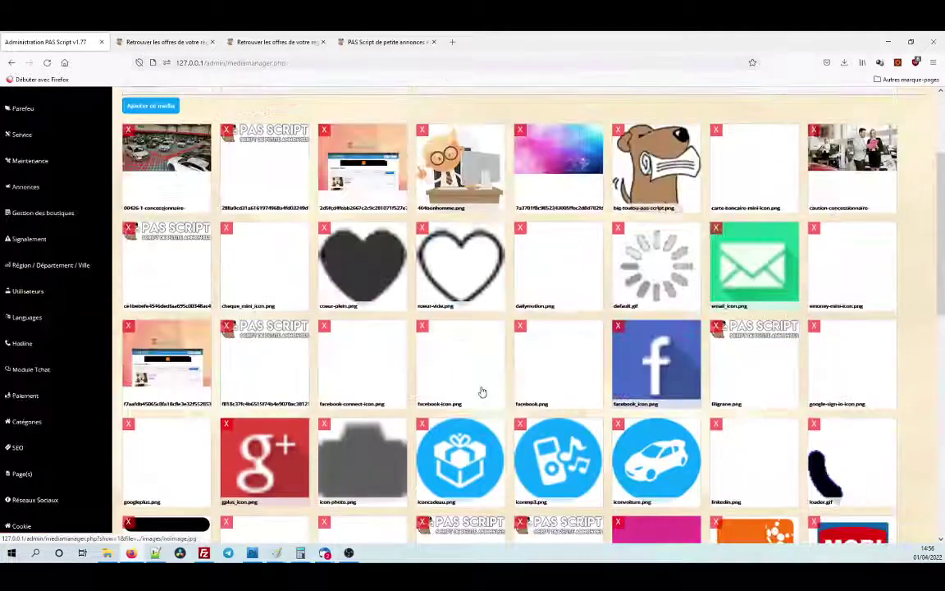
pyautogui.scroll(2, 482, 392)
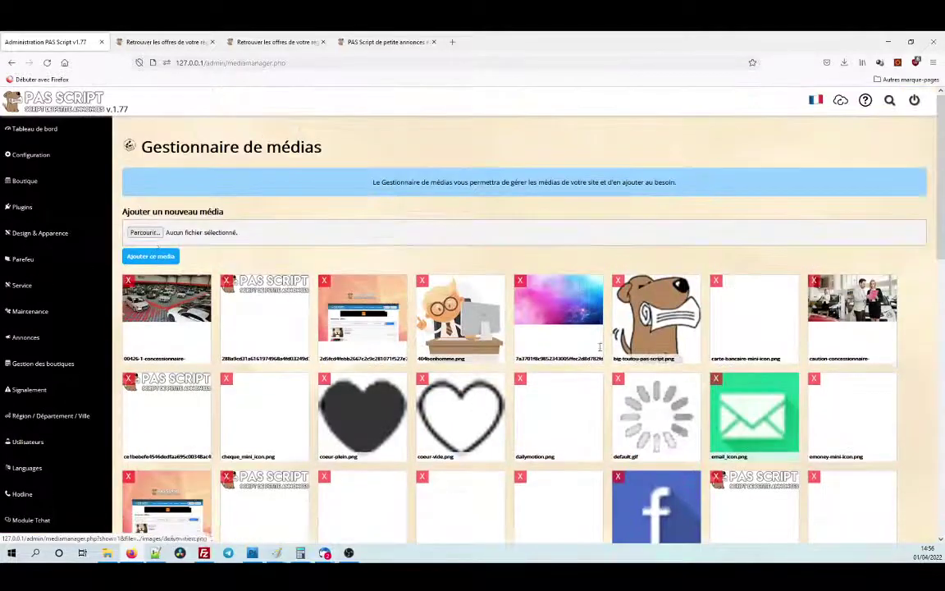
pyautogui.click(155, 233)
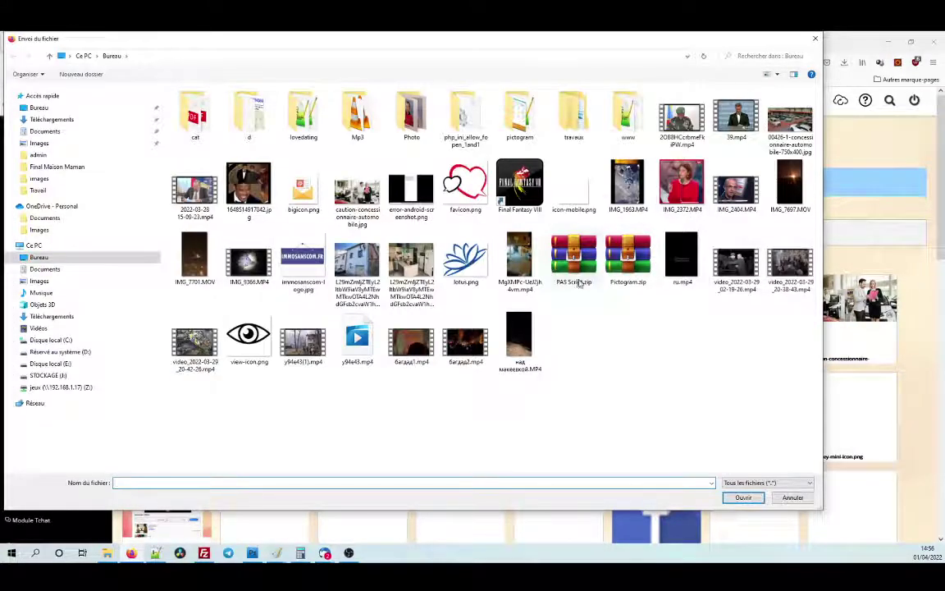
pyautogui.doubleClick(357, 263)
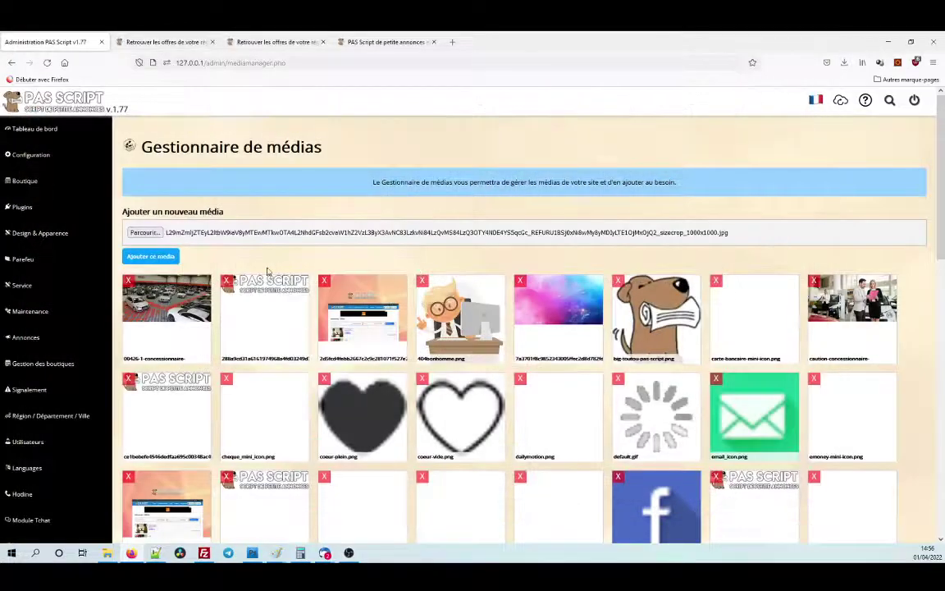
pyautogui.click(166, 257)
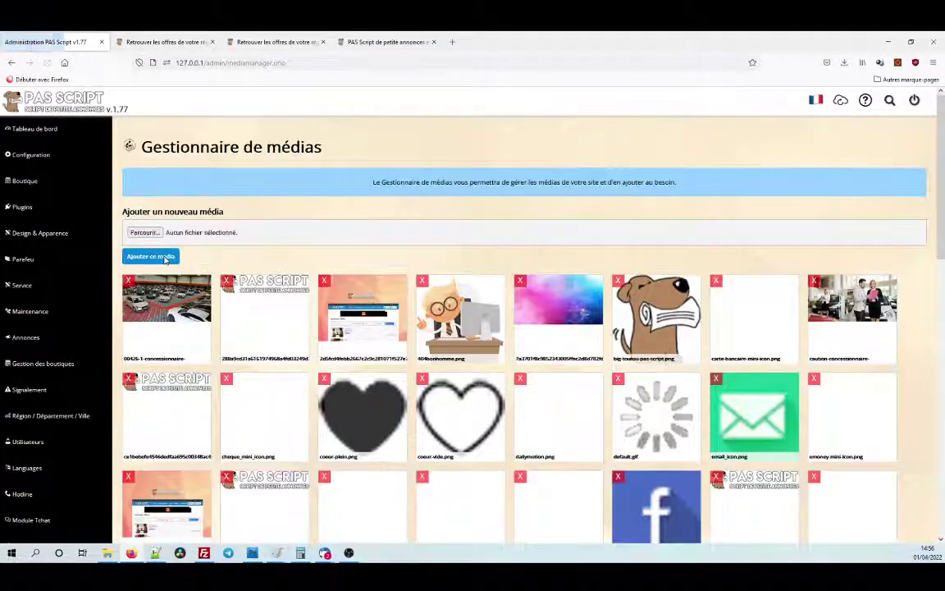
# Open the uploaded photo's details and copy its Adresse du fichier.
pyautogui.scroll(-5, 333, 282)
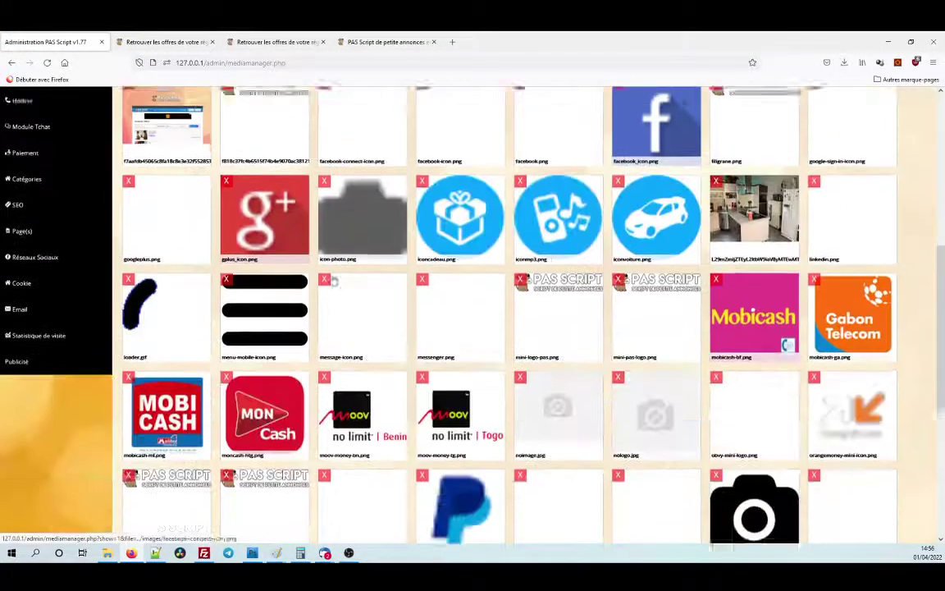
pyautogui.click(751, 224)
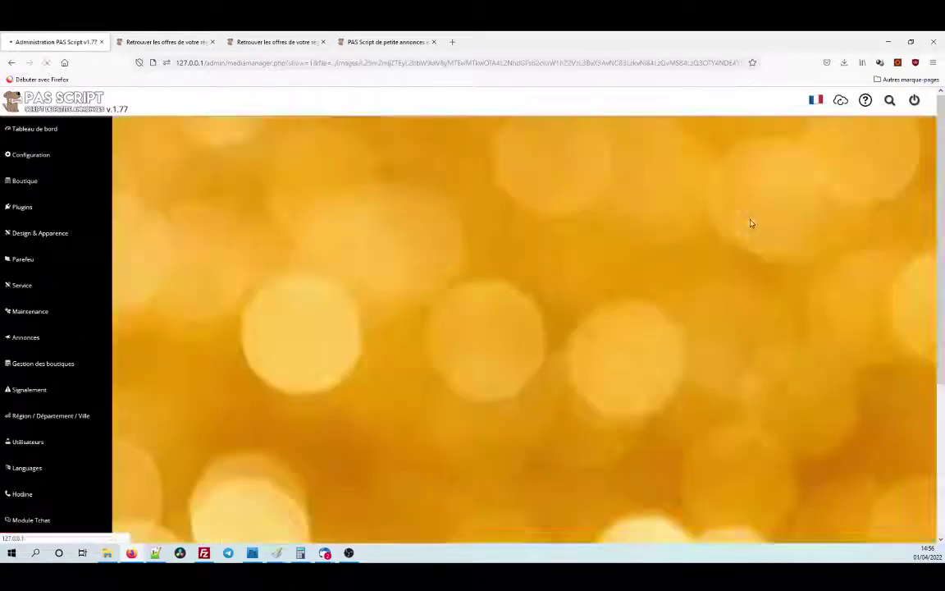
pyautogui.scroll(-2, 346, 269)
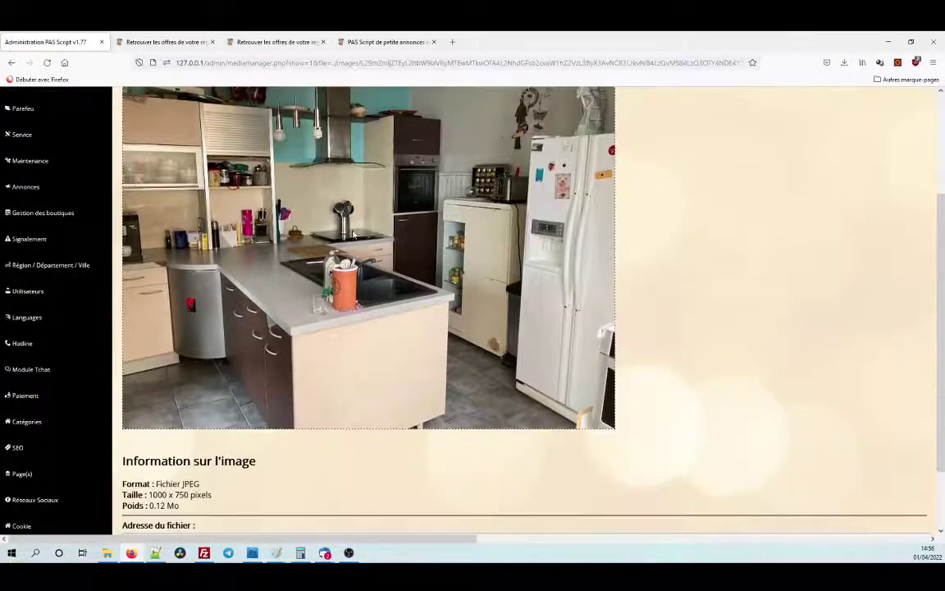
pyautogui.scroll(-1, 328, 297)
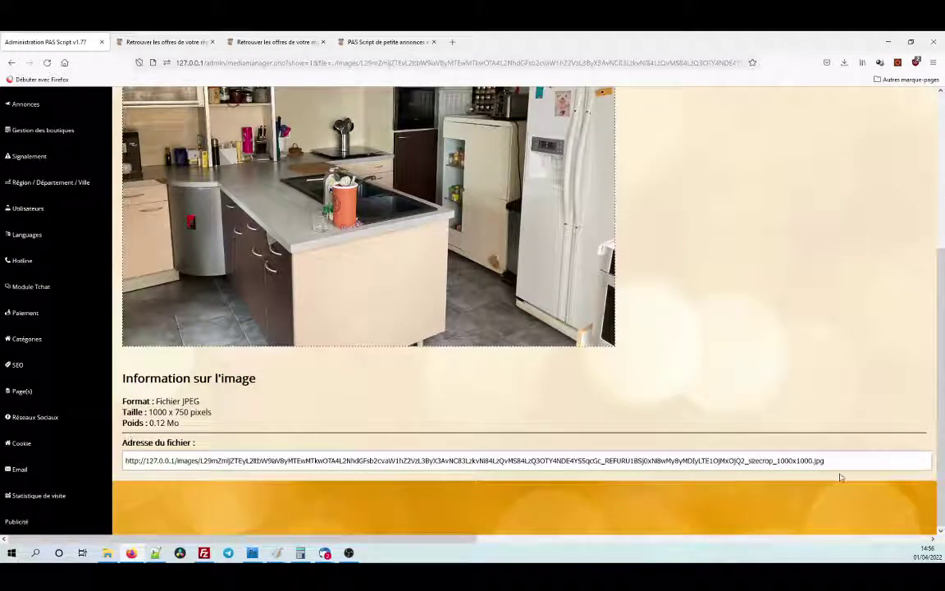
pyautogui.moveTo(835, 461); pyautogui.dragTo(115, 462)
pyautogui.rightClick(164, 457)
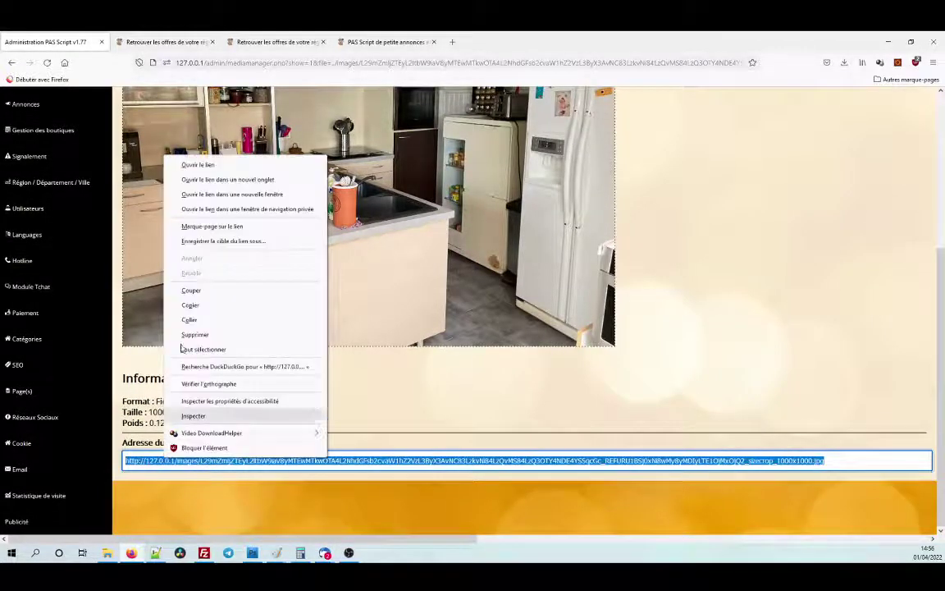
pyautogui.click(193, 304)
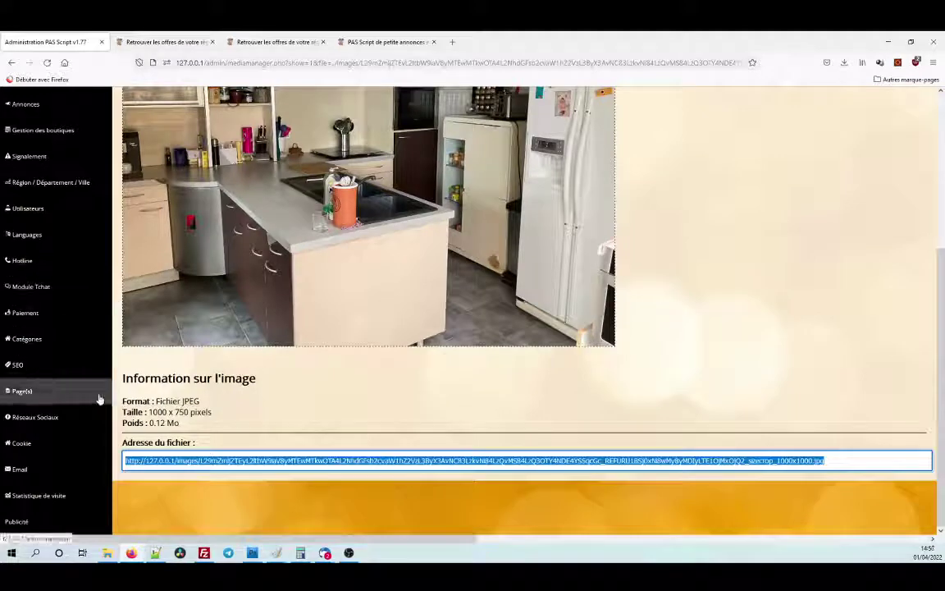
# Reopen the conditions page and insert the kitchen photo using its pasted file address.
pyautogui.click(56, 394)
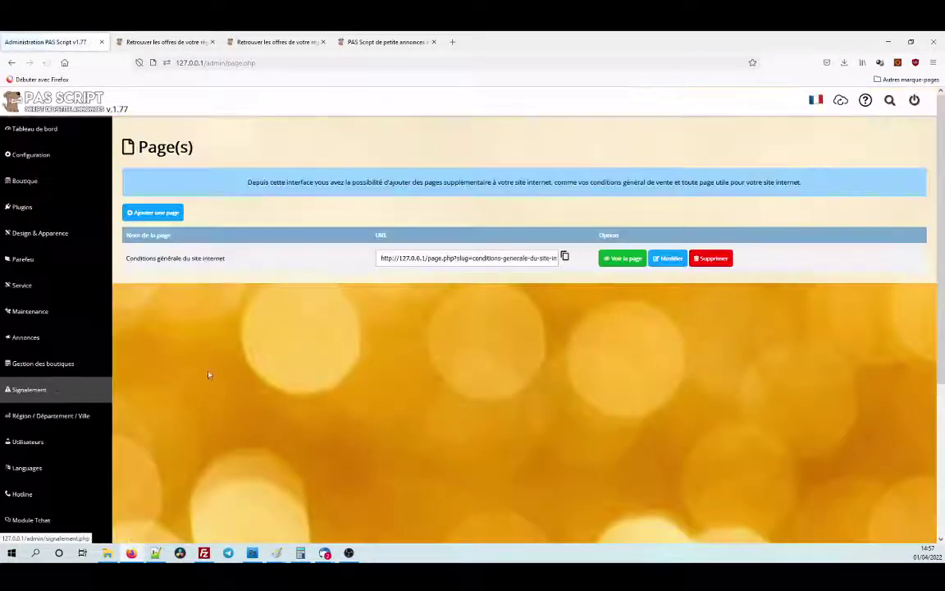
pyautogui.click(670, 258)
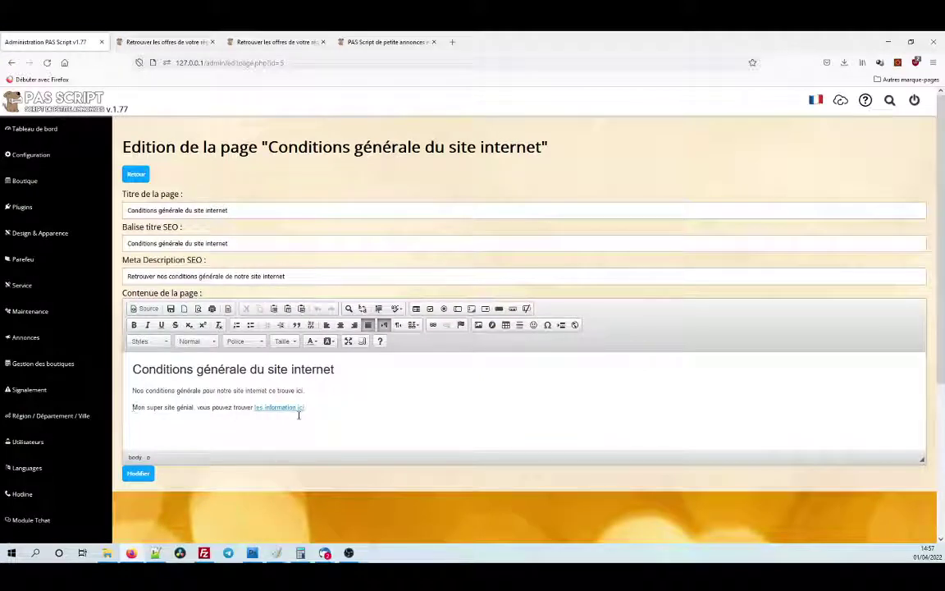
pyautogui.click(478, 325)
pyautogui.rightClick(418, 244)
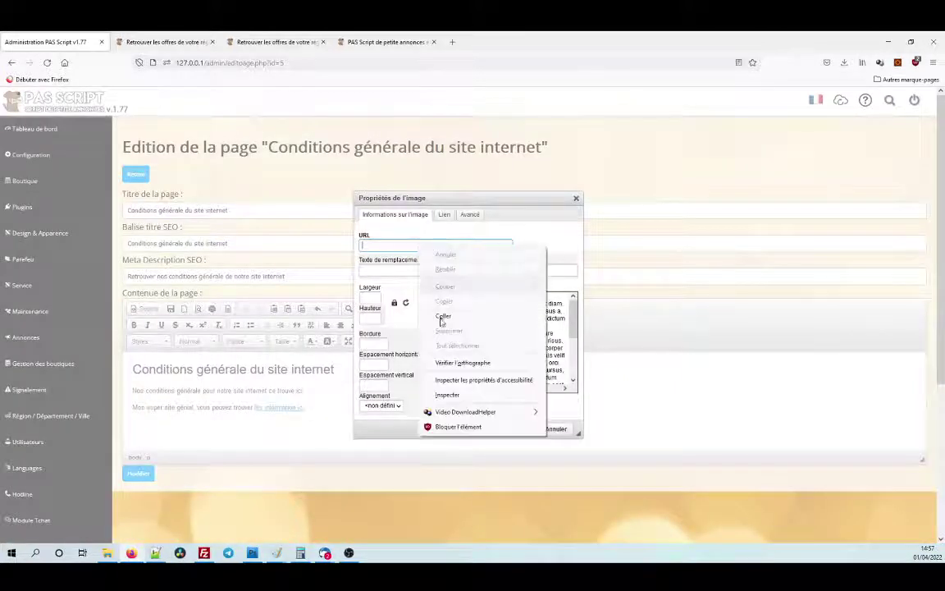
pyautogui.click(444, 308)
pyautogui.click(525, 428)
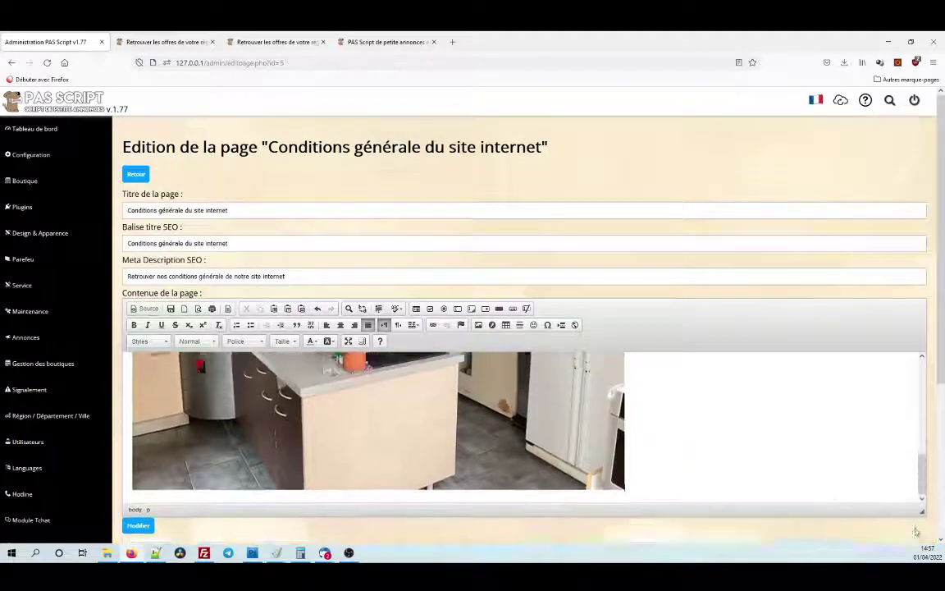
# Enlarge the editing area and shrink the kitchen photo in two corner drags to well under half size.
pyautogui.scroll(-4, 895, 443)
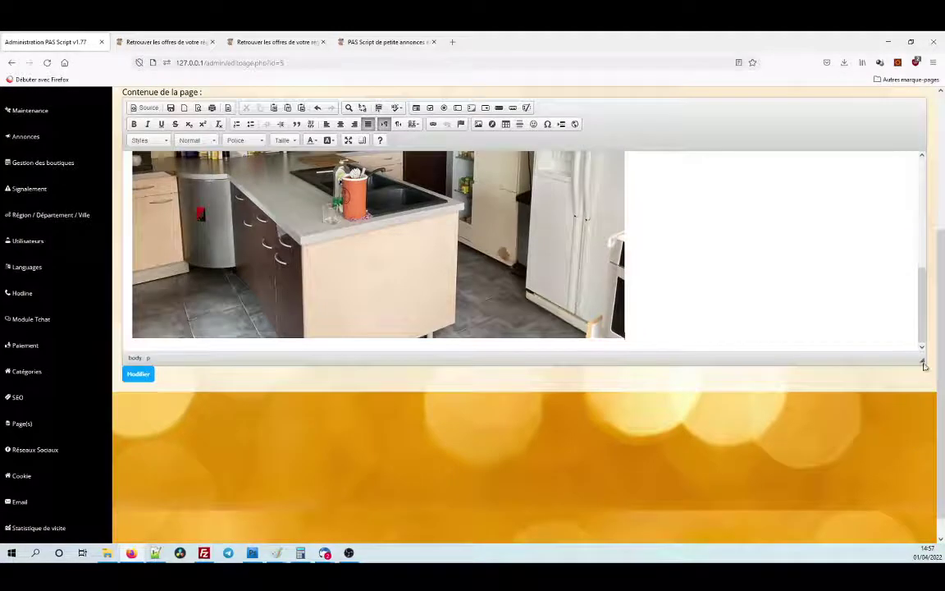
pyautogui.moveTo(921, 360); pyautogui.dragTo(924, 523)
pyautogui.scroll(3, 815, 376)
pyautogui.click(475, 297)
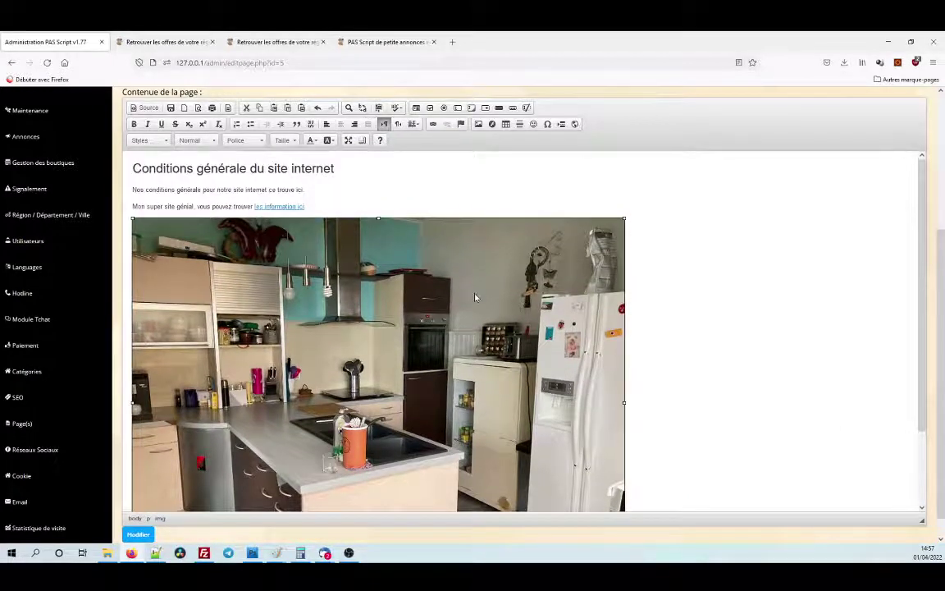
pyautogui.moveTo(625, 218); pyautogui.dragTo(388, 340)
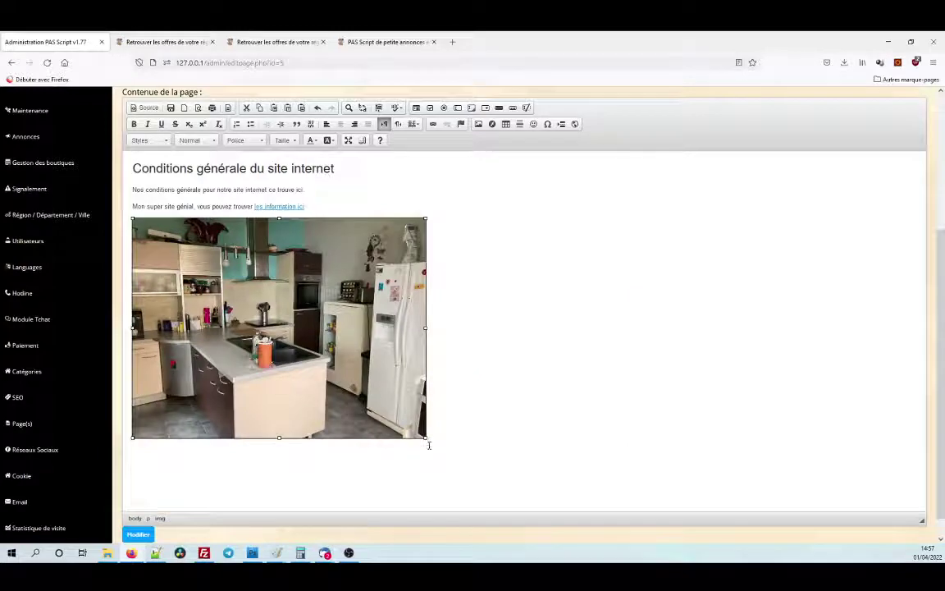
pyautogui.moveTo(425, 439); pyautogui.dragTo(345, 377)
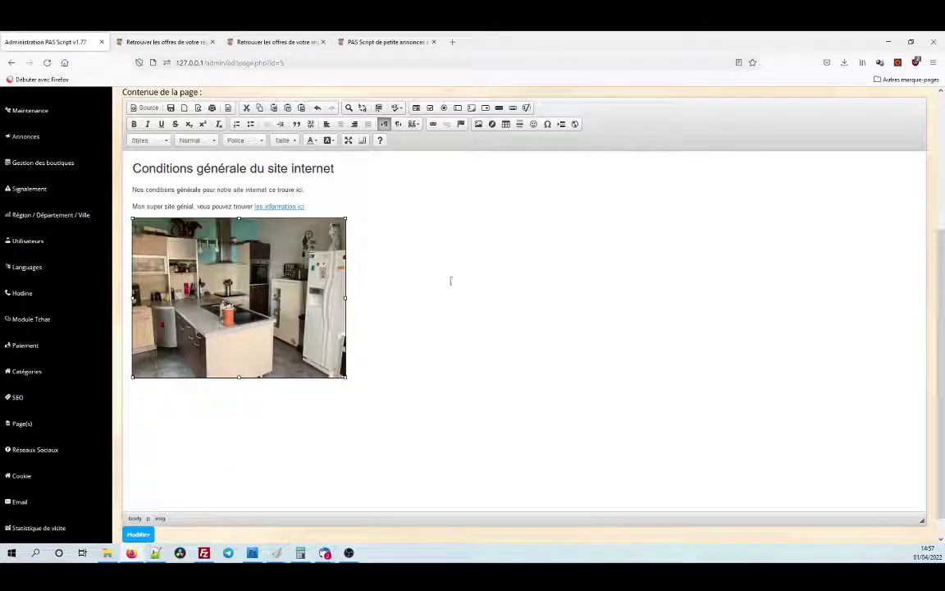
# Add the sentence 'Mon super texte a côté de mon image' next to the kitchen photo.
pyautogui.click(377, 265)
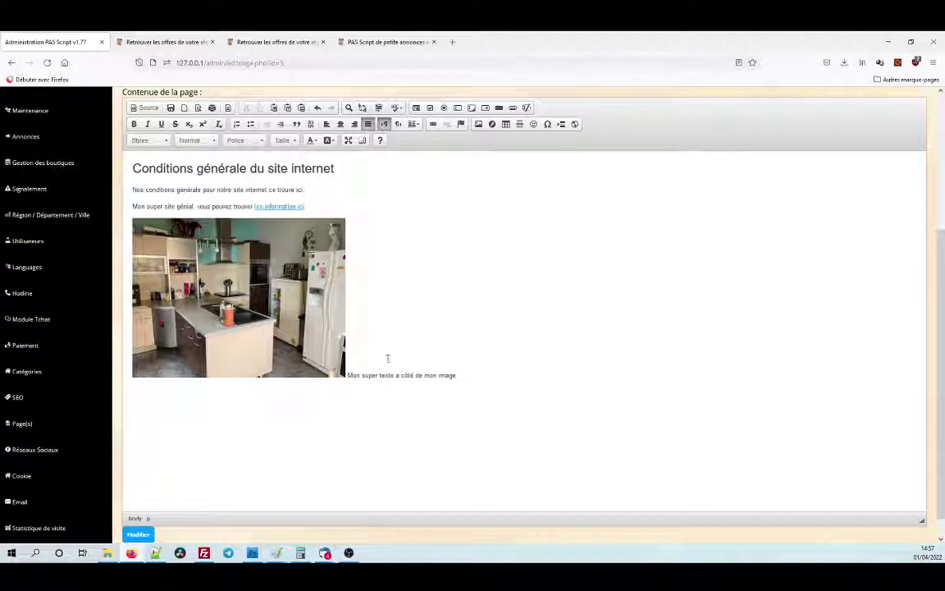
pyautogui.click(336, 312)
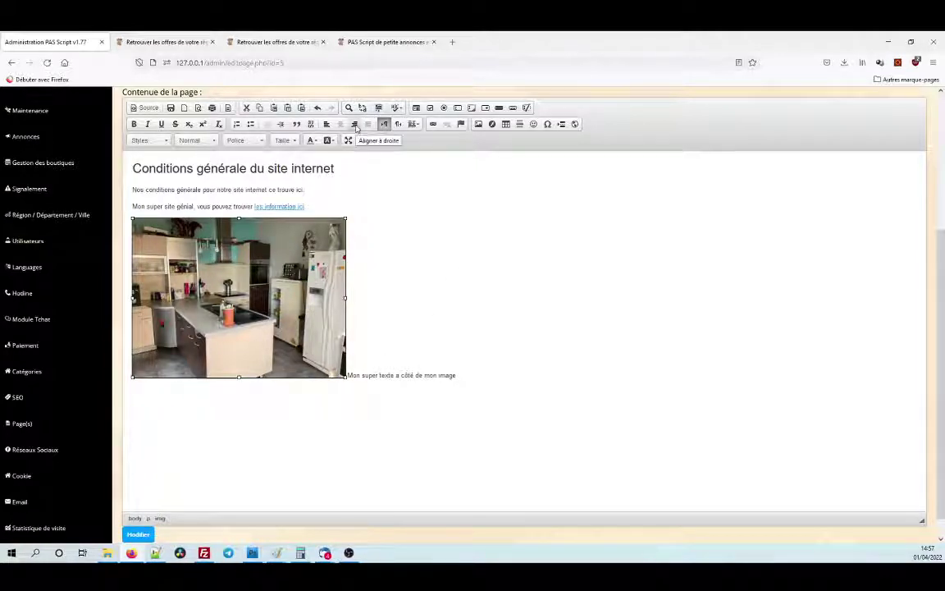
pyautogui.click(360, 376)
pyautogui.moveTo(349, 376); pyautogui.dragTo(468, 376)
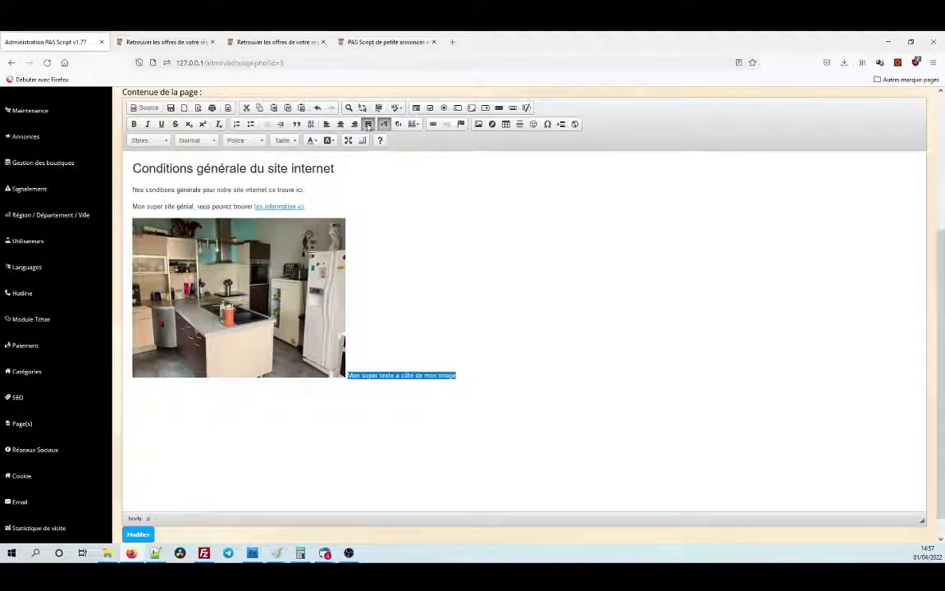
# Float the kitchen photo left so the sentence wraps beside it, and enlarge it slightly.
pyautogui.click(284, 230)
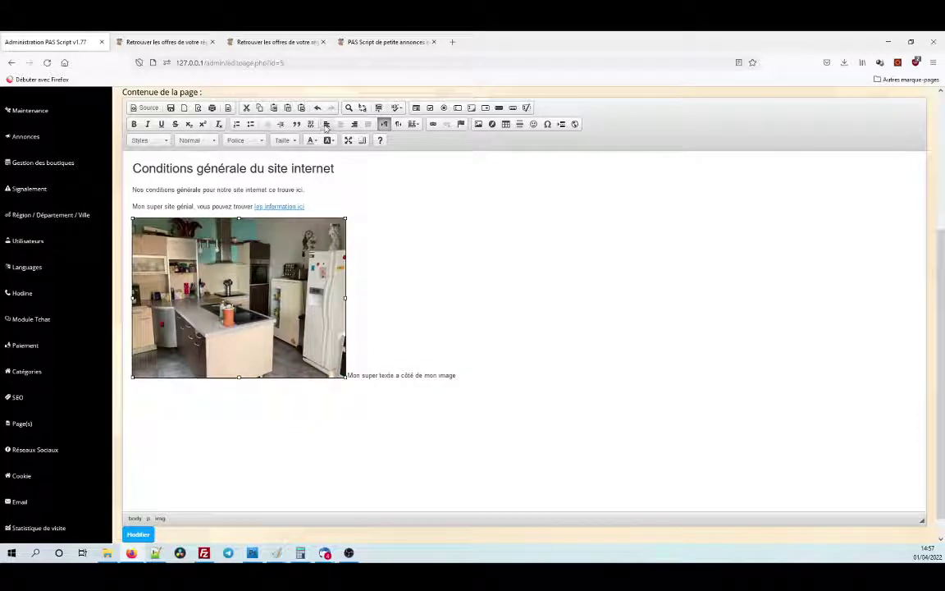
pyautogui.click(325, 124)
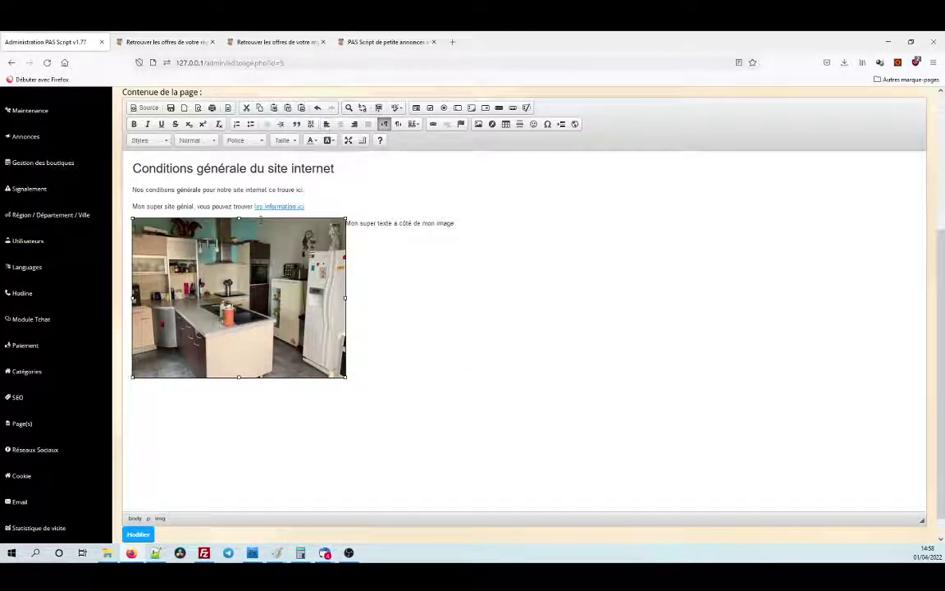
pyautogui.click(348, 224)
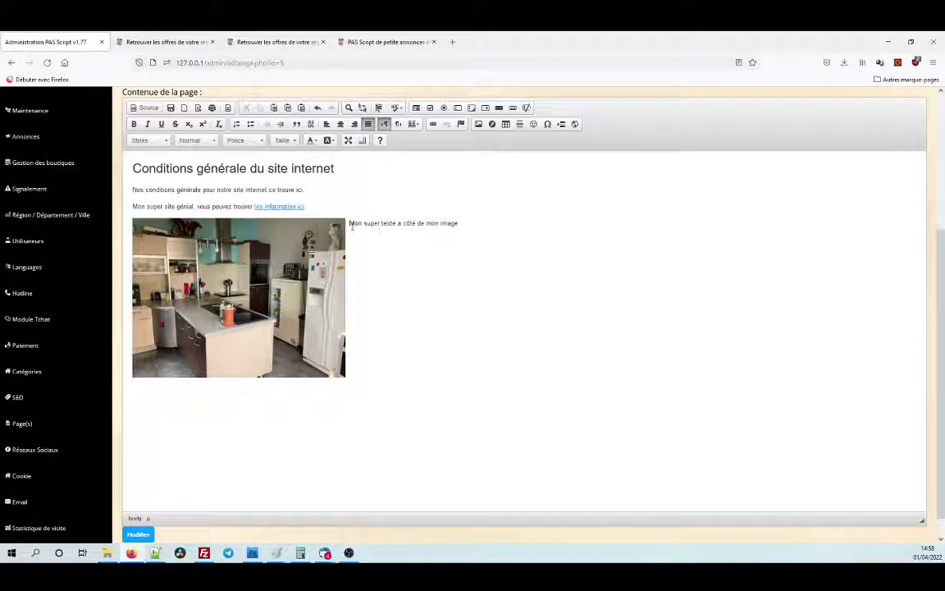
pyautogui.click(338, 368)
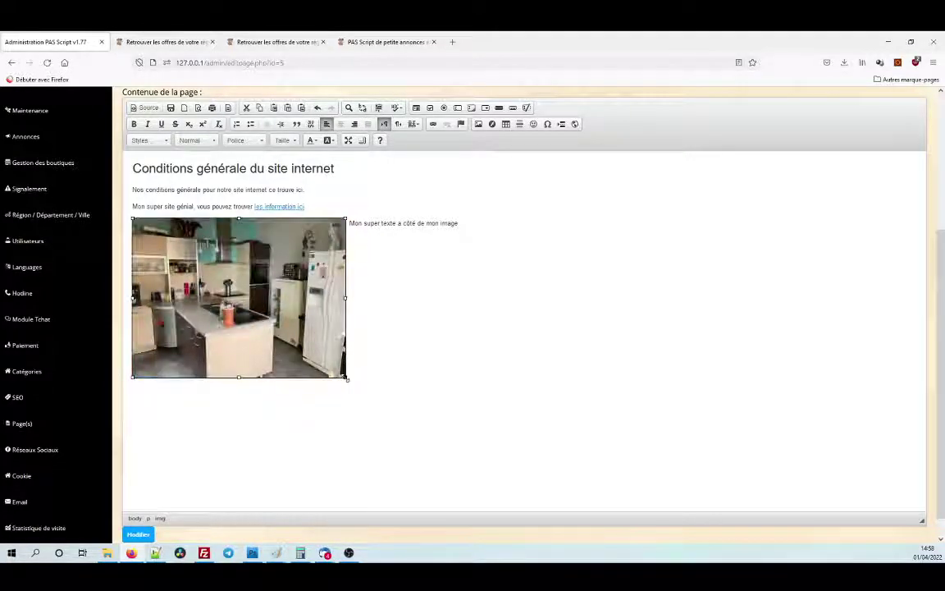
pyautogui.moveTo(346, 378); pyautogui.dragTo(388, 405)
pyautogui.click(505, 230)
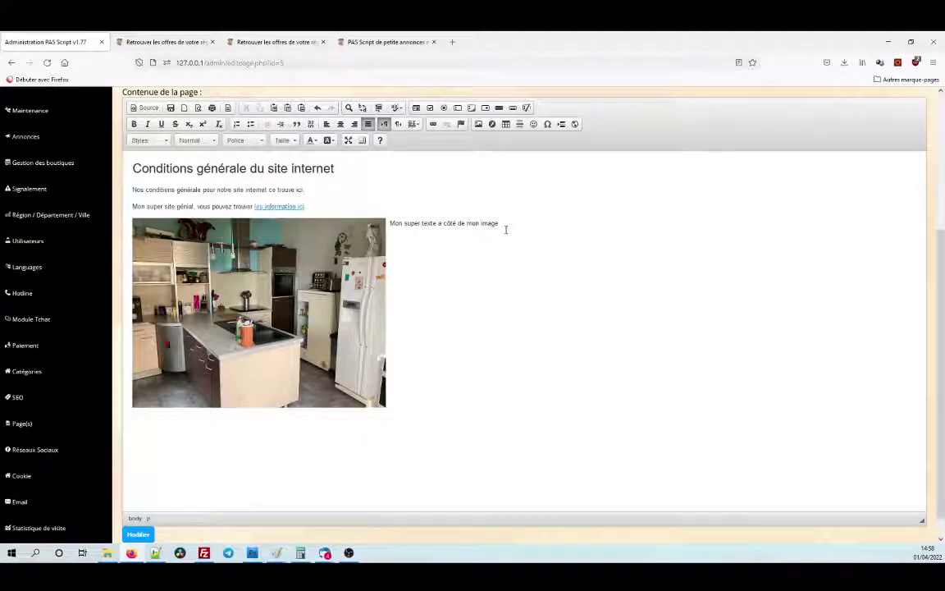
# Add a filler line 'SDfdsf' below the side text and save the page.
pyautogui.press('Return')
pyautogui.write('SDf')
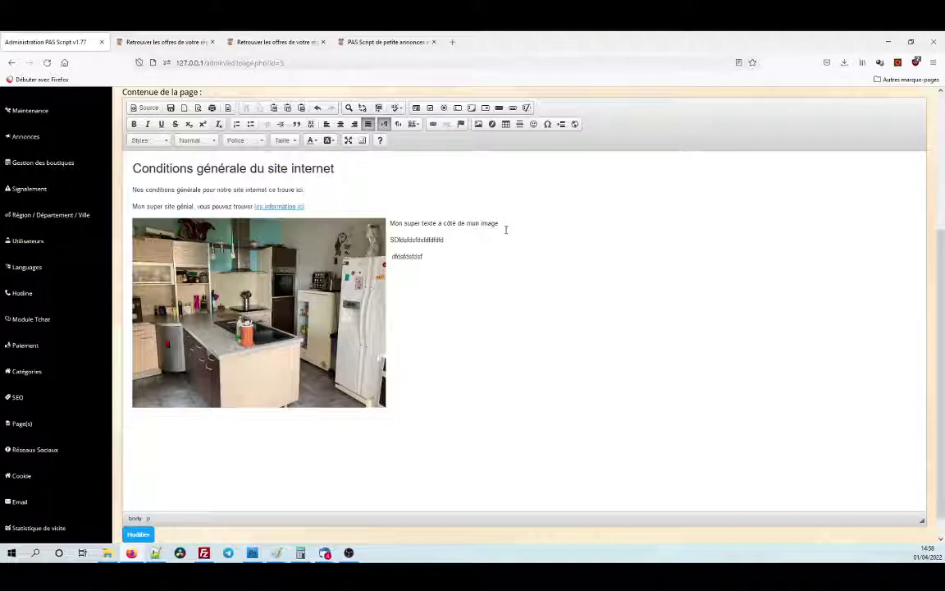
pyautogui.write('dsf')
pyautogui.click(140, 534)
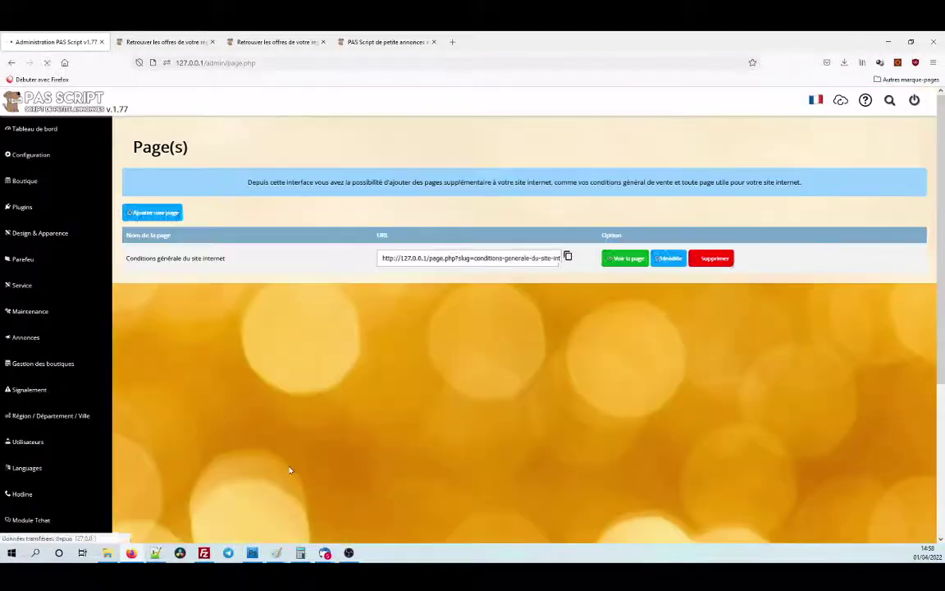
# Check the published conditions page, then reopen it for editing from the admin list.
pyautogui.click(612, 263)
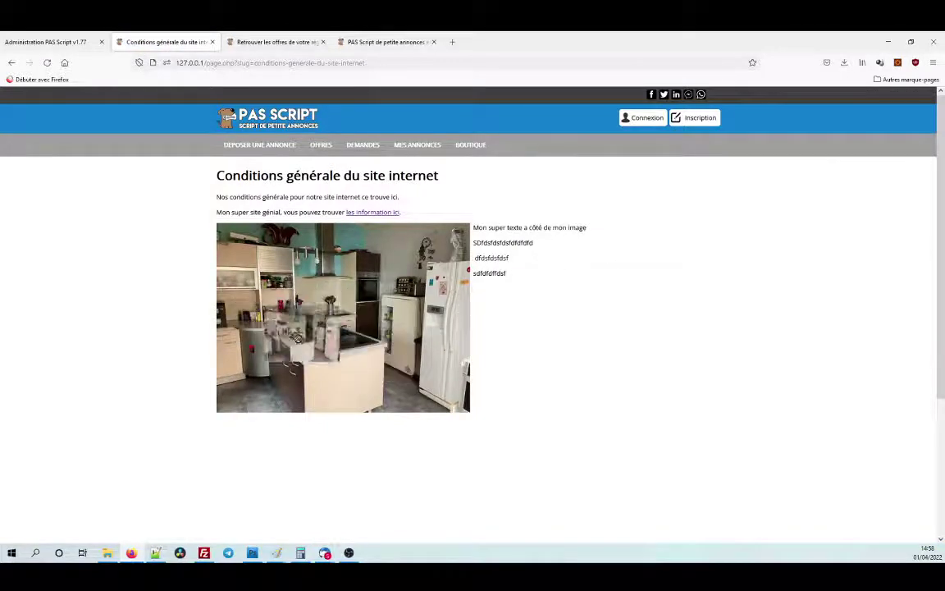
pyautogui.click(44, 40)
pyautogui.click(677, 263)
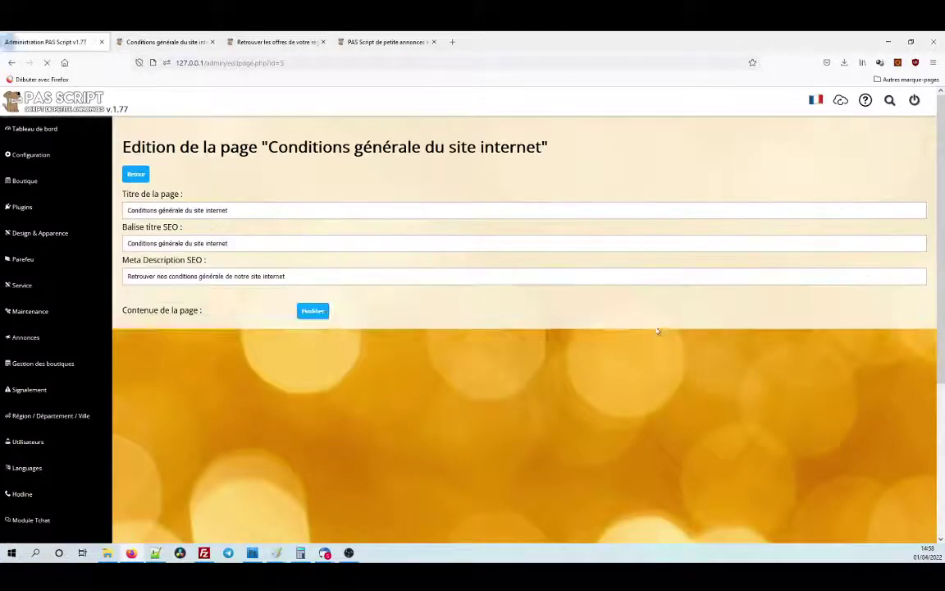
pyautogui.scroll(-1, 369, 436)
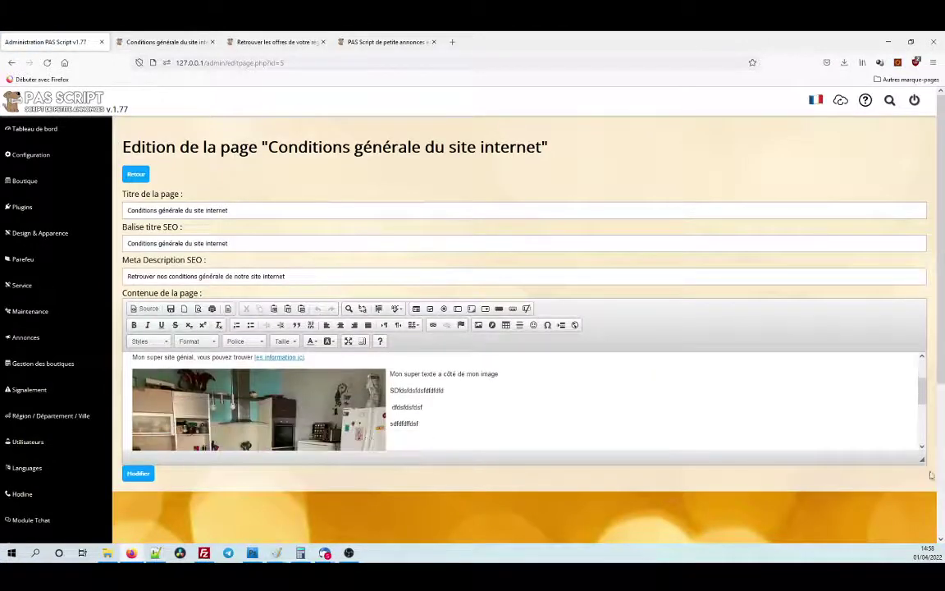
pyautogui.moveTo(923, 457); pyautogui.dragTo(877, 549)
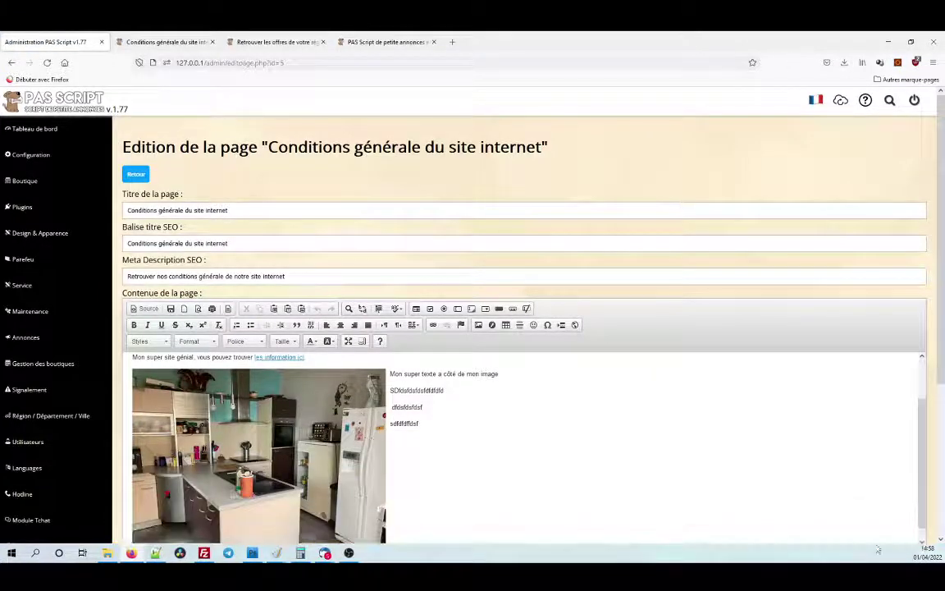
pyautogui.click(310, 358)
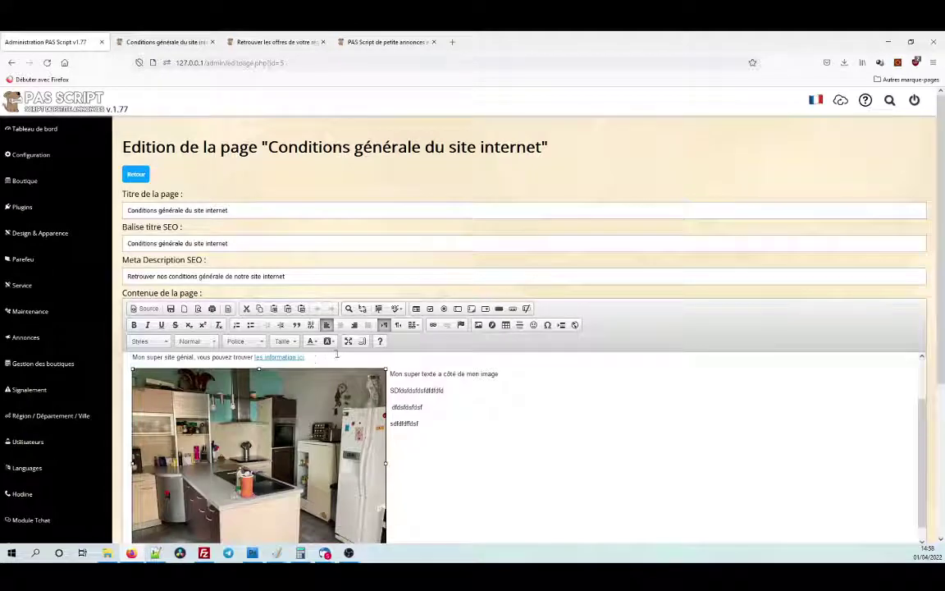
pyautogui.click(433, 325)
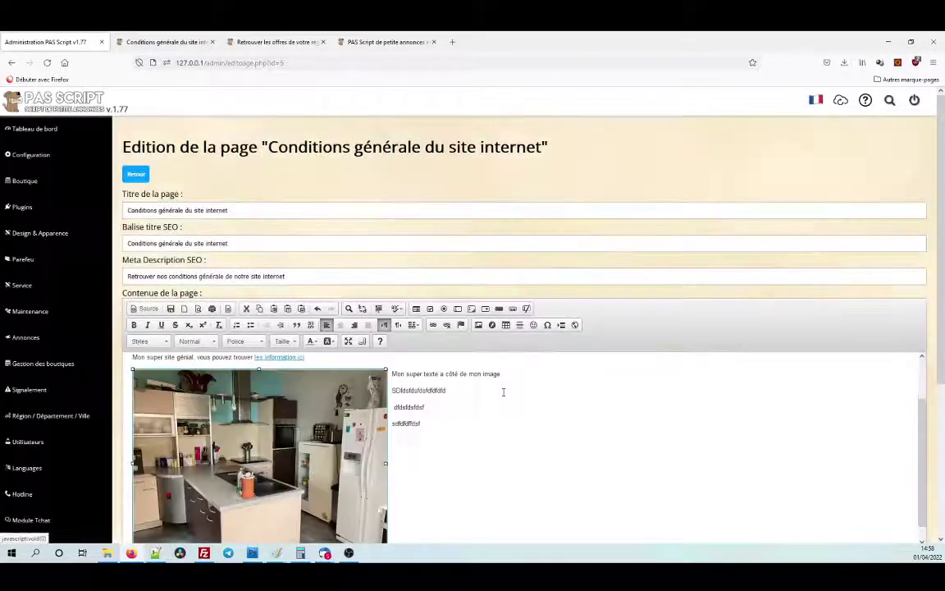
pyautogui.click(502, 392)
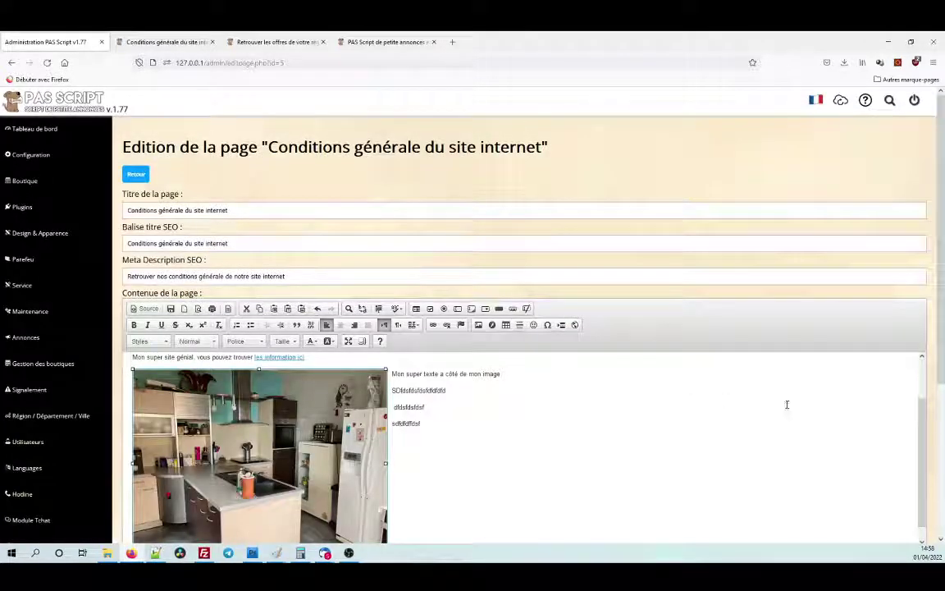
# Save the page and confirm on the published site that clicking the image opens Google.
pyautogui.scroll(-10, 856, 462)
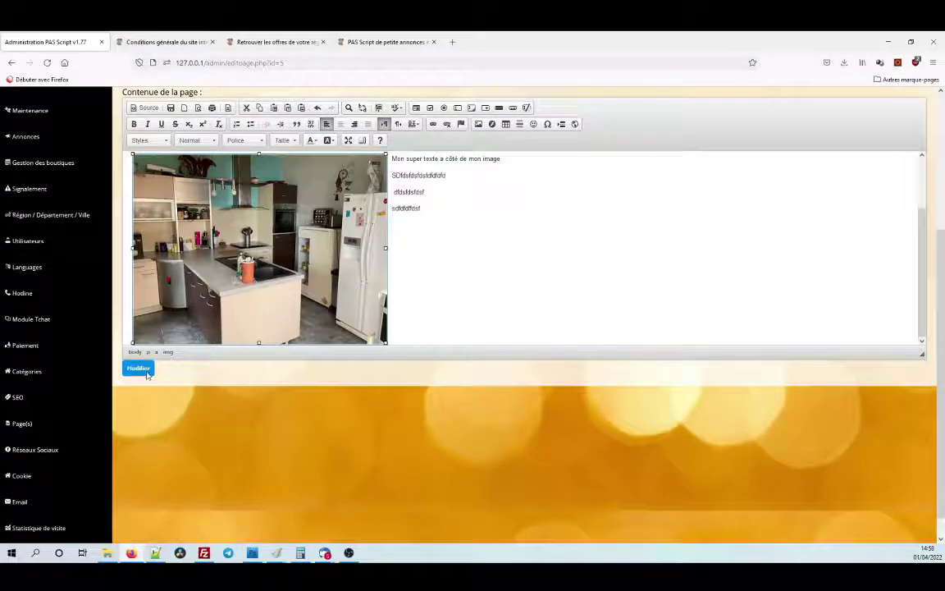
pyautogui.click(138, 368)
pyautogui.click(164, 42)
pyautogui.click(47, 63)
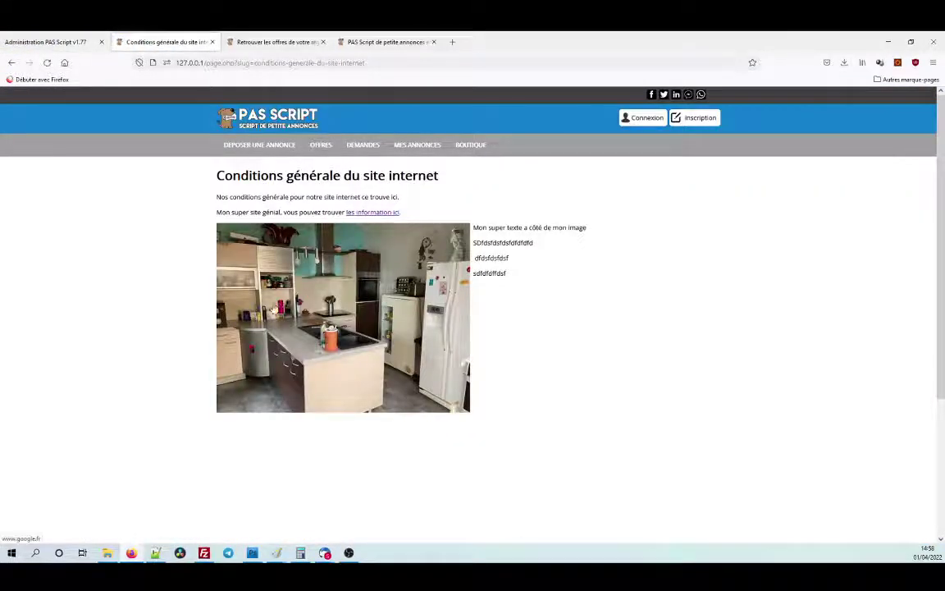
pyautogui.click(333, 264)
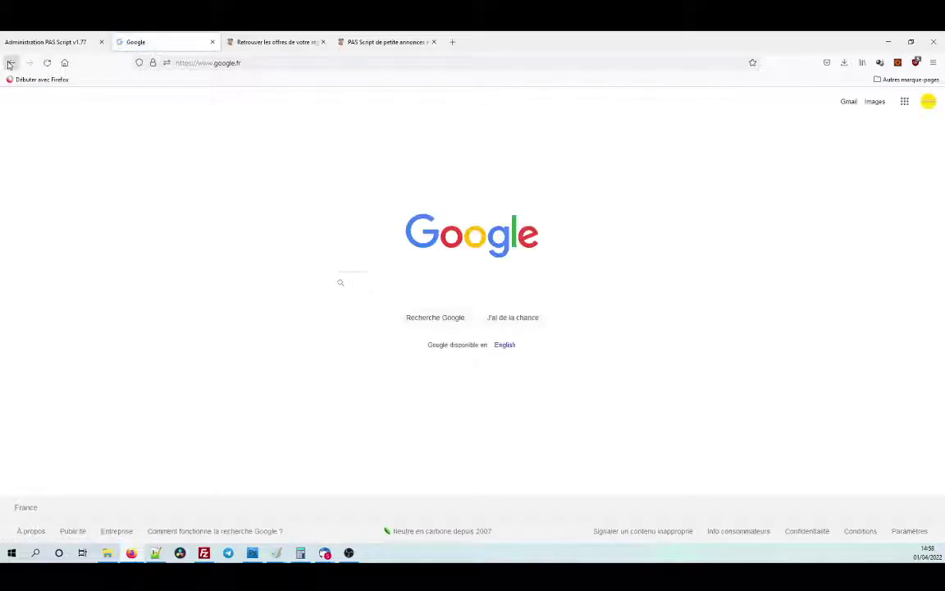
pyautogui.click(10, 64)
pyautogui.click(48, 42)
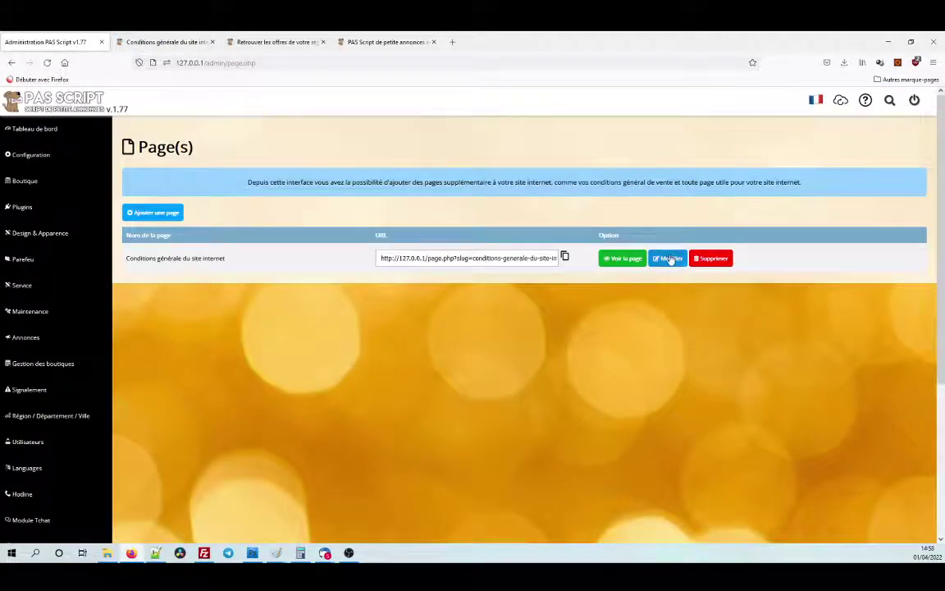
# Reopen the conditions page and bring up the kitchen image's properties.
pyautogui.click(668, 259)
pyautogui.scroll(-3, 756, 257)
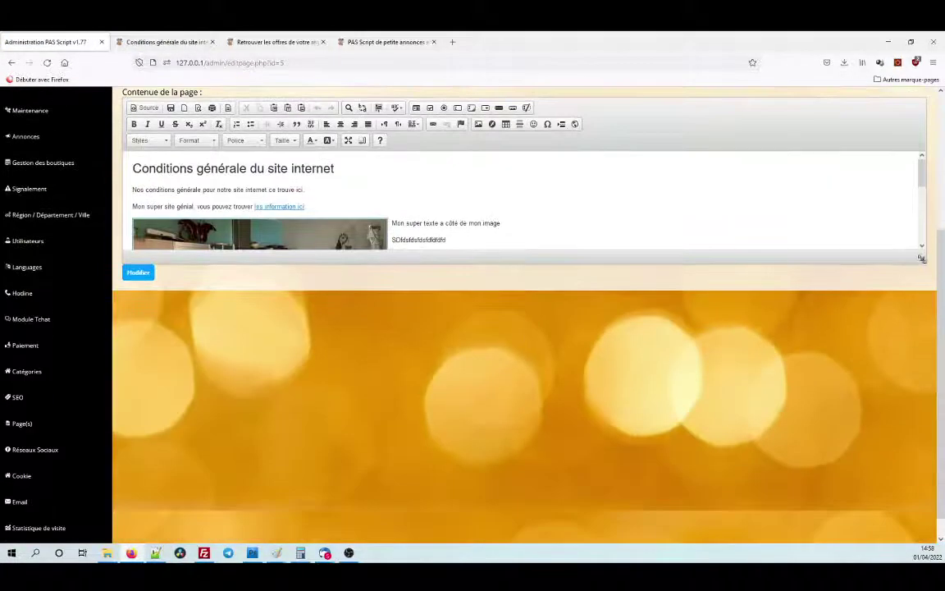
pyautogui.click(364, 342)
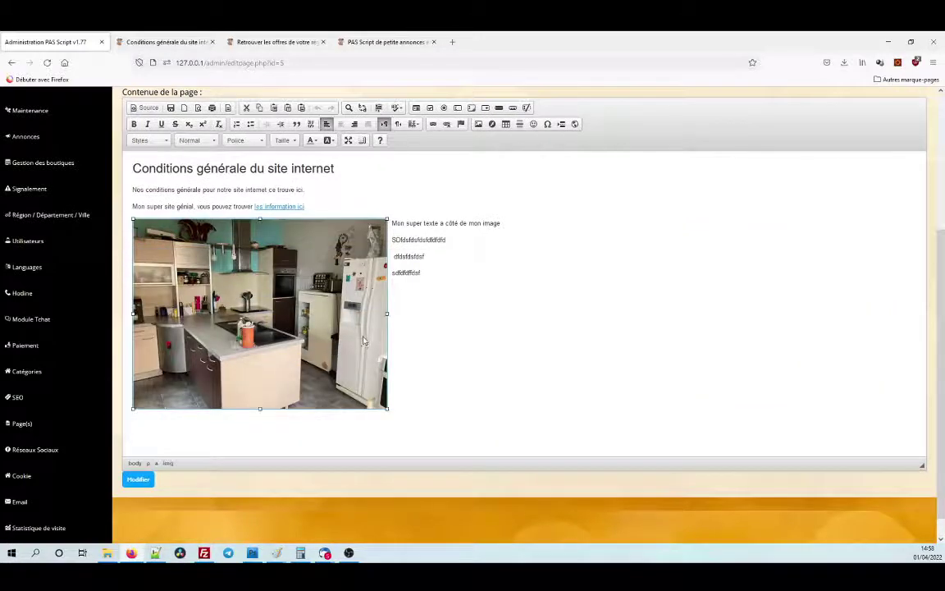
pyautogui.doubleClick(313, 251)
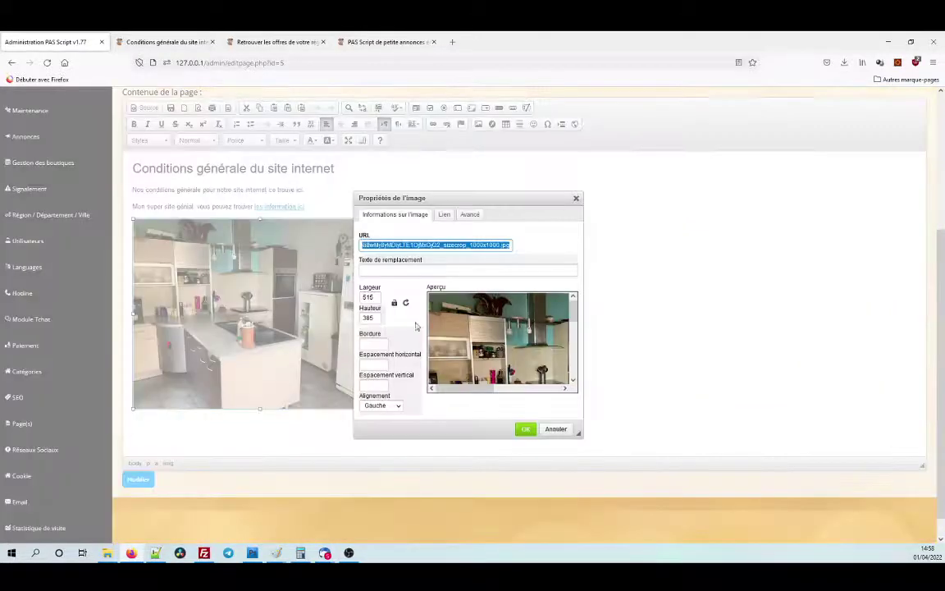
# Set the image's alternative text to 'Appartement', review its Lien and Avancé tabs, and apply.
pyautogui.click(415, 271)
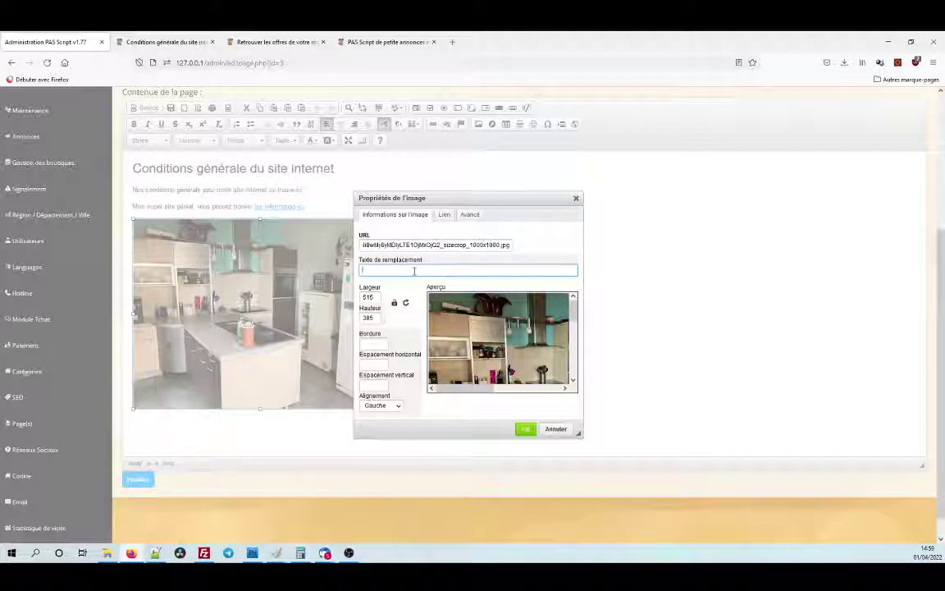
pyautogui.write('pparei')
pyautogui.write('men')
pyautogui.write('t')
pyautogui.click(443, 216)
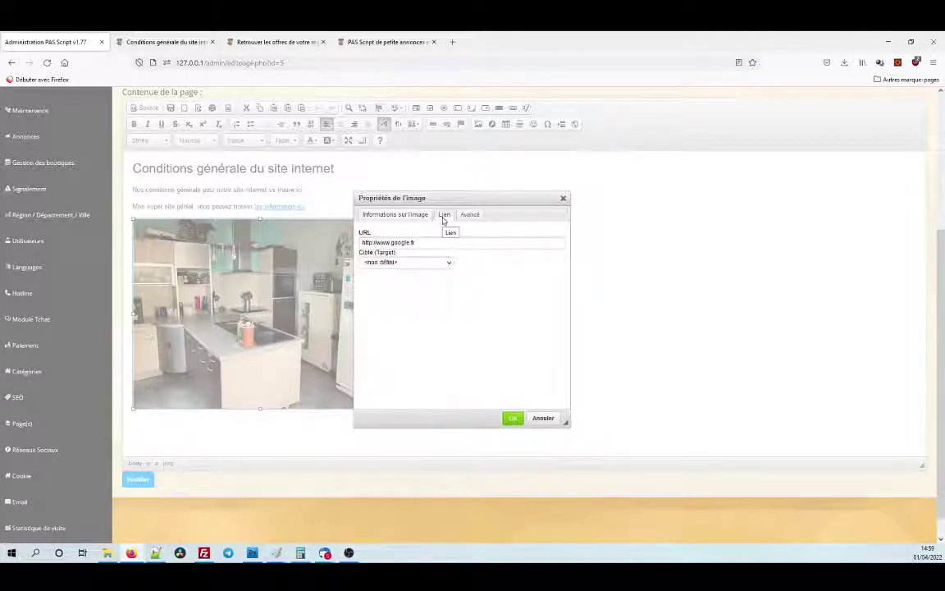
pyautogui.click(414, 215)
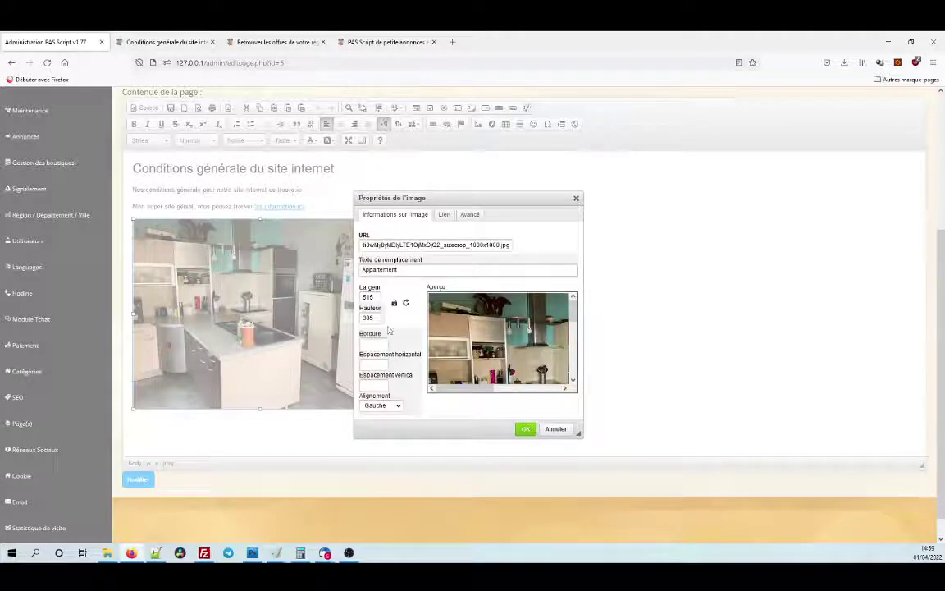
pyautogui.scroll(-1, 393, 329)
pyautogui.click(471, 215)
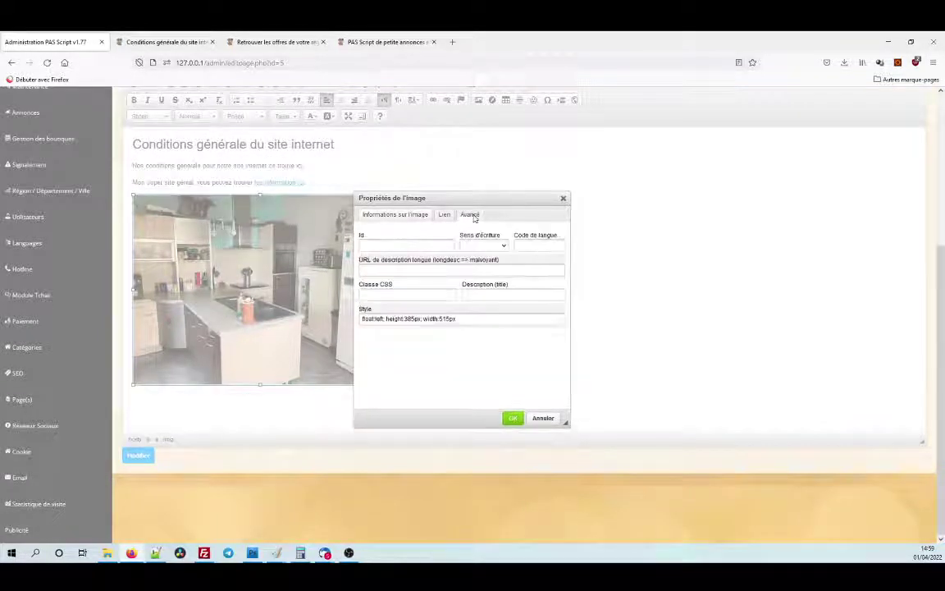
pyautogui.click(422, 214)
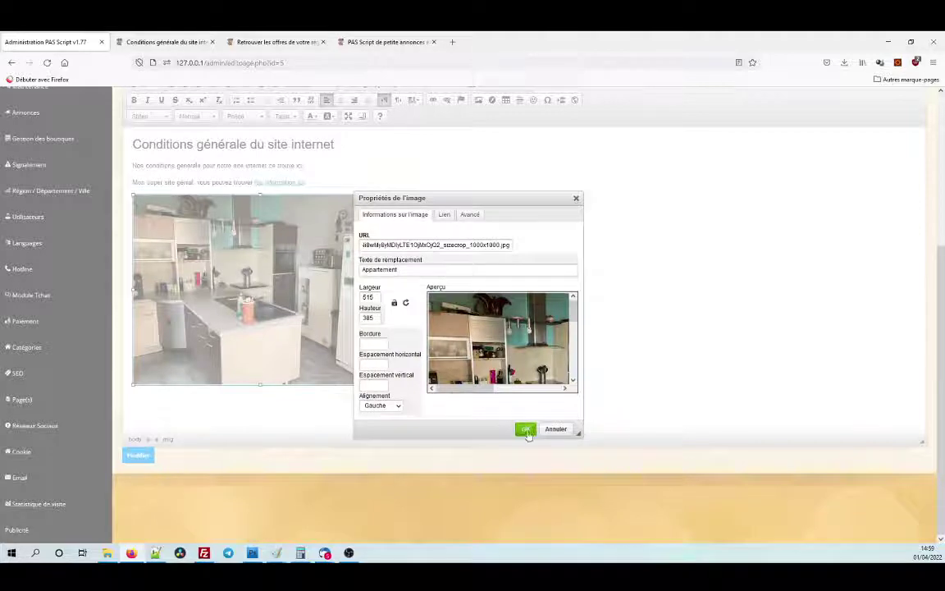
pyautogui.click(526, 429)
pyautogui.scroll(3, 532, 369)
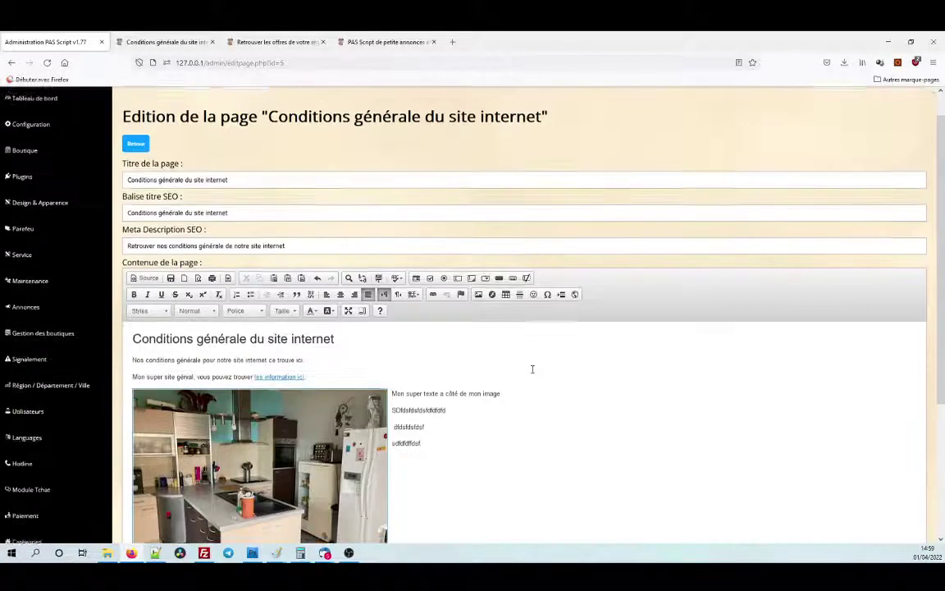
# Insert a 3-row, 2-column table, 500 wide, on a new line below the kitchen image.
pyautogui.scroll(-2, 531, 369)
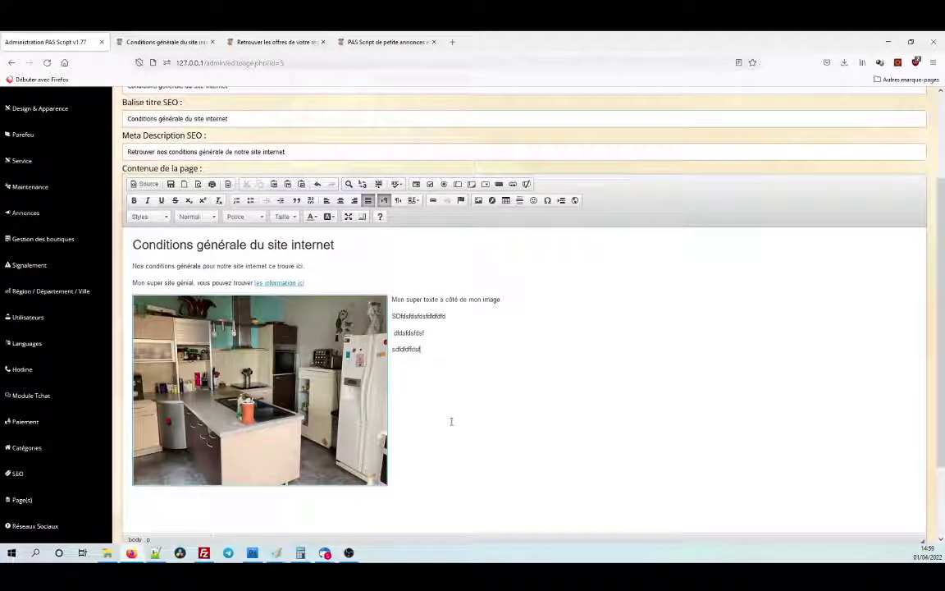
pyautogui.press('Return')
pyautogui.press('Return')
pyautogui.press('Return')
pyautogui.press('Return')
pyautogui.press('Return')
pyautogui.press('Return')
pyautogui.press('Return')
pyautogui.press('Return')
pyautogui.press('Return')
pyautogui.press('Return')
pyautogui.press('Return')
pyautogui.press('Return')
pyautogui.press('Return')
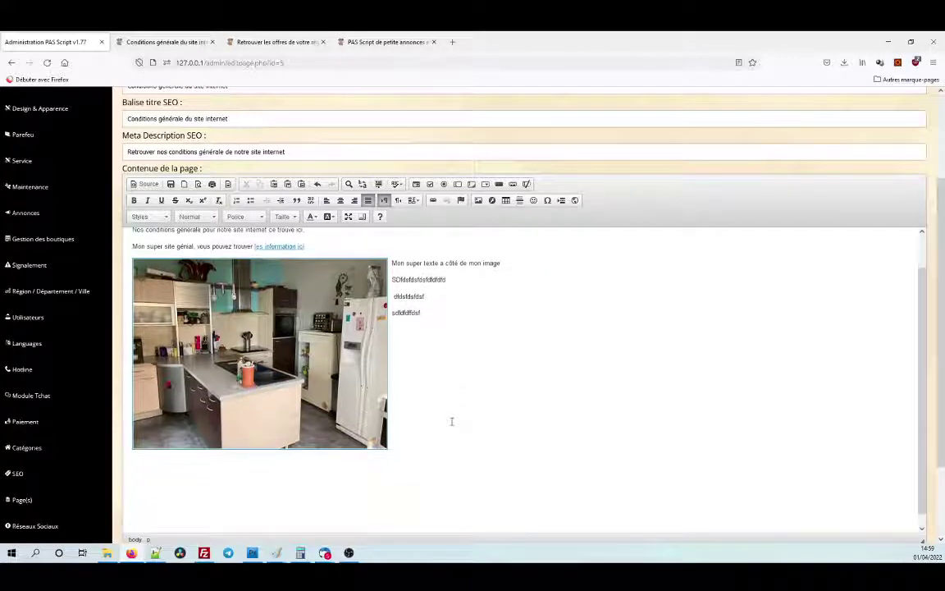
pyautogui.press('BackSpace')
pyautogui.press('BackSpace')
pyautogui.press('BackSpace')
pyautogui.press('BackSpace')
pyautogui.press('BackSpace')
pyautogui.press('BackSpace')
pyautogui.press('BackSpace')
pyautogui.press('BackSpace')
pyautogui.press('BackSpace')
pyautogui.press('BackSpace')
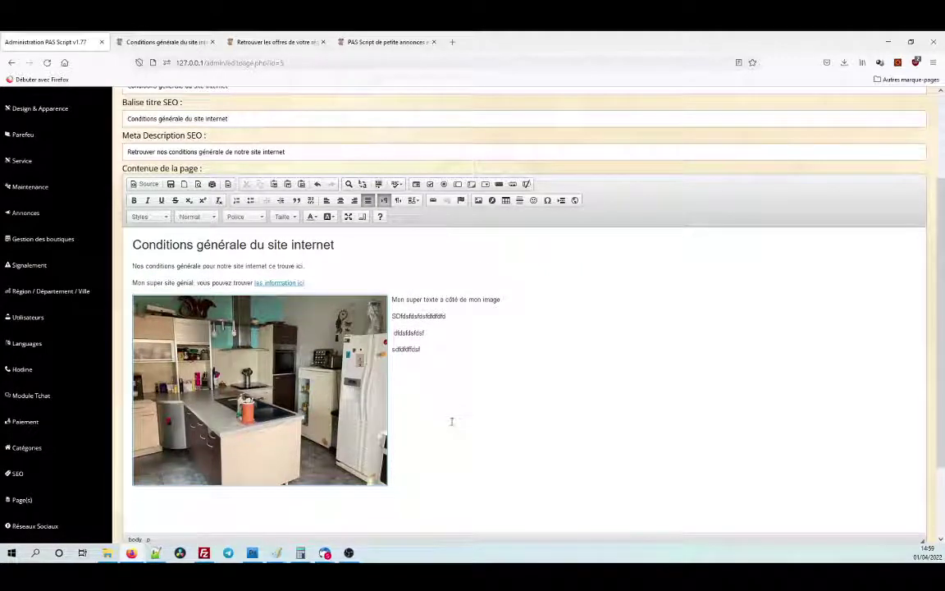
pyautogui.click(507, 202)
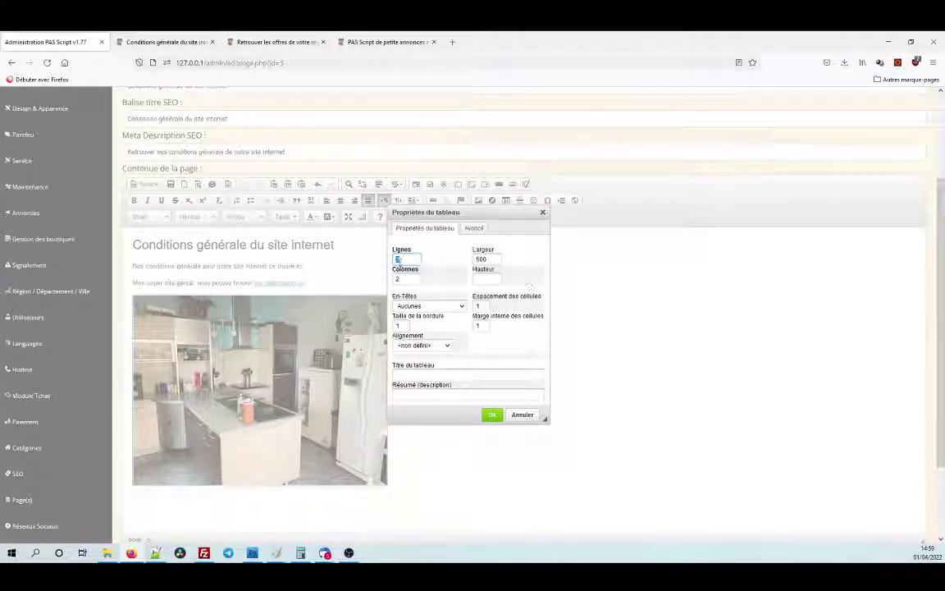
pyautogui.click(490, 416)
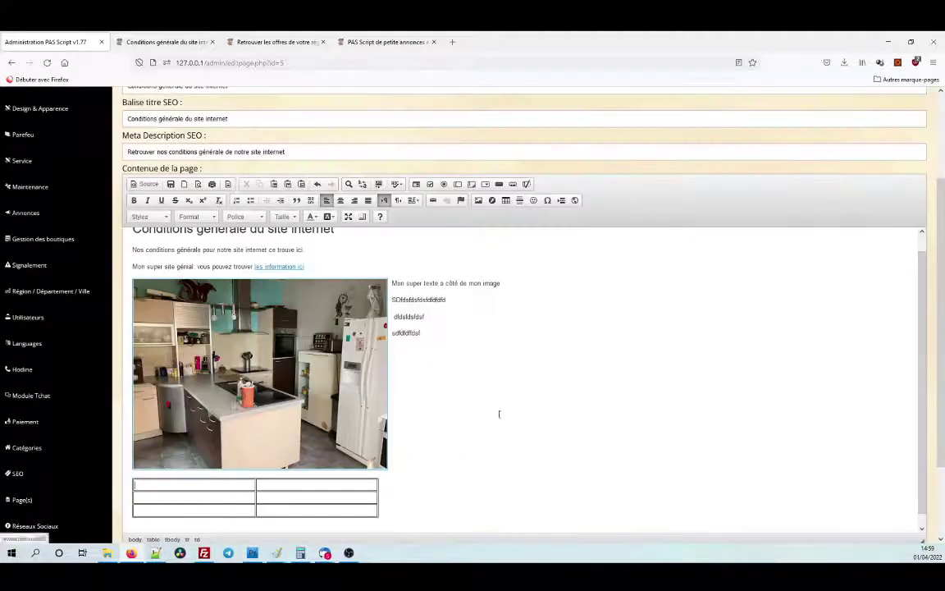
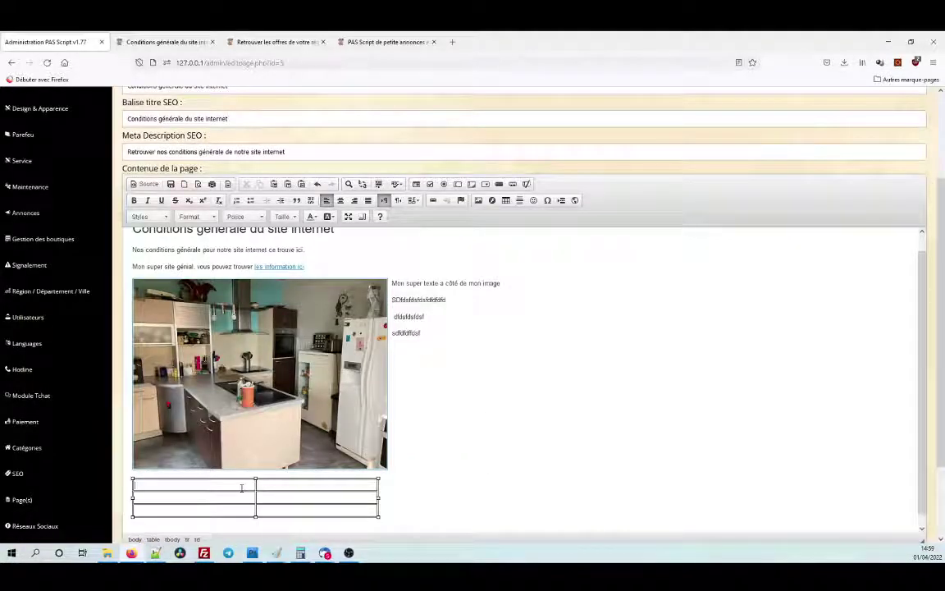
# Type 'Le super tableau' in the first cell, widen column 2, and fill the other cells with 'sdfdsf'.
pyautogui.write('Lo')
pyautogui.write(' super tabl')
pyautogui.write('eau')
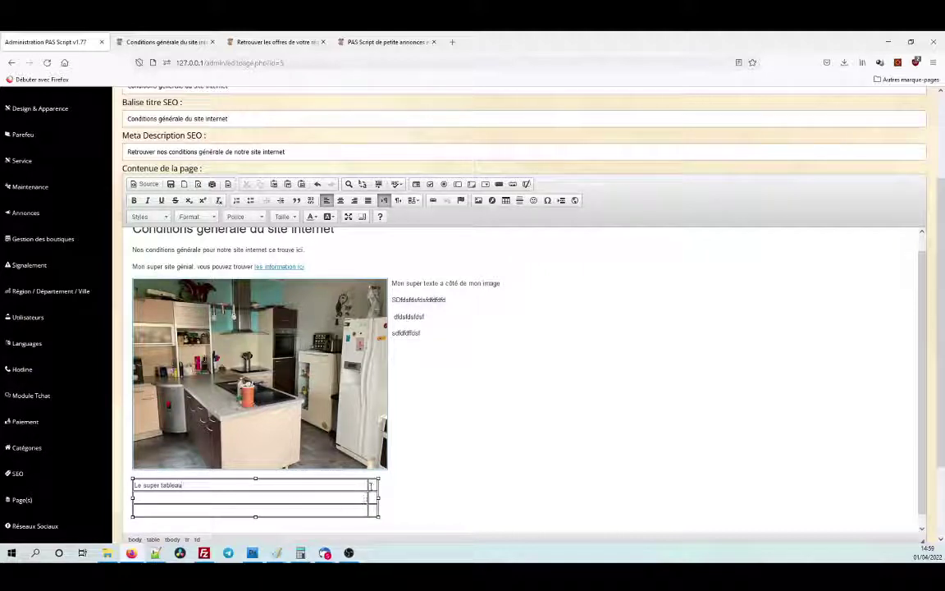
pyautogui.moveTo(370, 485); pyautogui.dragTo(262, 490)
pyautogui.click(224, 498)
pyautogui.write('sdfdsf')
pyautogui.press('Tab')
pyautogui.write('sdfdsf')
pyautogui.press('Tab')
pyautogui.write('sdfdsf')
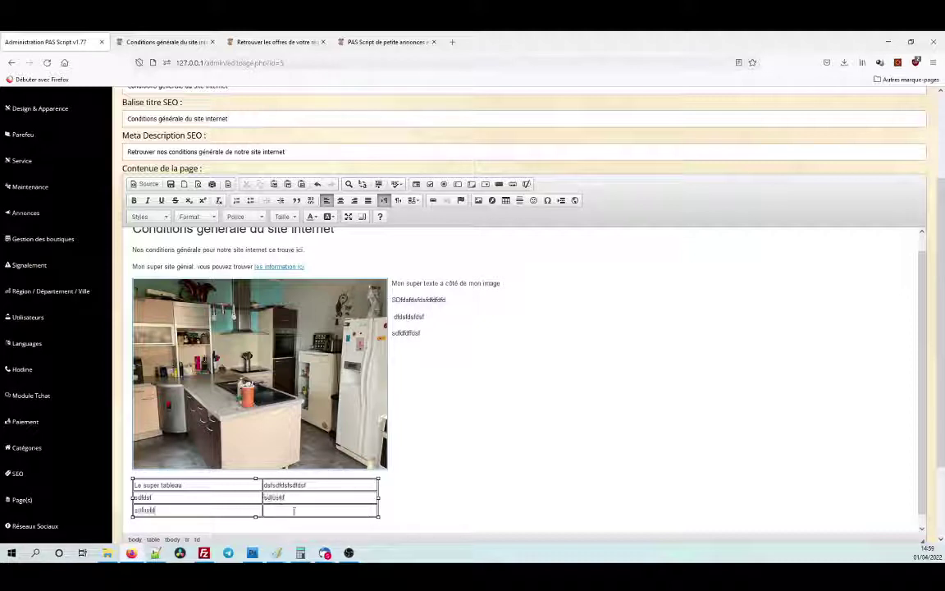
pyautogui.click(293, 511)
pyautogui.write('sdfdsf')
pyautogui.scroll(-1, 439, 504)
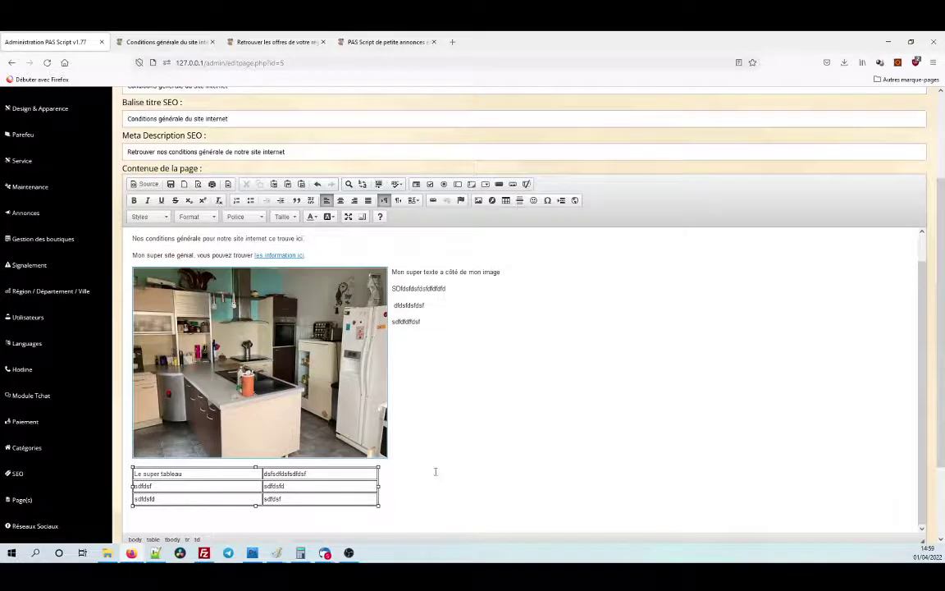
pyautogui.scroll(-2, 793, 451)
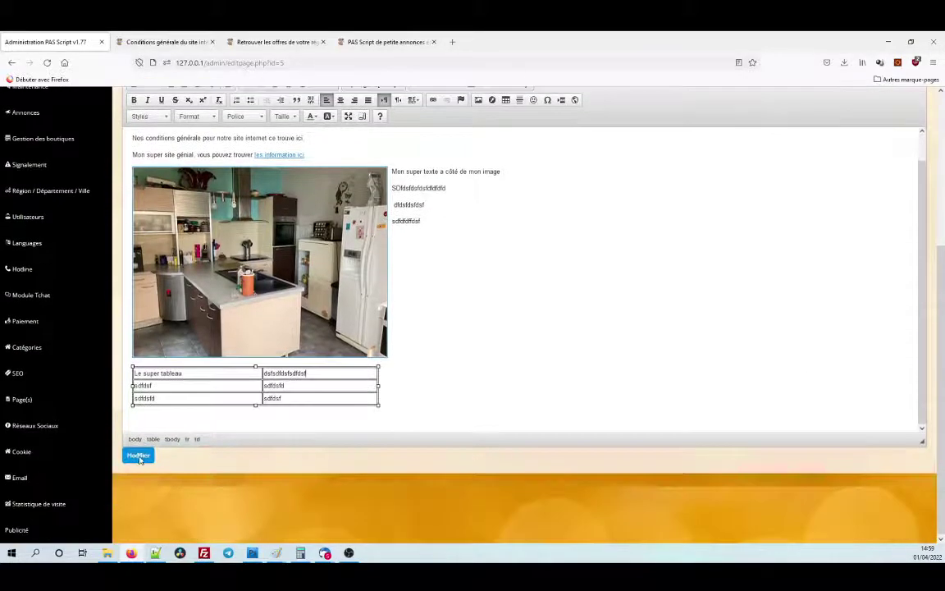
# Save the terms page and check the public page shows the table below the kitchen image.
pyautogui.click(140, 456)
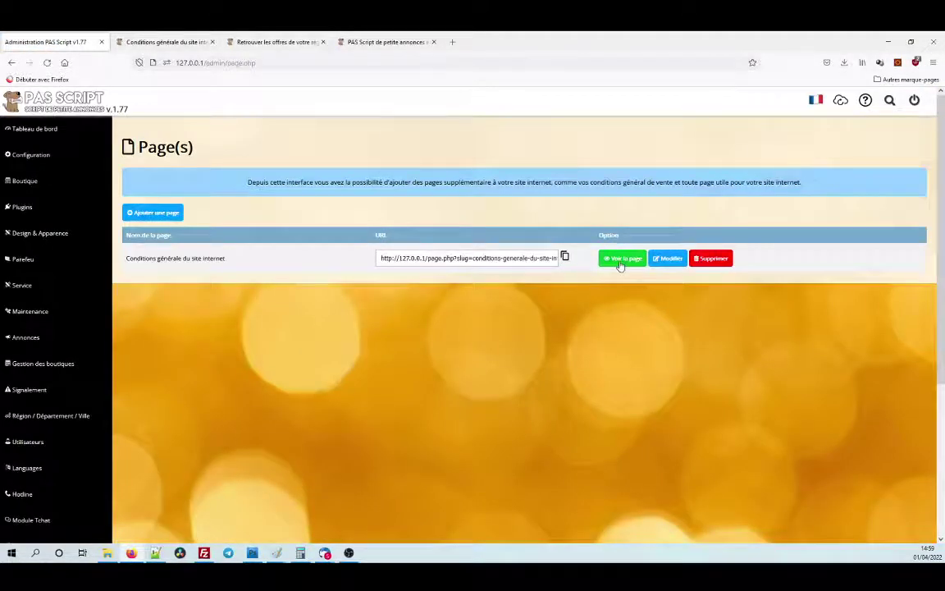
pyautogui.click(622, 259)
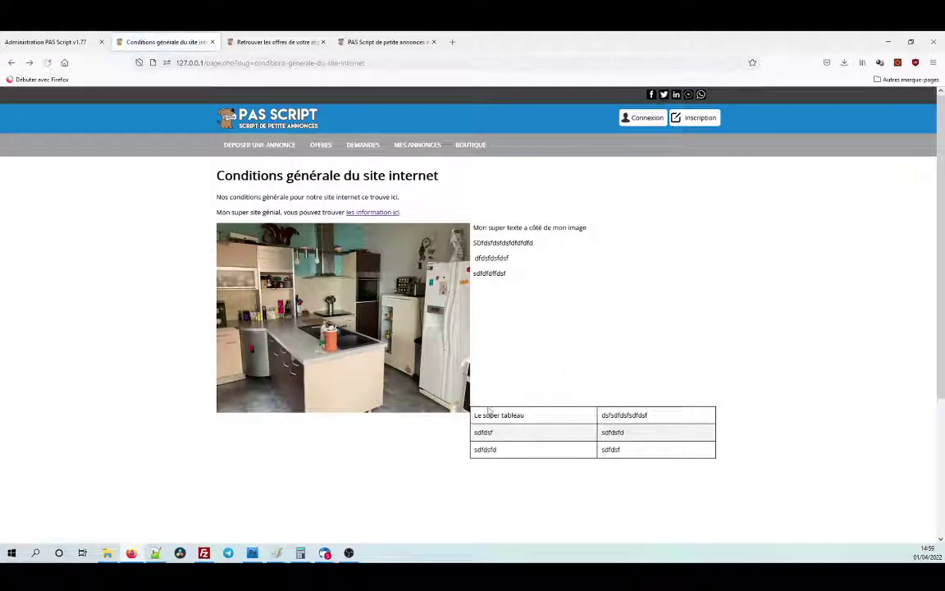
pyautogui.click(60, 39)
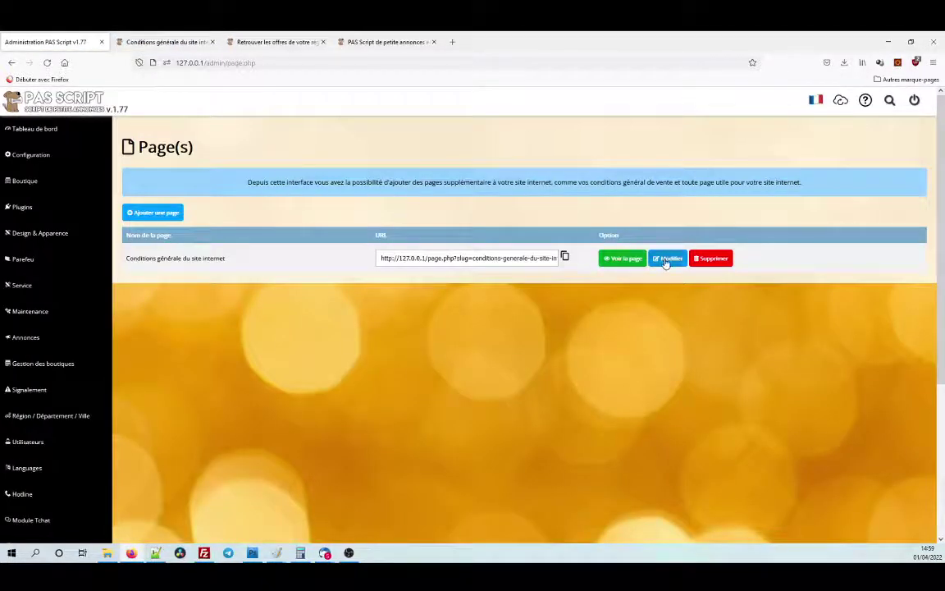
pyautogui.click(667, 257)
pyautogui.scroll(-5, 433, 369)
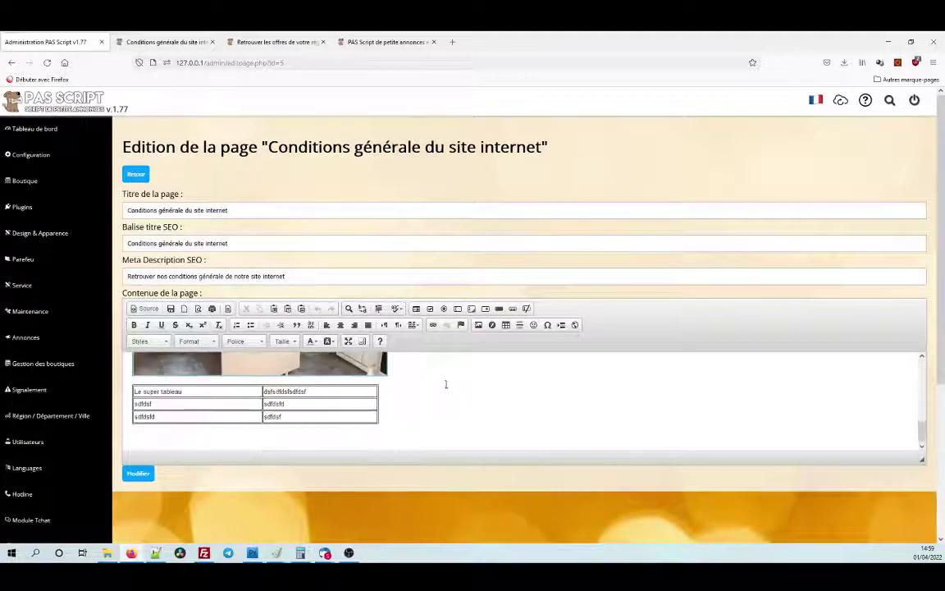
pyautogui.click(138, 473)
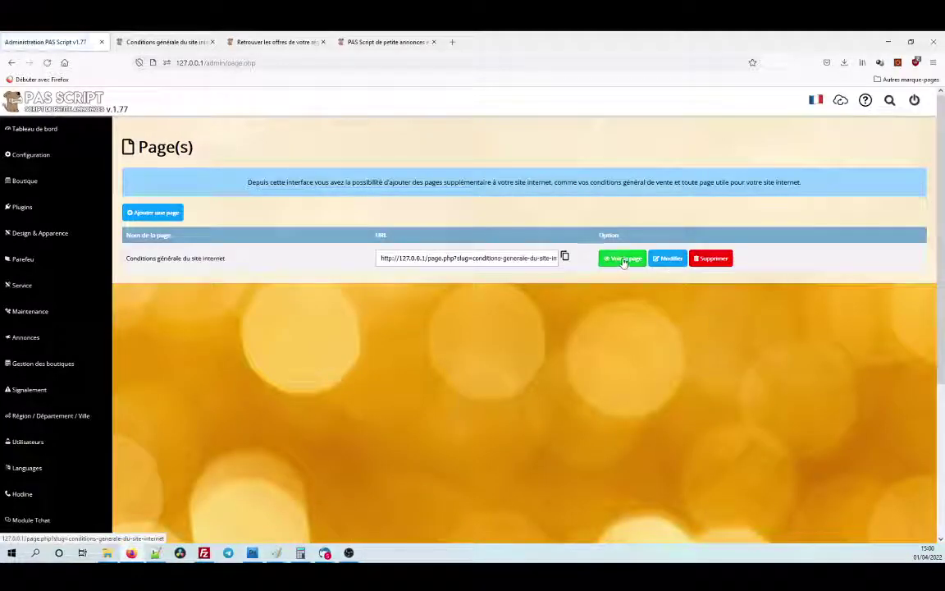
pyautogui.click(622, 259)
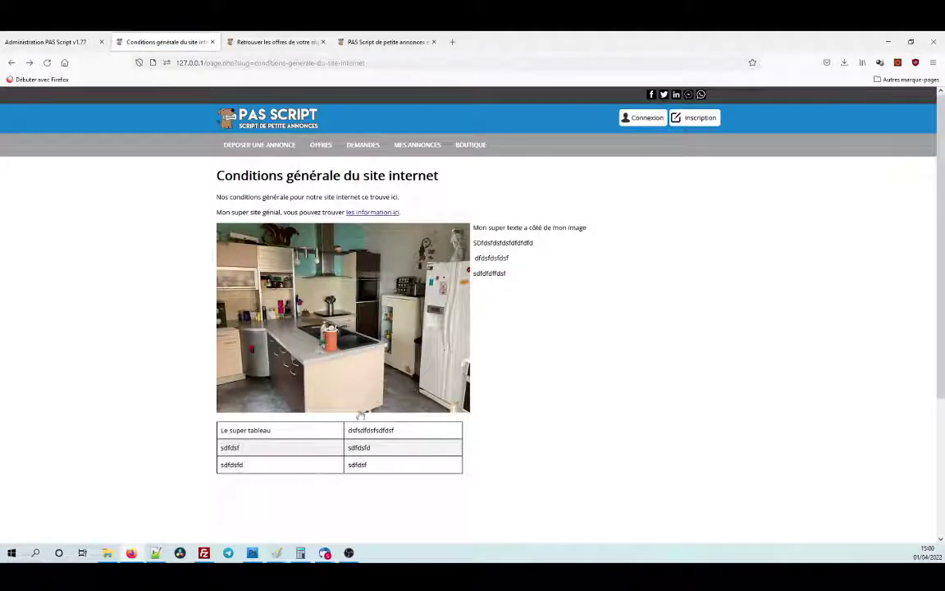
# Return to the admin page list and reopen the terms page for editing.
pyautogui.moveTo(242, 445); pyautogui.dragTo(356, 477)
pyautogui.click(49, 42)
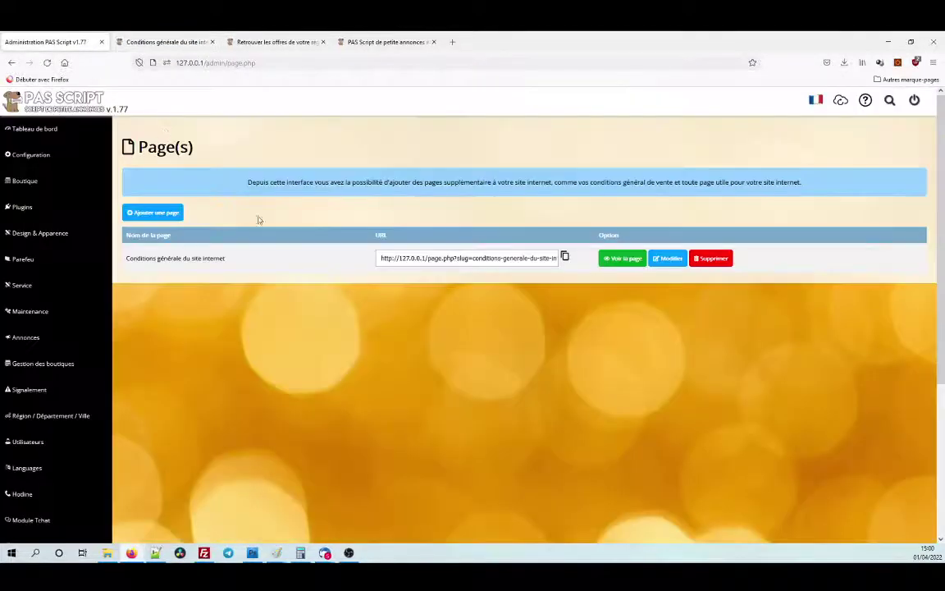
pyautogui.click(674, 264)
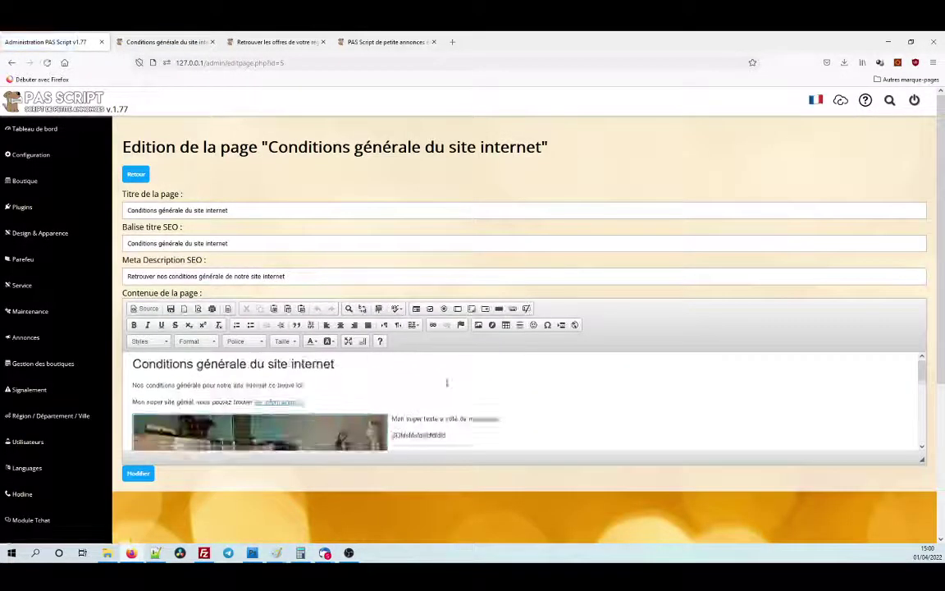
# Make the table slightly taller by dragging its top edge.
pyautogui.scroll(-5, 450, 386)
pyautogui.click(205, 394)
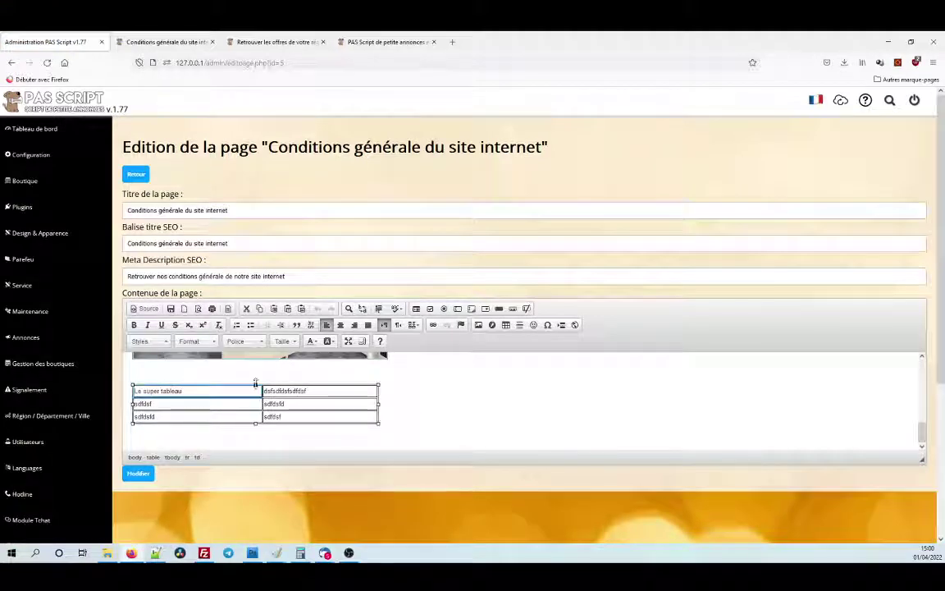
pyautogui.hotkey('ctrl', 'a')
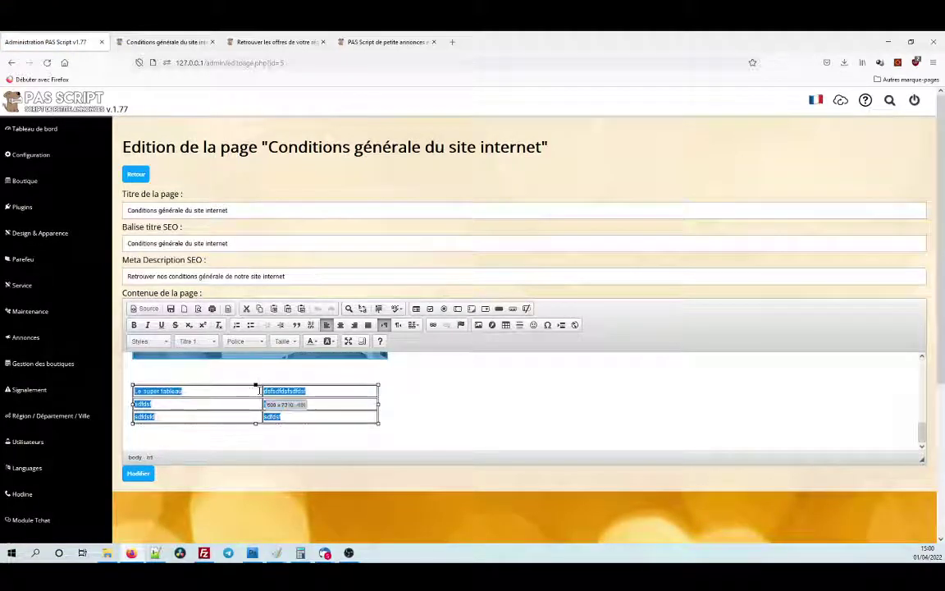
pyautogui.click(256, 384)
pyautogui.moveTo(256, 384); pyautogui.dragTo(257, 376)
# Widen the table and its columns, then bring up Propriétés du tableau.
pyautogui.click(234, 408)
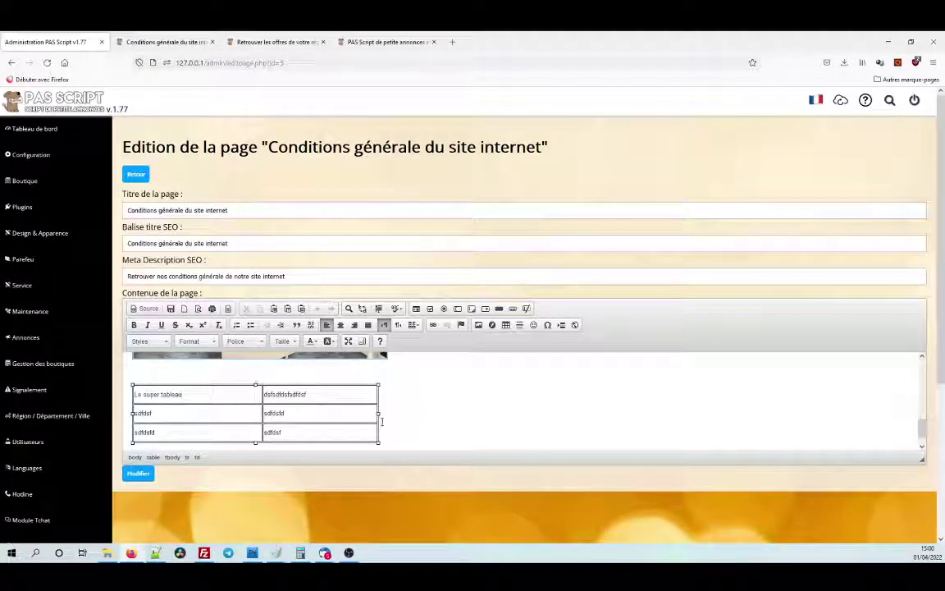
pyautogui.moveTo(380, 413); pyautogui.dragTo(440, 415)
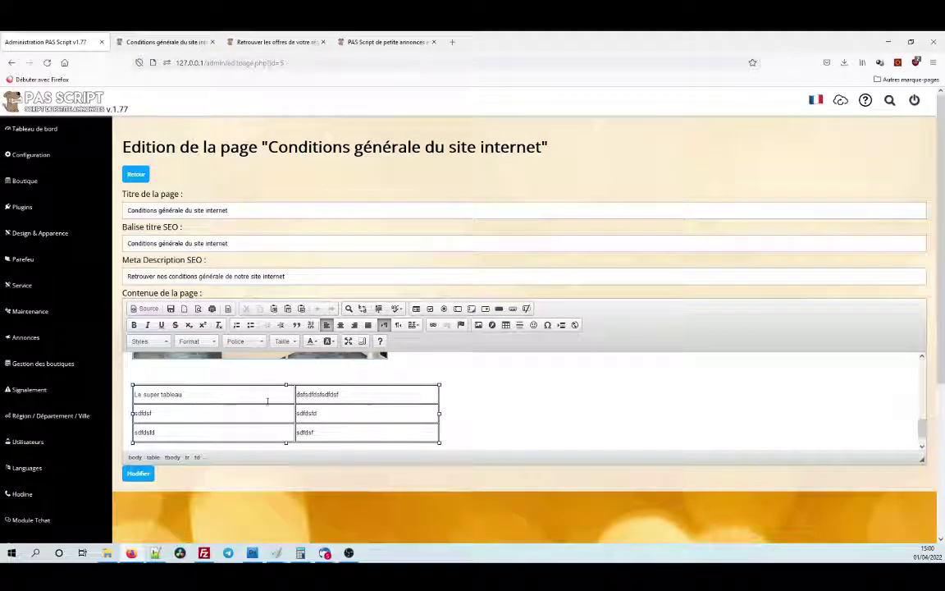
pyautogui.click(266, 400)
pyautogui.click(506, 325)
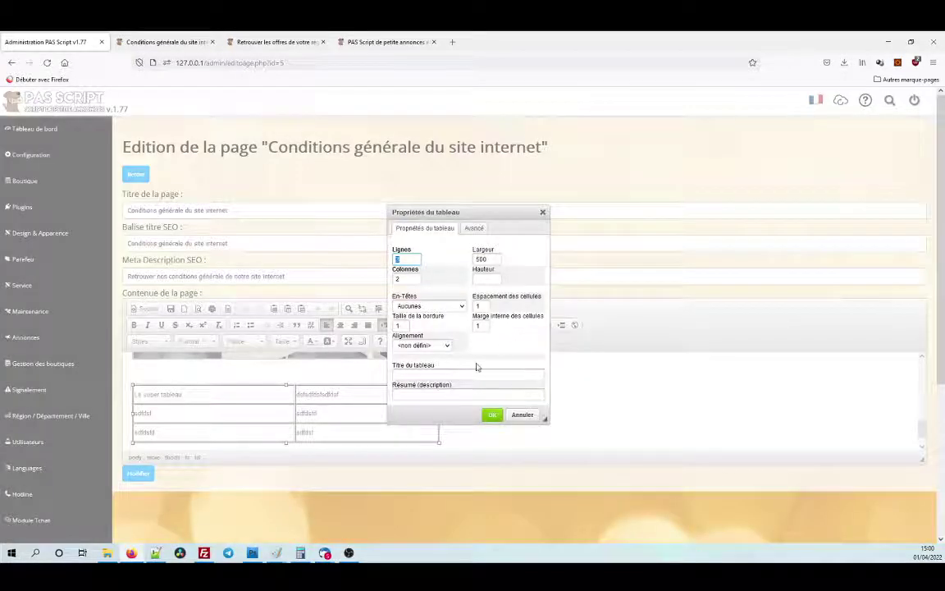
# Try the En-Têtes and Alignement options, then set En-Têtes back to Aucunes.
pyautogui.click(459, 307)
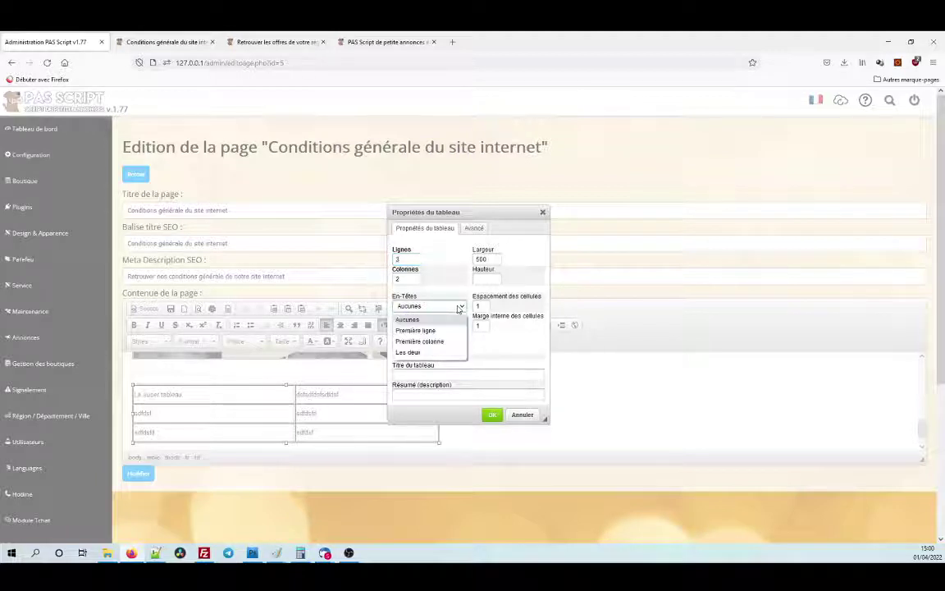
pyautogui.click(459, 307)
pyautogui.click(459, 307)
pyautogui.click(433, 341)
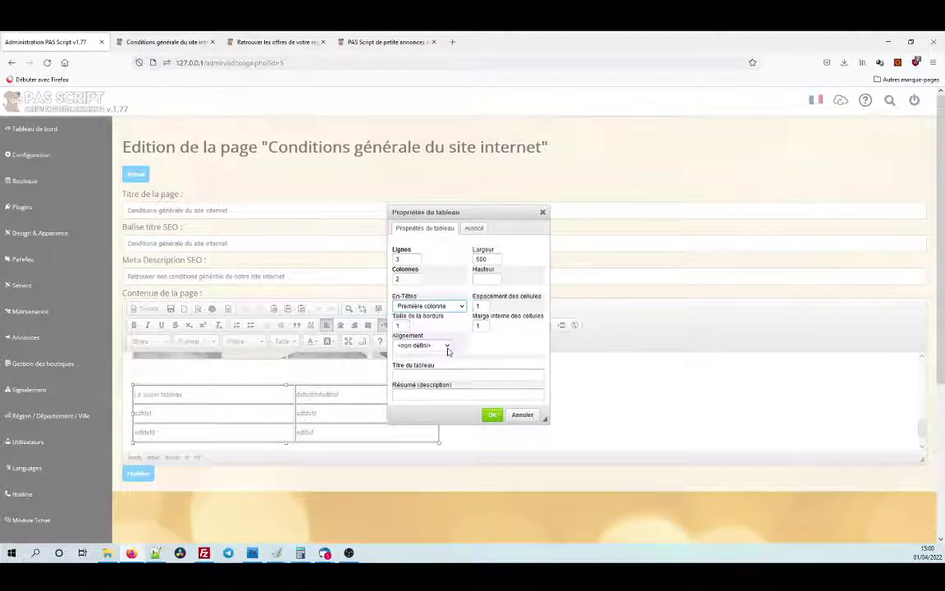
pyautogui.click(446, 345)
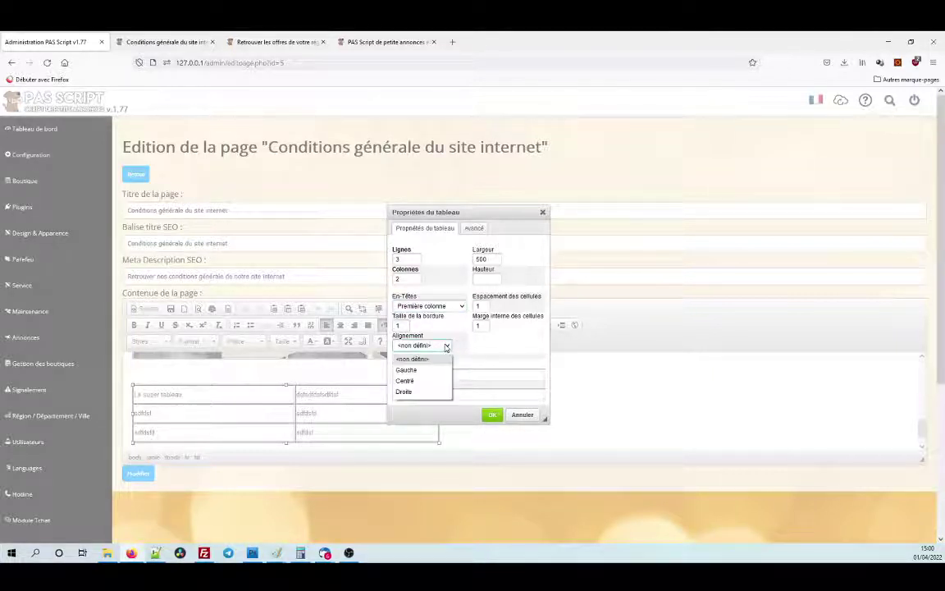
pyautogui.click(446, 346)
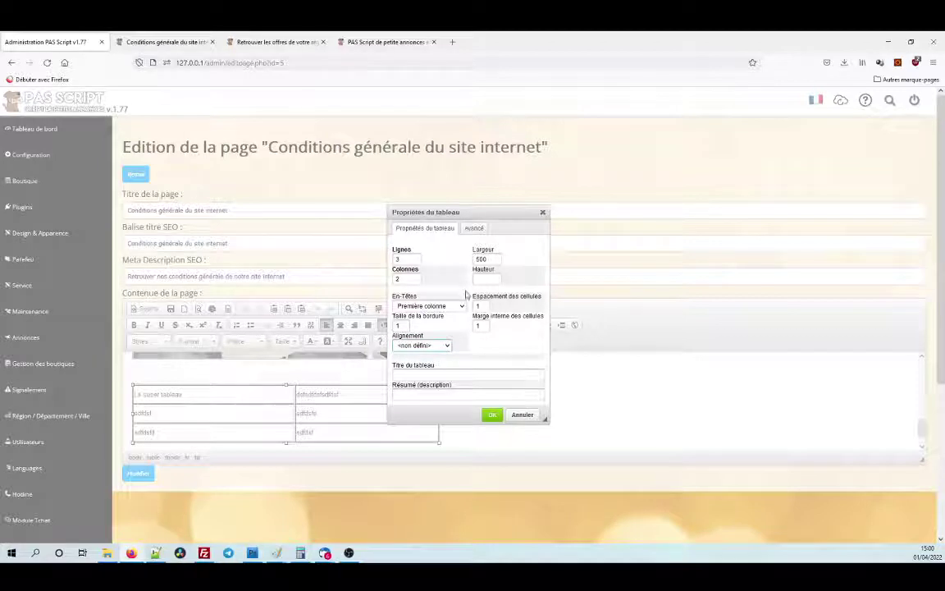
pyautogui.click(461, 306)
pyautogui.click(443, 319)
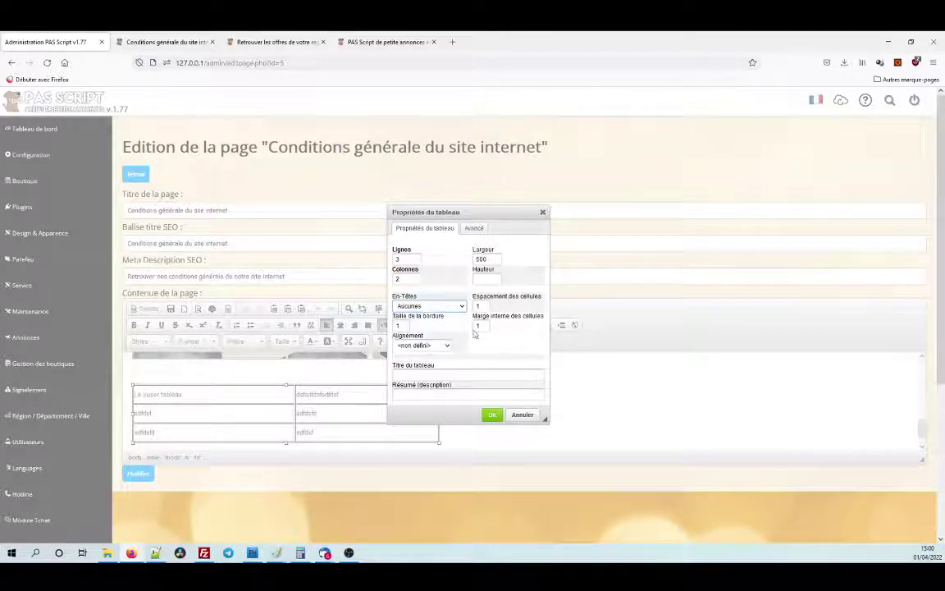
# Leave writing direction and alignment undefined and apply the table properties with OK.
pyautogui.click(475, 228)
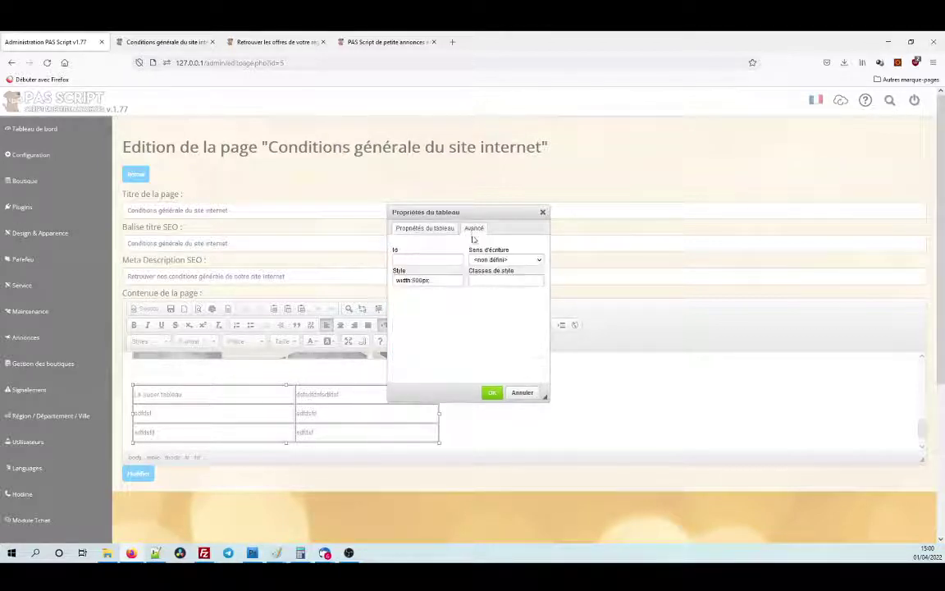
pyautogui.click(518, 261)
pyautogui.click(504, 272)
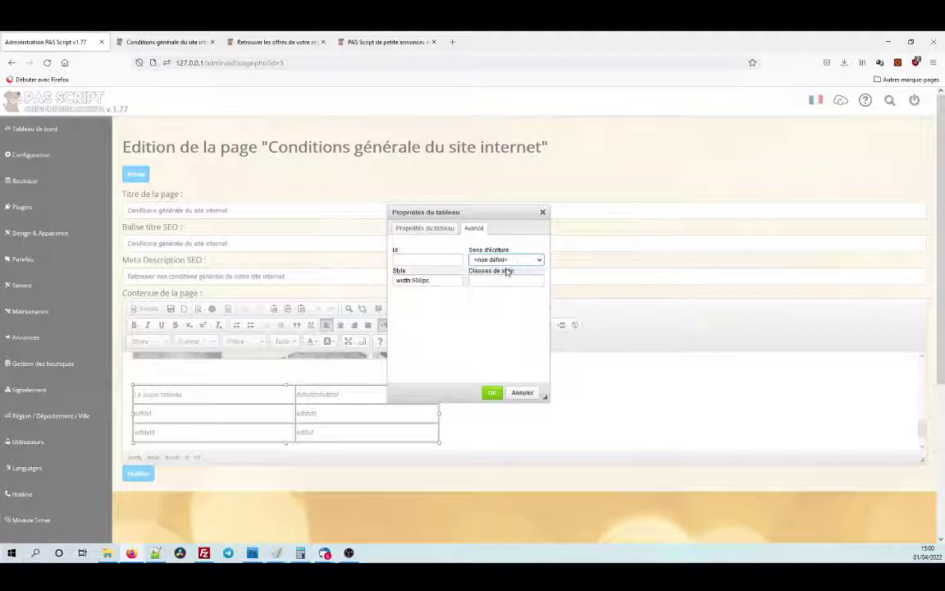
pyautogui.click(425, 228)
pyautogui.scroll(-2, 462, 367)
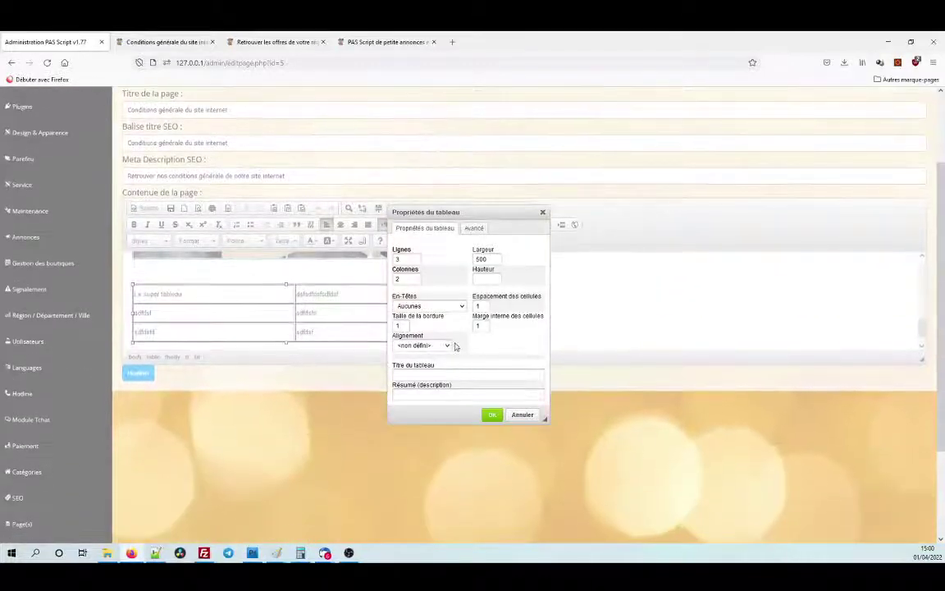
pyautogui.click(448, 345)
pyautogui.click(449, 346)
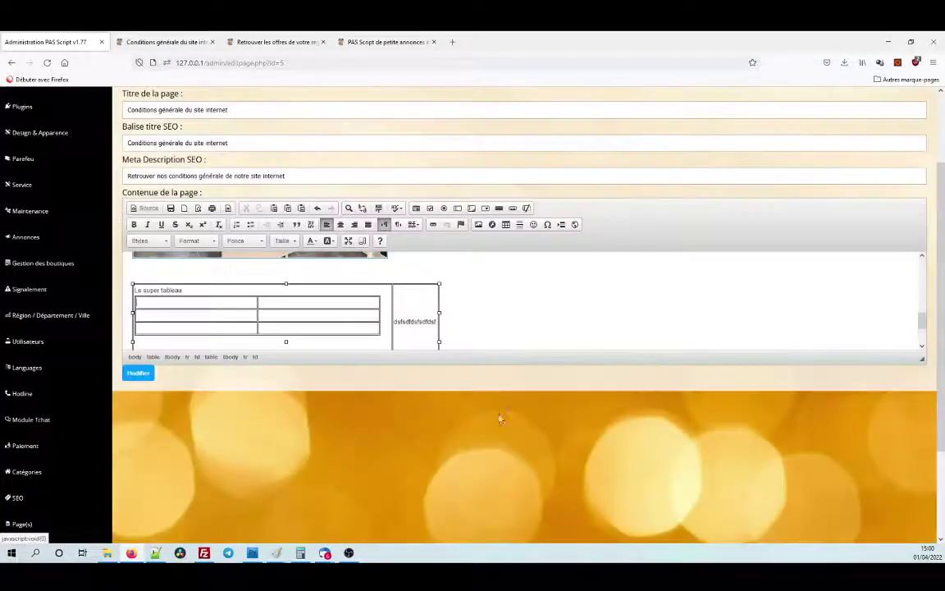
pyautogui.click(492, 415)
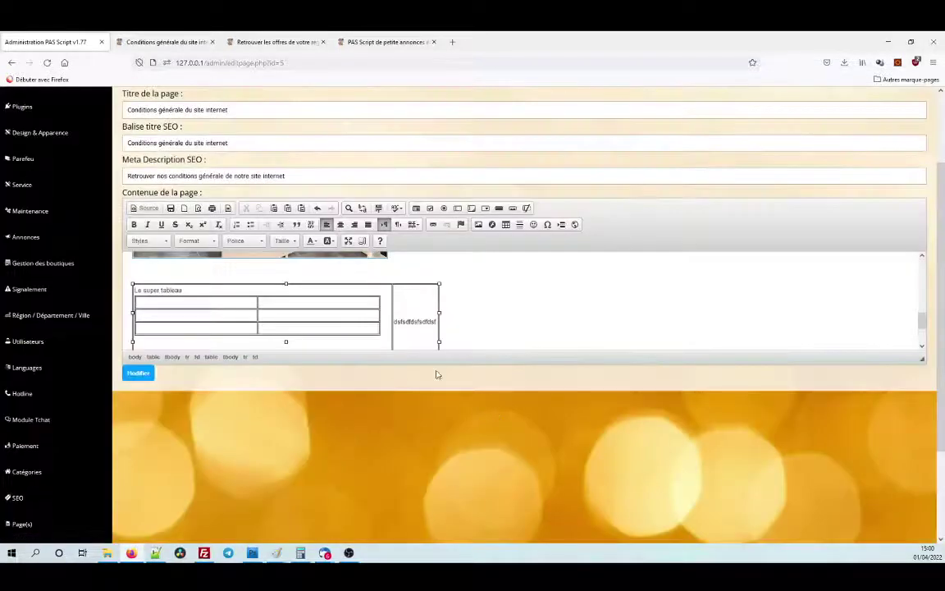
# Undo the table change, make the editing area taller, and switch to the HTML Source view.
pyautogui.hotkey('ctrl', 'z')
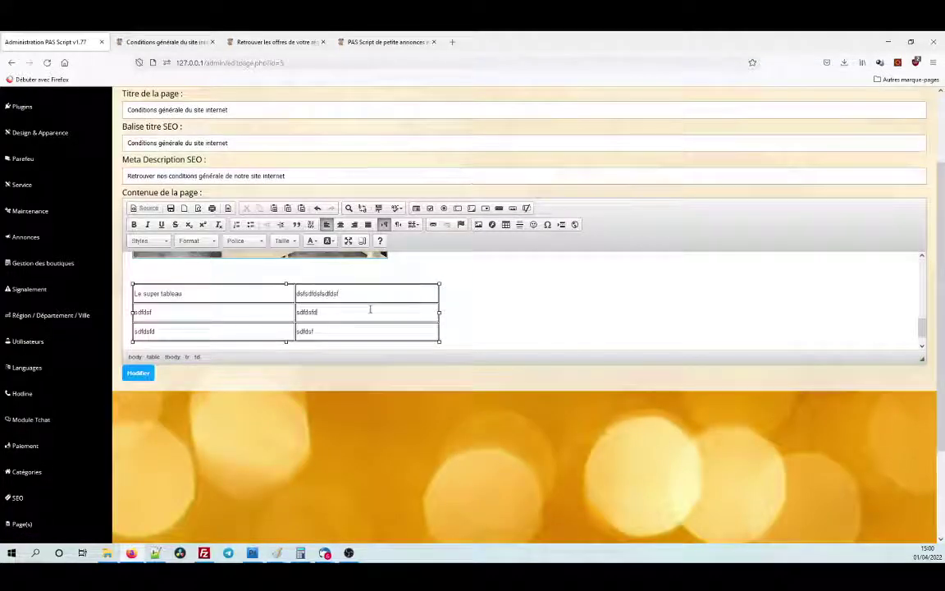
pyautogui.doubleClick(329, 293)
pyautogui.click(453, 347)
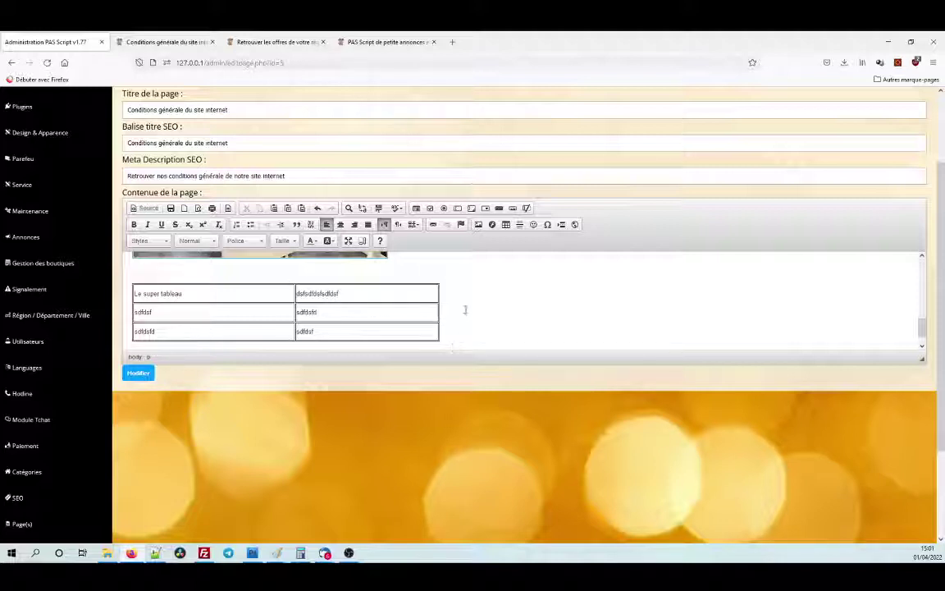
pyautogui.scroll(3, 492, 269)
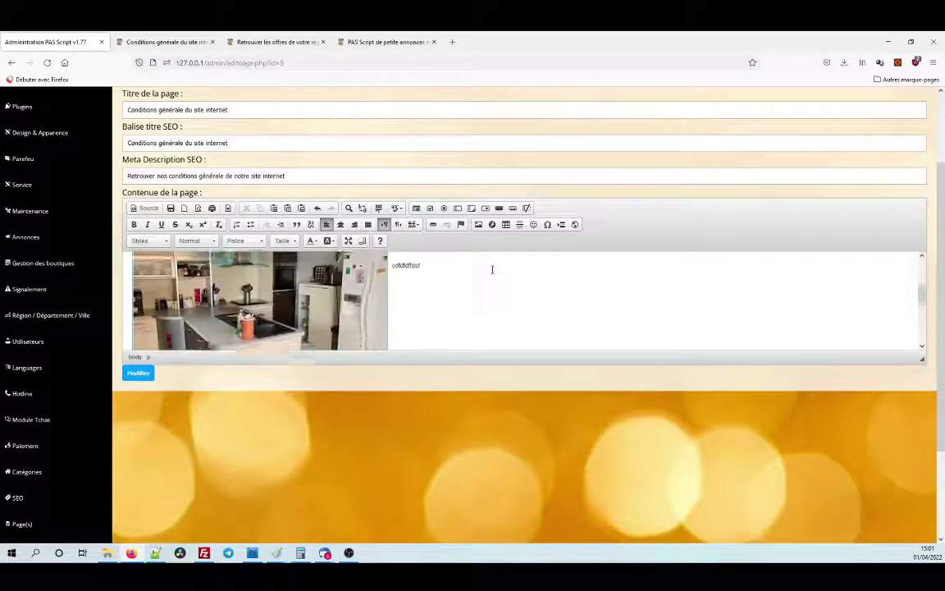
pyautogui.scroll(-4, 493, 271)
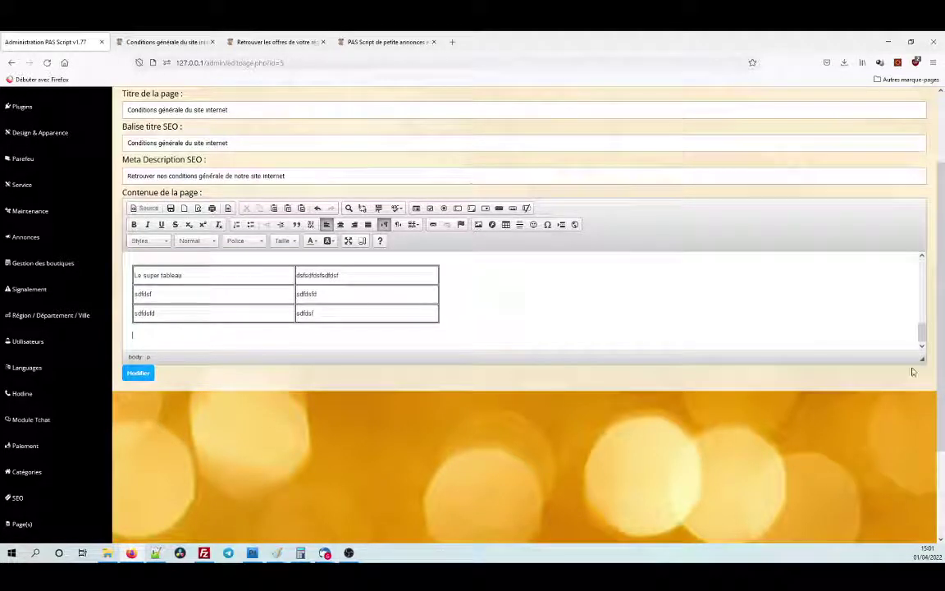
pyautogui.moveTo(922, 359); pyautogui.dragTo(930, 503)
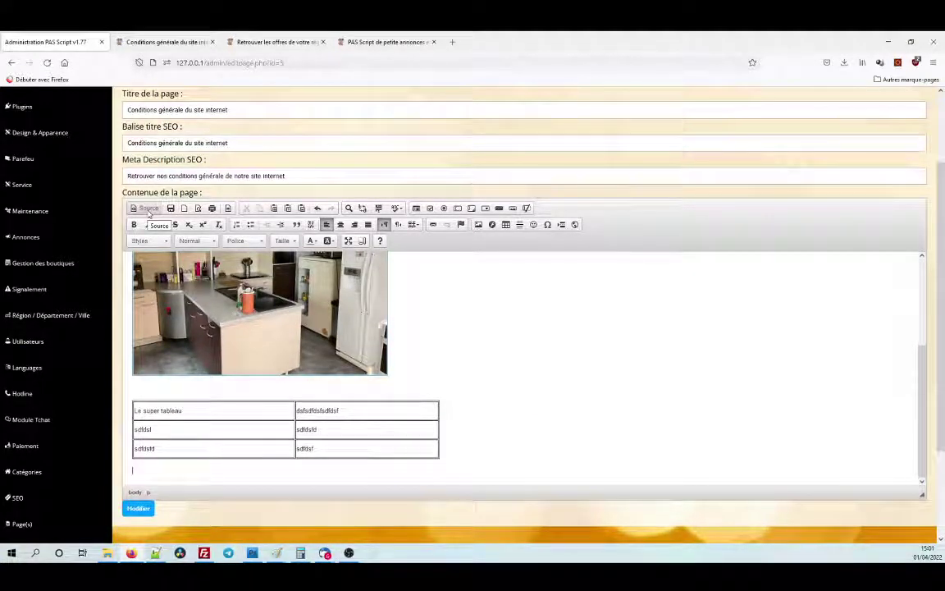
pyautogui.click(146, 208)
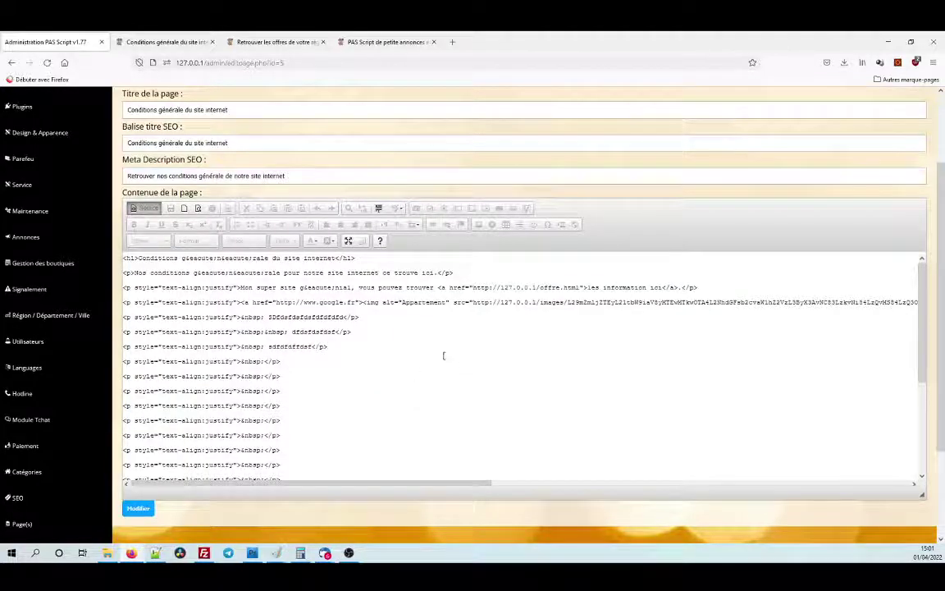
# Review the HTML source, return to the formatted view, and start a form button below the table.
pyautogui.scroll(-10, 427, 368)
pyautogui.scroll(8, 379, 307)
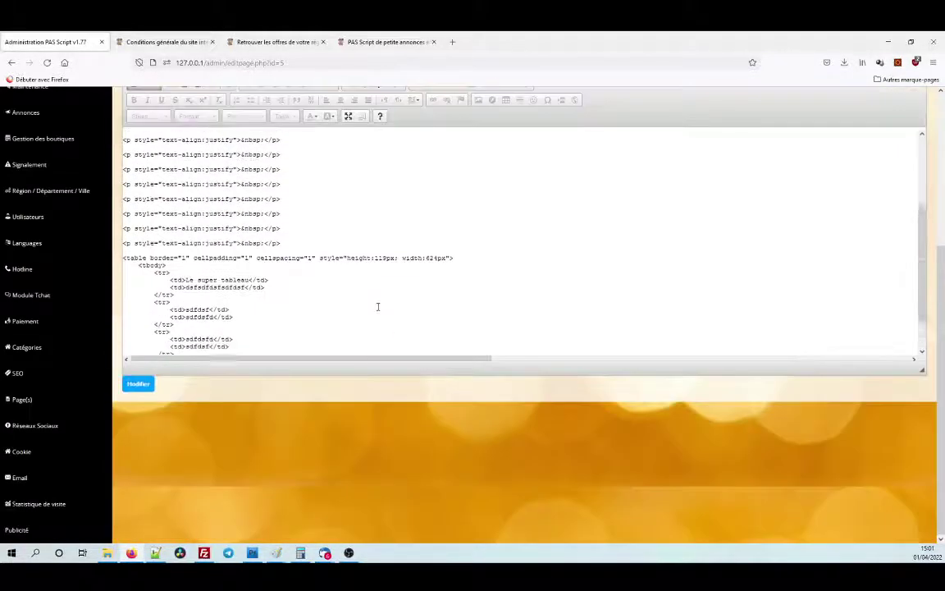
pyautogui.scroll(5, 365, 277)
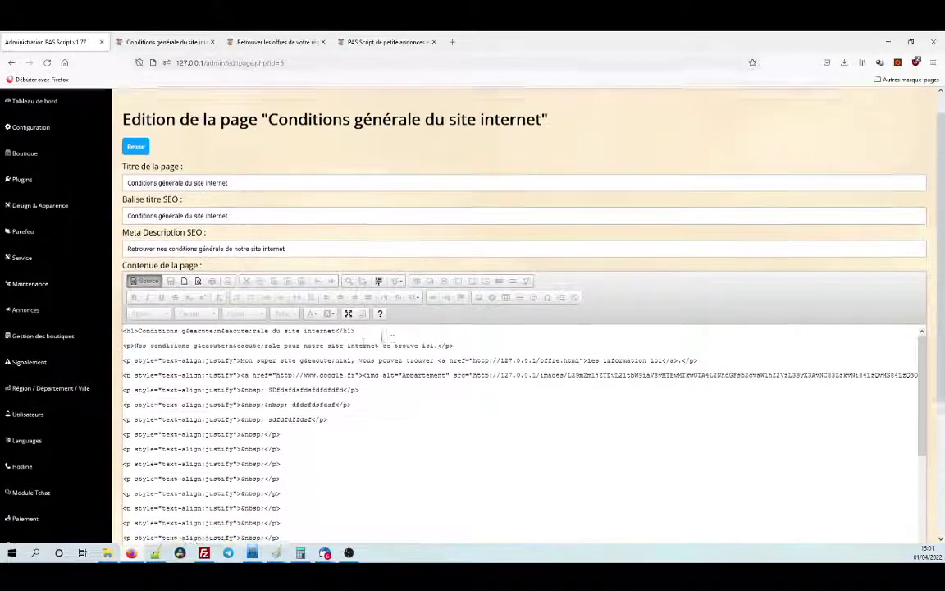
pyautogui.scroll(-10, 321, 394)
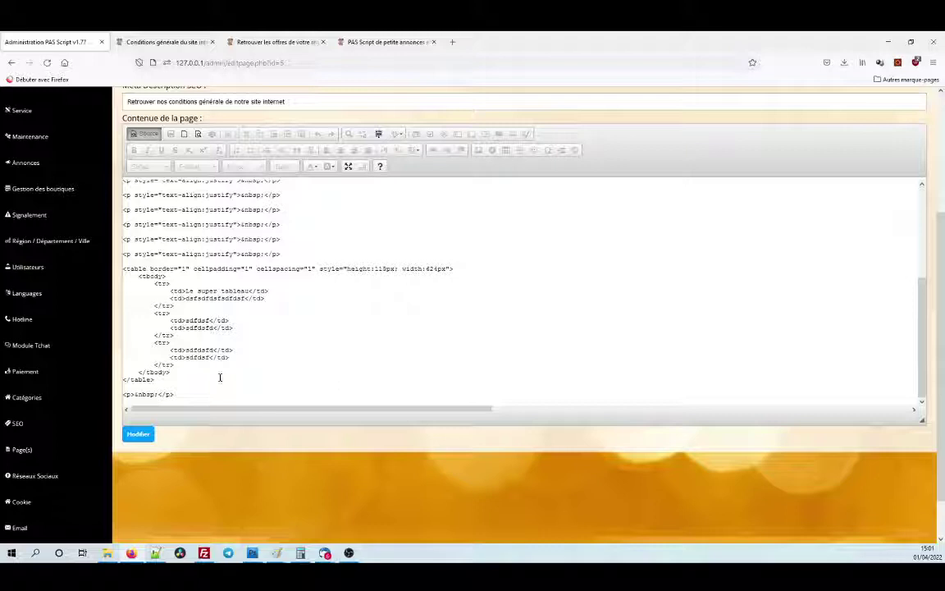
pyautogui.click(194, 382)
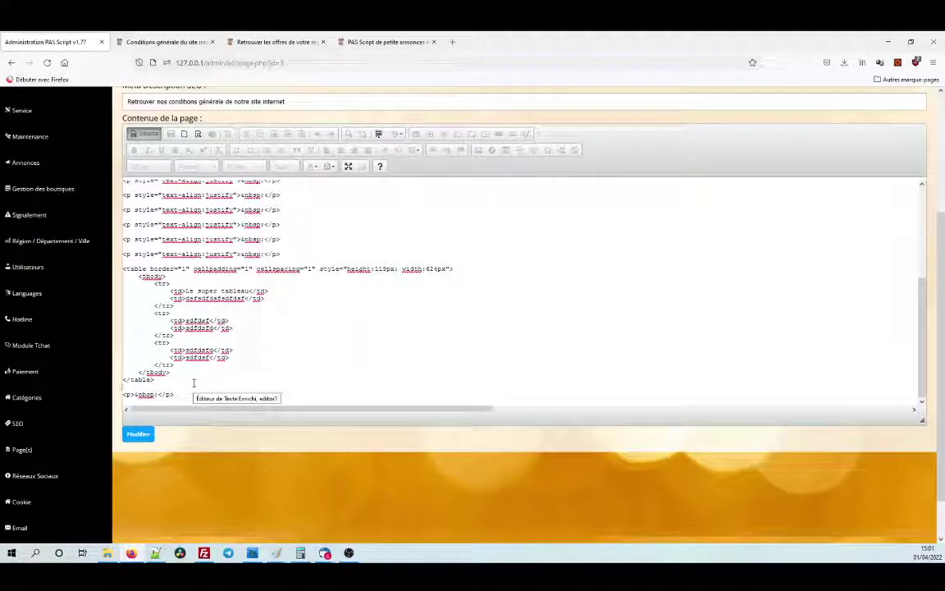
pyautogui.click(145, 134)
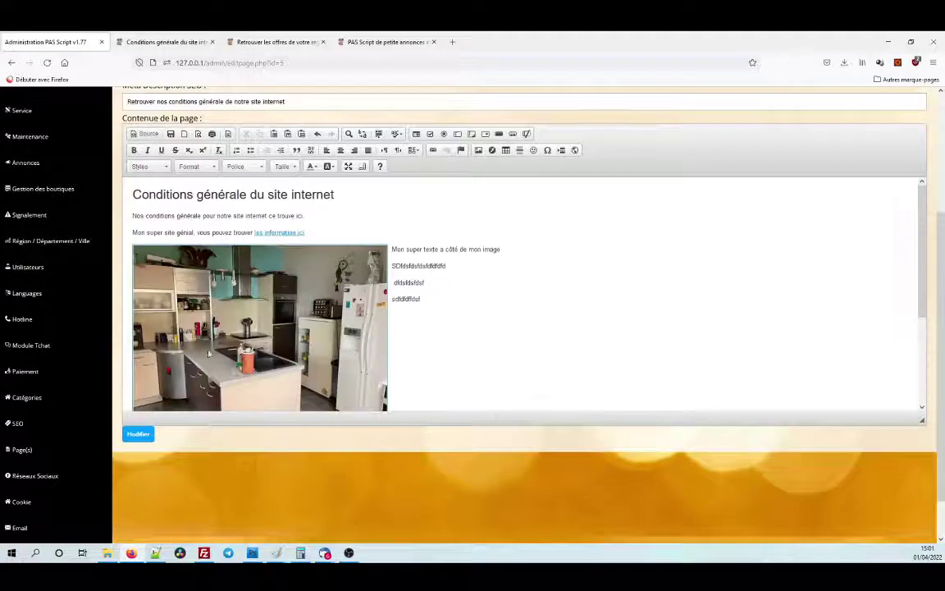
pyautogui.click(234, 397)
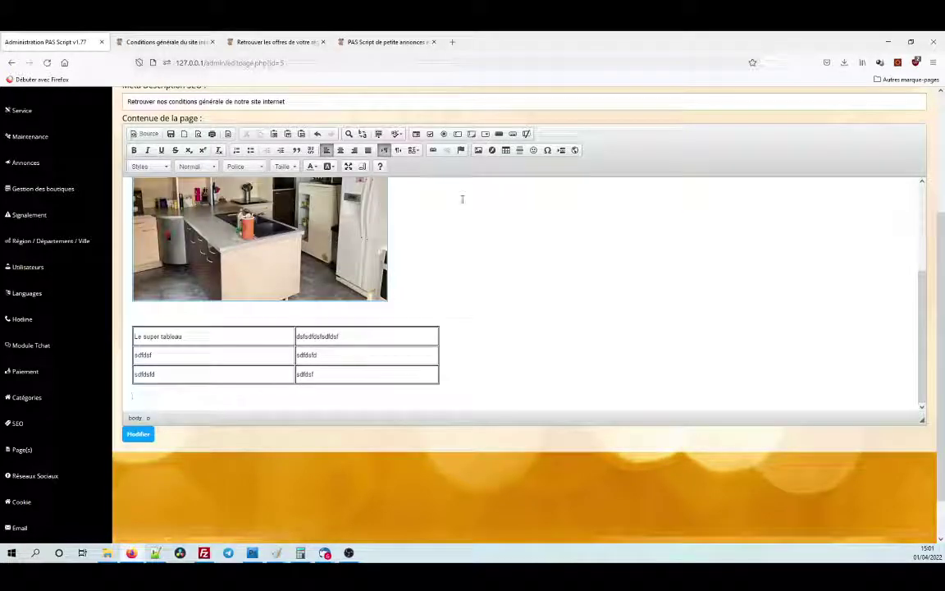
pyautogui.click(499, 134)
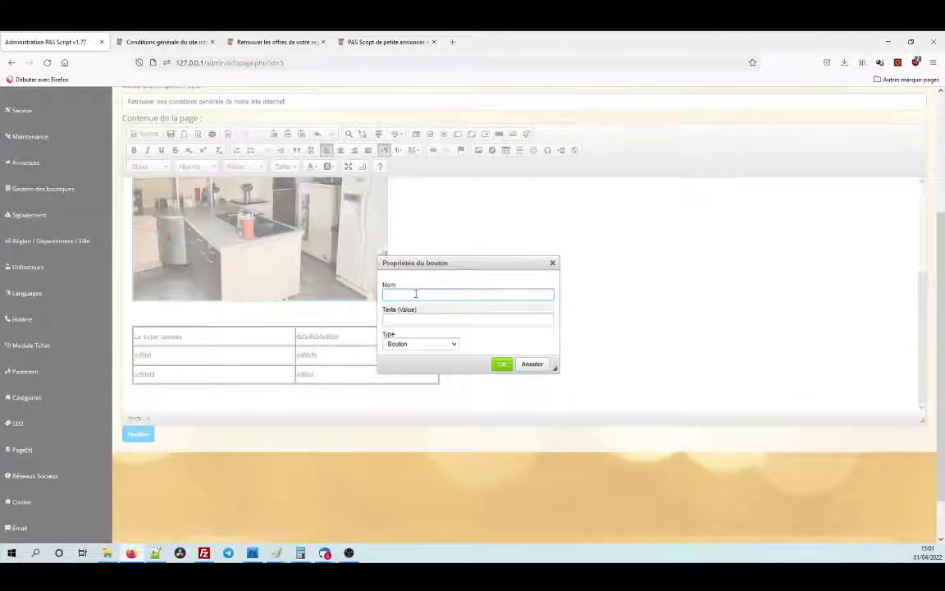
# Insert a form button named and labelled 'Allez ici' below the table.
pyautogui.write('bt')
pyautogui.write('lez ici')
pyautogui.press('Tab')
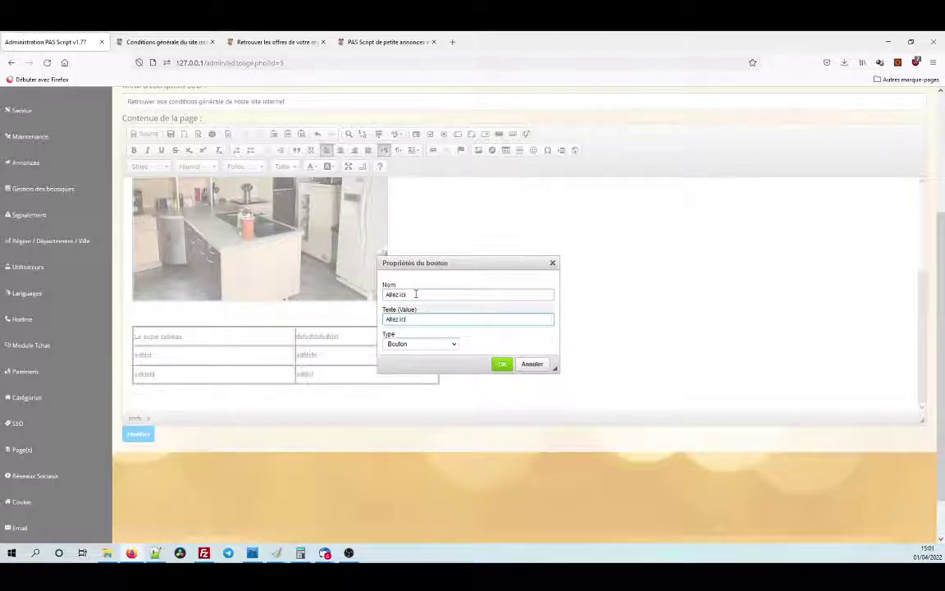
pyautogui.click(503, 364)
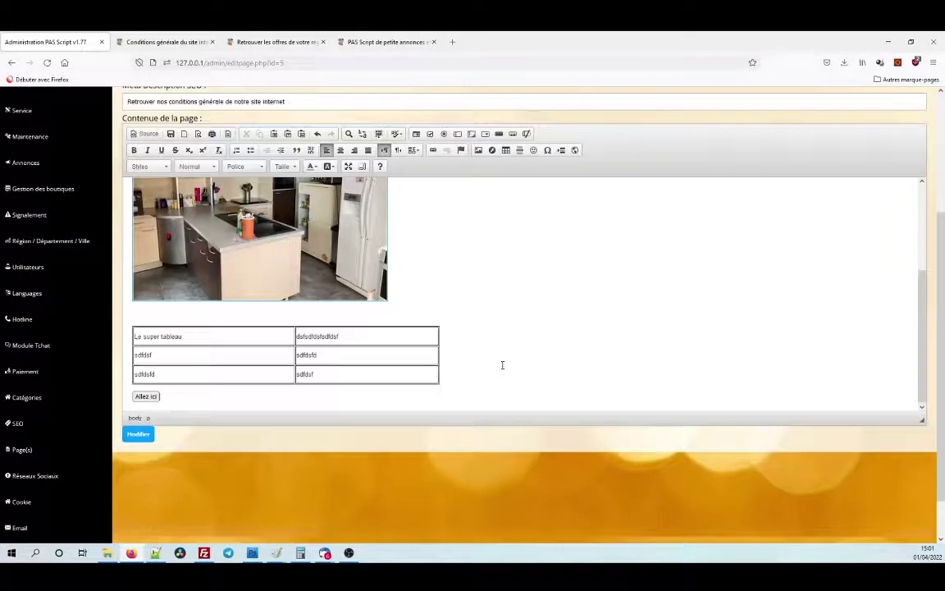
pyautogui.click(149, 397)
pyautogui.doubleClick(155, 397)
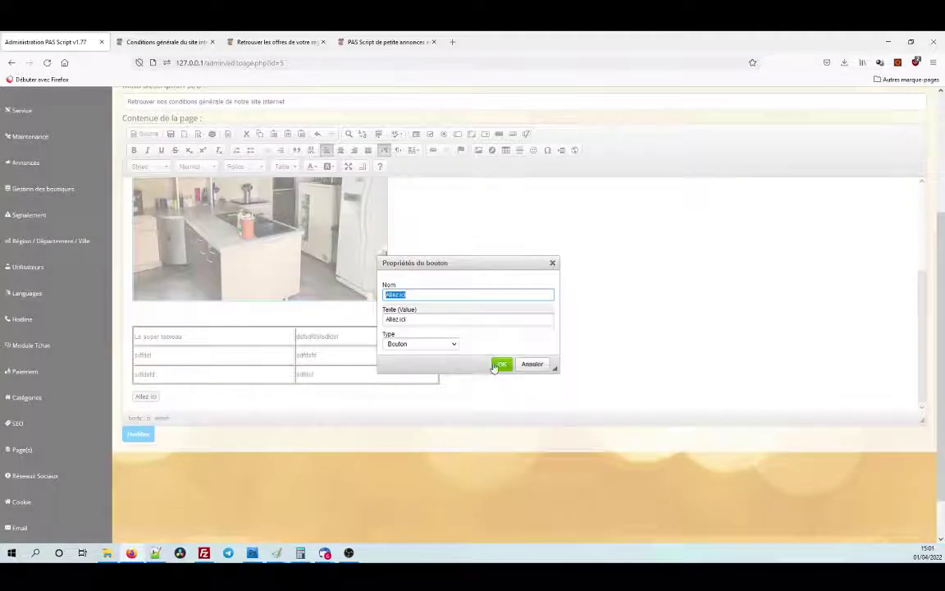
pyautogui.click(501, 364)
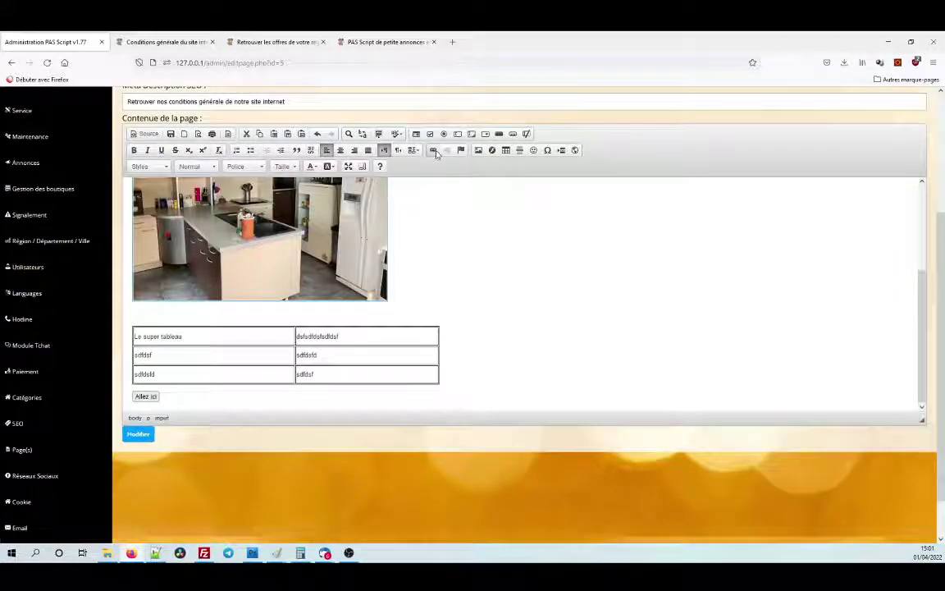
pyautogui.click(434, 151)
pyautogui.write('w')
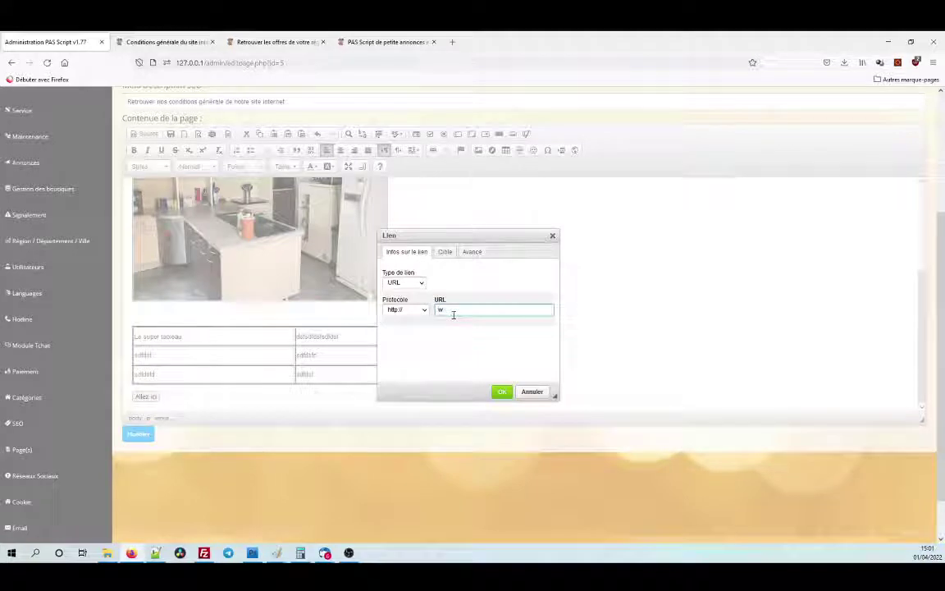
pyautogui.write('ww.google.fr')
pyautogui.click(501, 392)
pyautogui.click(138, 434)
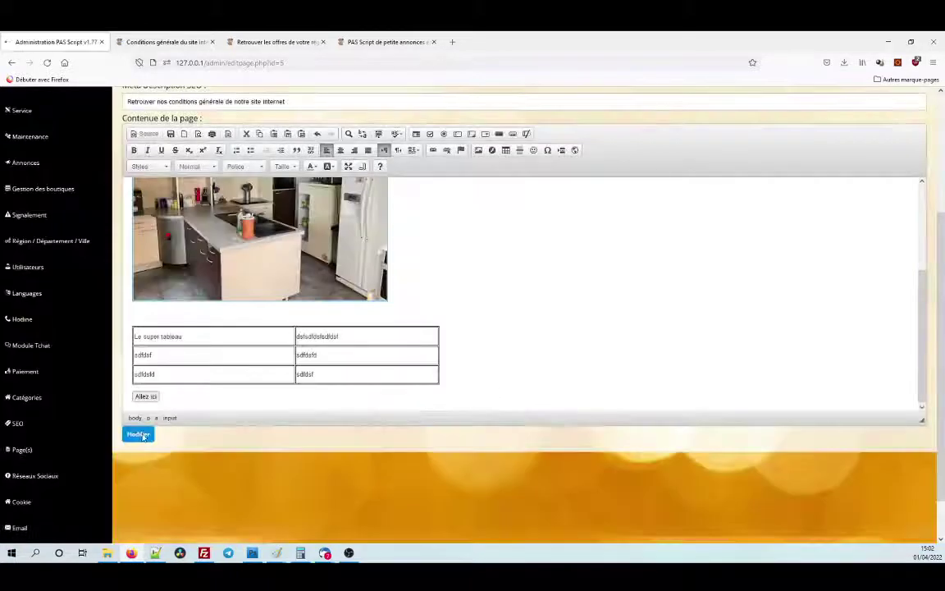
pyautogui.click(164, 41)
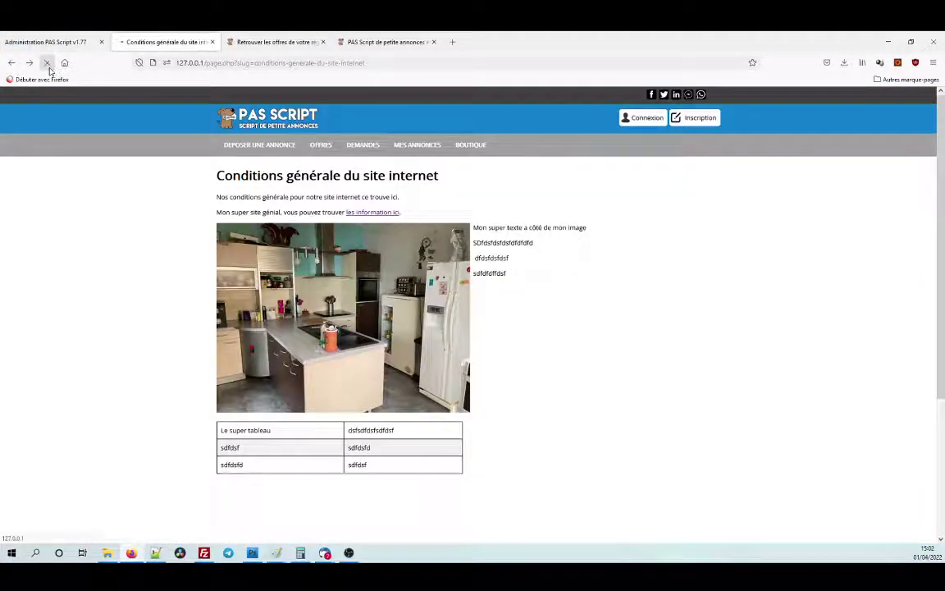
# Reload the public terms page, verify Allez ici leads to Google, and return to the admin tab.
pyautogui.click(46, 63)
pyautogui.click(229, 492)
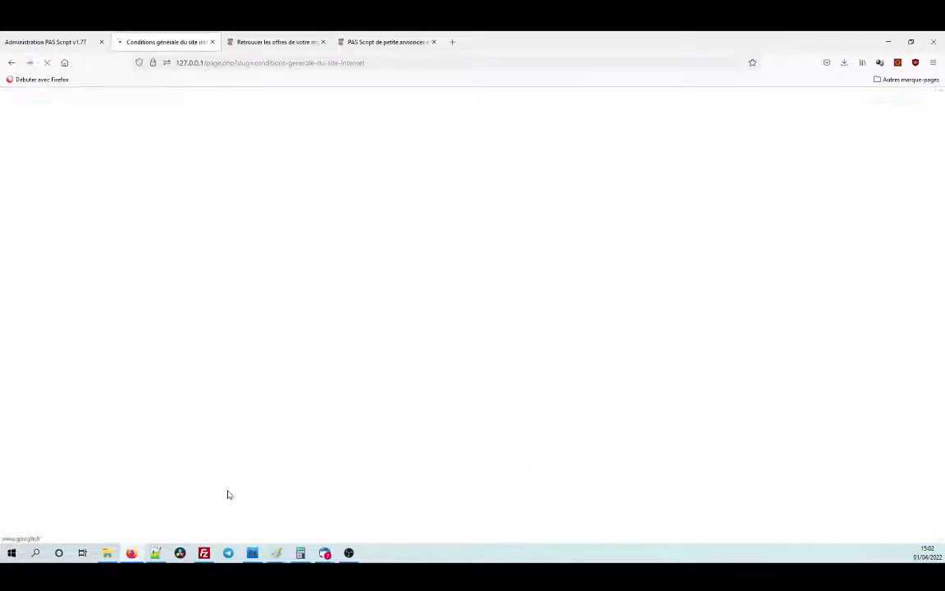
pyautogui.click(12, 64)
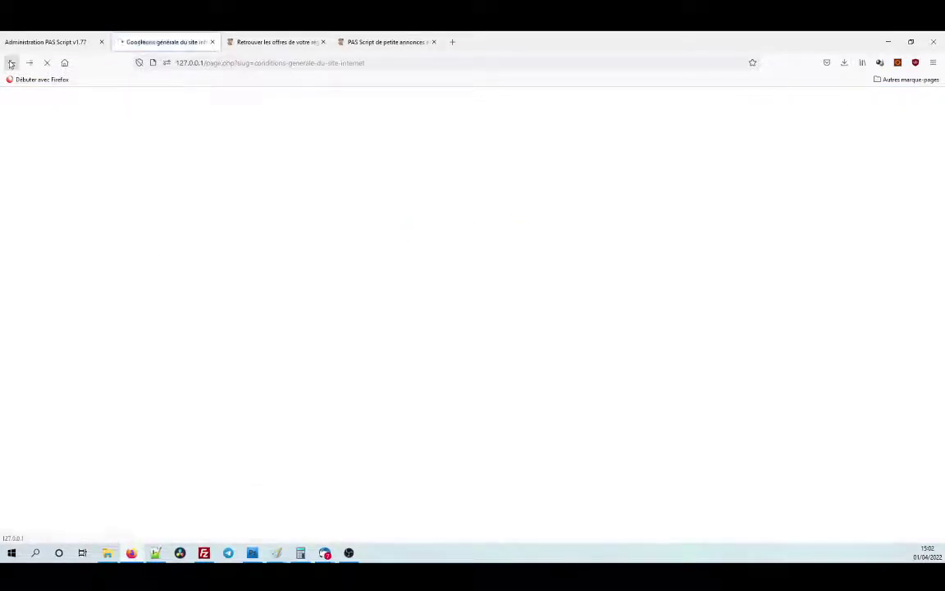
pyautogui.click(57, 41)
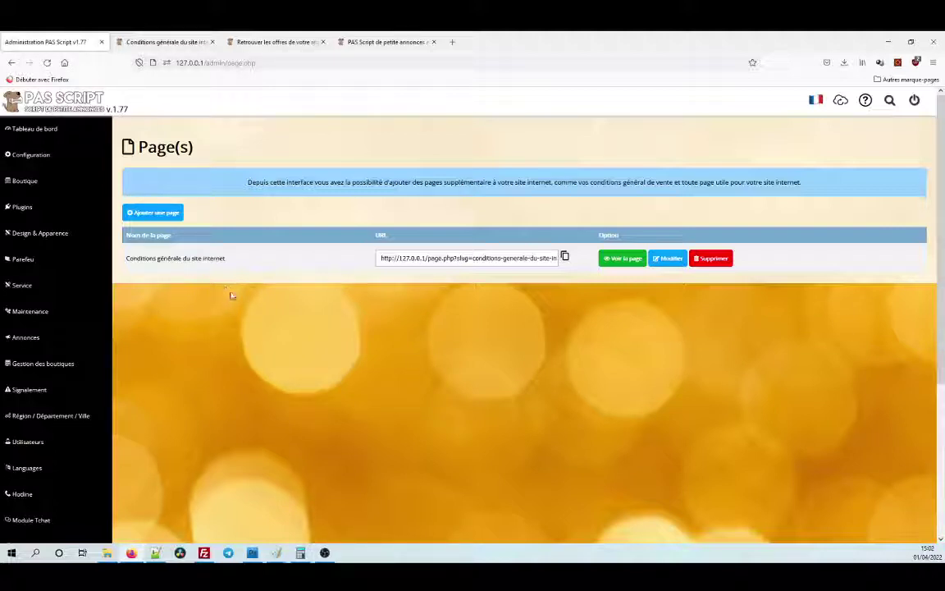
# Reopen the terms page for editing and place the caret in the table's last cell.
pyautogui.click(672, 260)
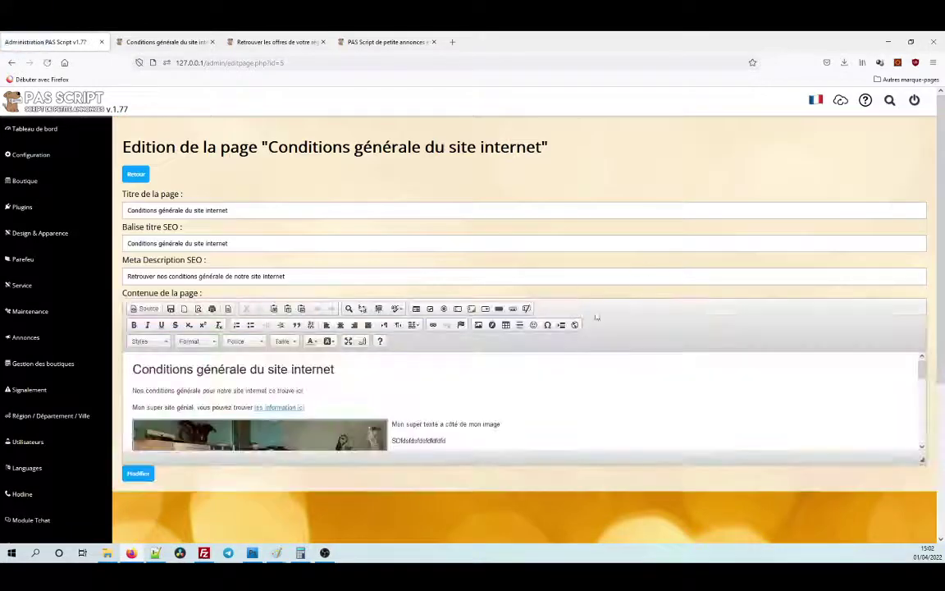
pyautogui.scroll(-10, 586, 361)
pyautogui.scroll(3, 602, 402)
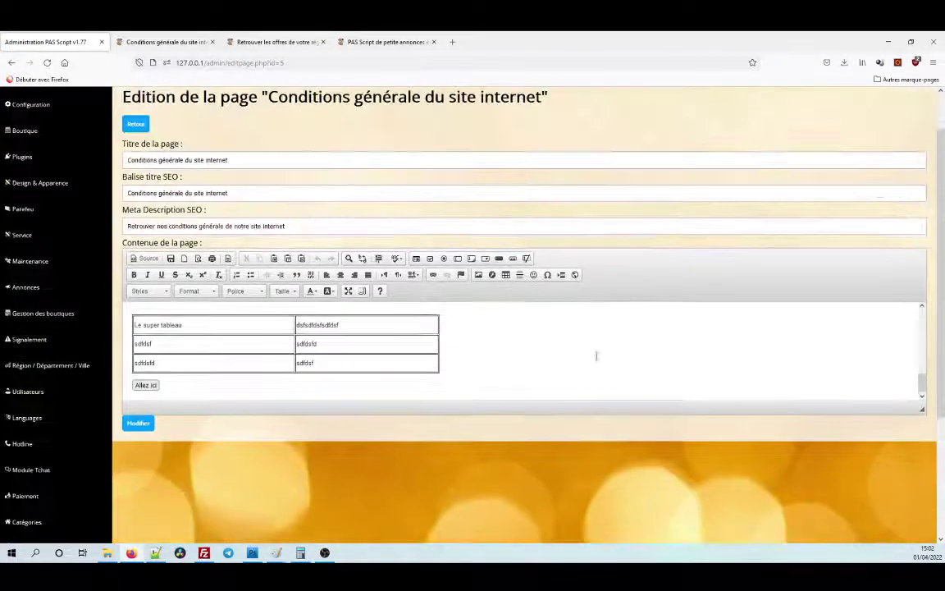
pyautogui.click(436, 363)
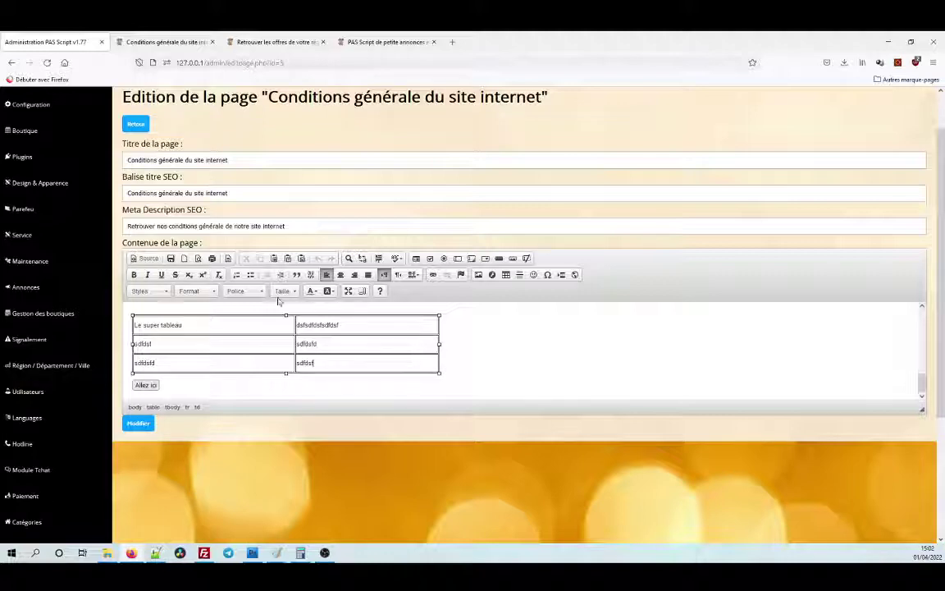
# In Source view, select the Allez ici link's <a href> tag, then return to formatted view.
pyautogui.click(142, 259)
pyautogui.scroll(-10, 282, 334)
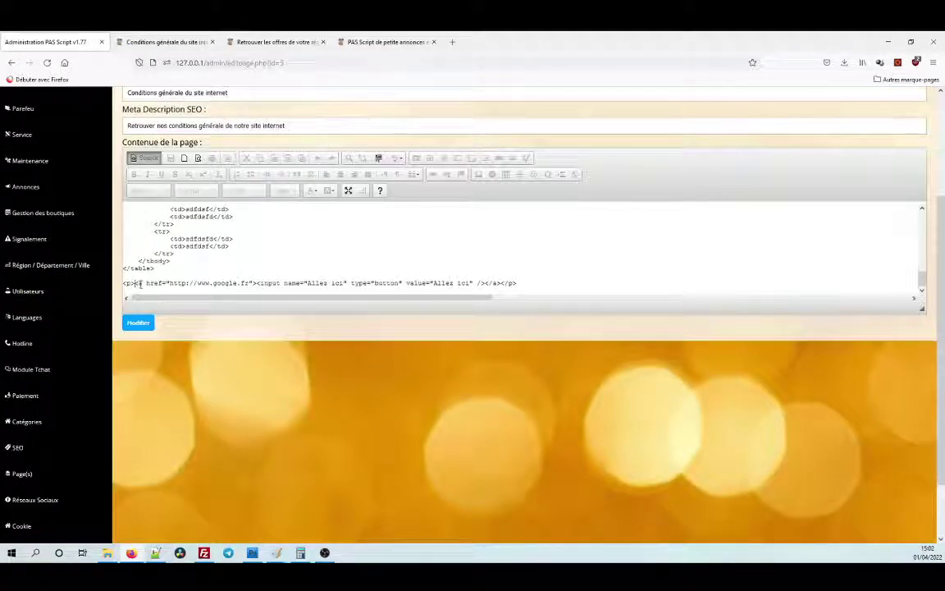
pyautogui.moveTo(139, 283); pyautogui.dragTo(257, 283)
pyautogui.click(255, 283)
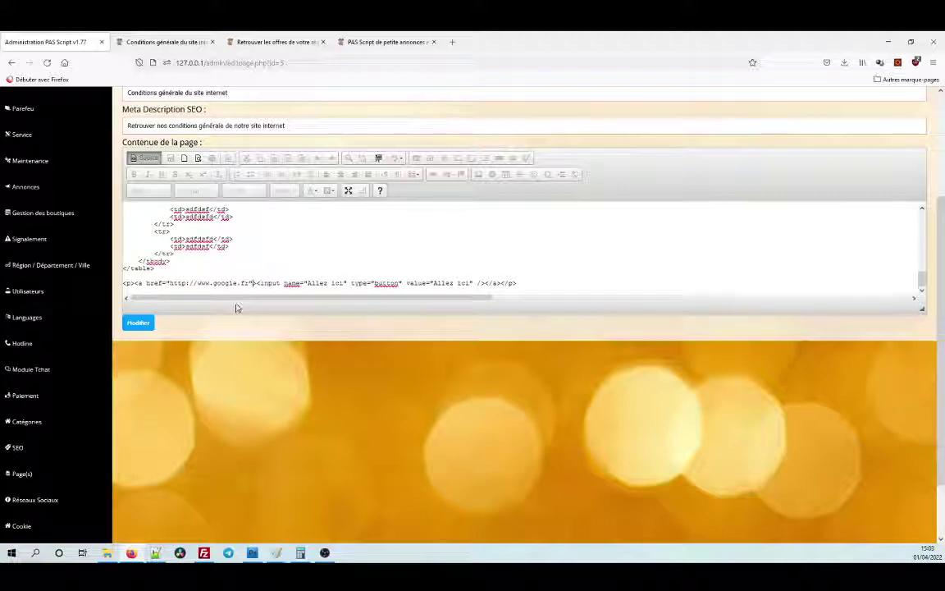
pyautogui.scroll(15, 283, 262)
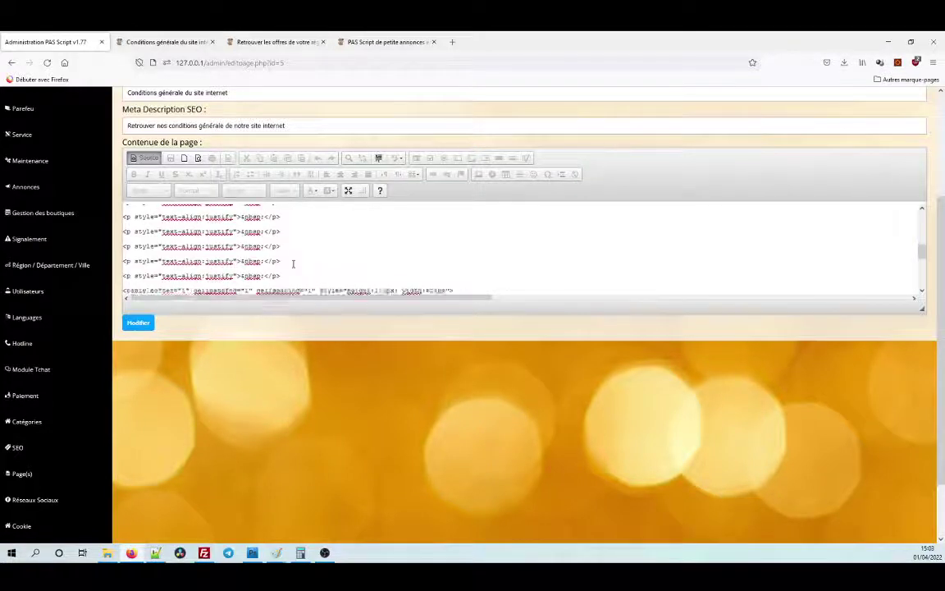
pyautogui.scroll(-15, 297, 262)
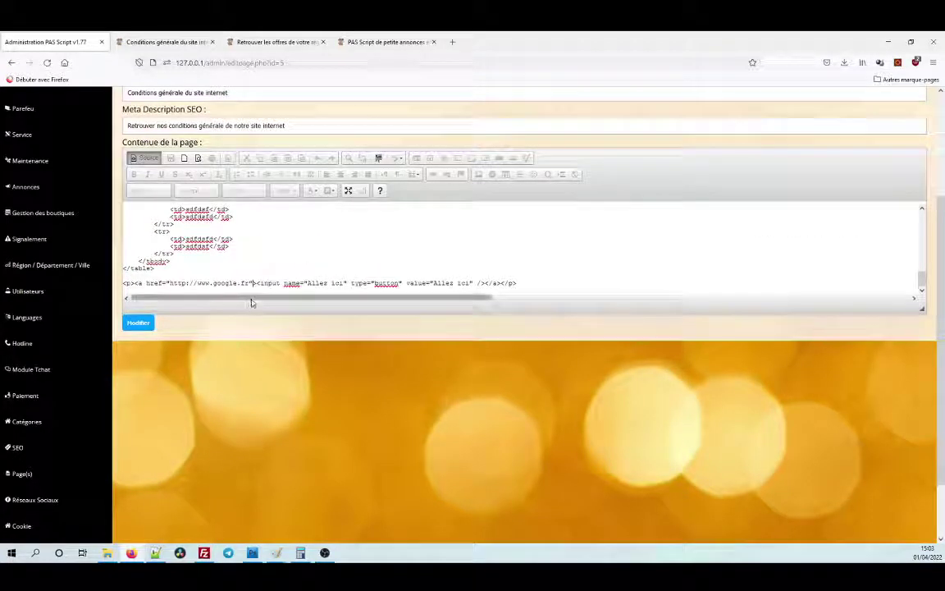
pyautogui.click(146, 159)
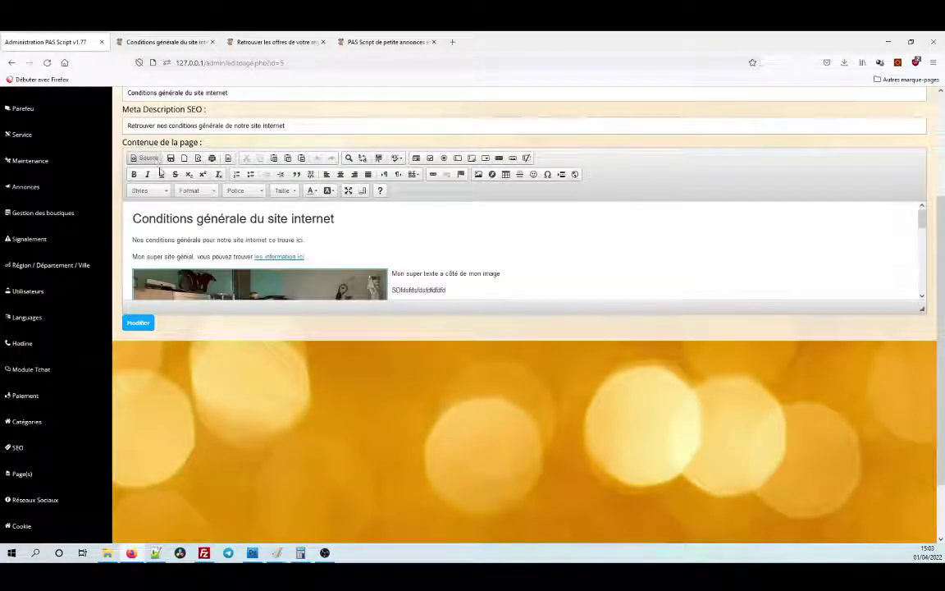
# Enlarge the content editor and save the terms page back to the page list.
pyautogui.scroll(-3, 919, 279)
pyautogui.moveTo(923, 307); pyautogui.dragTo(923, 474)
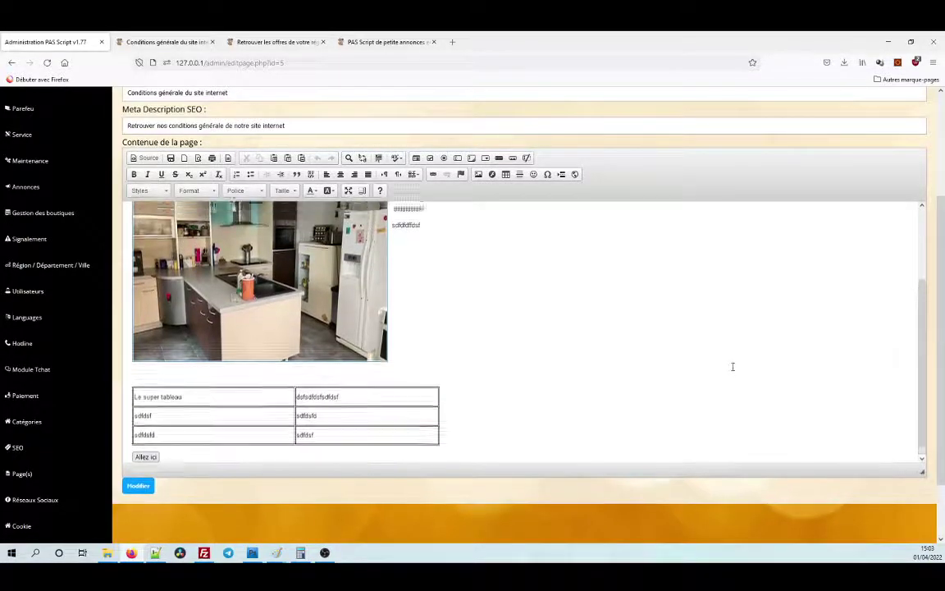
pyautogui.scroll(3, 733, 367)
pyautogui.scroll(-3, 733, 367)
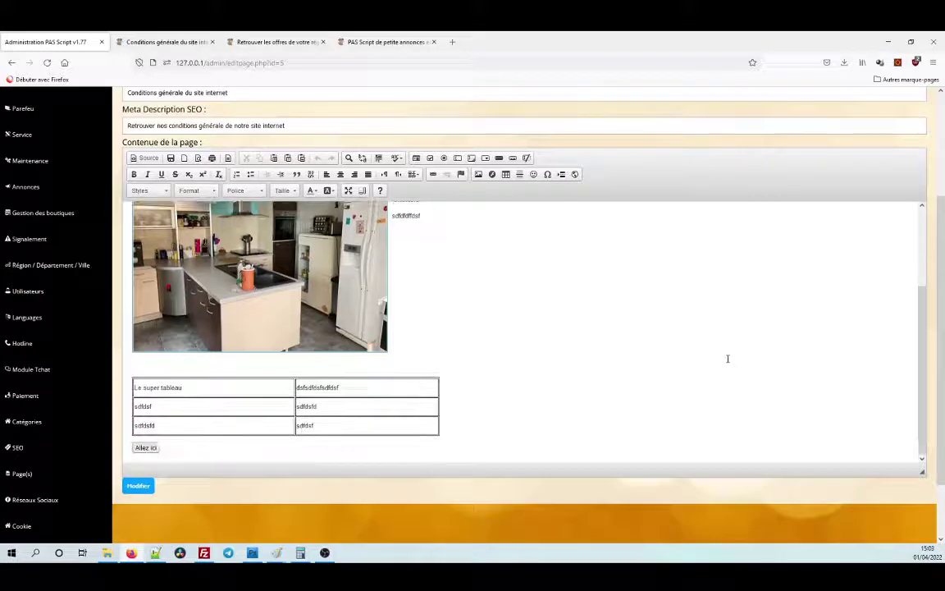
pyautogui.scroll(5, 713, 352)
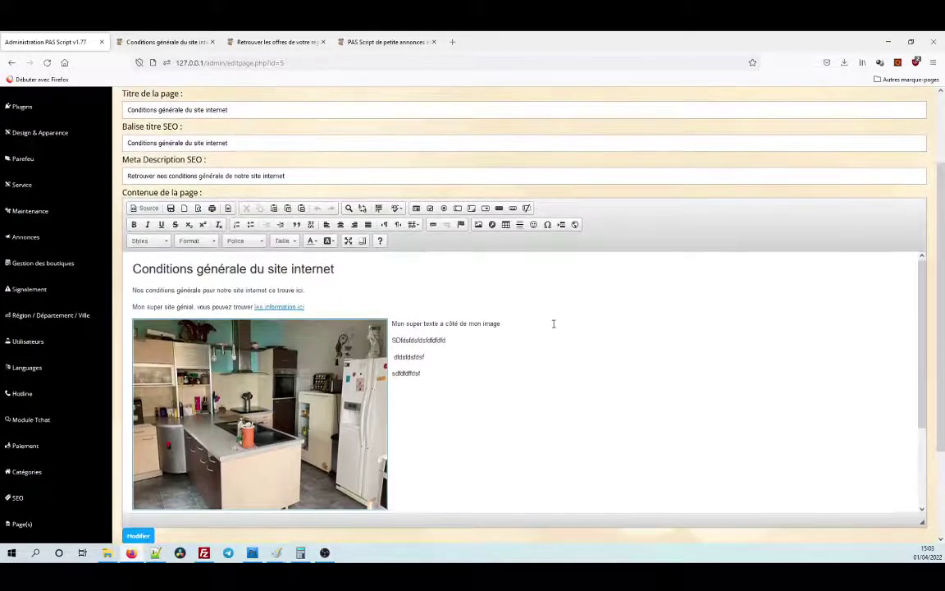
pyautogui.click(138, 535)
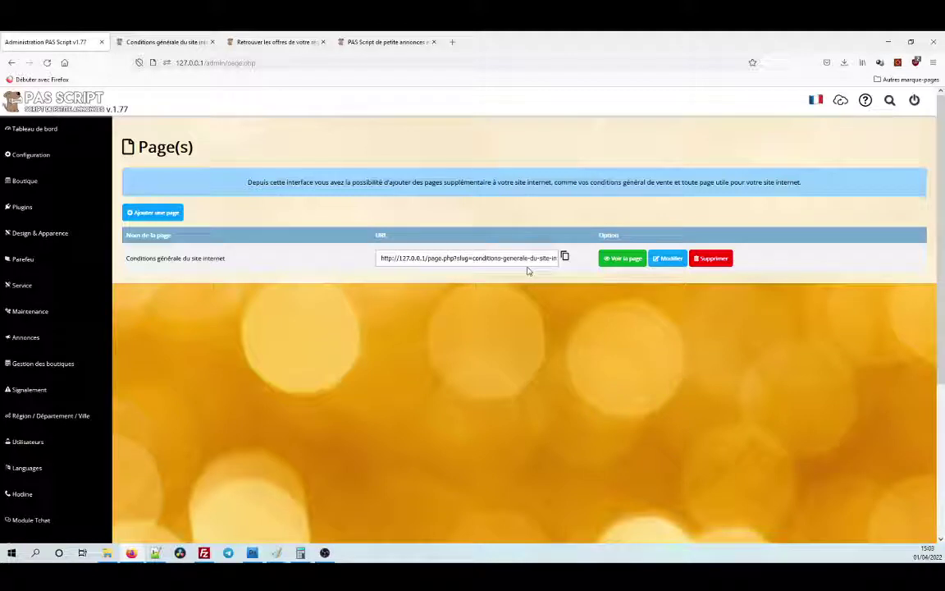
# Copy the terms page's public URL, then open Design & Apparence > Footer.
pyautogui.click(565, 256)
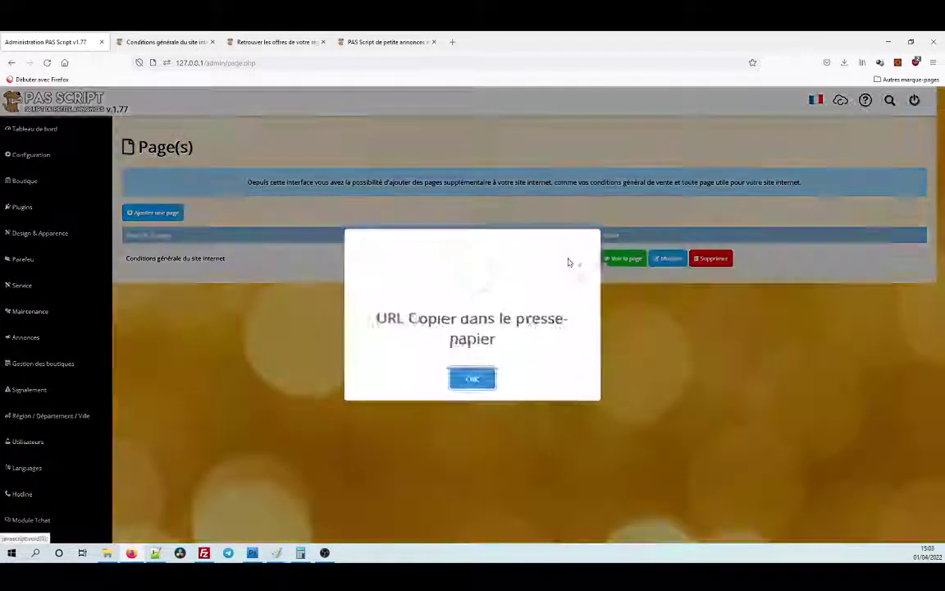
pyautogui.click(473, 377)
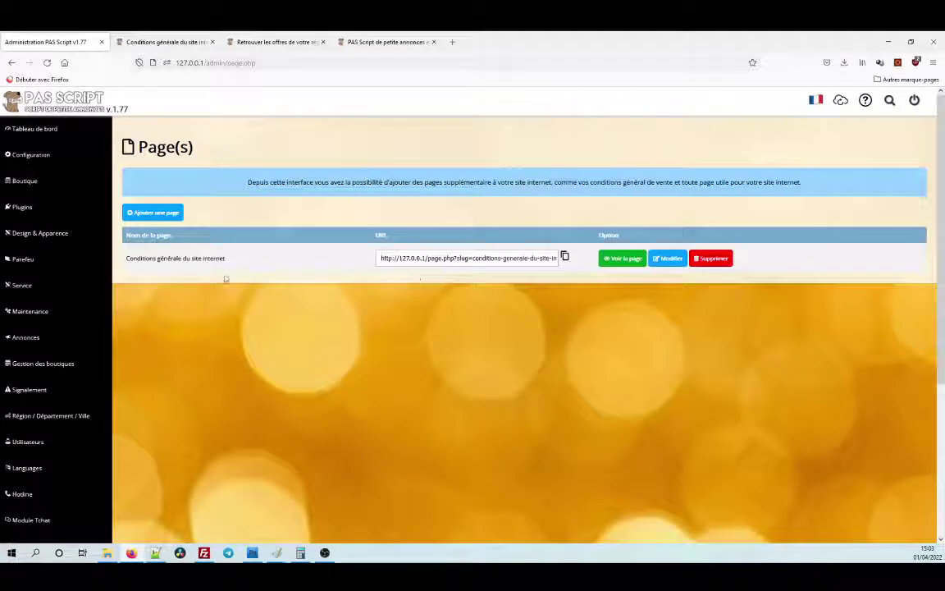
pyautogui.click(62, 245)
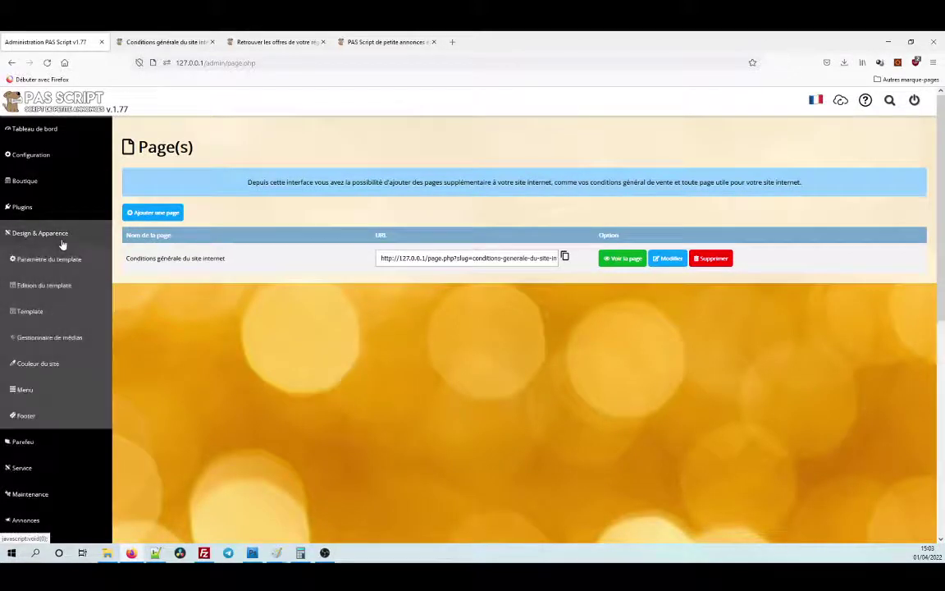
pyautogui.click(47, 416)
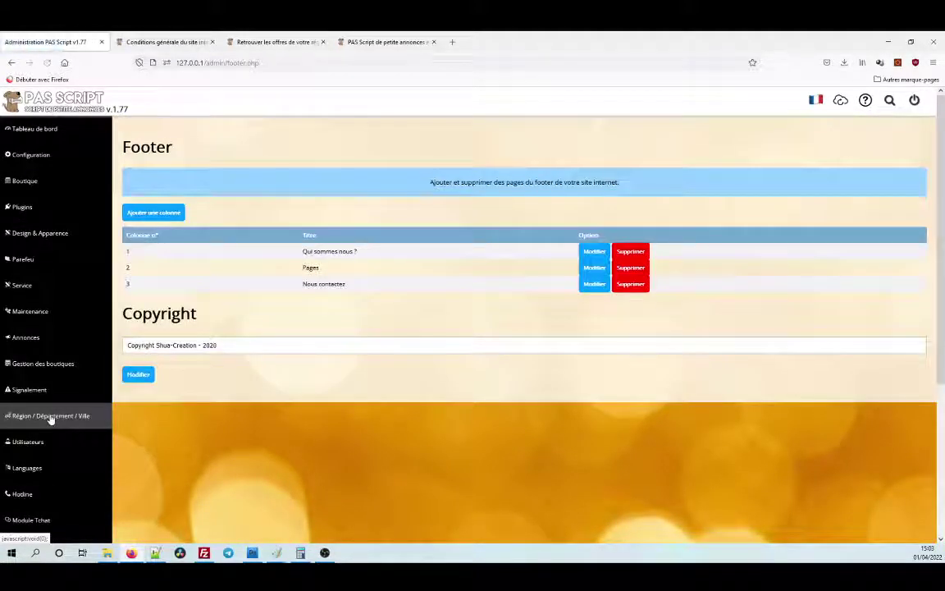
# Check the current footer on the public terms page, then return to the admin footer settings.
pyautogui.click(160, 41)
pyautogui.scroll(-3, 232, 389)
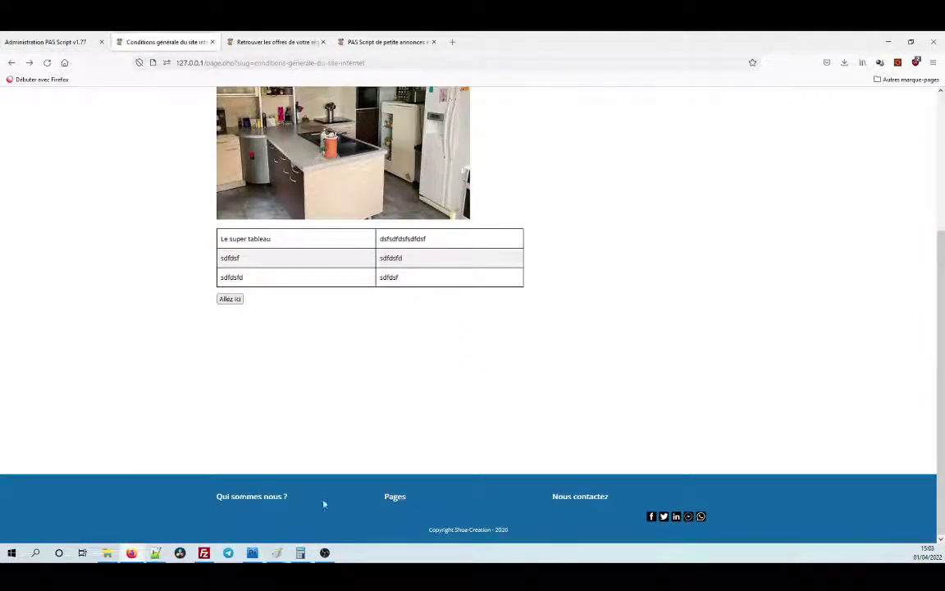
pyautogui.click(37, 41)
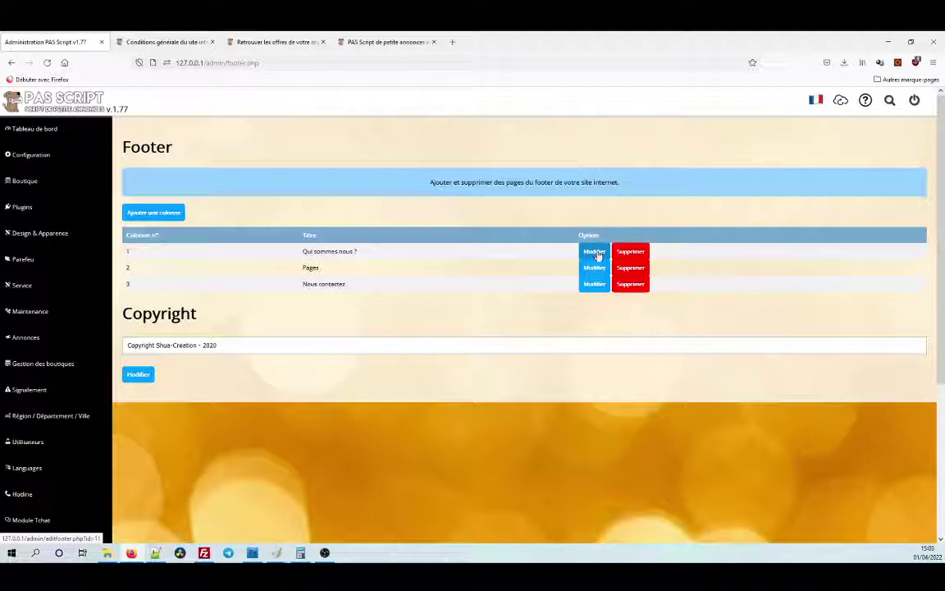
# Add the 'Conditions générale du site internet' page to the 'Qui sommes nous ?' footer column.
pyautogui.click(597, 256)
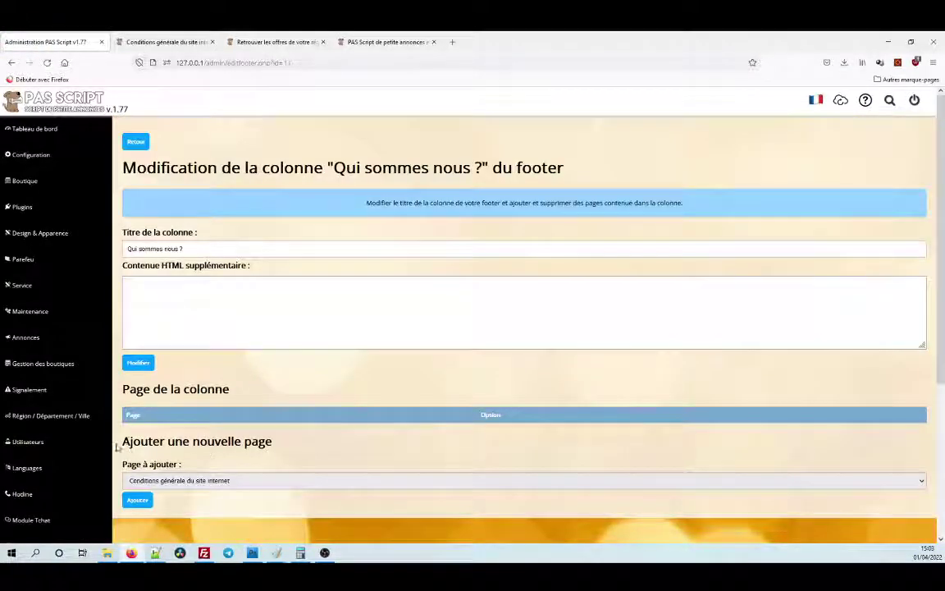
pyautogui.moveTo(116, 446); pyautogui.dragTo(271, 444)
pyautogui.click(233, 481)
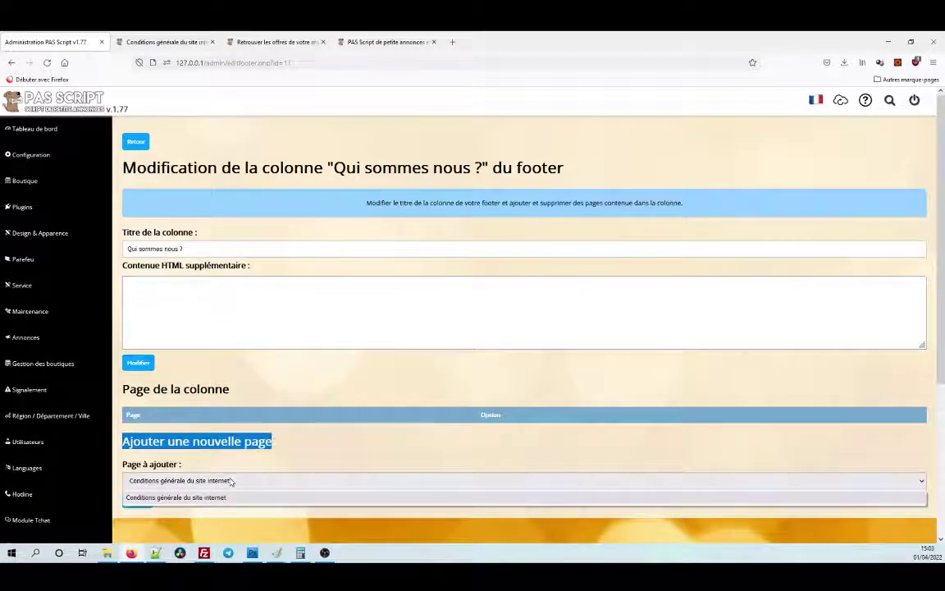
pyautogui.click(232, 482)
pyautogui.click(231, 481)
pyautogui.click(232, 482)
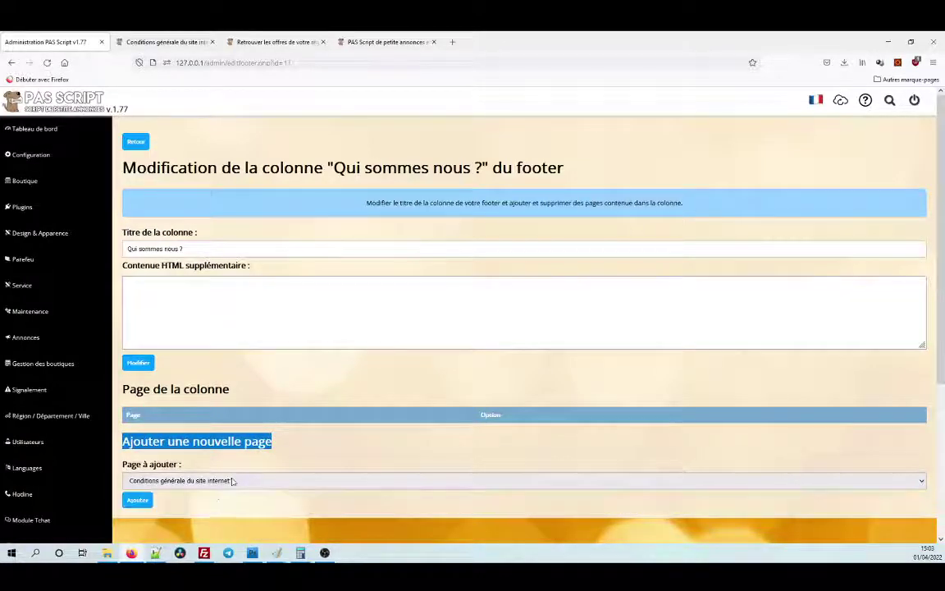
pyautogui.click(137, 500)
pyautogui.click(164, 42)
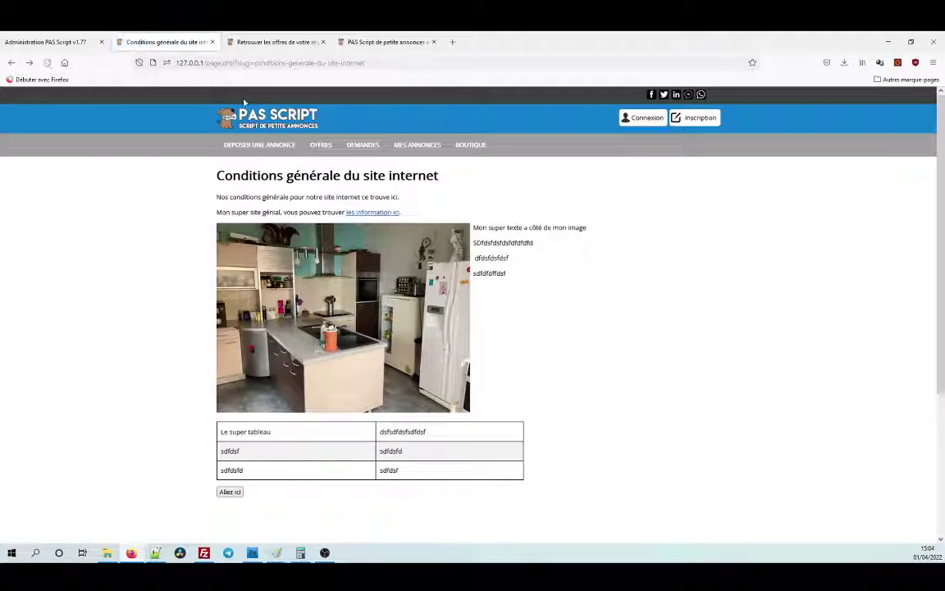
# Follow the new Conditions footer link from the home page to confirm it opens the terms page.
pyautogui.click(244, 103)
pyautogui.scroll(-10, 105, 215)
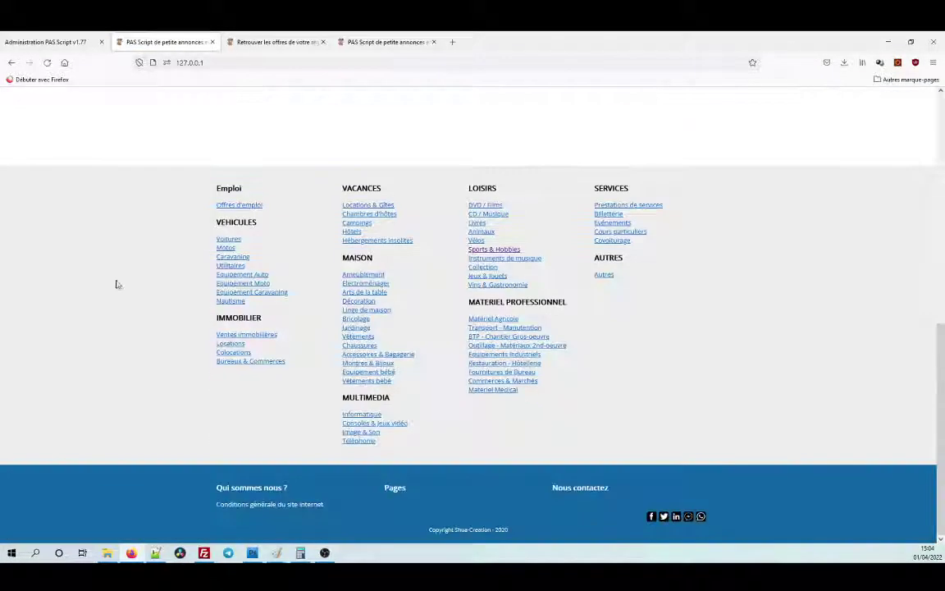
pyautogui.click(282, 503)
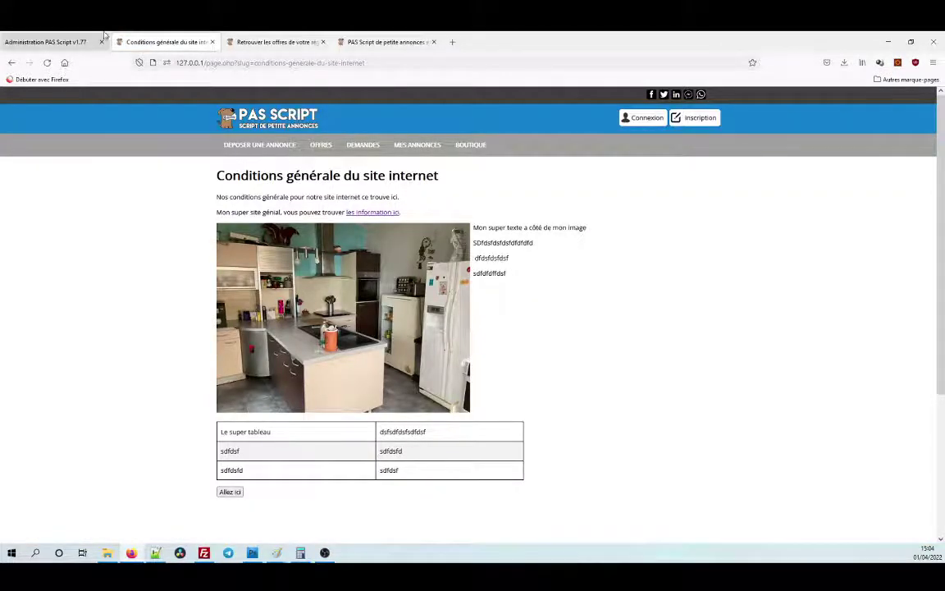
pyautogui.click(45, 42)
pyautogui.click(67, 234)
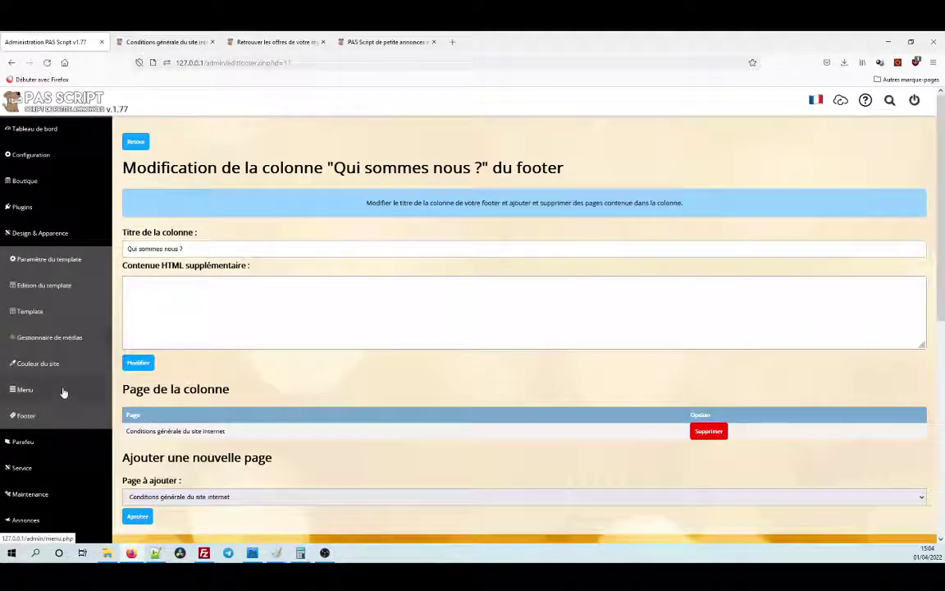
# Open the Design & Apparence Menu settings and start a new menu tab.
pyautogui.click(64, 391)
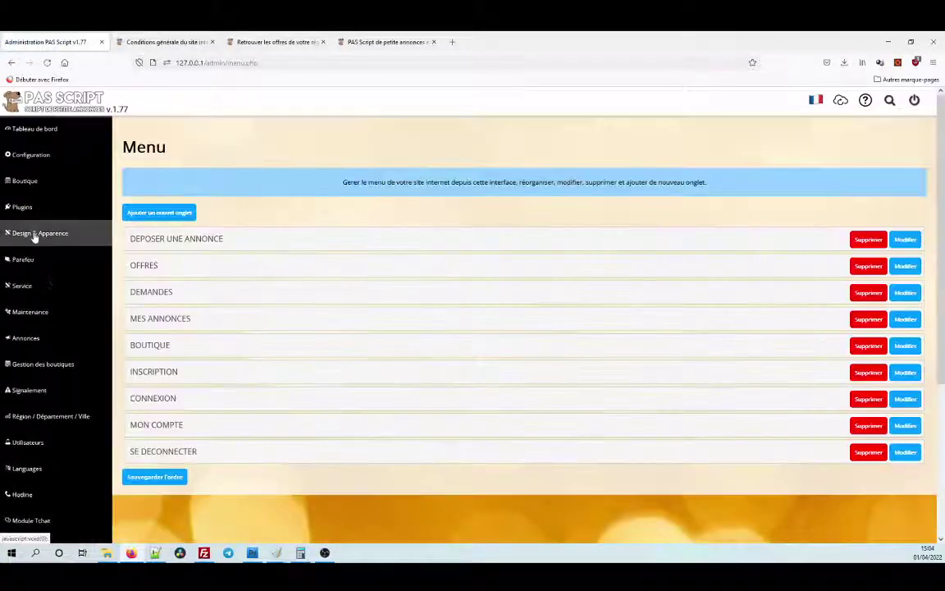
pyautogui.click(34, 234)
pyautogui.click(36, 390)
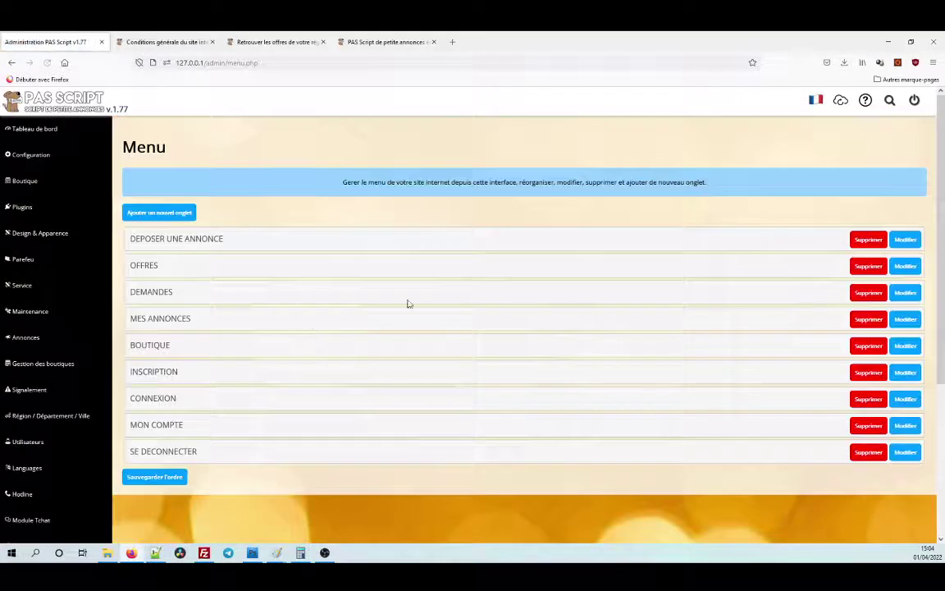
pyautogui.click(170, 214)
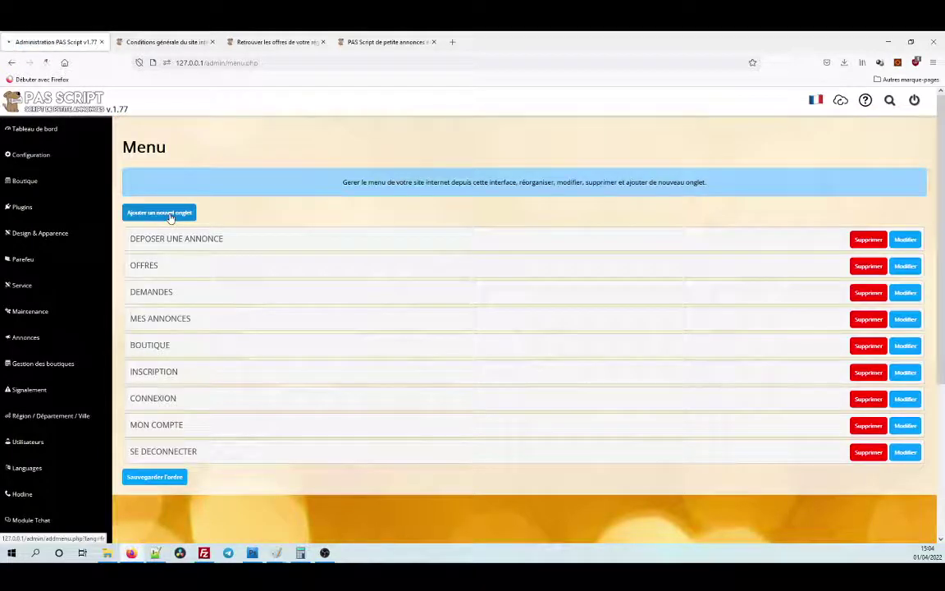
# Create the 'Conditions générale du site' tab with the terms page URL and URL Rewriting, and save.
pyautogui.click(209, 212)
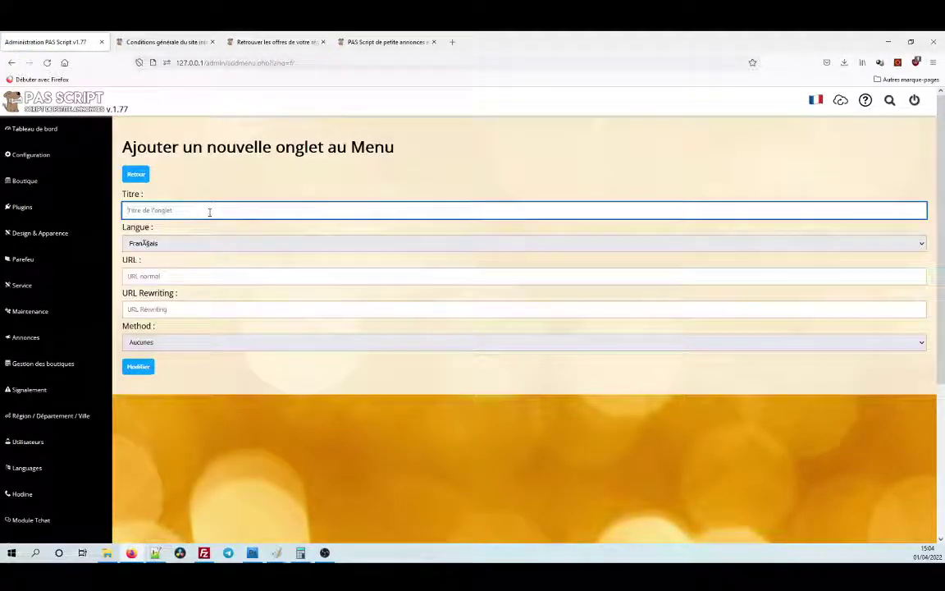
pyautogui.write('Condit')
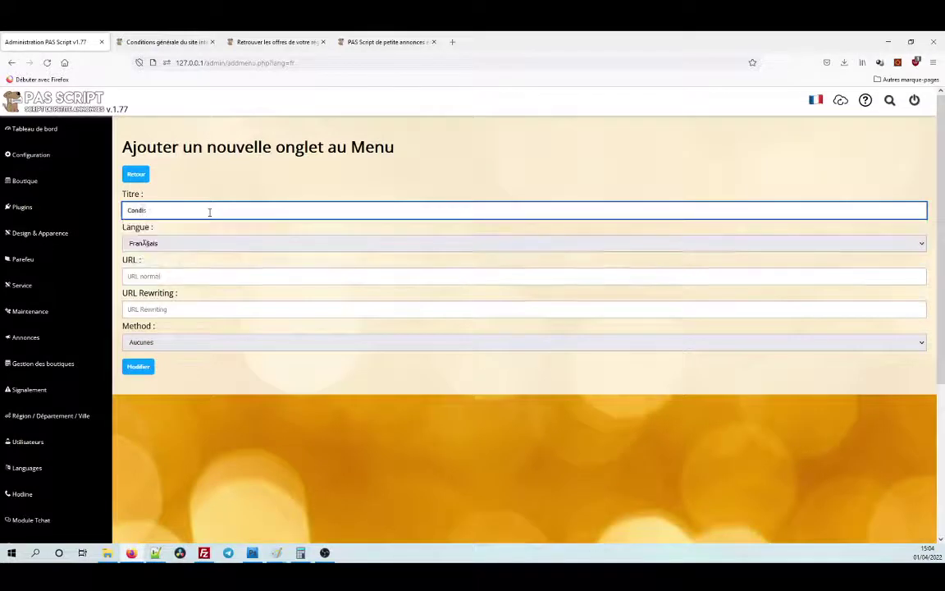
pyautogui.write('ions générale')
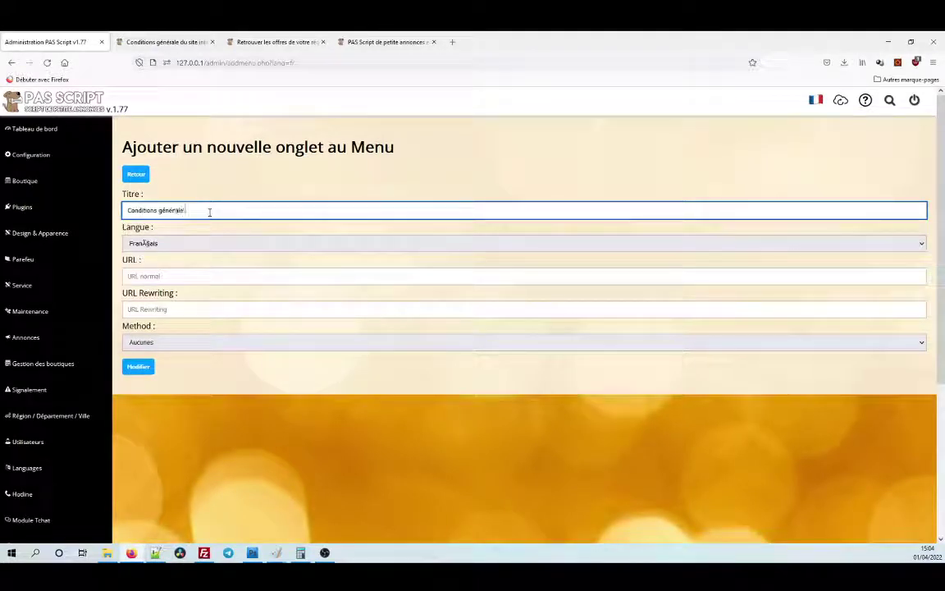
pyautogui.write(' du site')
pyautogui.press('BackSpace')
pyautogui.click(191, 274)
pyautogui.write('http://127.0.0.1/page.php?slug=conditions-generale-du-site-internet')
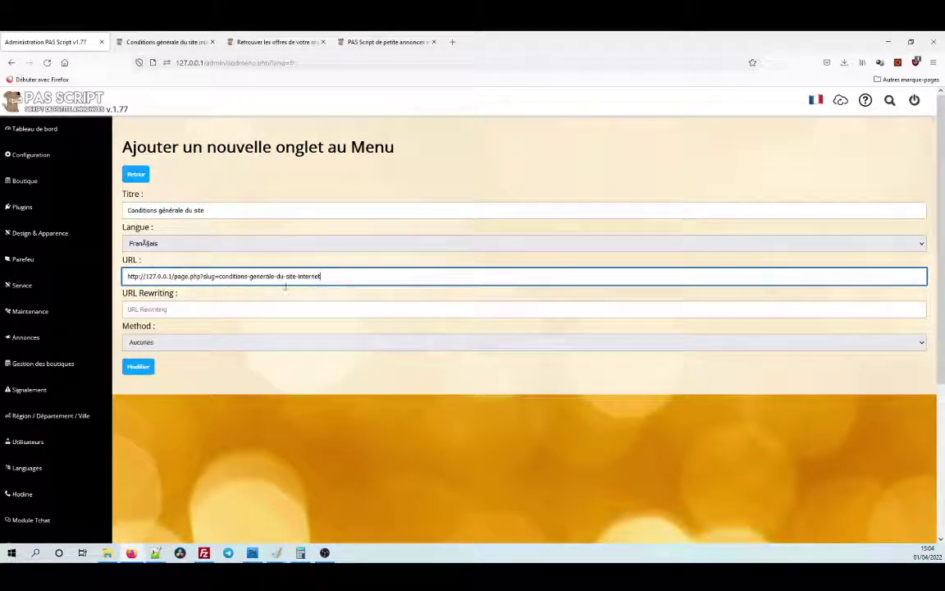
pyautogui.click(243, 312)
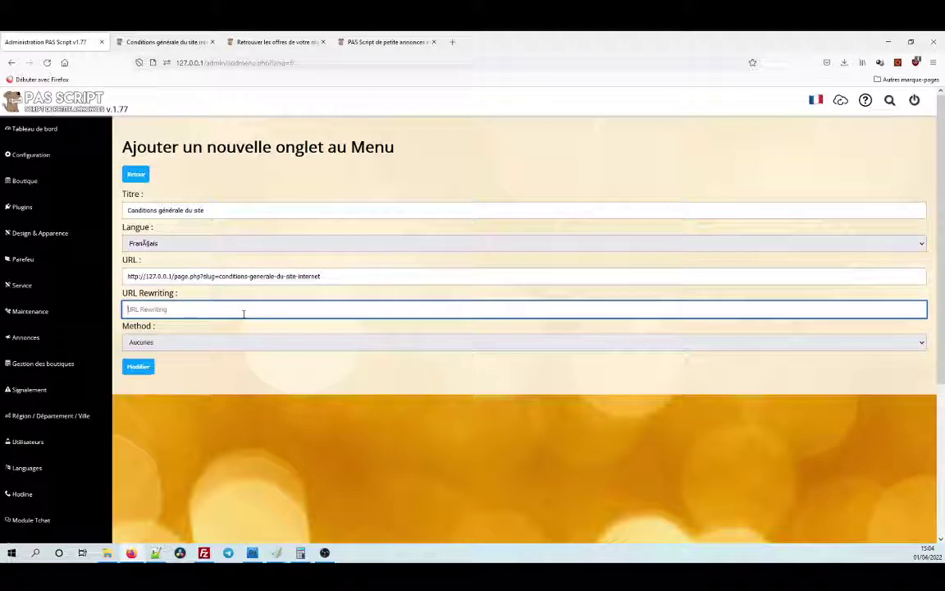
pyautogui.write('http://127.0.0.1/page.php?slug=conditions-generale-du-site-internet')
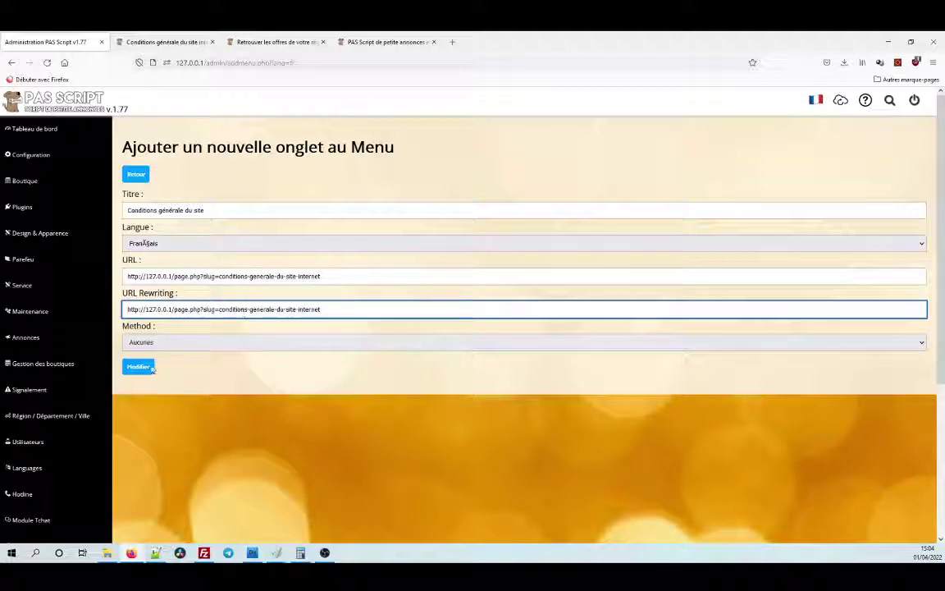
pyautogui.click(139, 367)
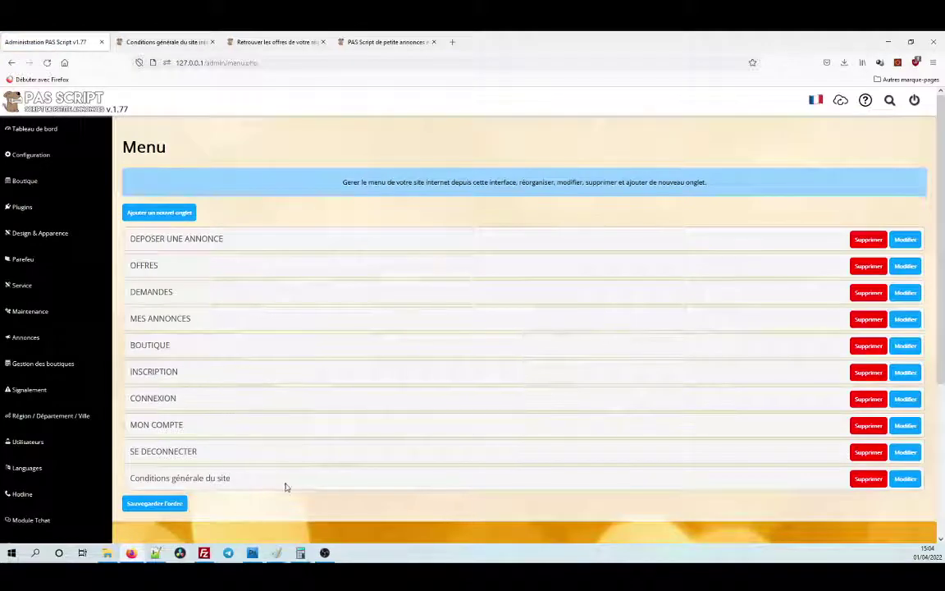
pyautogui.click(148, 42)
pyautogui.click(48, 62)
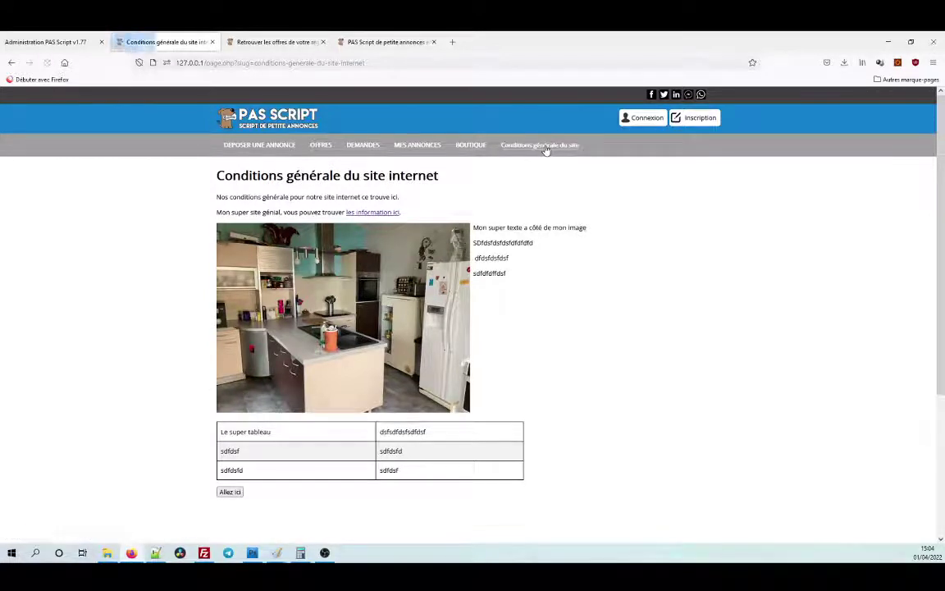
pyautogui.click(320, 146)
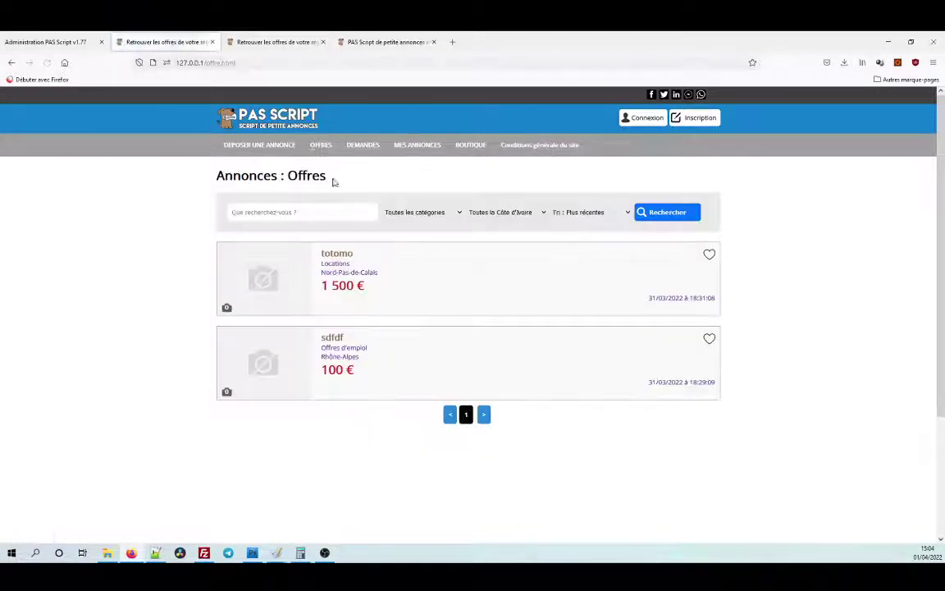
pyautogui.click(553, 146)
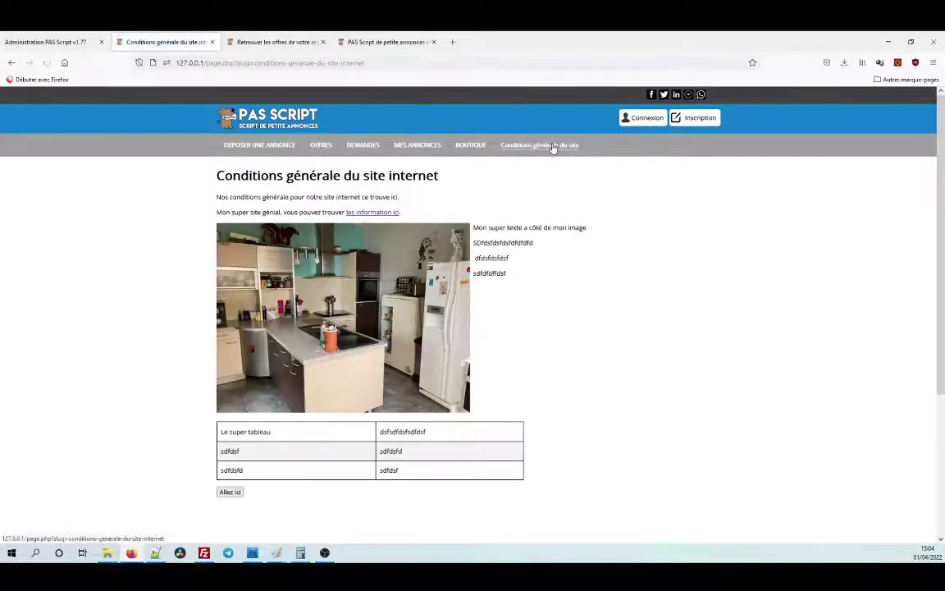
pyautogui.click(77, 45)
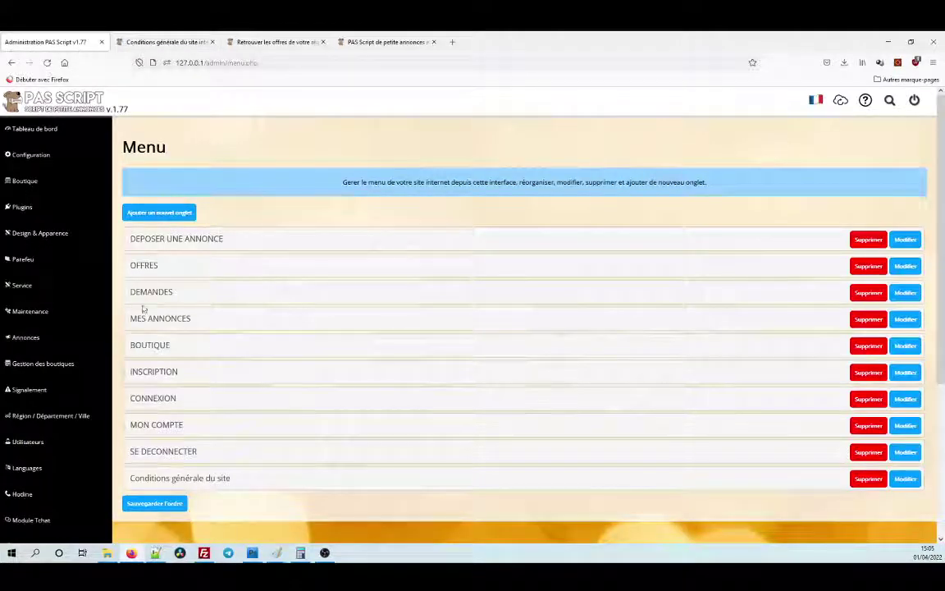
pyautogui.click(177, 37)
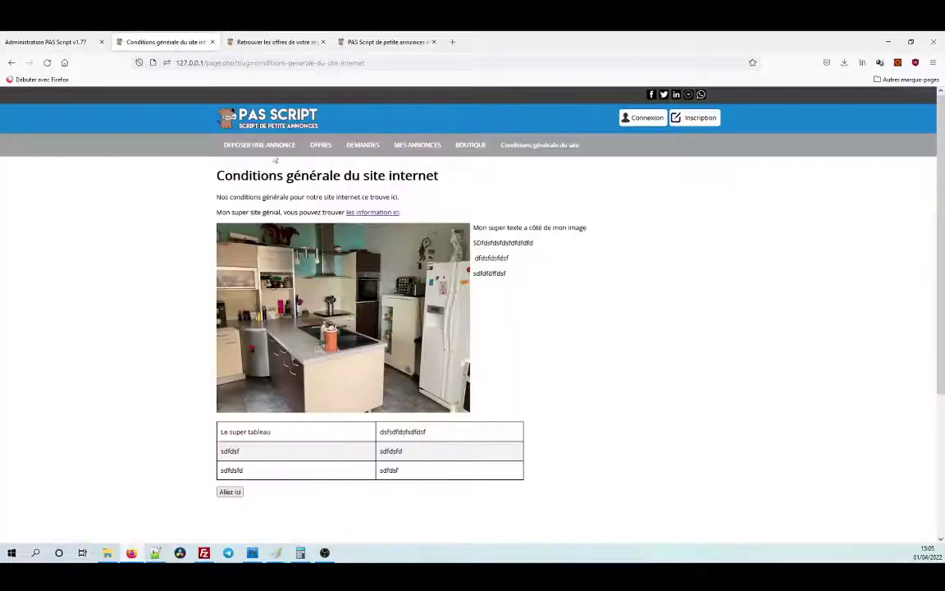
pyautogui.click(278, 127)
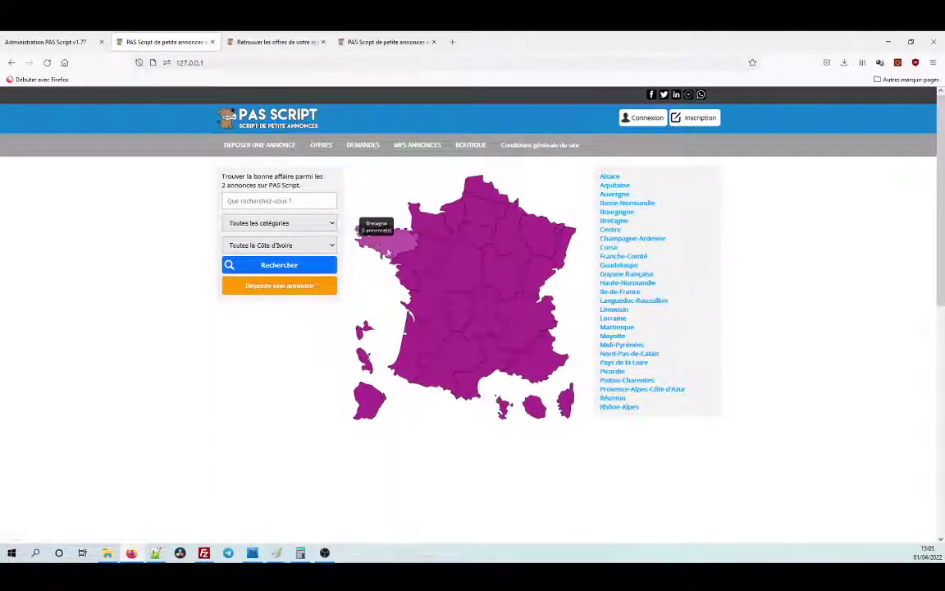
pyautogui.scroll(-4, 405, 276)
pyautogui.scroll(2, 378, 288)
pyautogui.scroll(2, 378, 288)
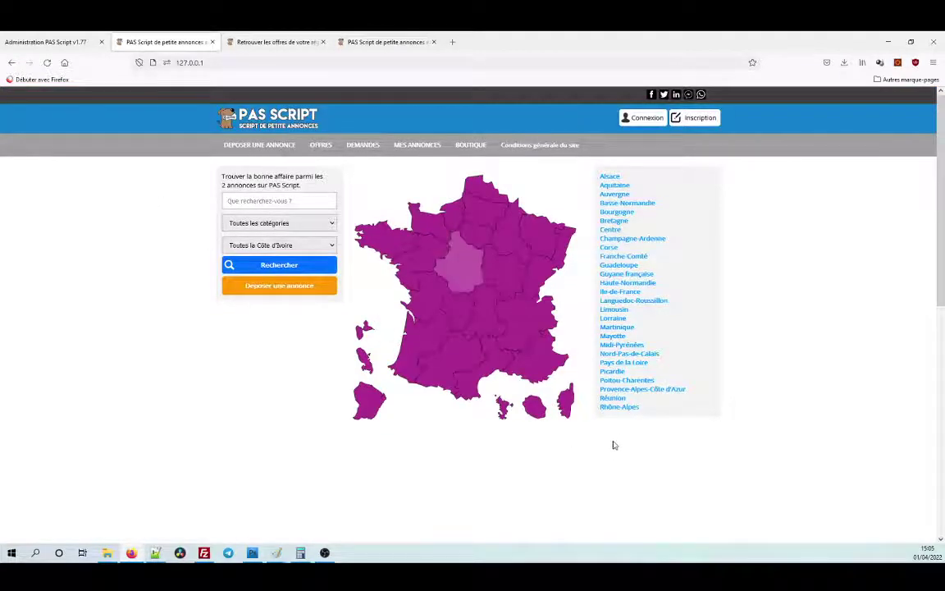
pyautogui.scroll(-3, 607, 418)
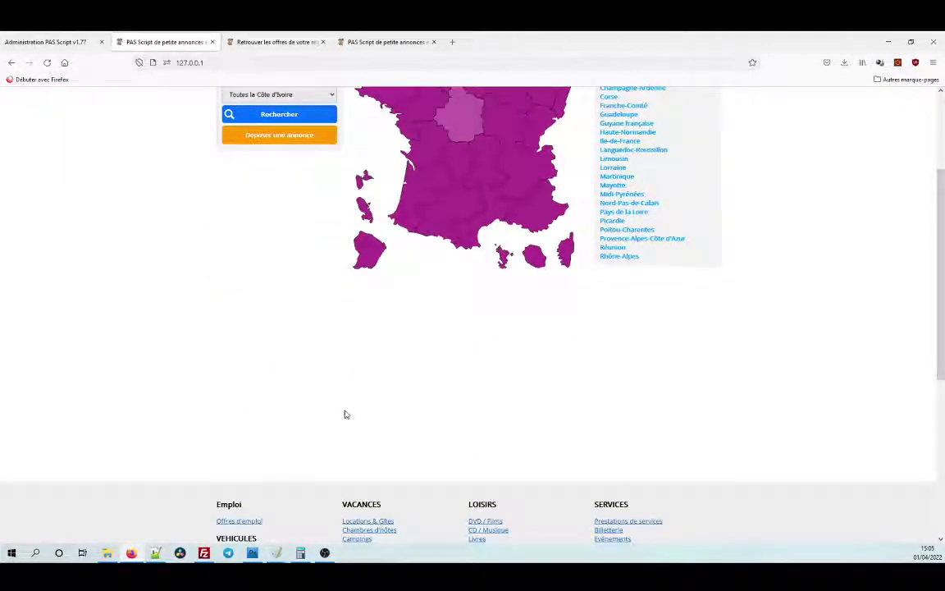
pyautogui.click(65, 42)
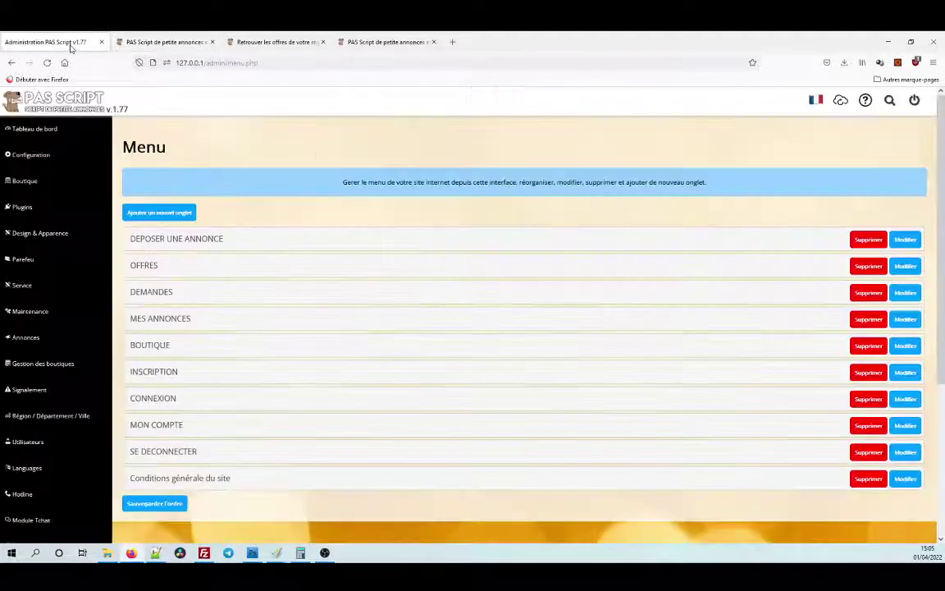
# Open index.tpl from the TPL file list in Edition du template.
pyautogui.click(41, 234)
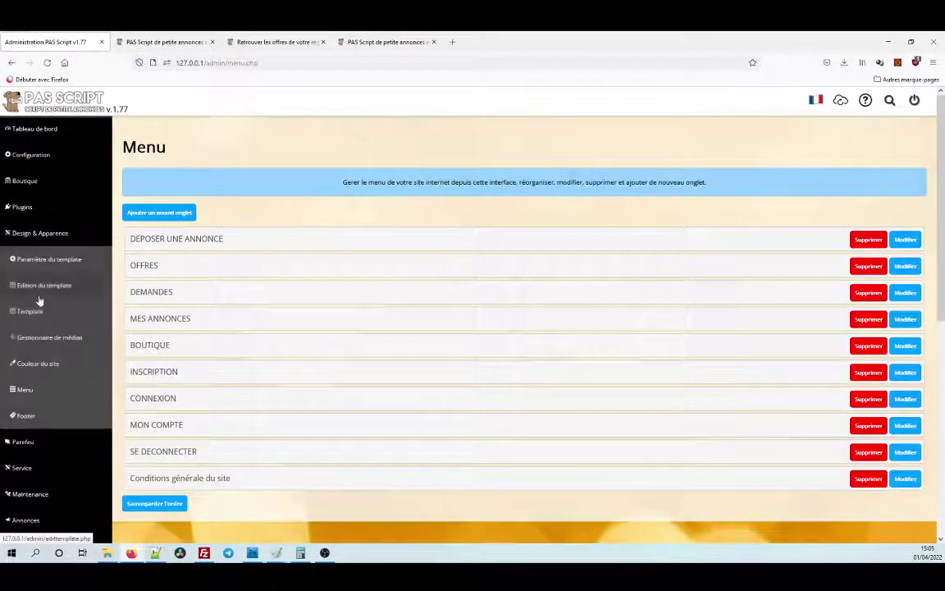
pyautogui.click(45, 292)
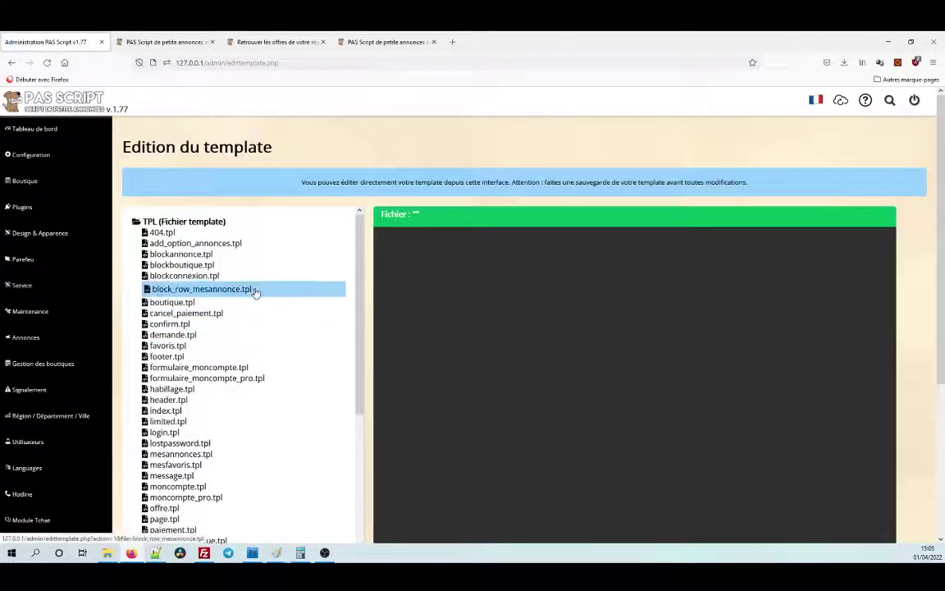
pyautogui.click(172, 410)
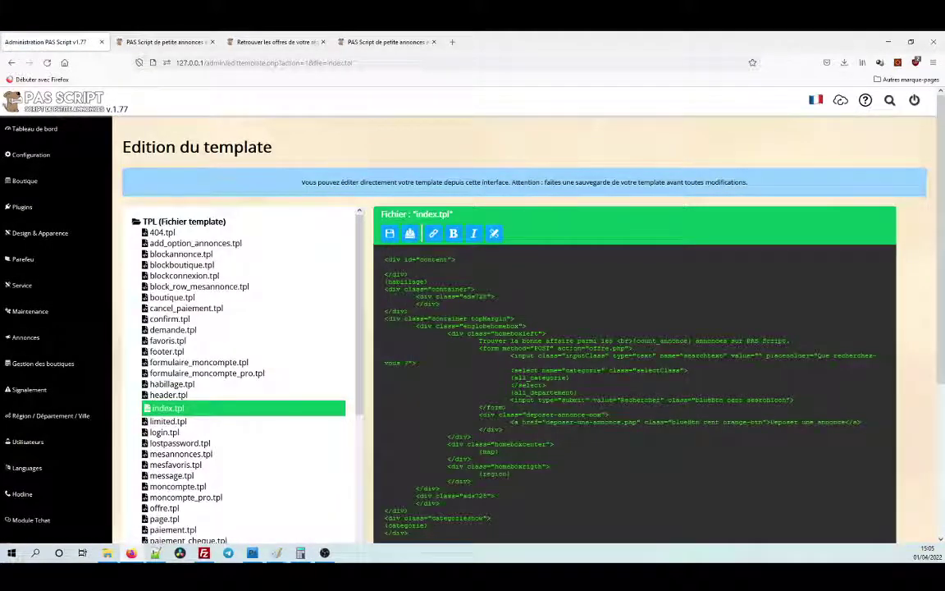
pyautogui.scroll(-2, 525, 328)
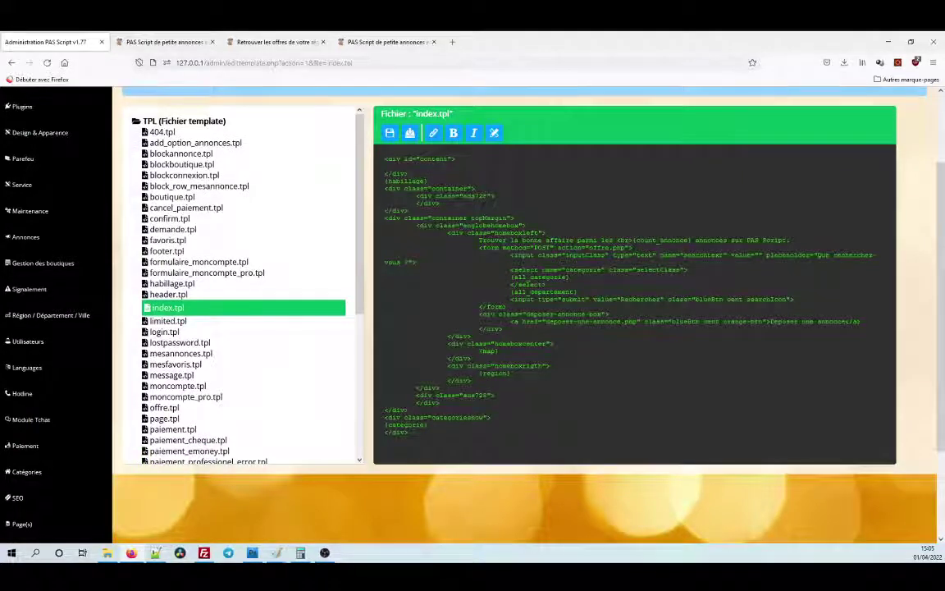
# Review the current homepage layout, then return to the template editor.
pyautogui.click(164, 42)
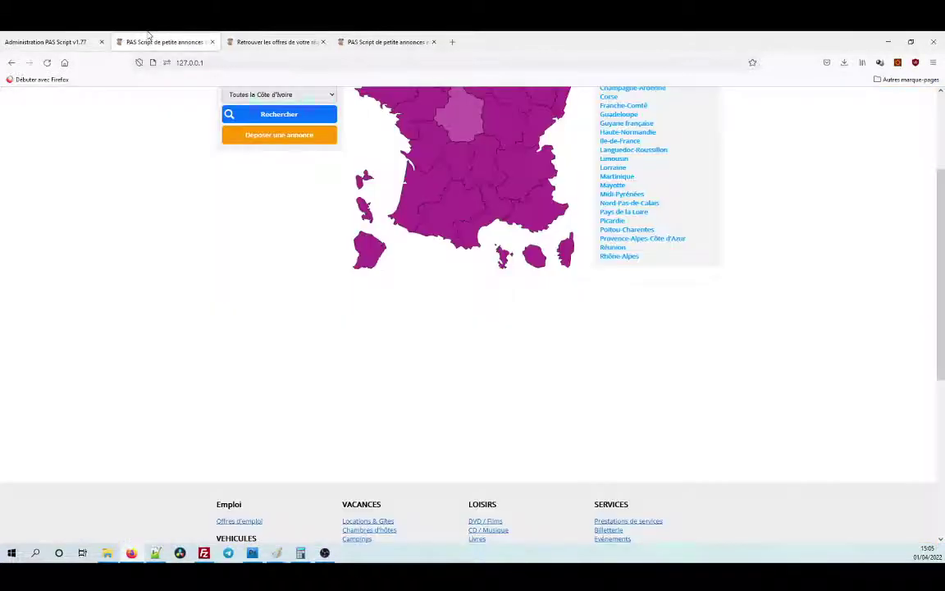
pyautogui.scroll(-3, 203, 264)
pyautogui.scroll(5, 204, 263)
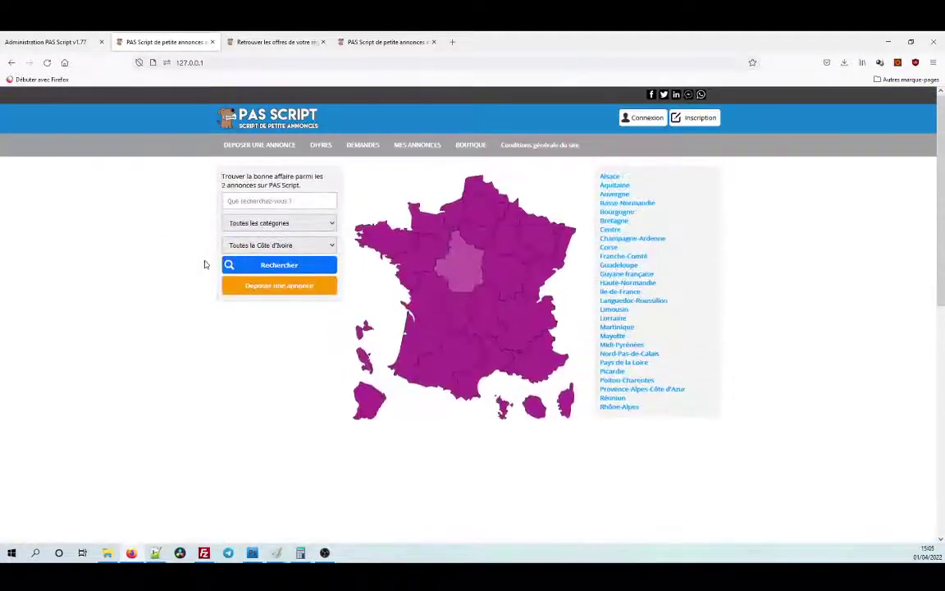
pyautogui.scroll(-5, 239, 177)
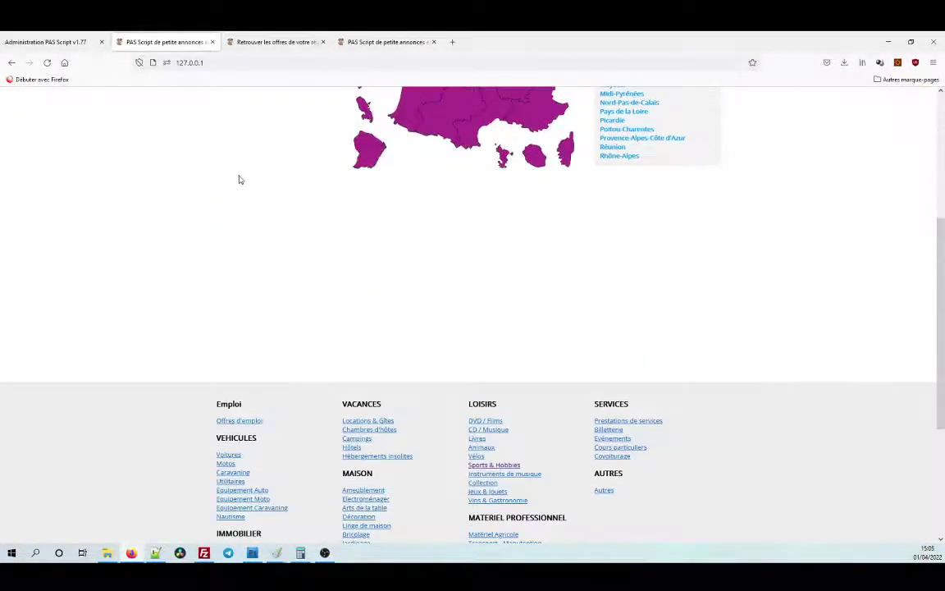
pyautogui.scroll(5, 241, 179)
pyautogui.scroll(-3, 243, 179)
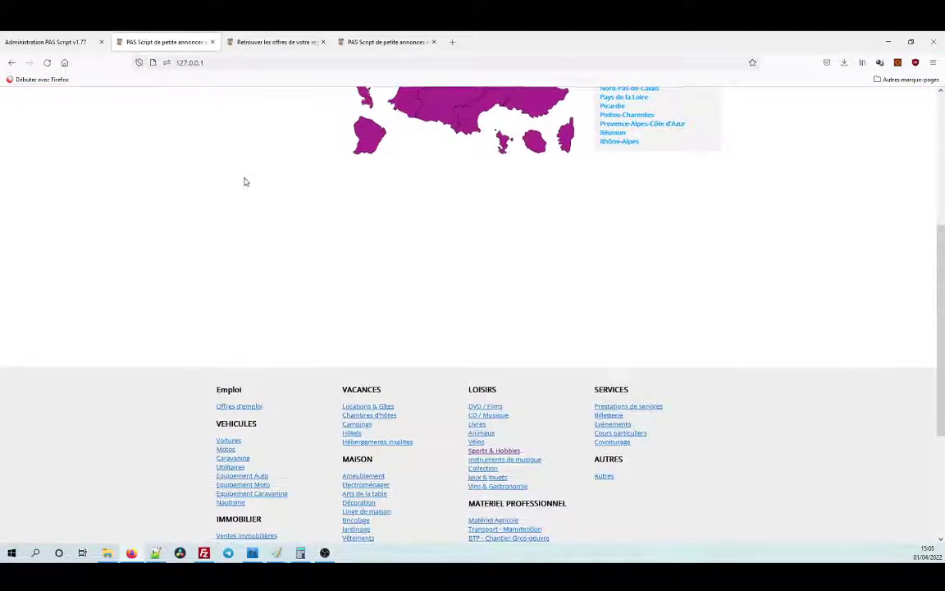
pyautogui.scroll(3, 243, 181)
pyautogui.click(68, 41)
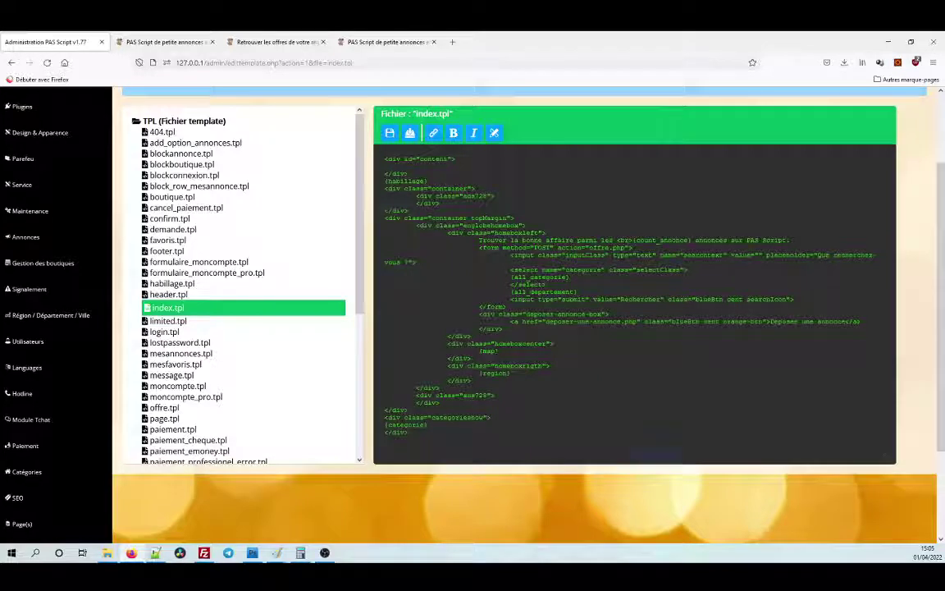
# Insert a <div class="container"> line reading 'Allez voir les conditions générale du site' and save index.tpl.
pyautogui.click(497, 351)
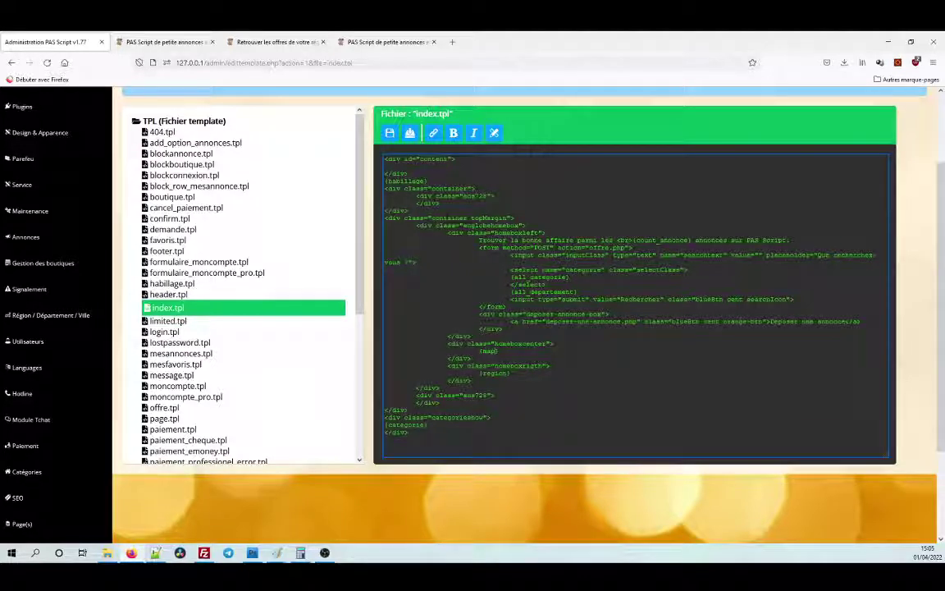
pyautogui.press('Return')
pyautogui.write('<d')
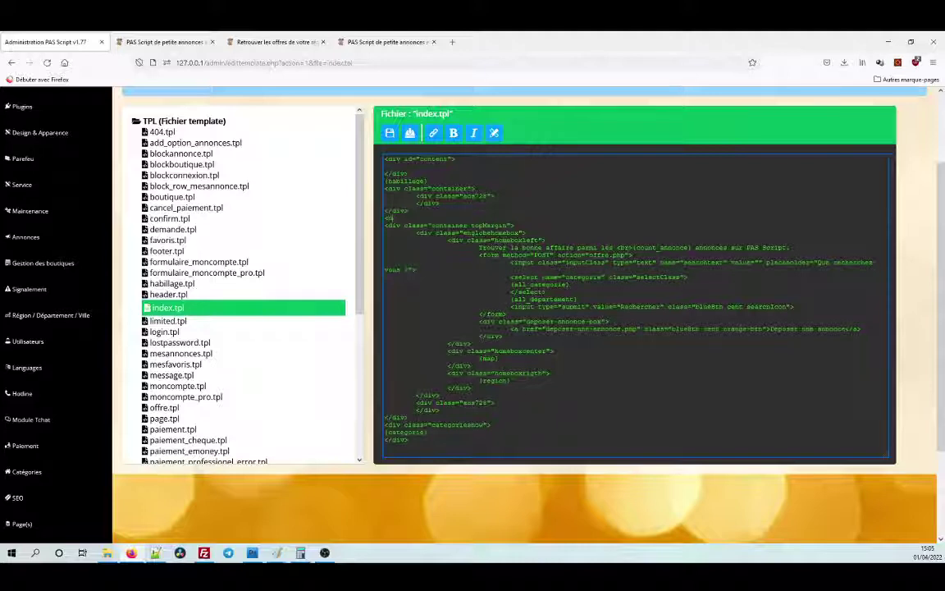
pyautogui.write('iv class="')
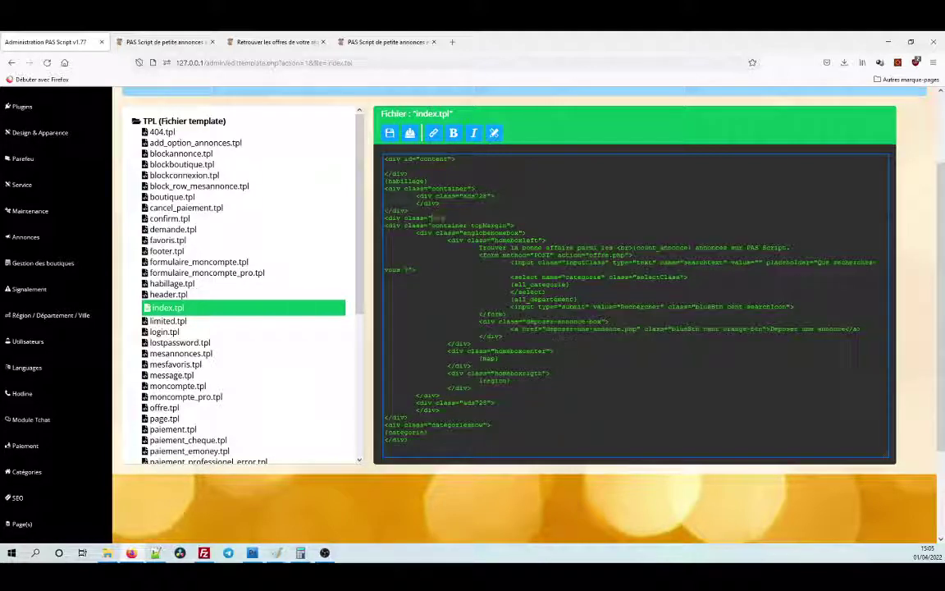
pyautogui.write('container">')
pyautogui.press('Return')
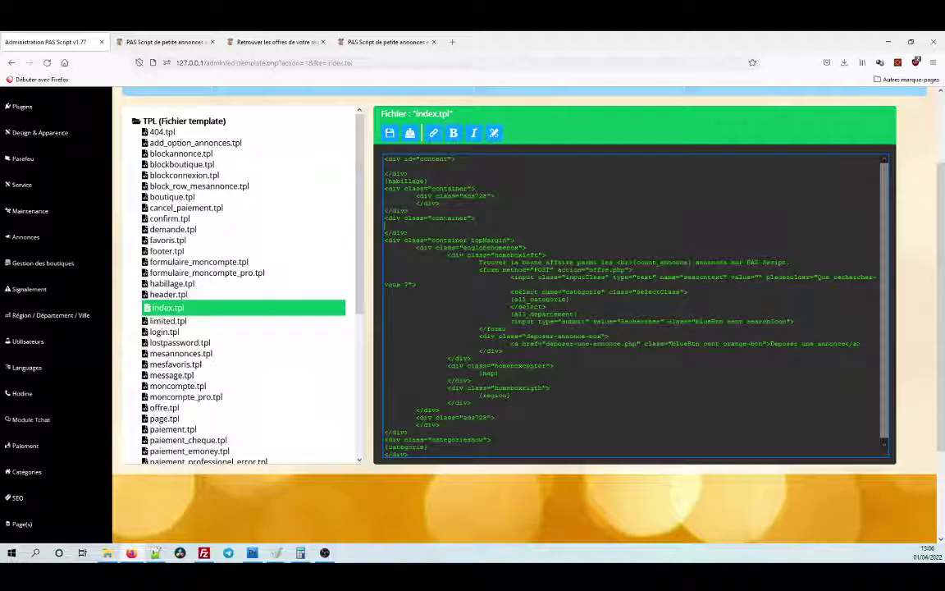
pyautogui.write('{')
pyautogui.write('llez voir')
pyautogui.write(' les conditi')
pyautogui.write('ons générale du site')
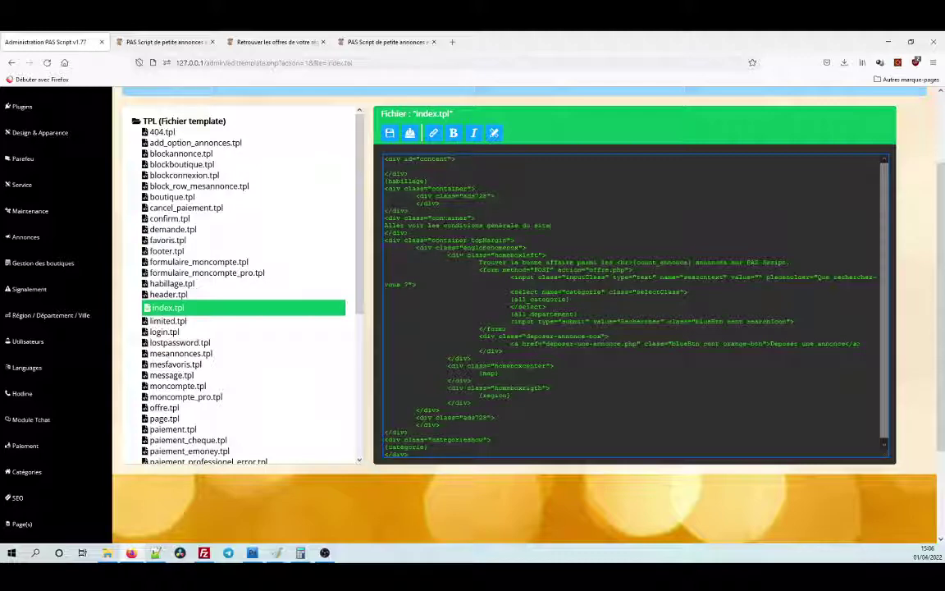
pyautogui.click(389, 133)
# Reload the homepage to see the new terms sentence above the search box.
pyautogui.click(146, 42)
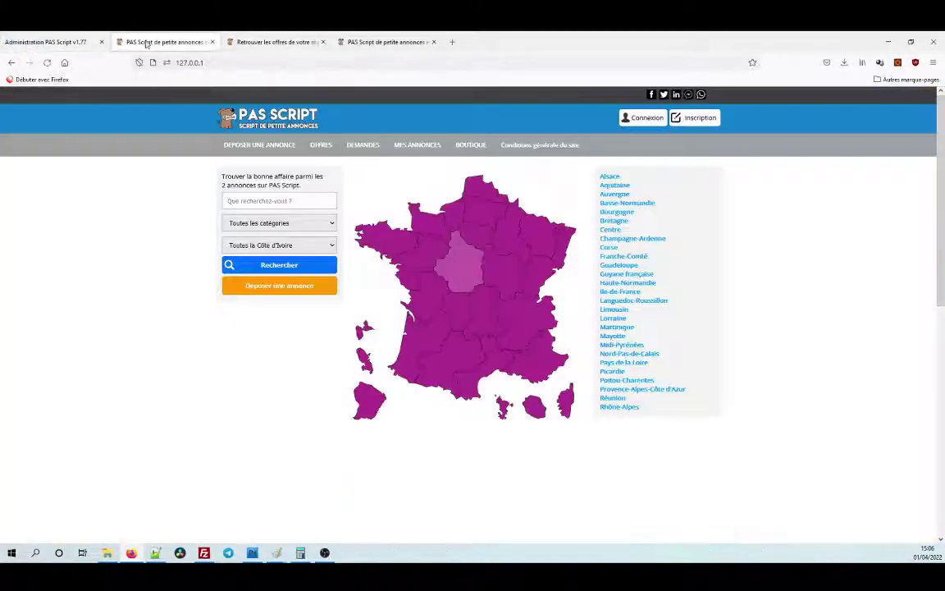
pyautogui.click(47, 63)
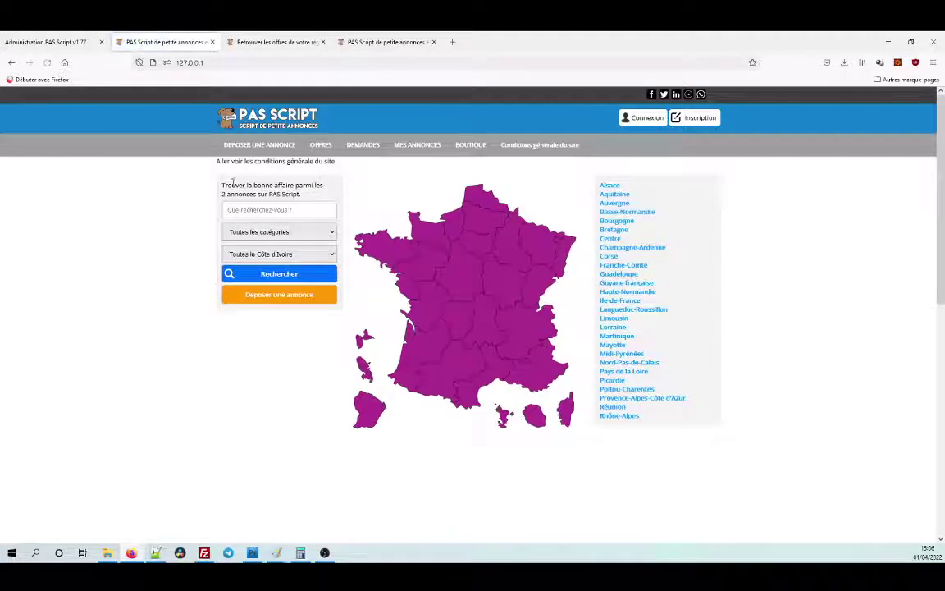
pyautogui.moveTo(217, 161); pyautogui.dragTo(289, 161)
pyautogui.click(309, 194)
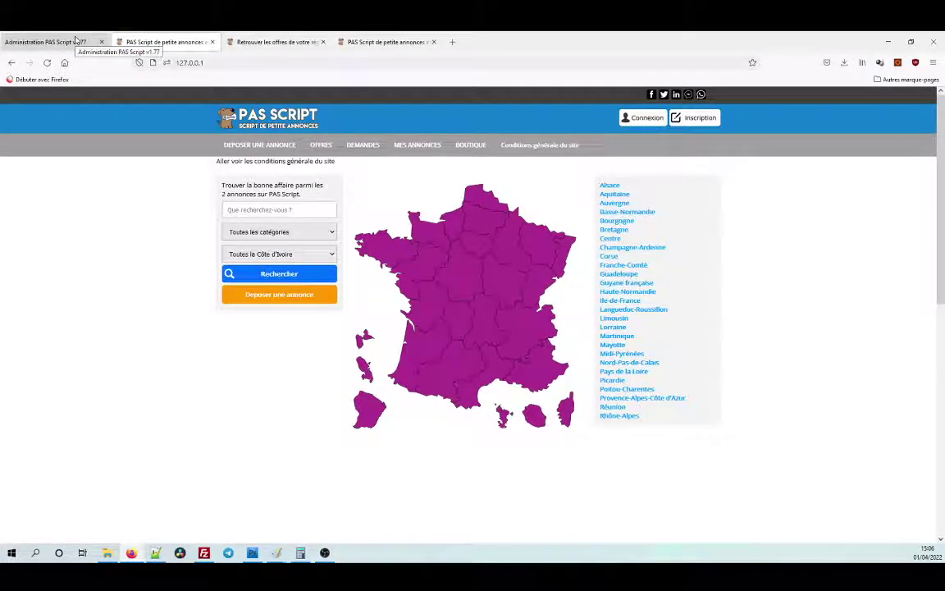
pyautogui.click(49, 41)
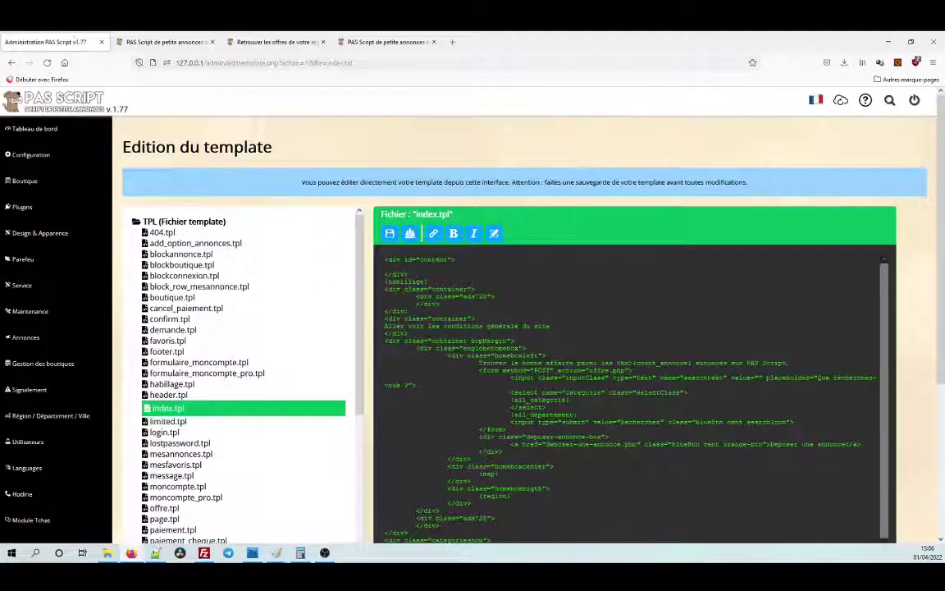
# Try linking the terms sentence to page.php?slug=conditions-generale-du-site-internet via the toolbar, dismissing the Invalid URL prompt.
pyautogui.moveTo(384, 325); pyautogui.dragTo(550, 325)
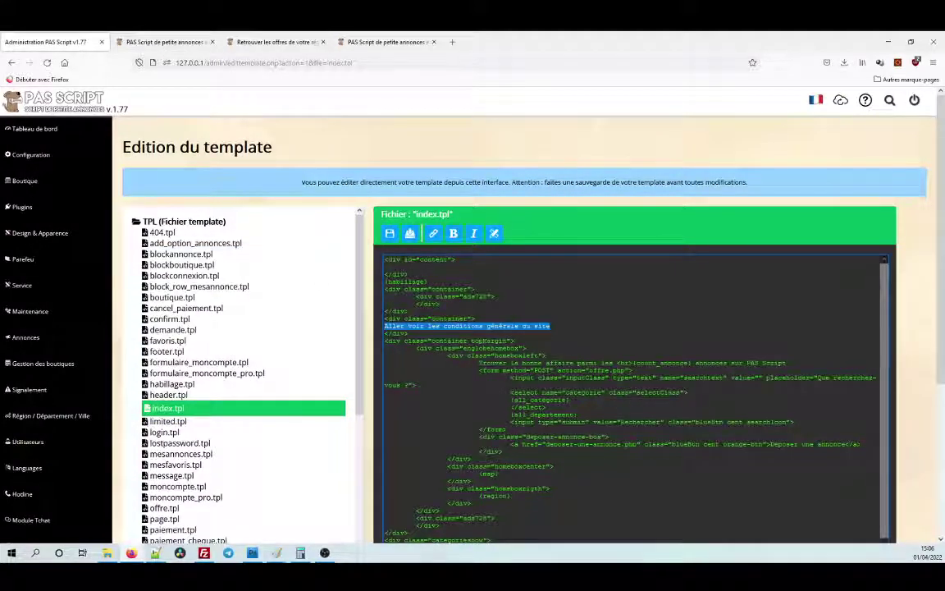
pyautogui.click(433, 235)
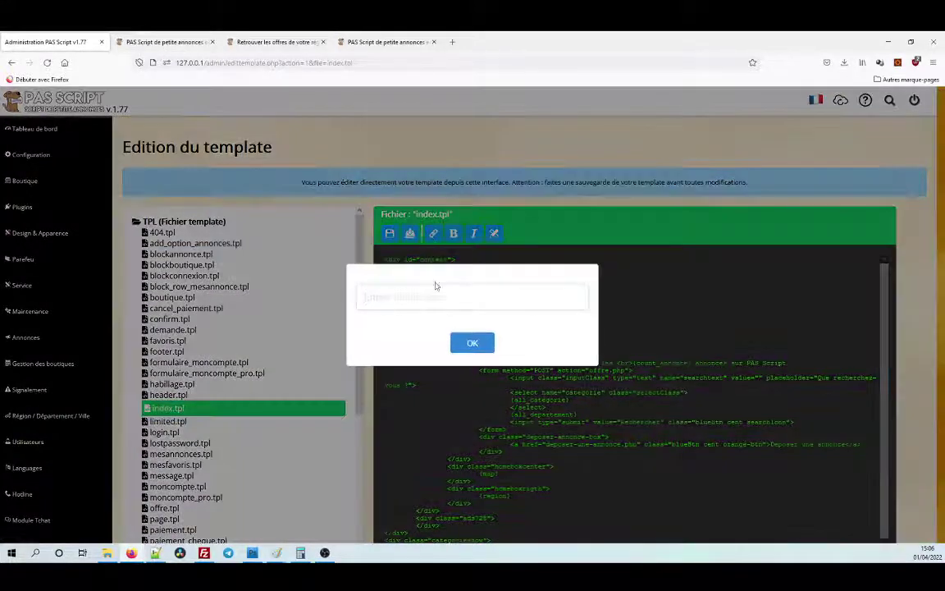
pyautogui.hotkey('ctrl', 'v')
pyautogui.click(472, 343)
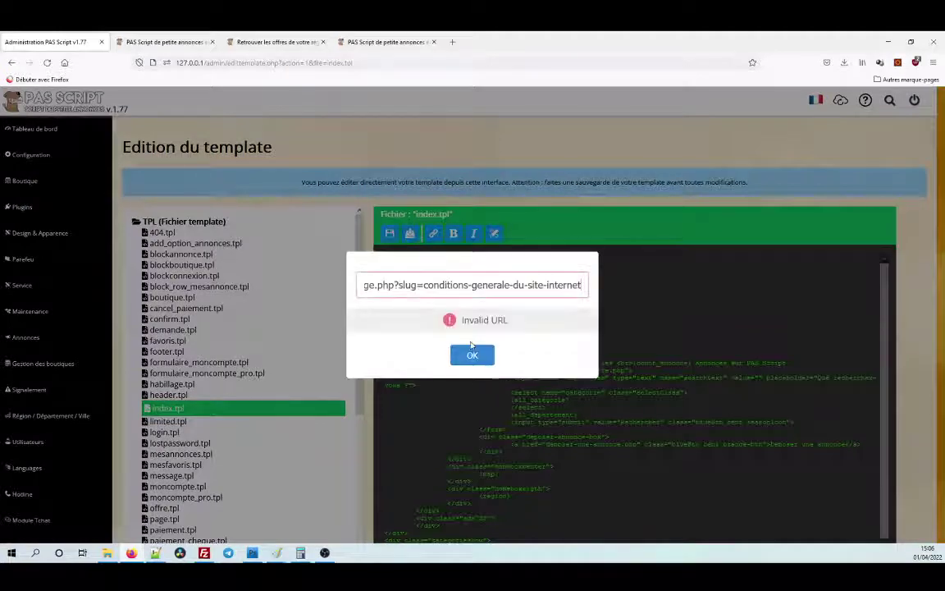
pyautogui.moveTo(485, 285); pyautogui.dragTo(224, 278)
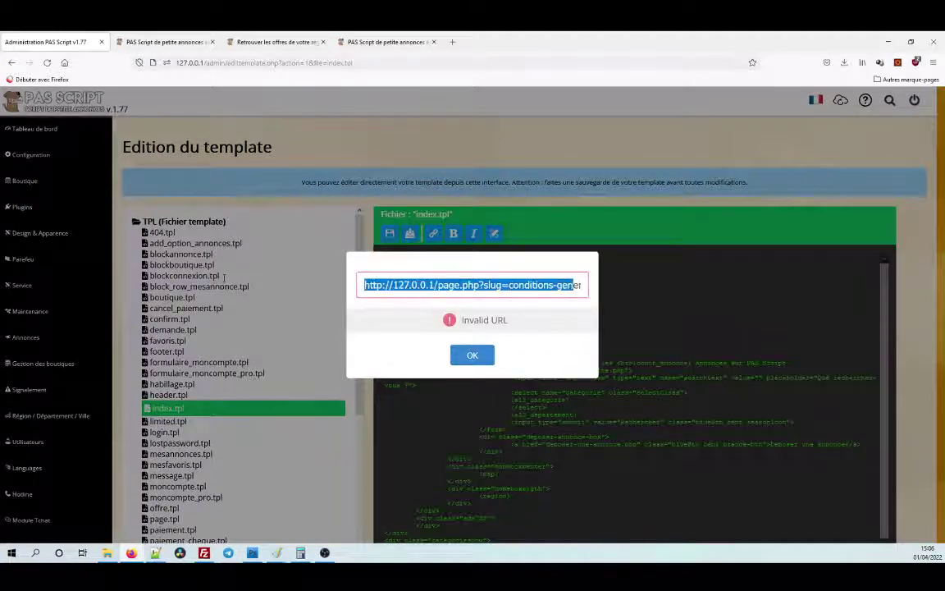
pyautogui.moveTo(451, 285); pyautogui.dragTo(654, 297)
pyautogui.click(480, 357)
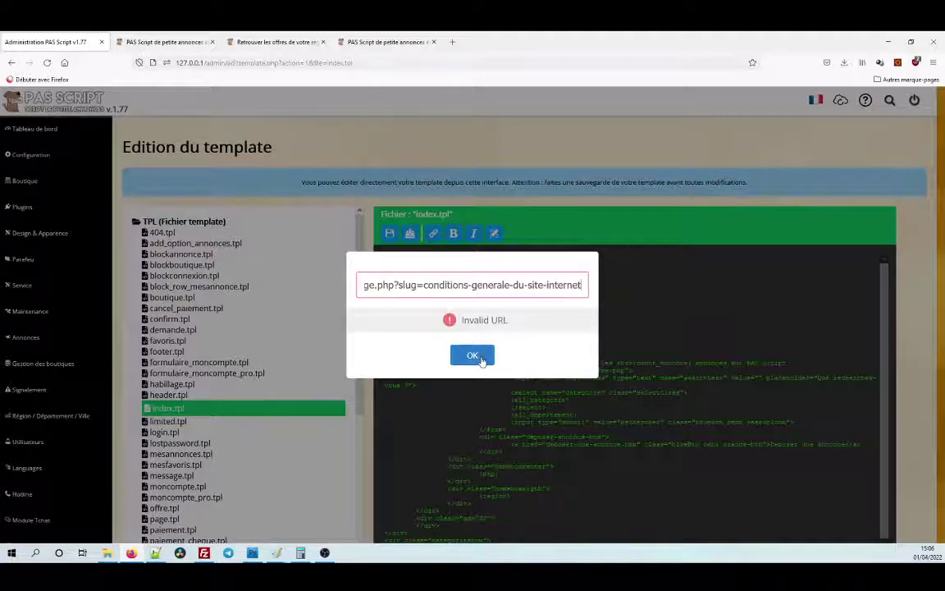
pyautogui.click(641, 310)
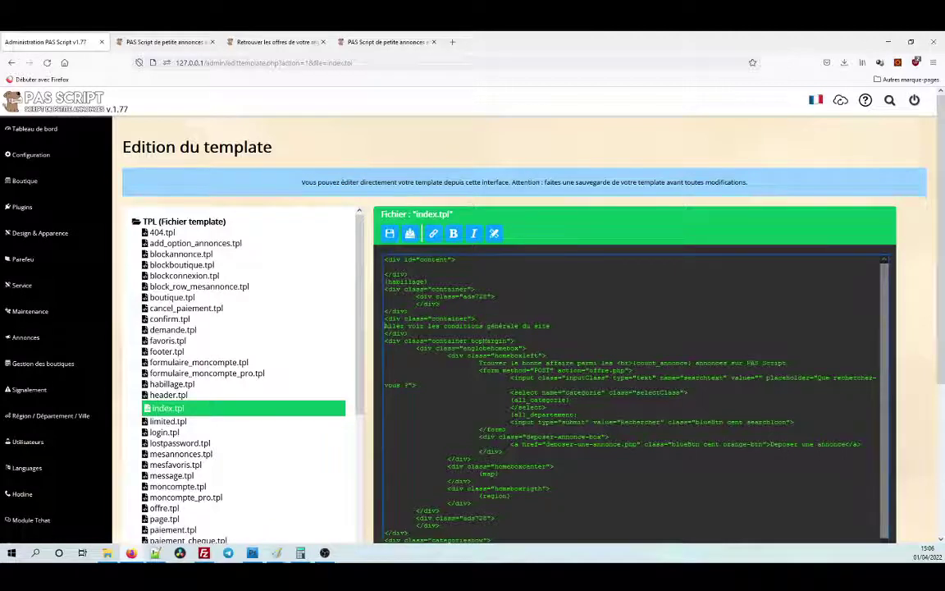
# Type an <a href="…"> tag with the terms page address before the sentence.
pyautogui.write('<a href="')
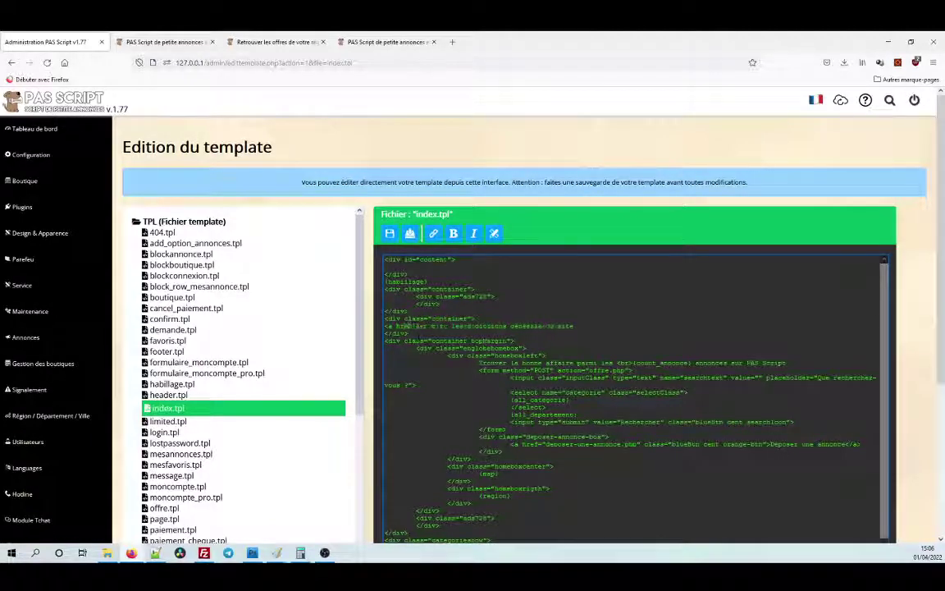
pyautogui.write('http://127.0.0.1/page.php?slug=conditions-generale-du-site-internet')
pyautogui.write('">')
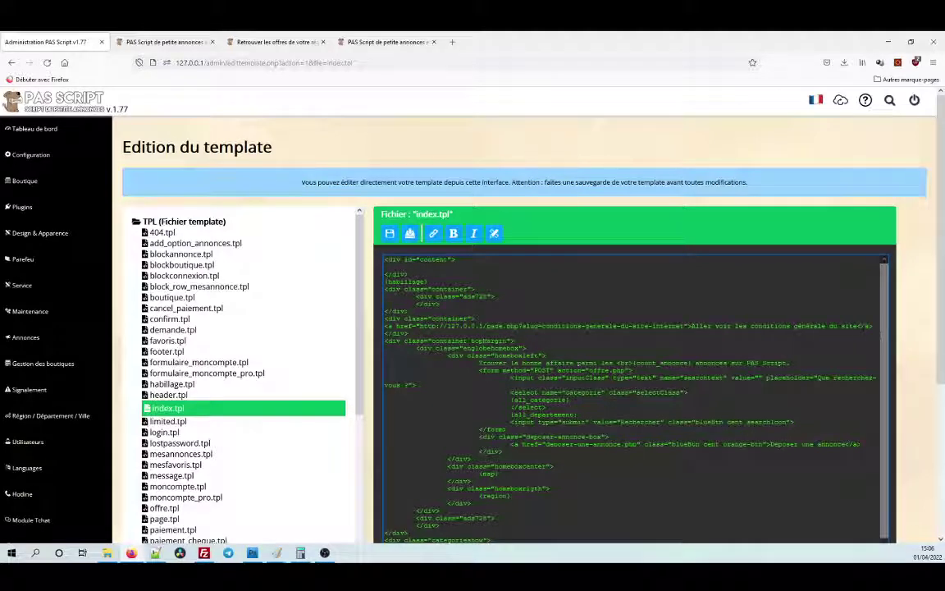
# Save index.tpl and test that the homepage link opens the terms page.
pyautogui.click(390, 233)
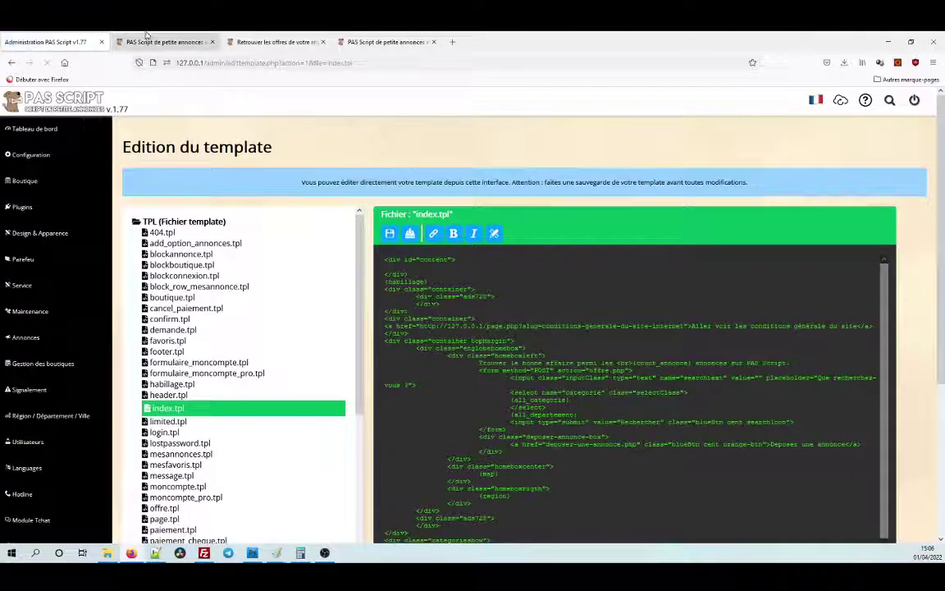
pyautogui.click(146, 34)
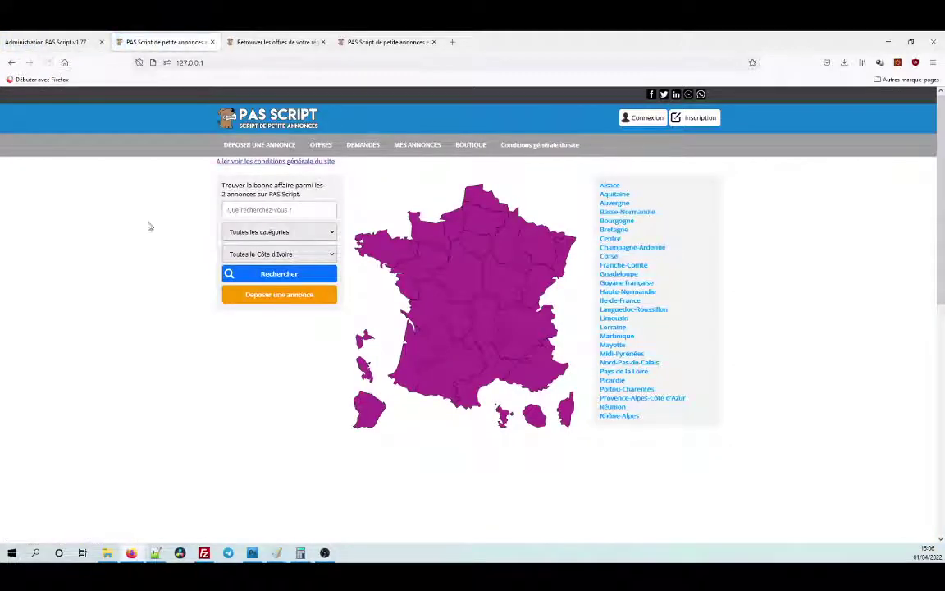
pyautogui.click(253, 162)
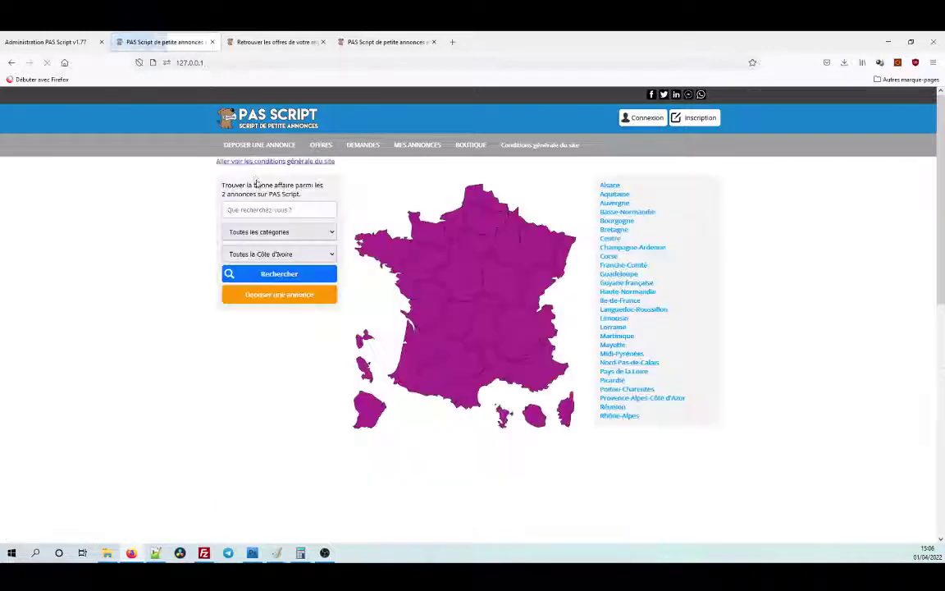
pyautogui.click(89, 38)
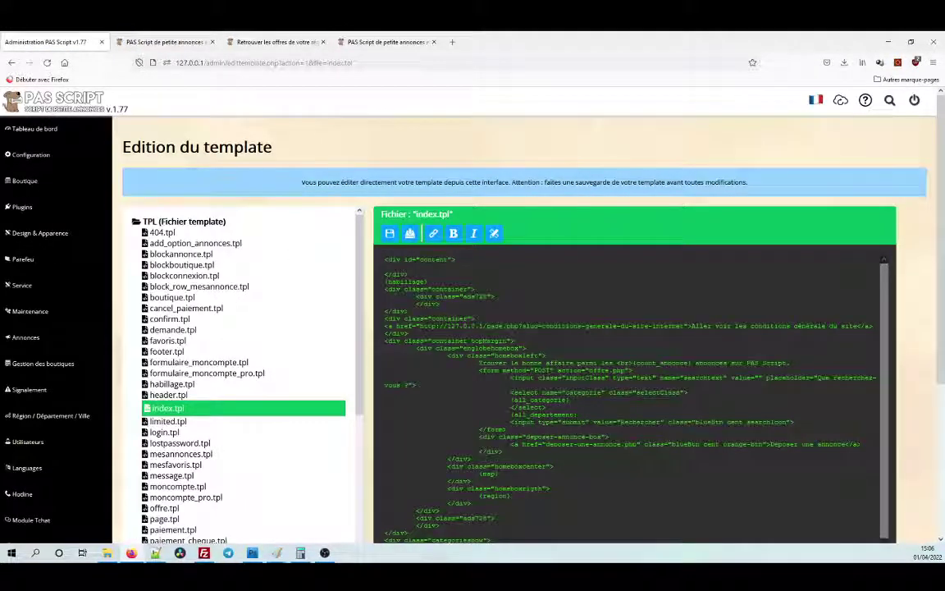
# Wrap the terms link in a <p> paragraph and reload the homepage to preview it.
pyautogui.click(475, 319)
pyautogui.press('Return')
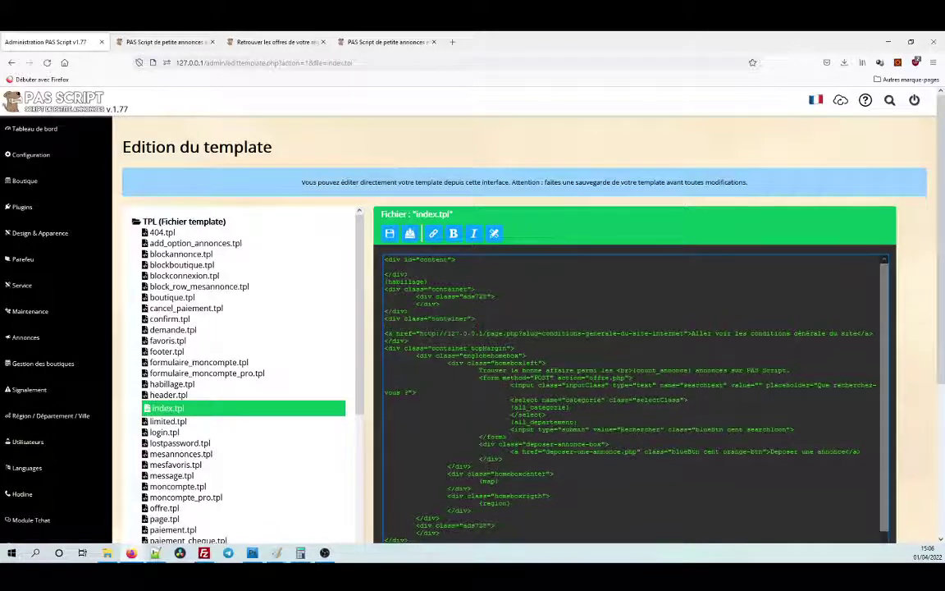
pyautogui.click(390, 234)
pyautogui.click(164, 42)
pyautogui.click(47, 62)
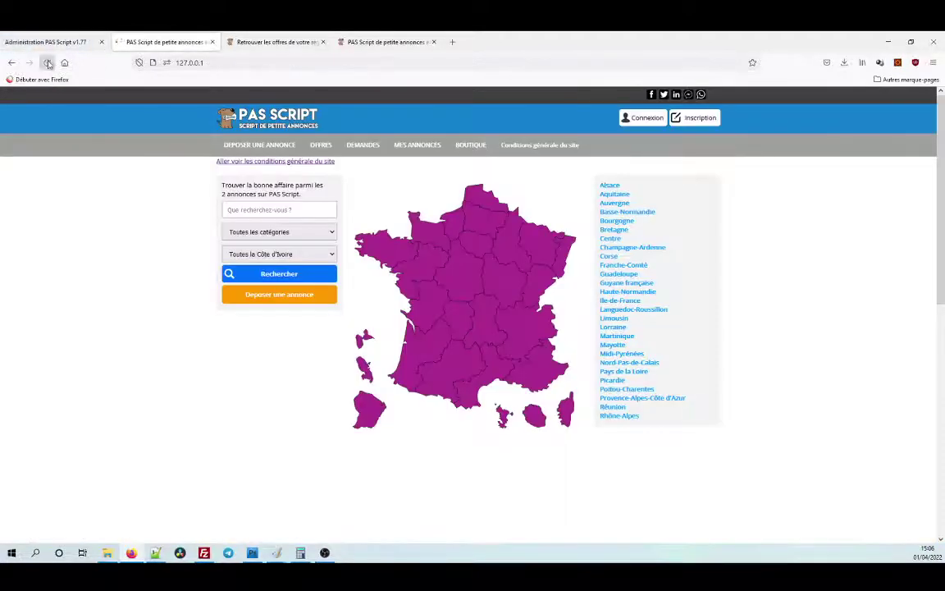
pyautogui.click(48, 42)
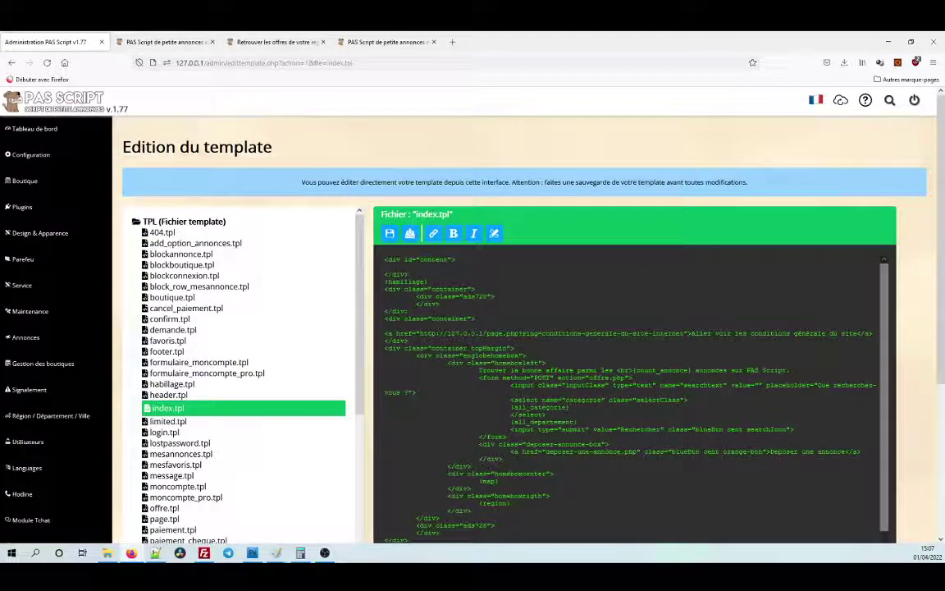
pyautogui.write('<p>')
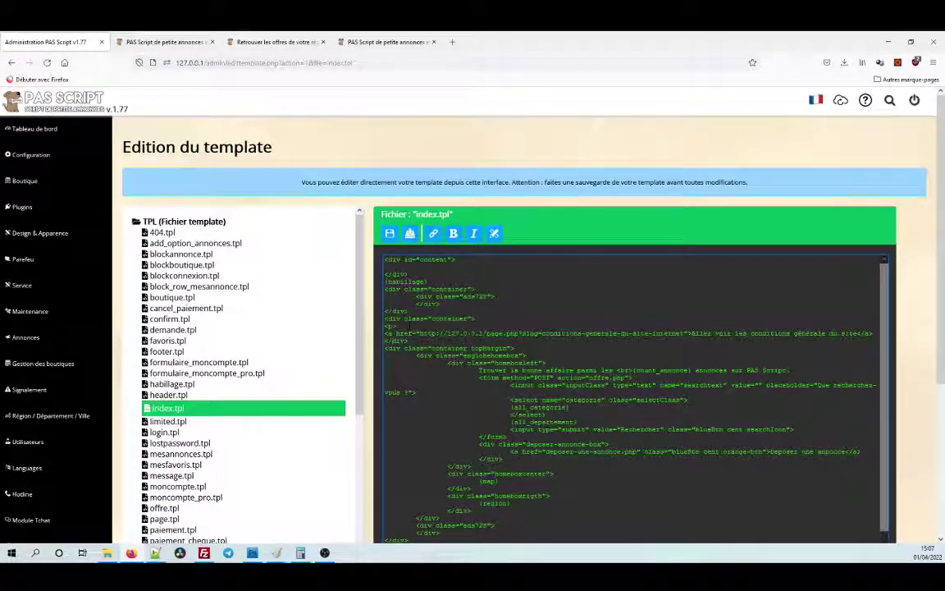
pyautogui.press('Return')
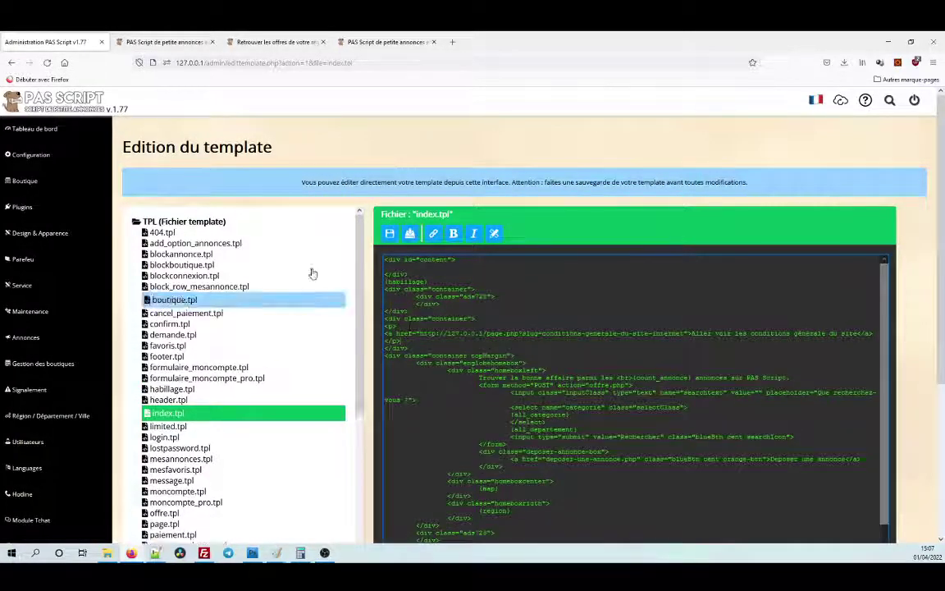
pyautogui.click(164, 42)
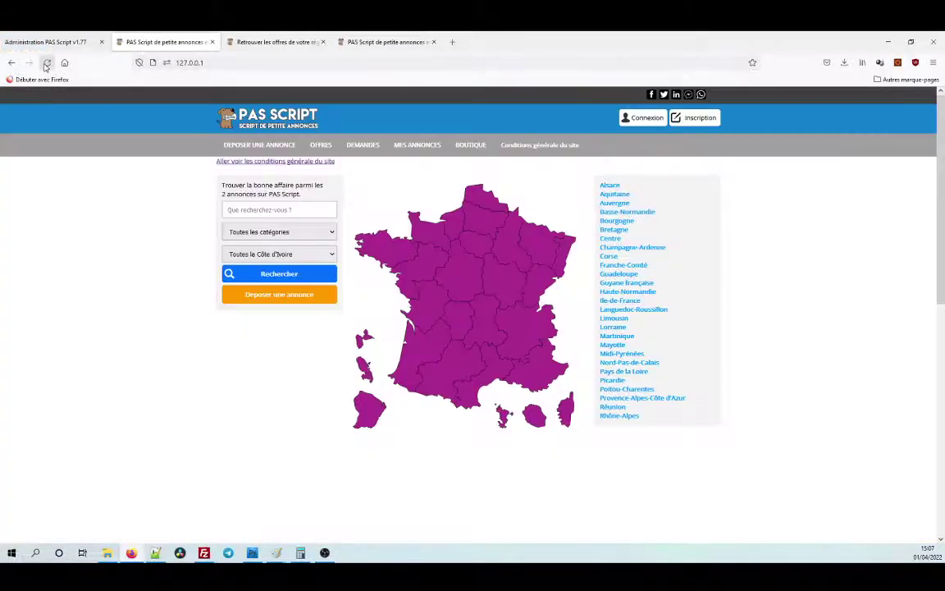
pyautogui.click(47, 63)
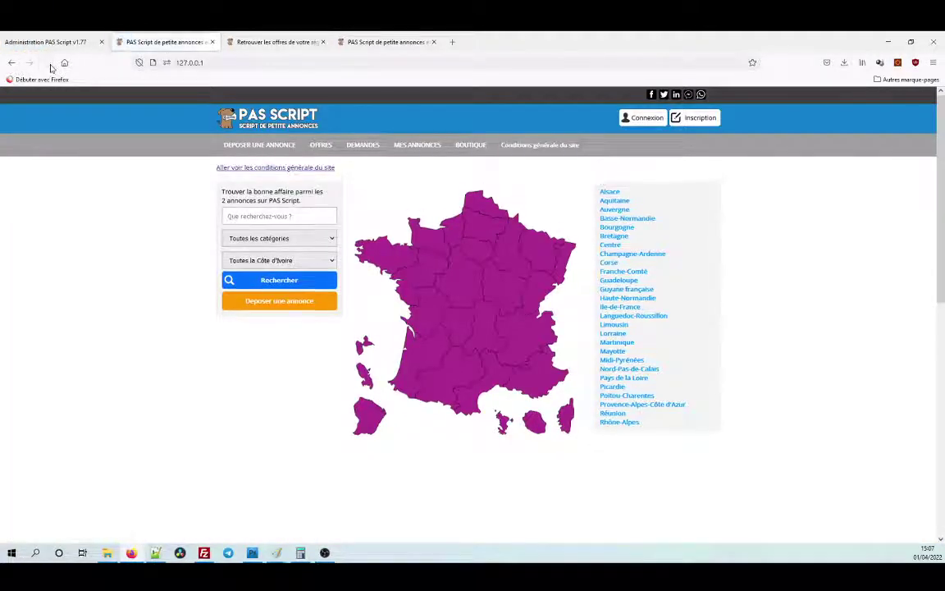
# Close the terms link with </center>, save index.tpl, and reload the homepage to check centring.
pyautogui.click(45, 42)
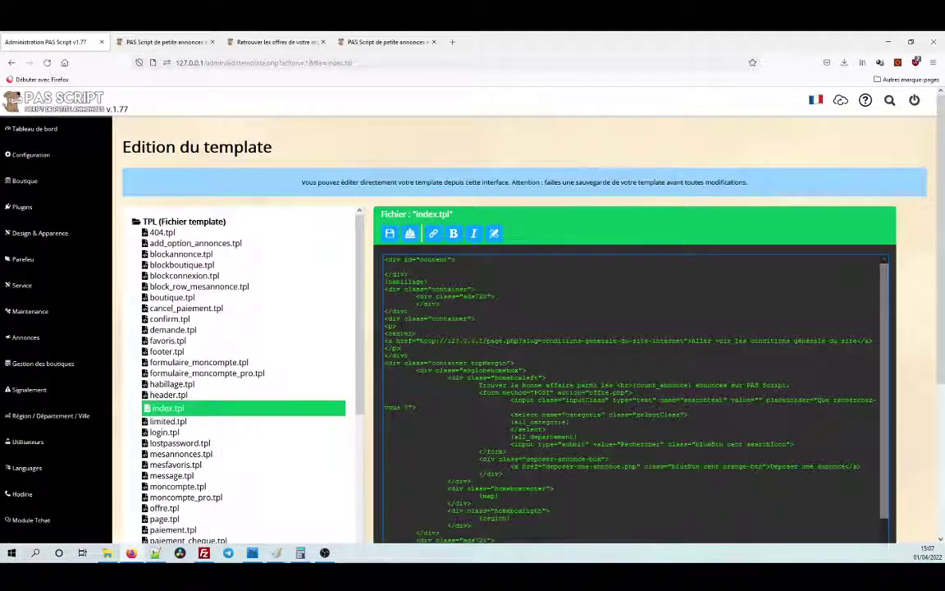
pyautogui.press('Return')
pyautogui.write('</cent')
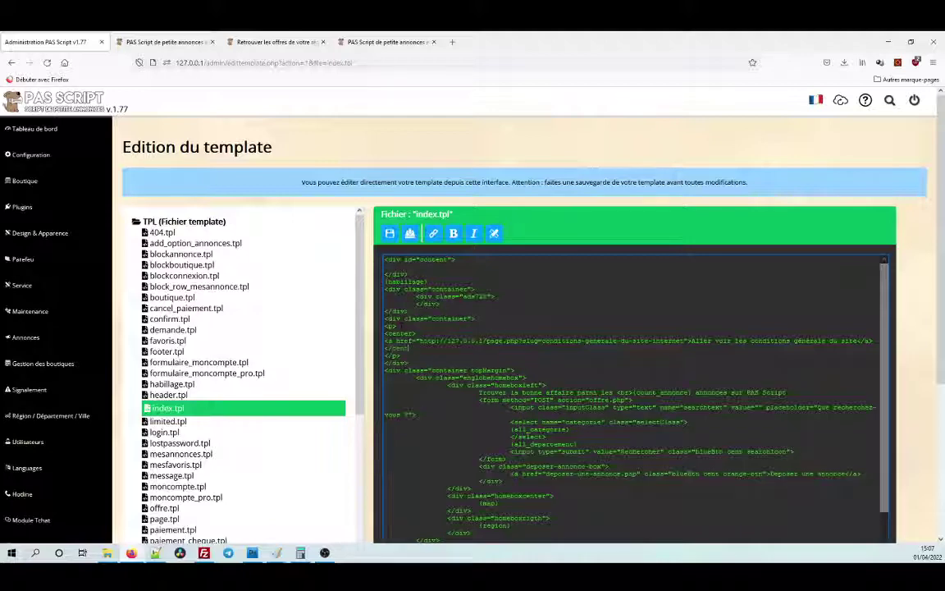
pyautogui.write('er>')
pyautogui.click(389, 233)
pyautogui.click(164, 42)
pyautogui.press('F5')
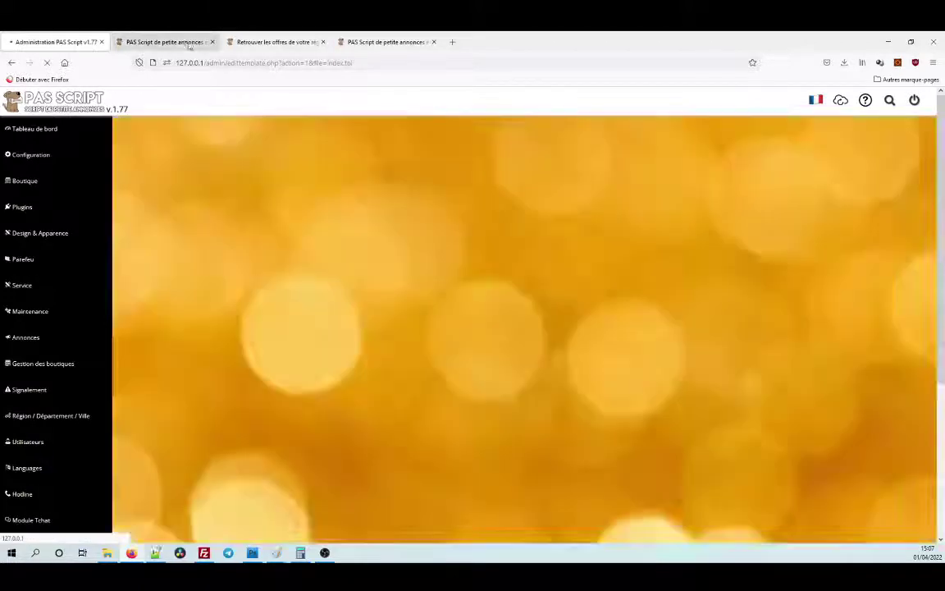
pyautogui.click(47, 62)
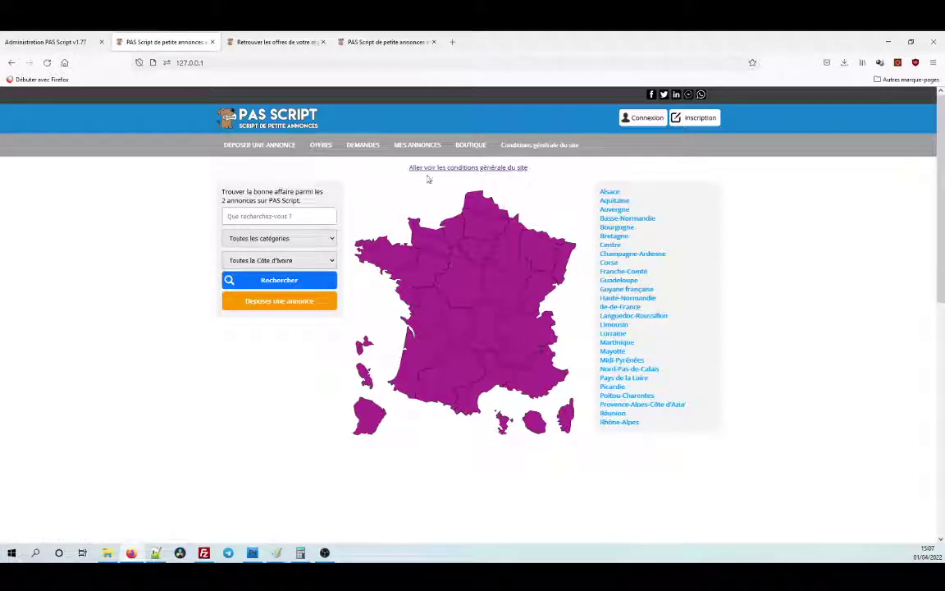
pyautogui.scroll(-5, 557, 275)
pyautogui.scroll(5, 509, 254)
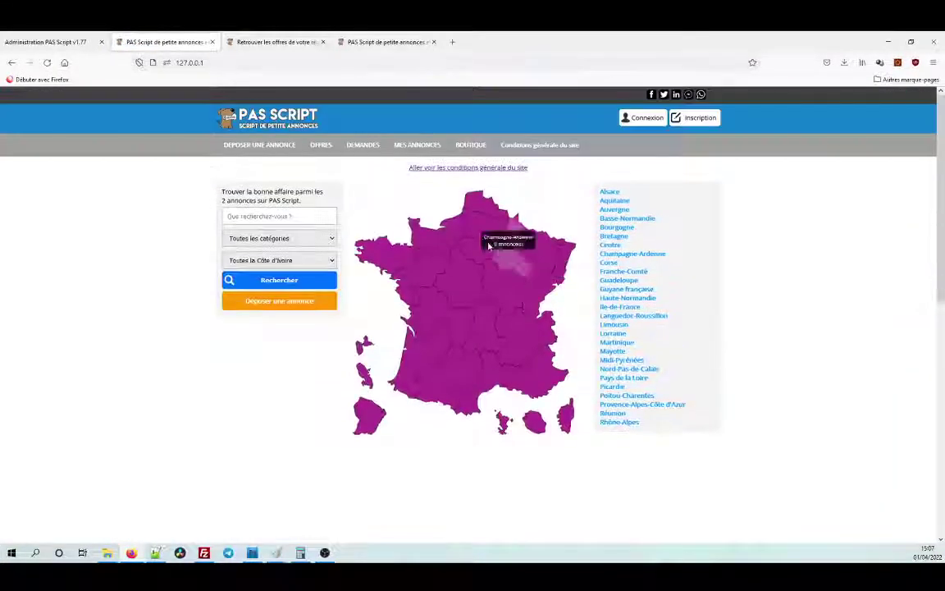
# Inspect the orange Déposer une annonce button and copy its 'blueBtn cent orange-btn' classes.
pyautogui.rightClick(284, 303)
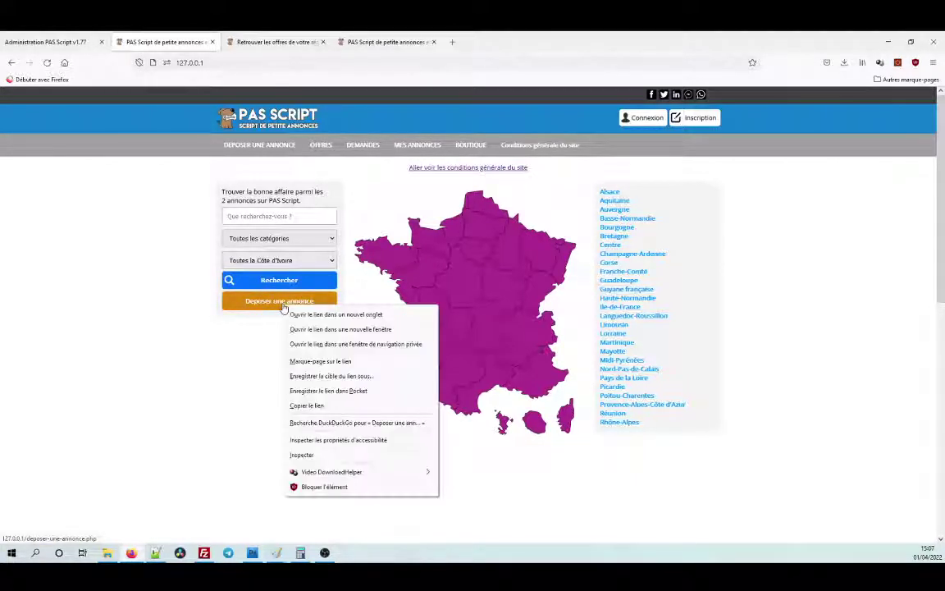
pyautogui.click(333, 456)
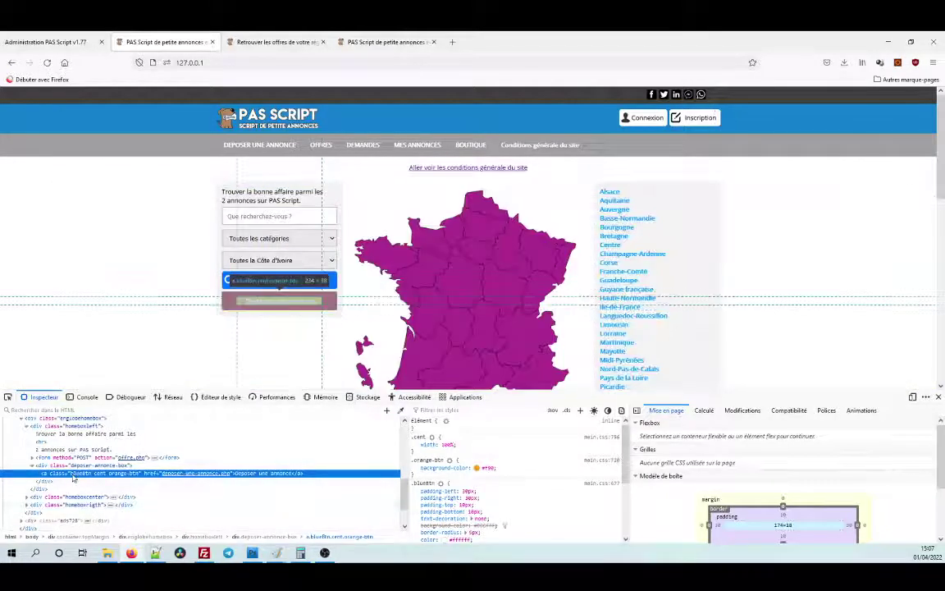
pyautogui.doubleClick(141, 473)
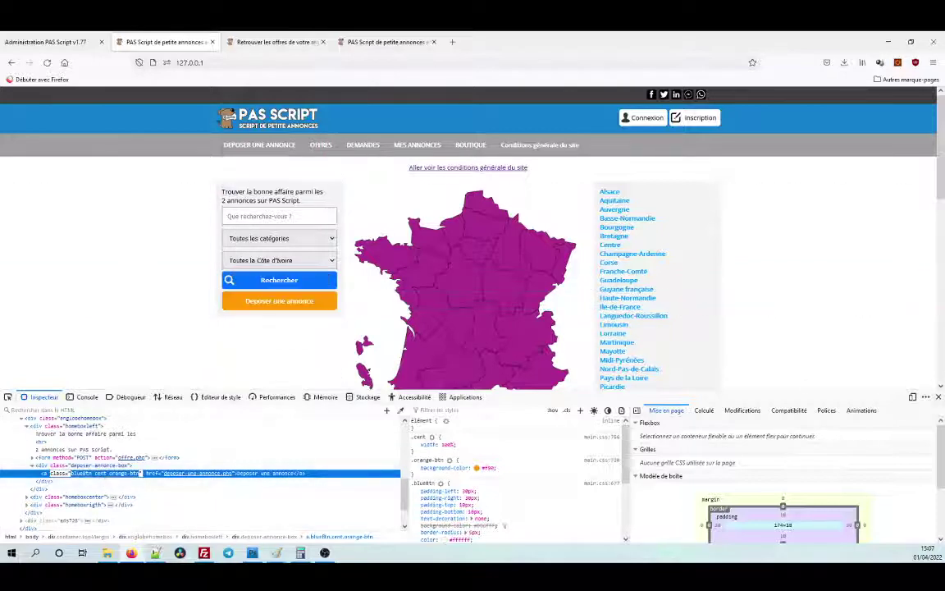
pyautogui.click(938, 396)
pyautogui.click(49, 42)
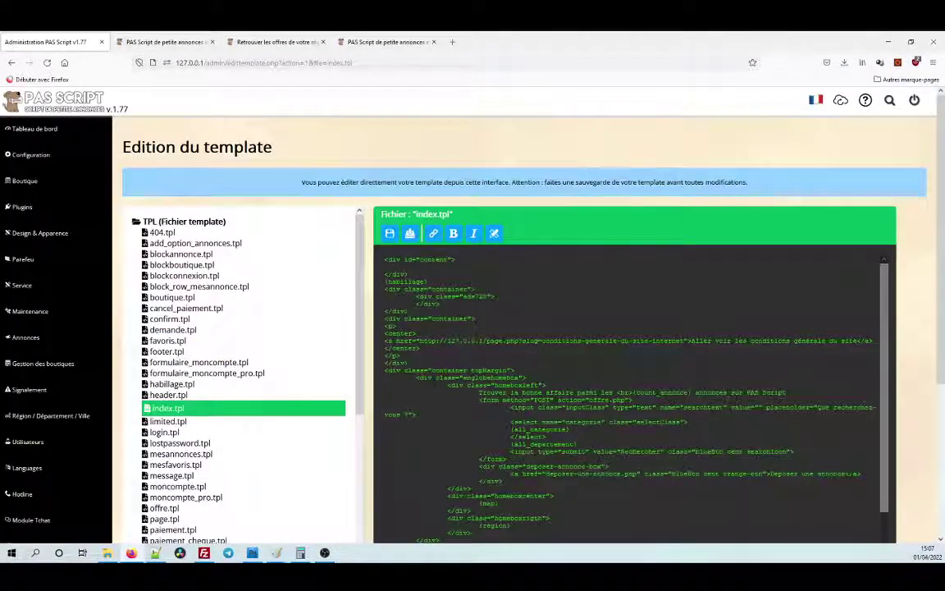
# Give the terms link class="blueBtn cent orange-btn", save index.tpl, and reload the homepage.
pyautogui.write('class=""')
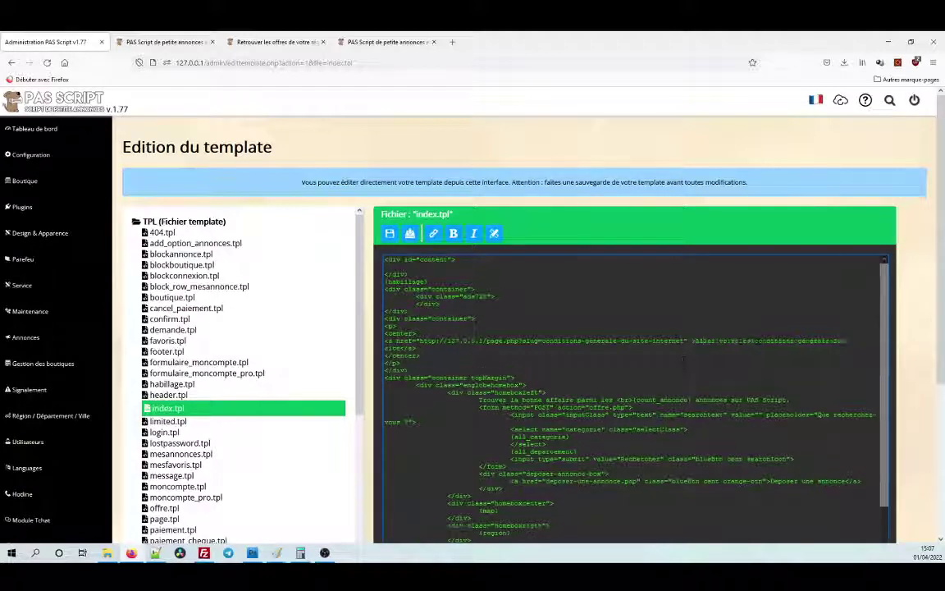
pyautogui.write('blueBtn cent orange-btn')
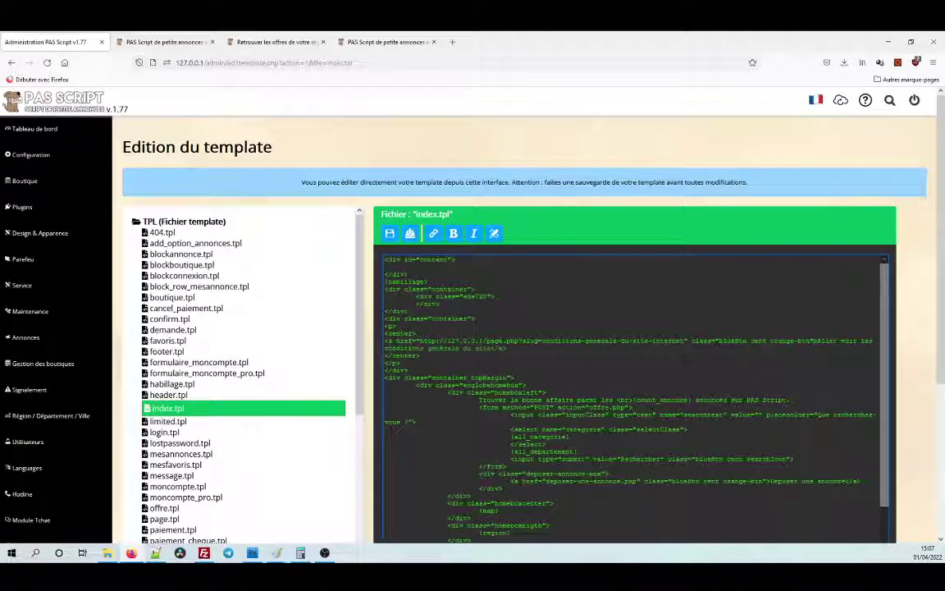
pyautogui.click(390, 233)
pyautogui.click(160, 42)
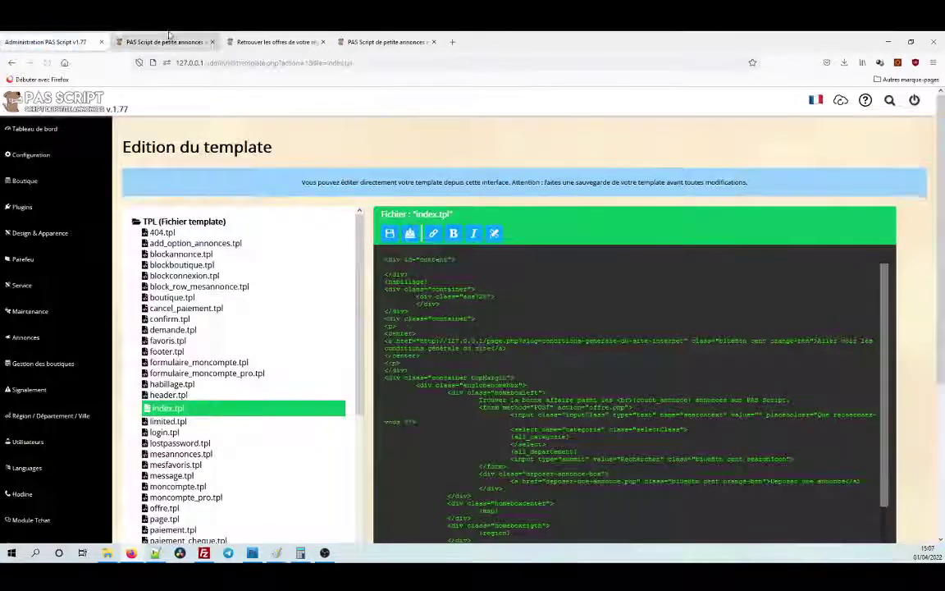
pyautogui.click(48, 62)
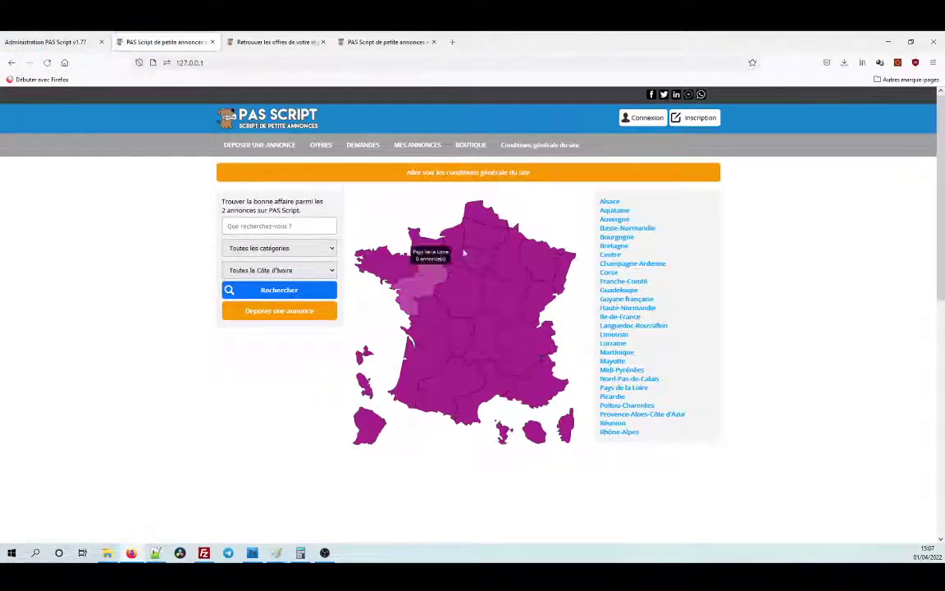
# Test that the orange terms button opens the terms page, then go back to the homepage.
pyautogui.click(480, 174)
pyautogui.hotkey('alt', 'Left')
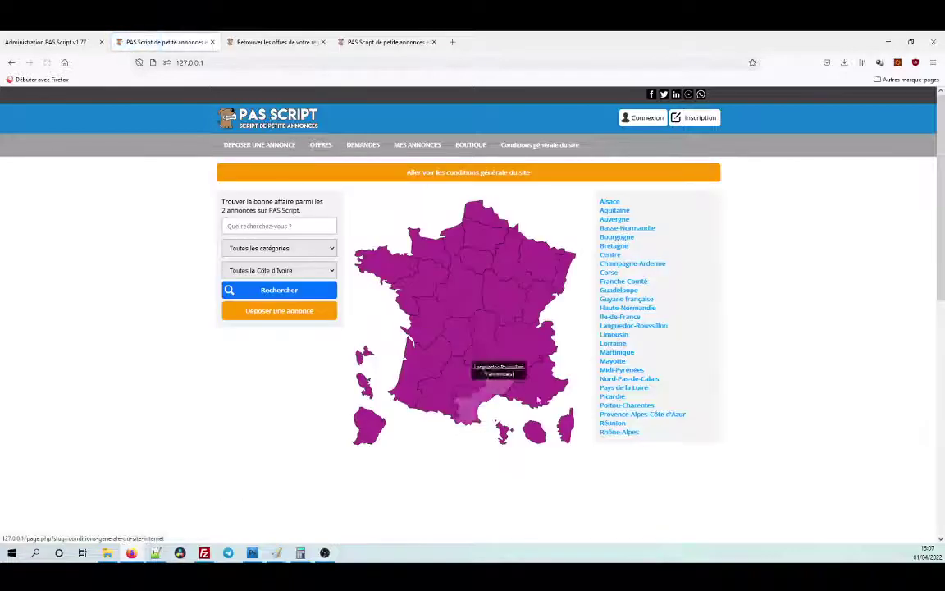
pyautogui.scroll(-4, 538, 399)
pyautogui.scroll(4, 538, 400)
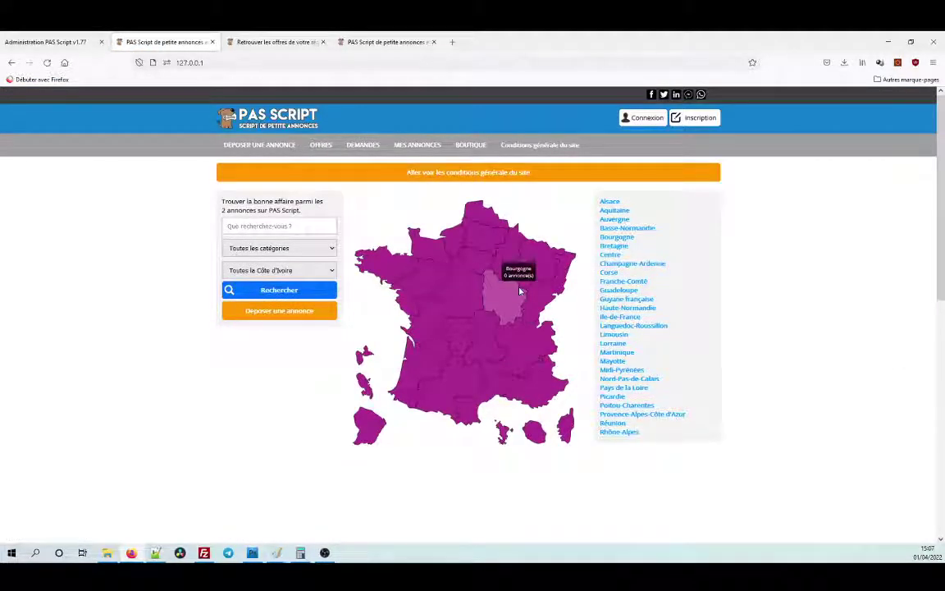
# Open offre.tpl from the admin template list after visiting the site's OFFRES page.
pyautogui.click(325, 146)
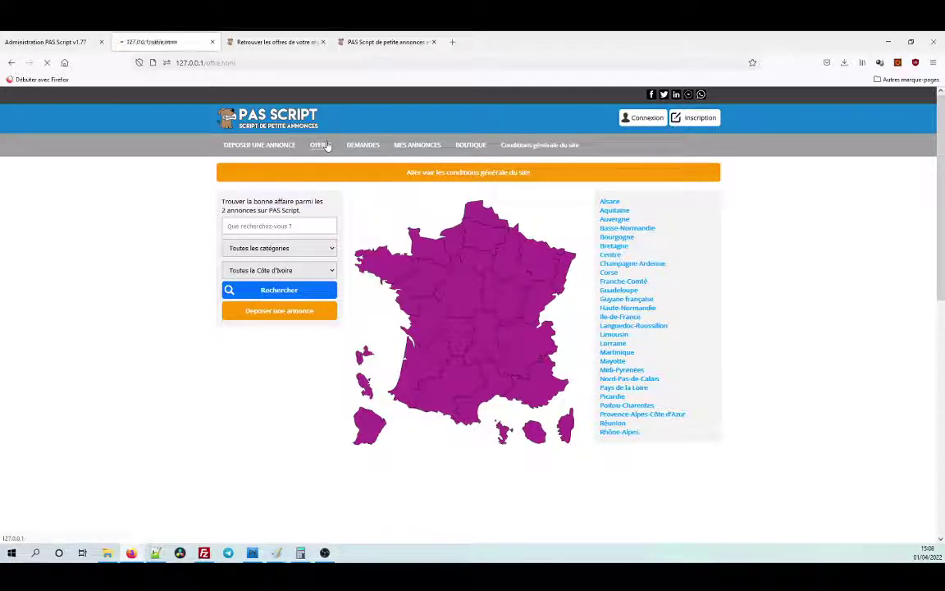
pyautogui.click(38, 39)
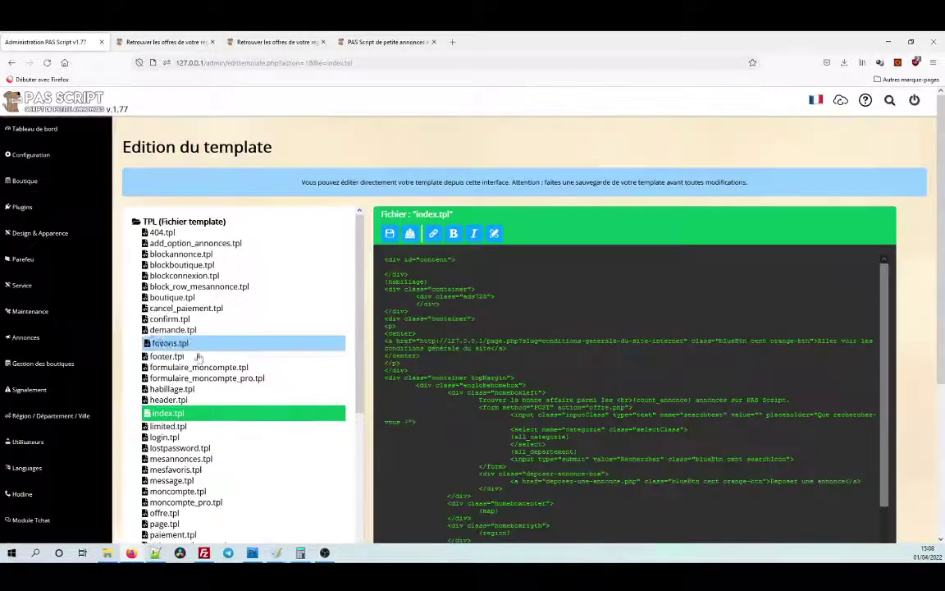
pyautogui.scroll(-2, 221, 361)
pyautogui.scroll(-3, 227, 361)
pyautogui.click(195, 390)
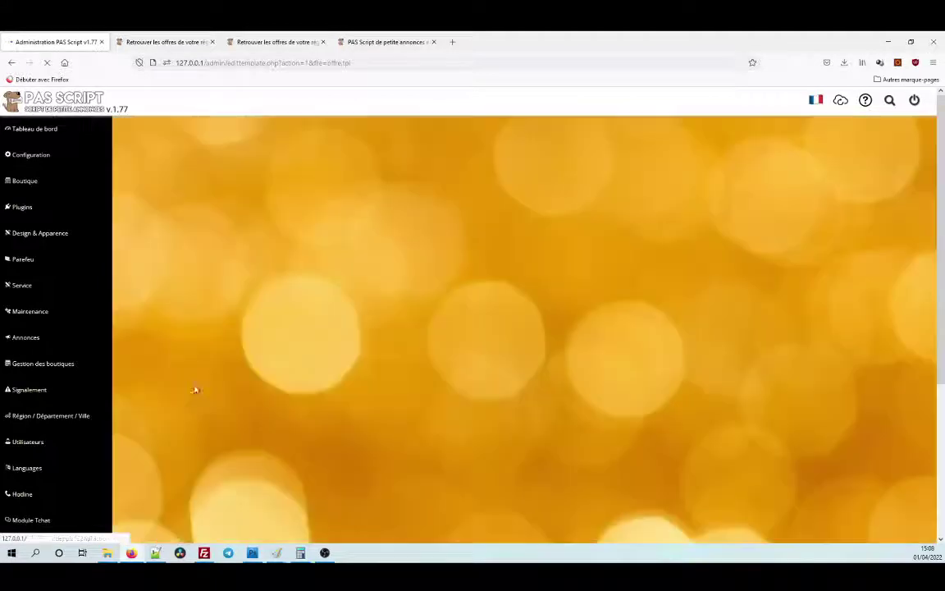
# Compare offre.tpl's search-form markup with the live Offres listing page.
pyautogui.scroll(-1, 497, 376)
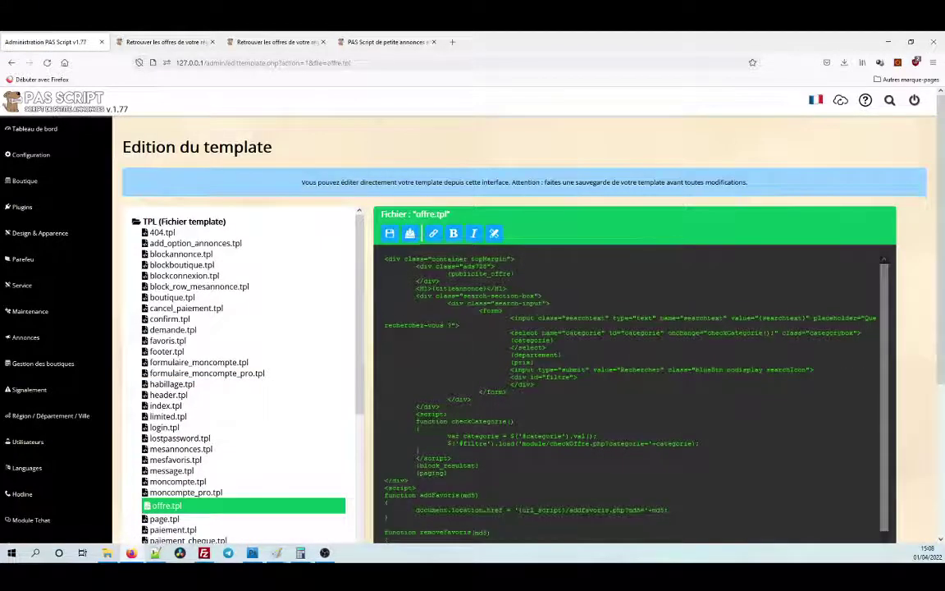
pyautogui.scroll(1, 496, 376)
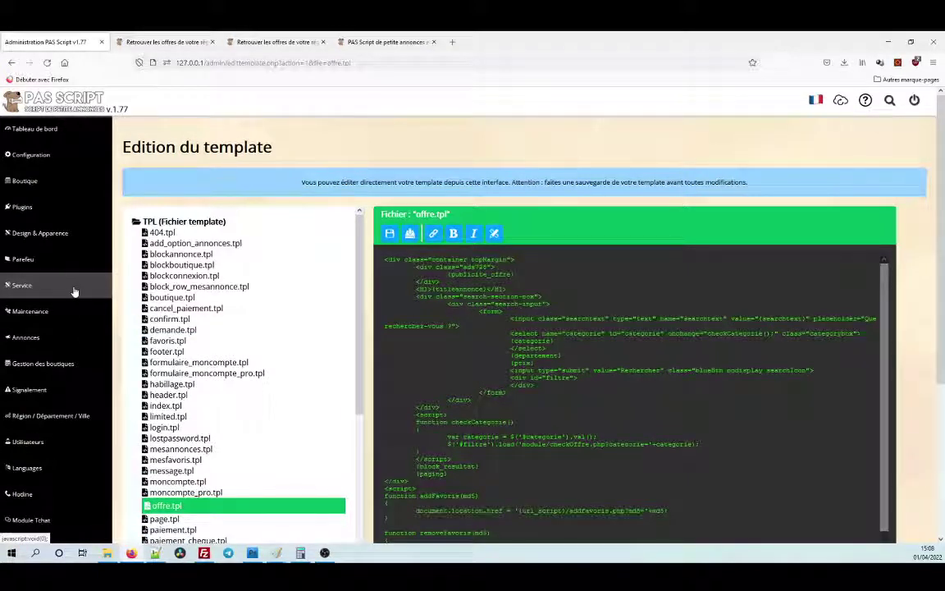
pyautogui.click(164, 42)
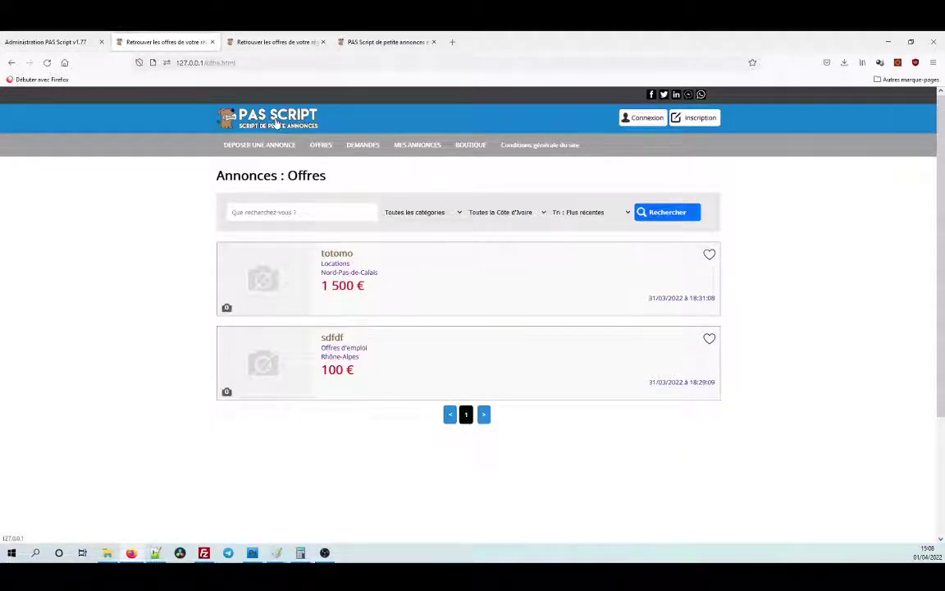
pyautogui.click(62, 41)
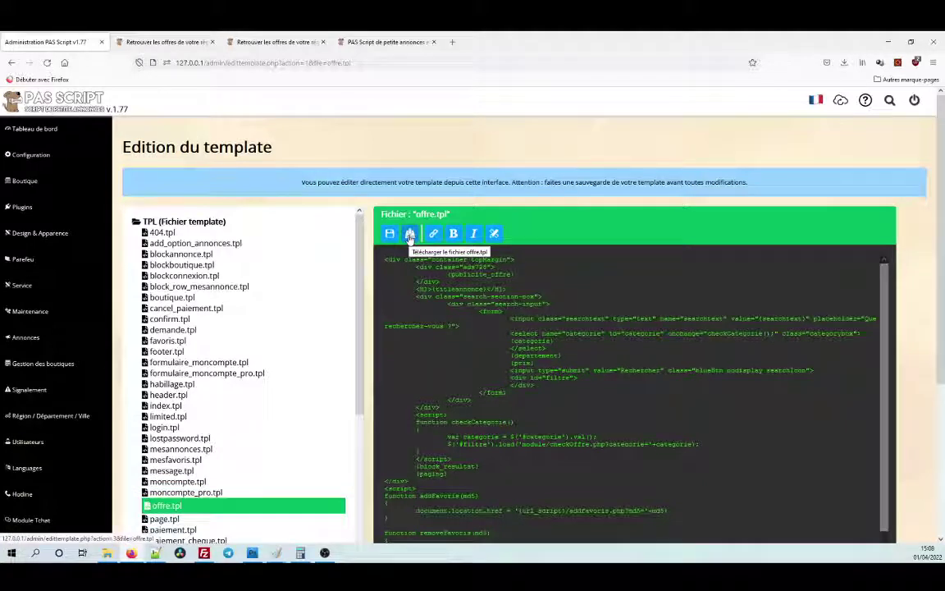
# Download offre.tpl and open the downloaded file in Notepad.
pyautogui.click(410, 234)
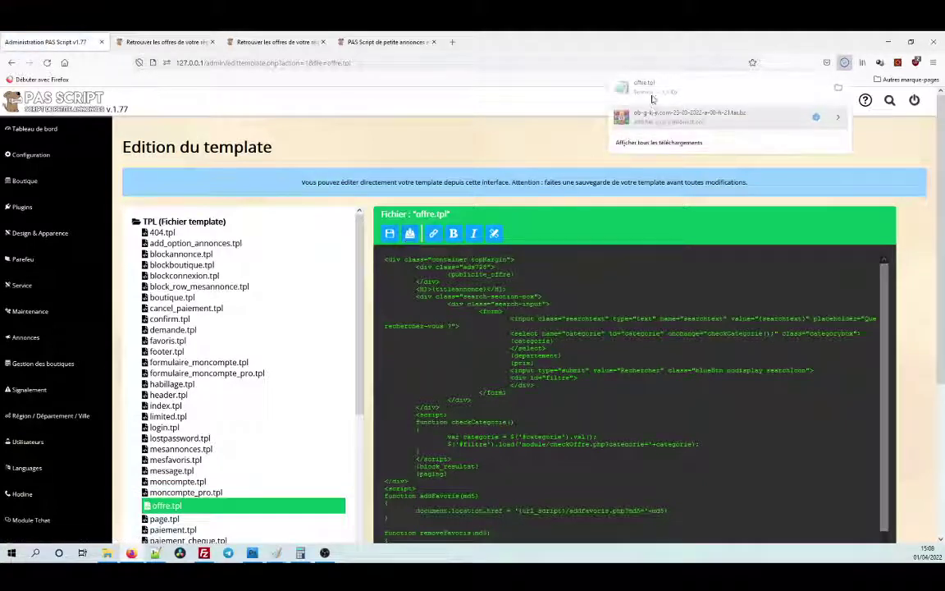
pyautogui.moveTo(448, 273); pyautogui.dragTo(510, 370)
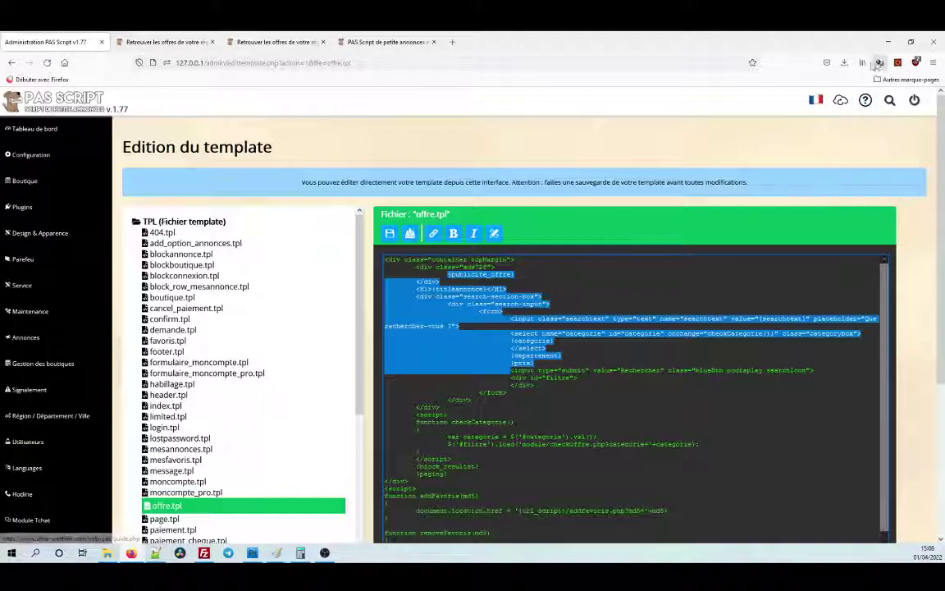
pyautogui.click(845, 62)
pyautogui.click(796, 83)
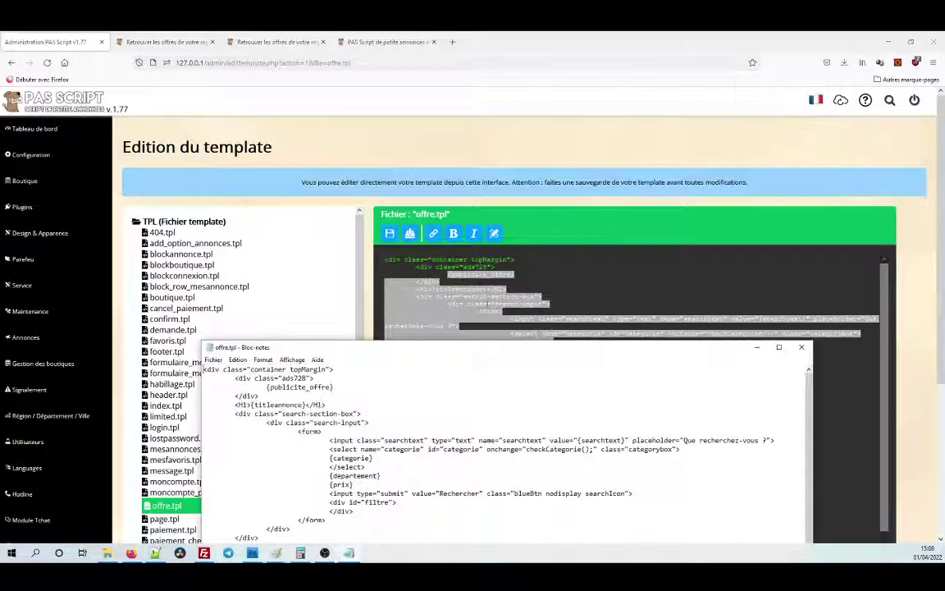
# Review the downloaded offre.tpl's code in Notepad against the template editor.
pyautogui.moveTo(490, 354); pyautogui.dragTo(728, 147)
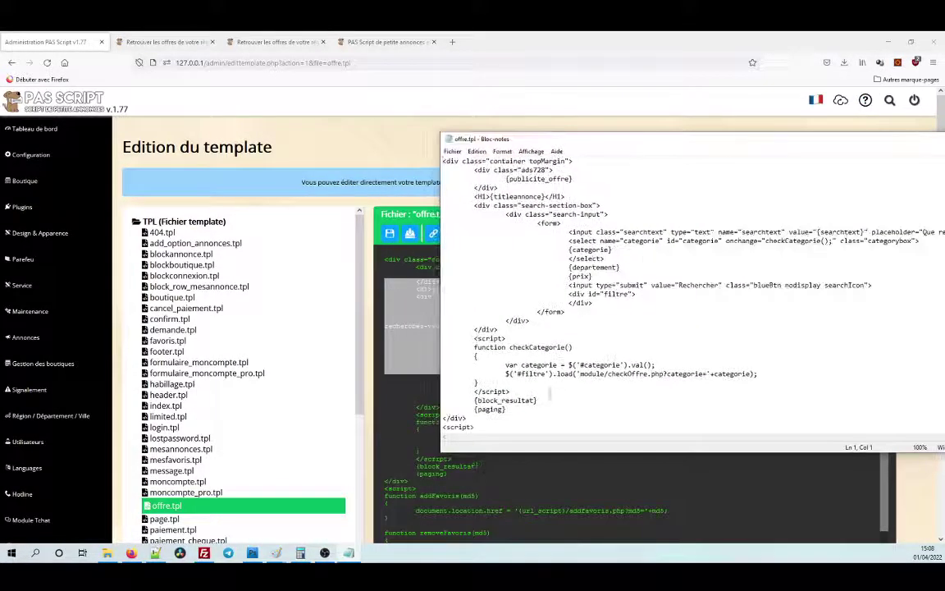
pyautogui.scroll(-3, 490, 416)
pyautogui.moveTo(491, 423); pyautogui.dragTo(410, 82)
pyautogui.click(408, 190)
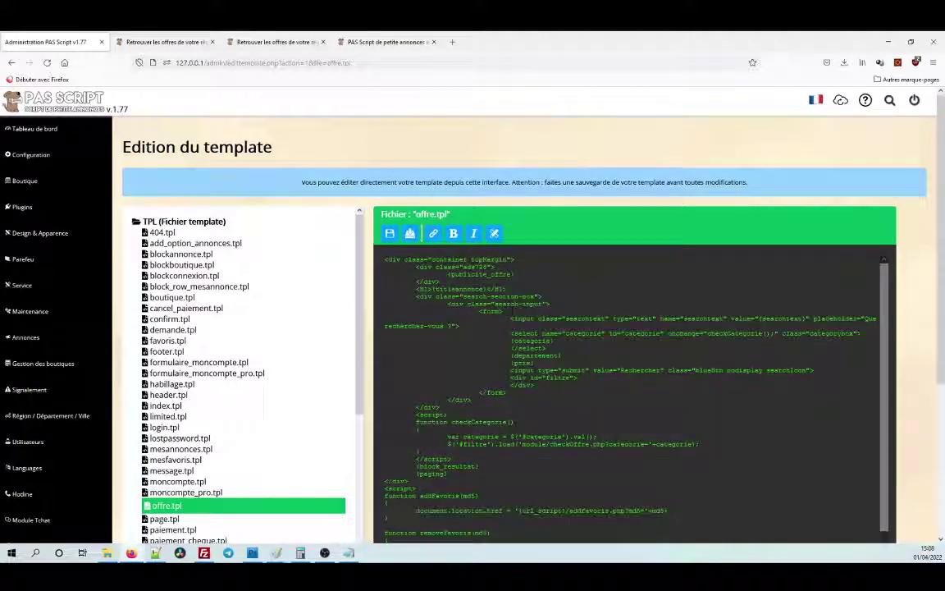